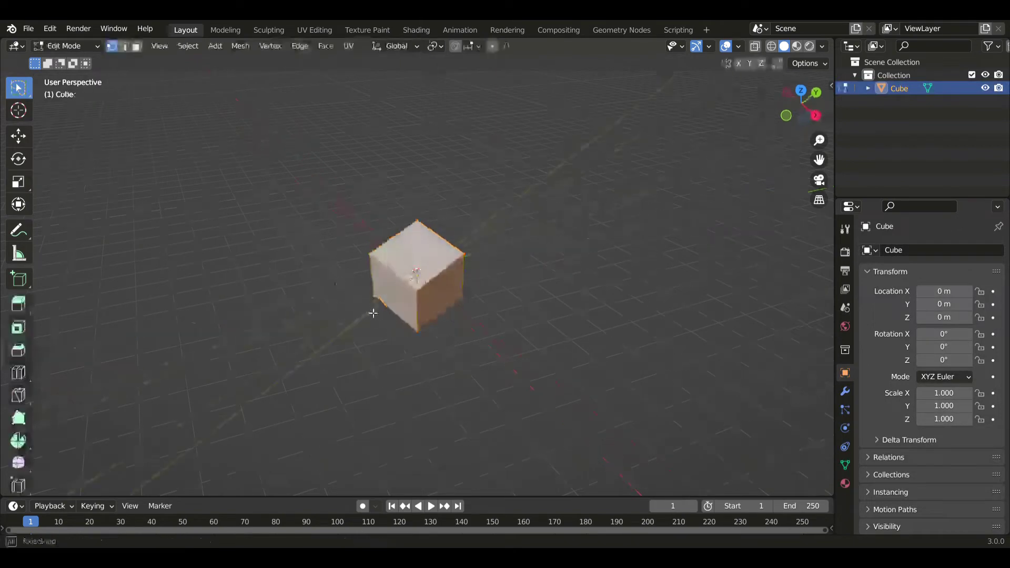
Add a single loop cut through the middle of the cube, dividing it into two halves along X, and return to selecting.
left_click(17, 373)
left_click(400, 287)
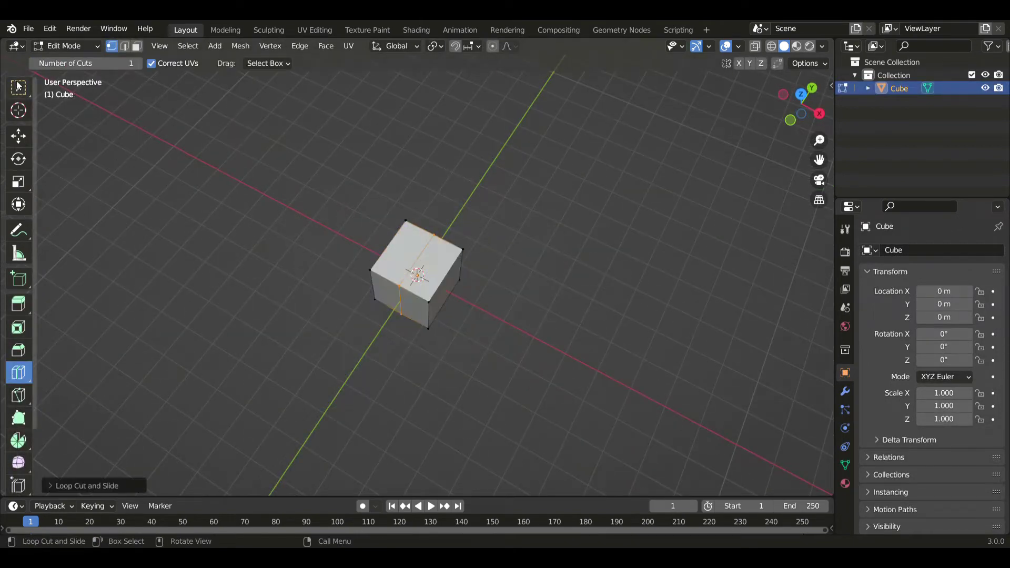
left_click(18, 87)
mouse_move(19, 87)
left_mouse_down()
mouse_move(45, 162)
mouse_move(65, 172)
left_mouse_up()
Delete the faces of the cube's negative-X half, including those hidden behind the visible surface.
middle_click_drag(363, 243, 425, 246)
key("3")
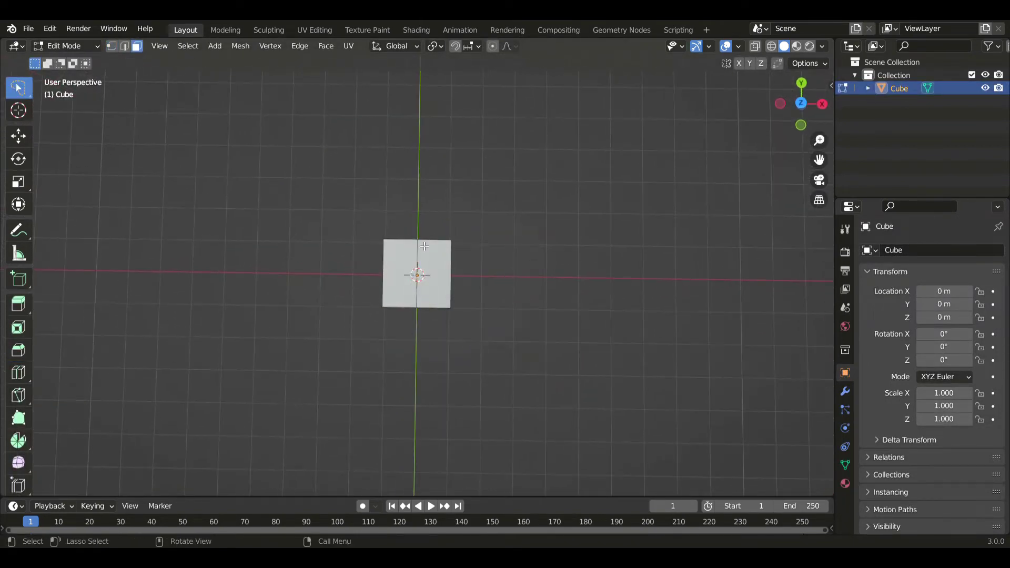
key("alt+z")
left_click_drag(412, 228, 395, 363)
key("x")
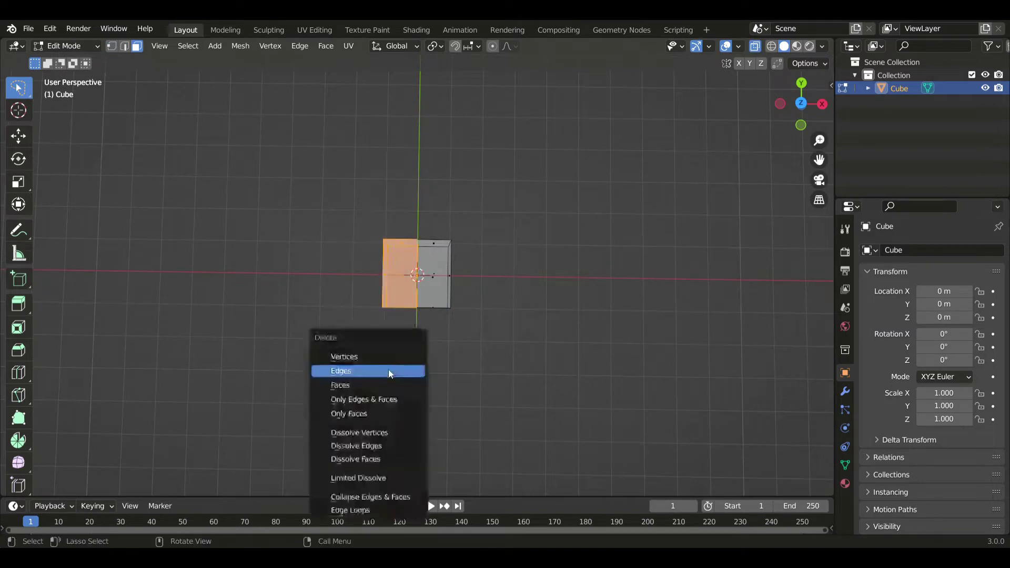
left_click(390, 371)
Add a Mirror modifier on the X axis with Clipping enabled to restore the missing half.
key("Tab")
left_click(845, 392)
left_click(880, 251)
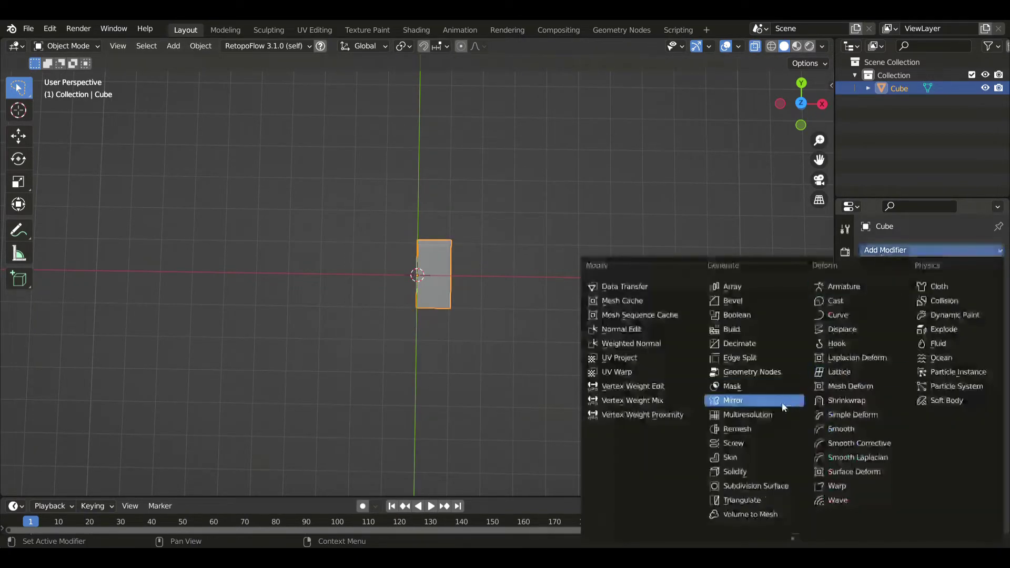
left_click(752, 403)
left_click(978, 272)
left_click(894, 250)
left_click(738, 402)
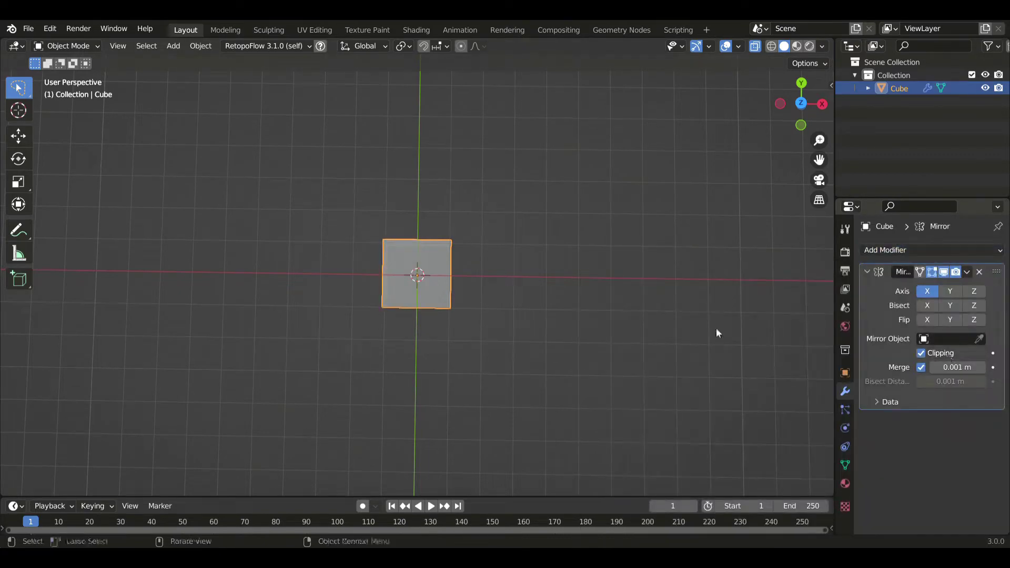
In right side view, enlarge the cube's negative-Y end face, extrude it outward, then shrink and reposition the new end.
key("KP_3")
key("Tab")
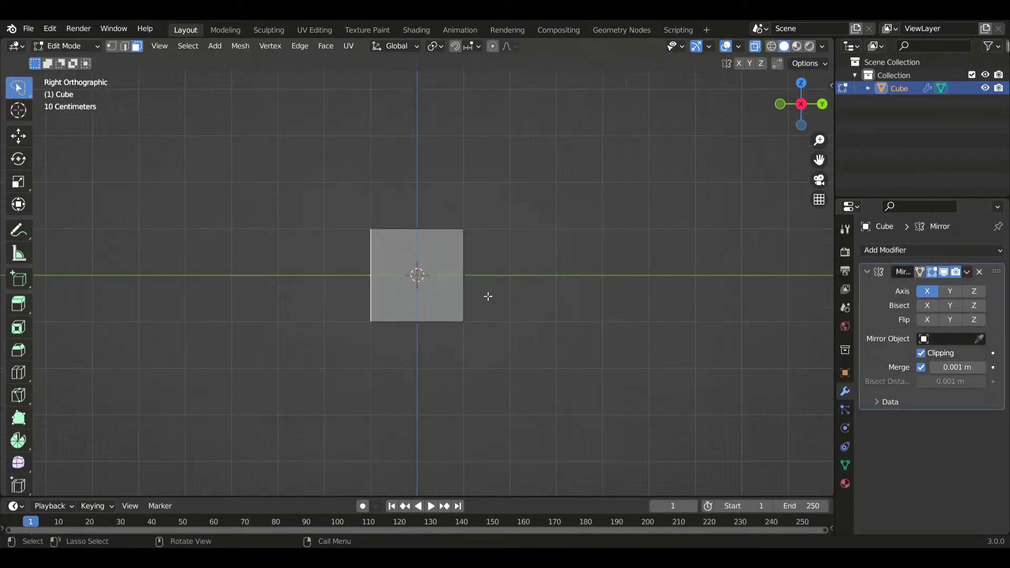
key("s")
left_click(510, 297)
key("e")
left_click(456, 301)
key("s")
left_click(445, 303)
key("g")
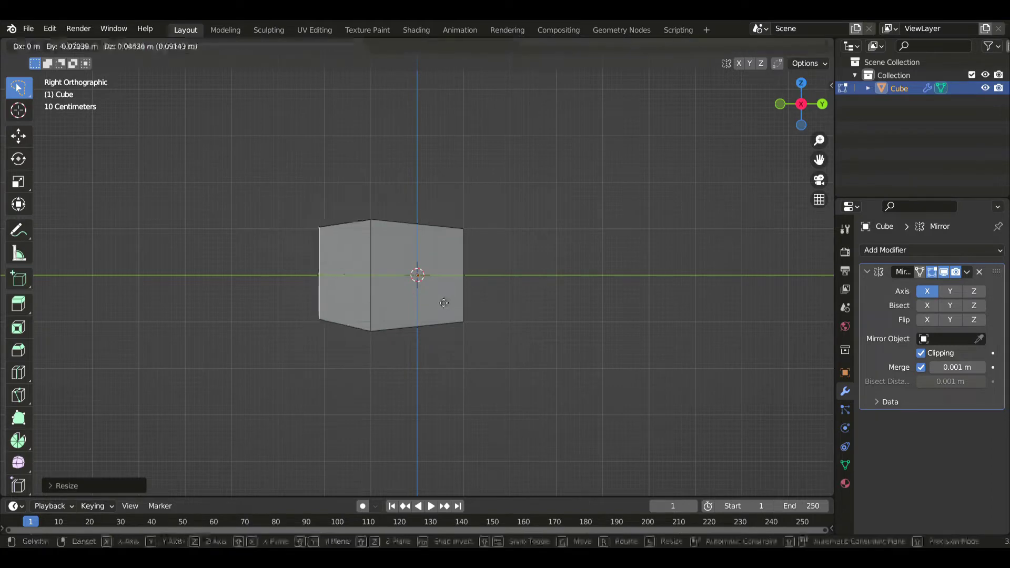
left_click(497, 408)
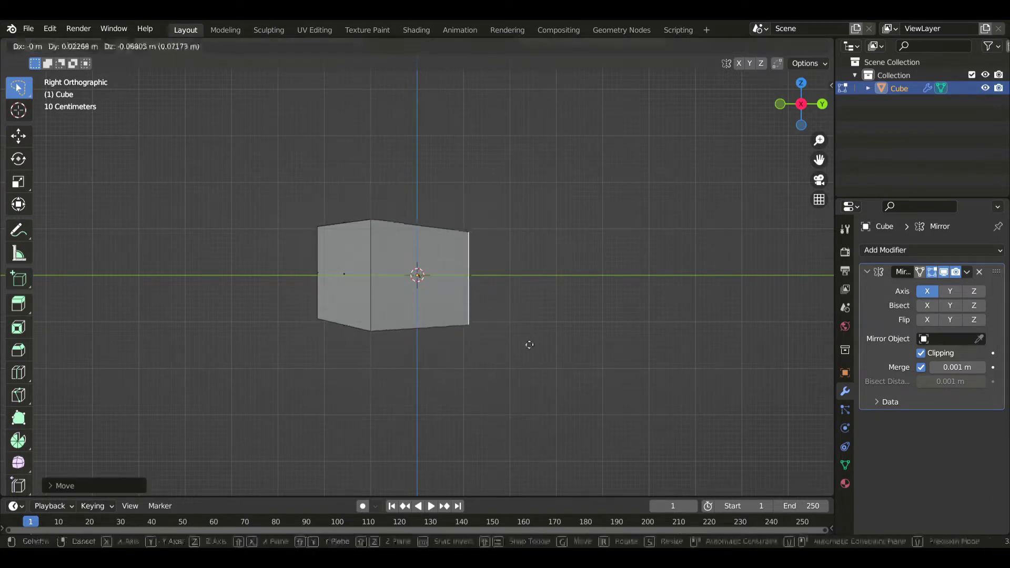
Shrink the positive-Y end face, pull it outward and tilt it to taper the rear of the body.
key("s")
left_click(556, 348)
key("g")
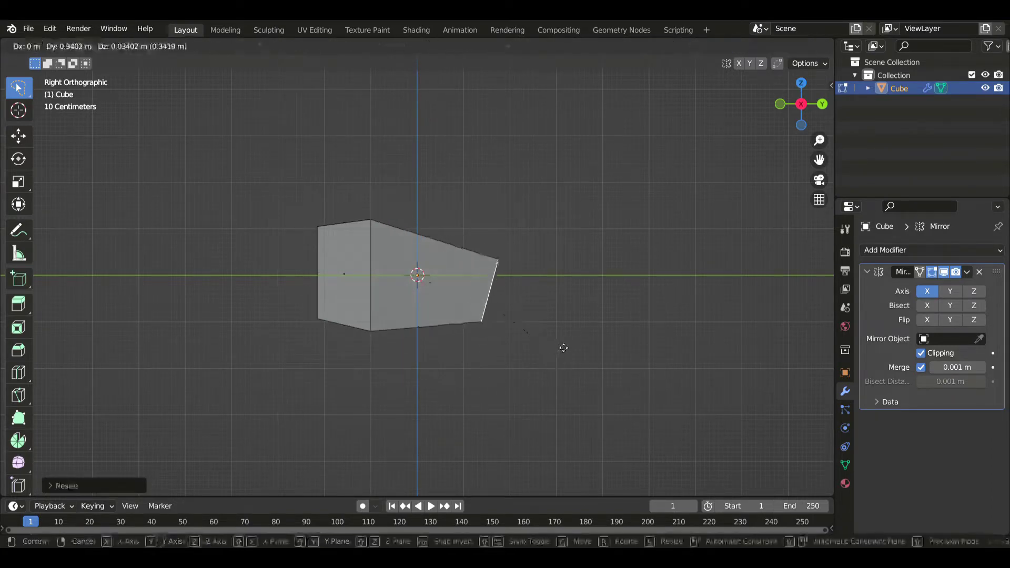
left_click(571, 347)
key("s")
left_click(589, 340)
key("r")
left_click(593, 334)
Extrude the tilted rear face to start the tail, then scale it down and move it farther back.
key("e")
left_click(551, 353)
key("s")
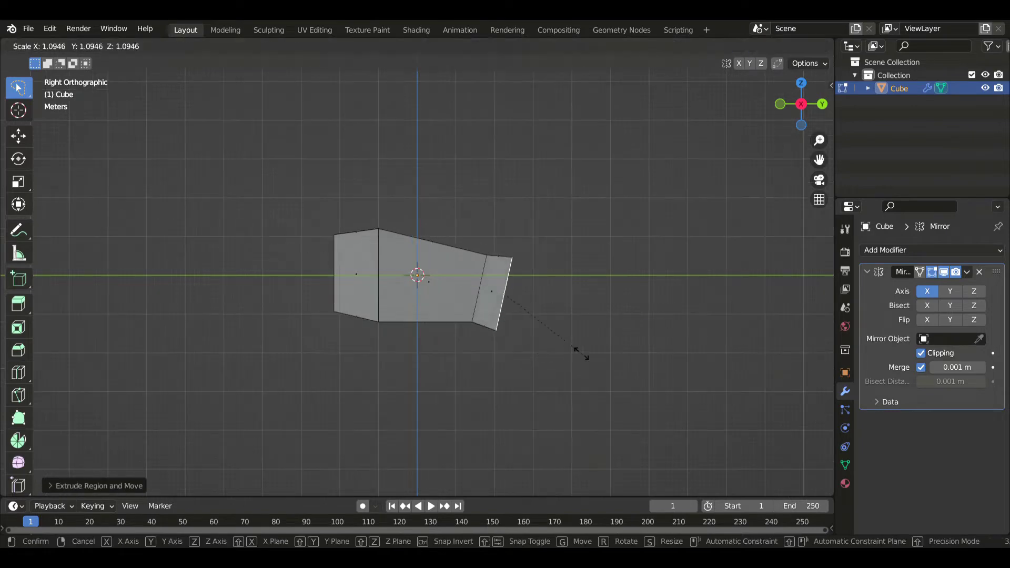
left_click(581, 354)
key("g")
left_click(649, 358)
key("s")
left_click(635, 343)
Rotate the tail's end face upright, stretch it far back along Y and scale it down into a thin tip.
key("r")
key("g")
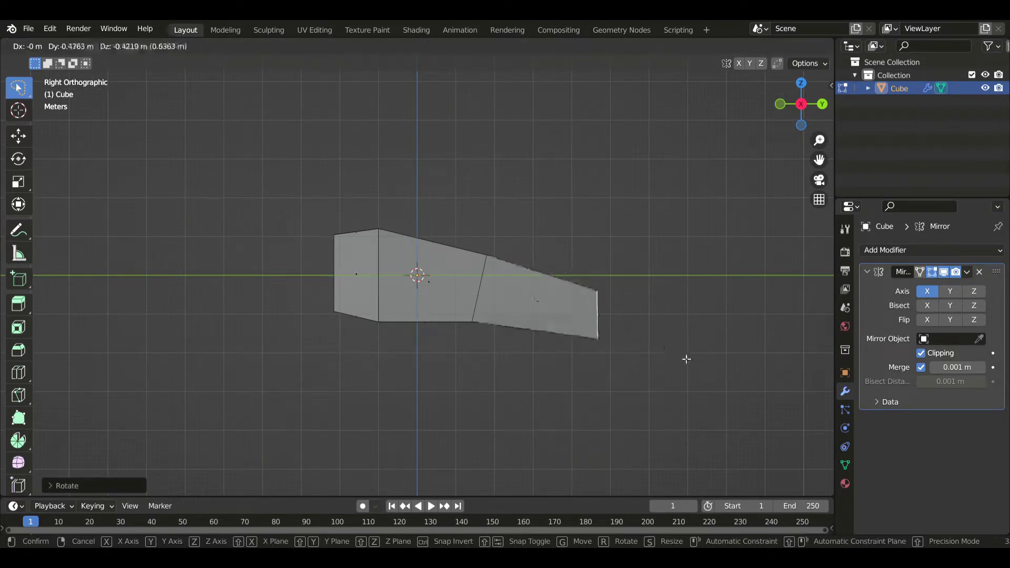
left_click(687, 360)
key("s")
left_click(672, 352)
scroll(600, 352, "down", 2)
key("g")
left_click(701, 355)
key("g")
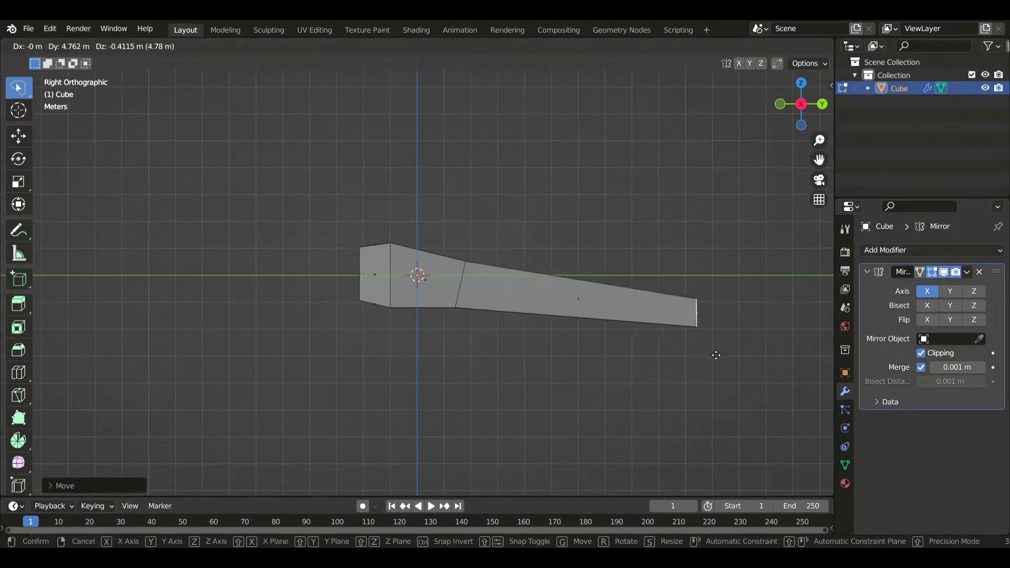
key("s")
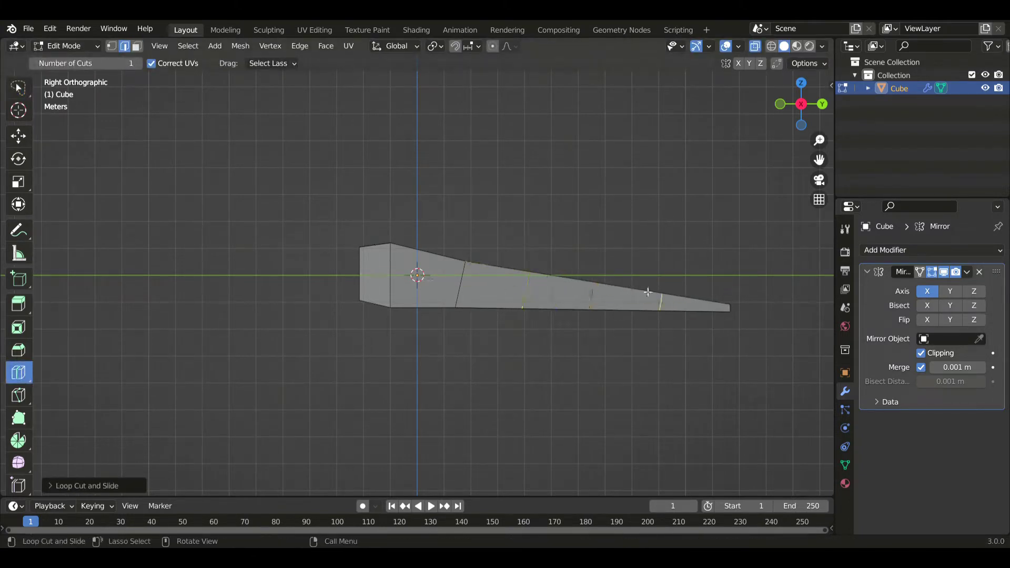
Scale down and reposition the tail edge loop nearest the body so the tail narrows sharply behind the rump.
left_click(19, 90)
scroll(527, 351, "up", 2)
left_click_drag(528, 362, 654, 351)
key("s")
left_click(638, 348)
key("g")
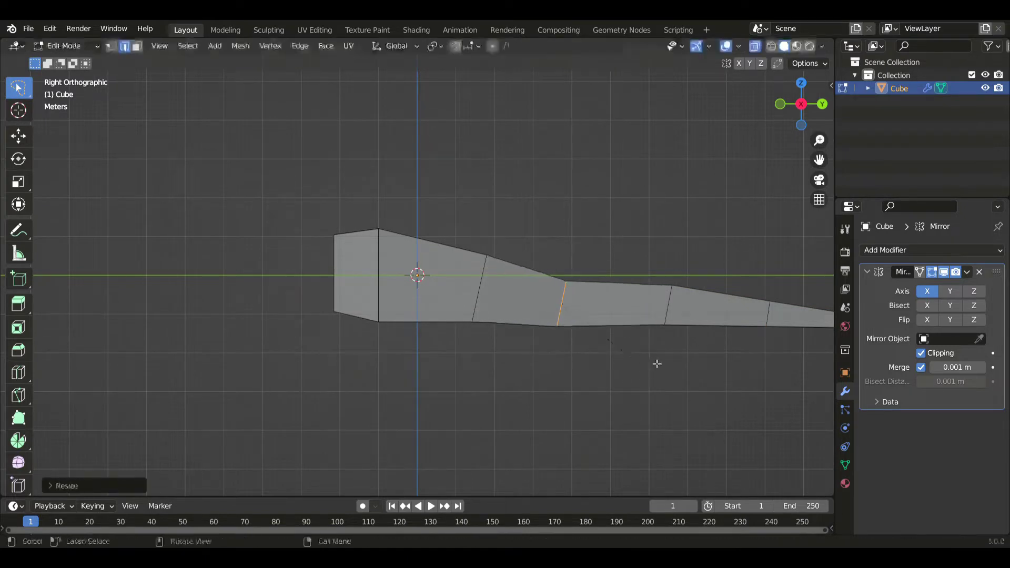
Reposition and shrink the tail's middle edge loop and adjust the loop nearest the tip to smooth the taper.
middle_click_drag(690, 408, 577, 400, "shift")
left_click_drag(577, 399, 569, 238)
key("g")
left_click(630, 299)
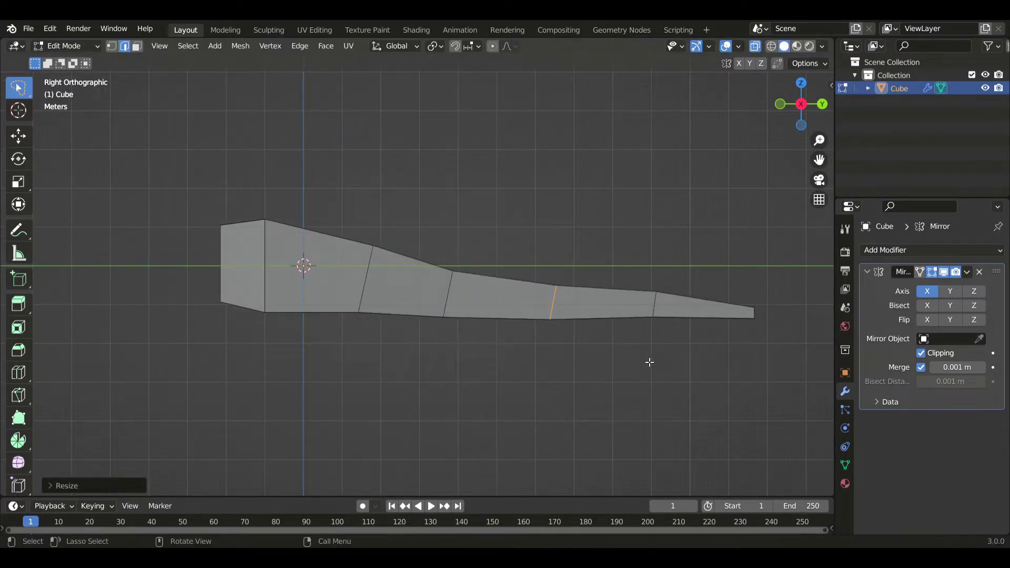
key("g")
left_click(711, 359, "shift")
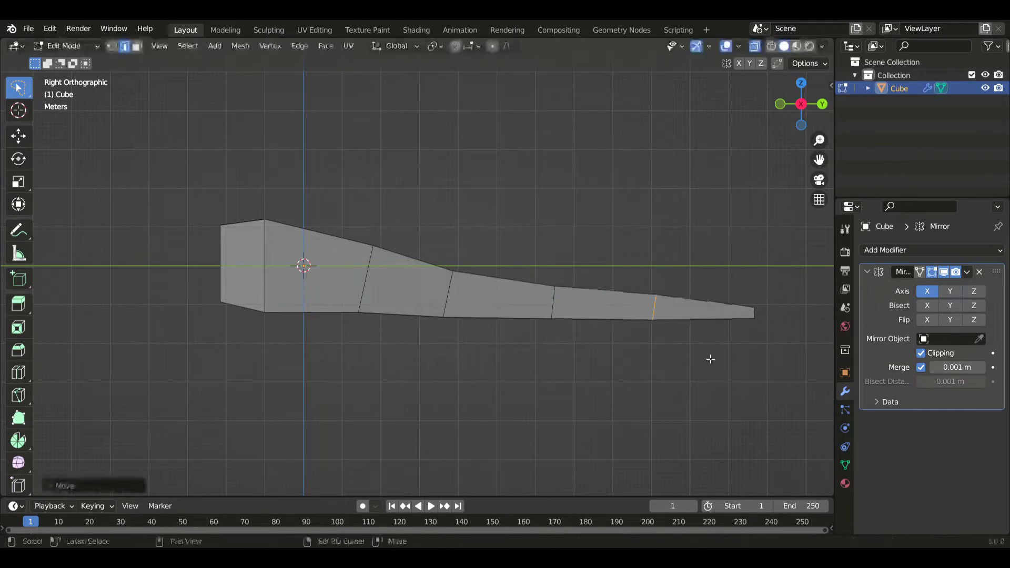
Scale down the tail's tip and move it slightly to refine its end.
left_click_drag(733, 377, 805, 374)
key("s")
left_click(782, 369)
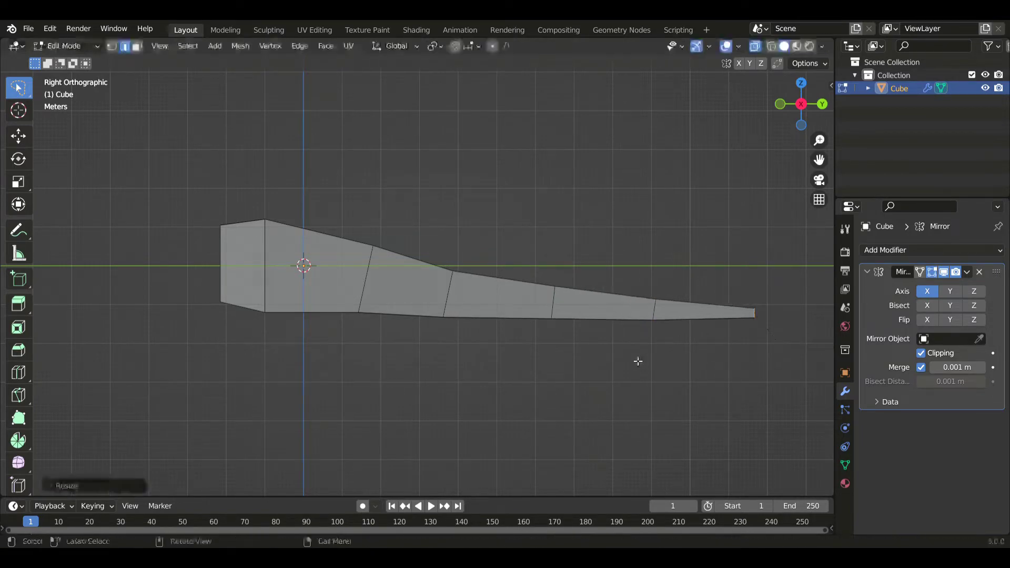
scroll(638, 362, "down", 2)
key("g")
left_click(705, 370)
Resize, rotate and reposition the edge loop nearest the tail tip to refine the tail's curve.
left_click_drag(595, 359, 565, 243)
key("s")
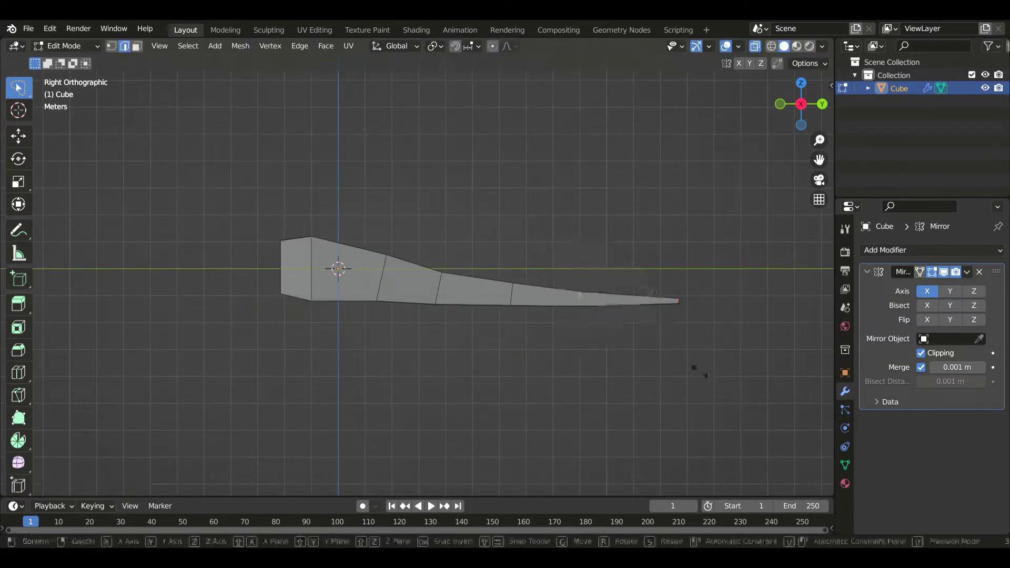
left_click(697, 367)
key("g")
key("r")
left_click(724, 343)
key("g")
left_click(723, 342)
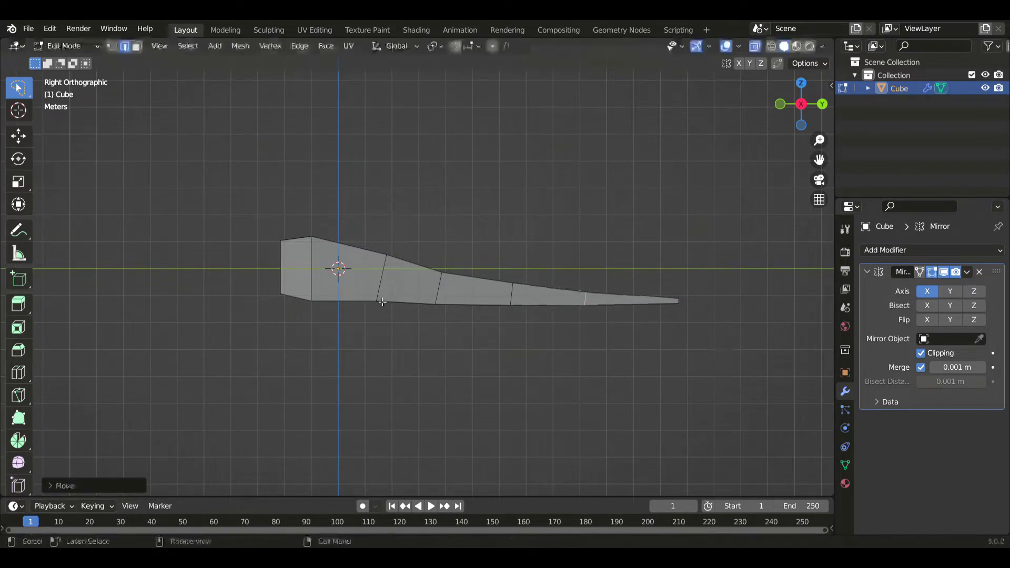
Tilt the body's front end face, extrude it forward, and rotate and move the new end to form the neck base.
scroll(381, 302, "up", 2)
middle_click_drag(329, 267, 413, 274, "shift")
scroll(412, 275, "up", 2)
middle_click_drag(297, 279, 441, 290, "shift")
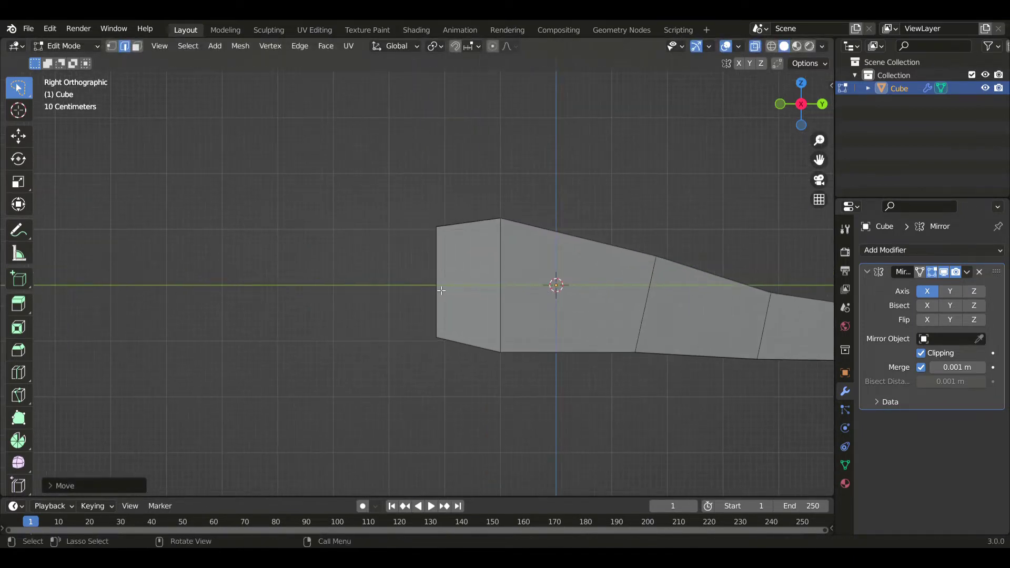
left_click(568, 288)
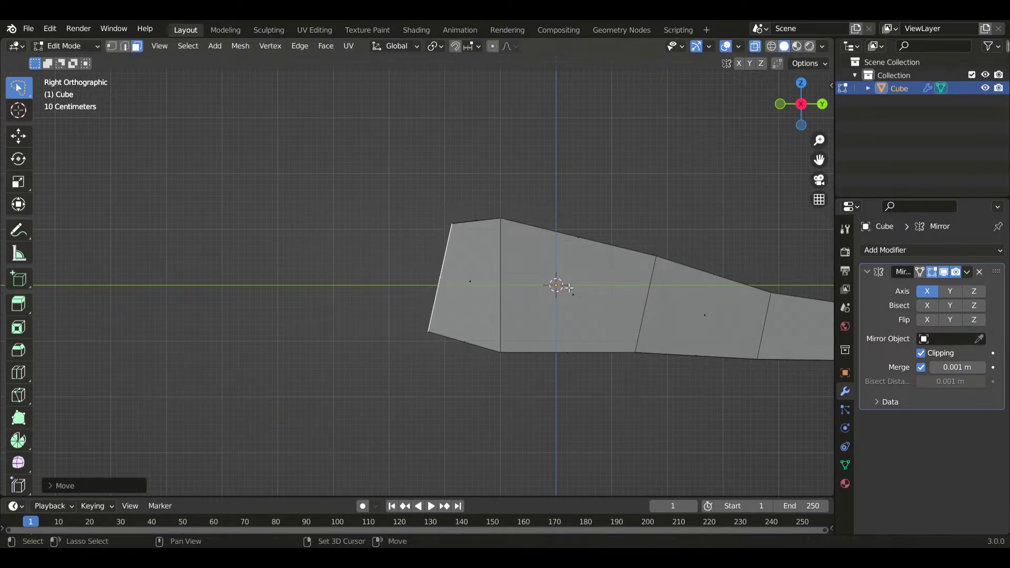
key("g")
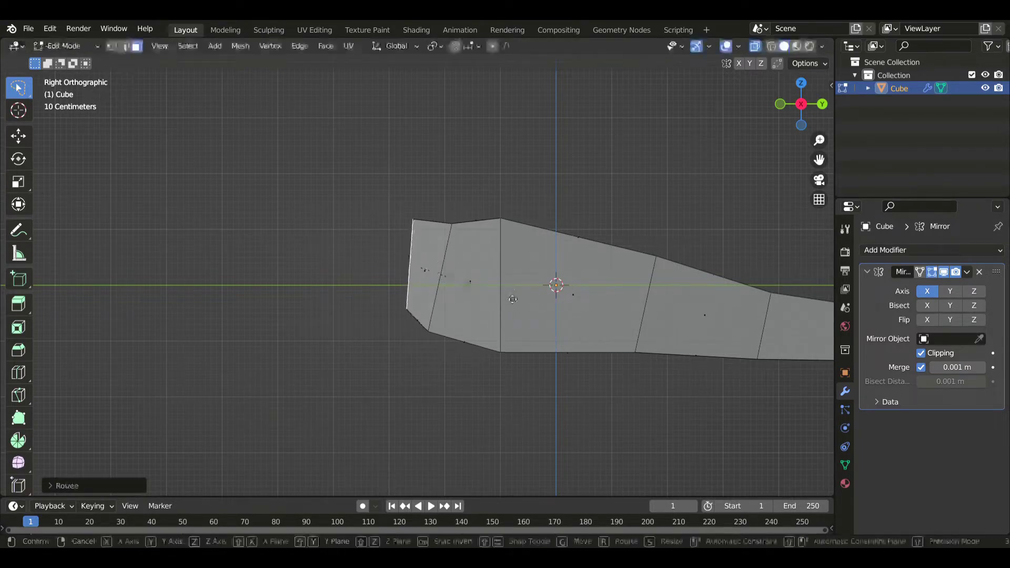
left_click(525, 332)
Extrude the neck's front face into another short section, then scale, move and rotate its end nearly upright.
key("e")
key("s")
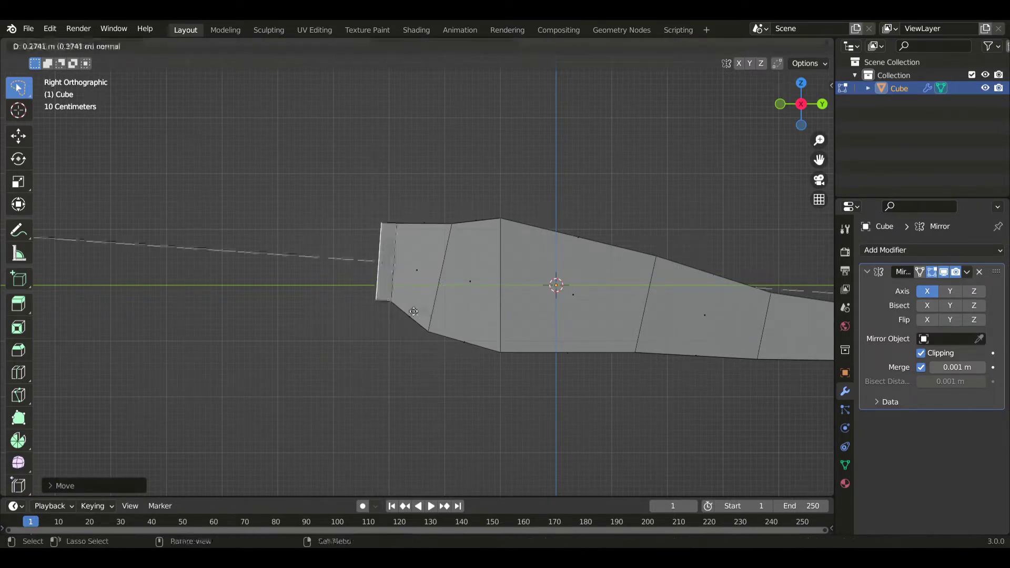
left_click(421, 313)
key("s")
left_click(513, 309)
key("g")
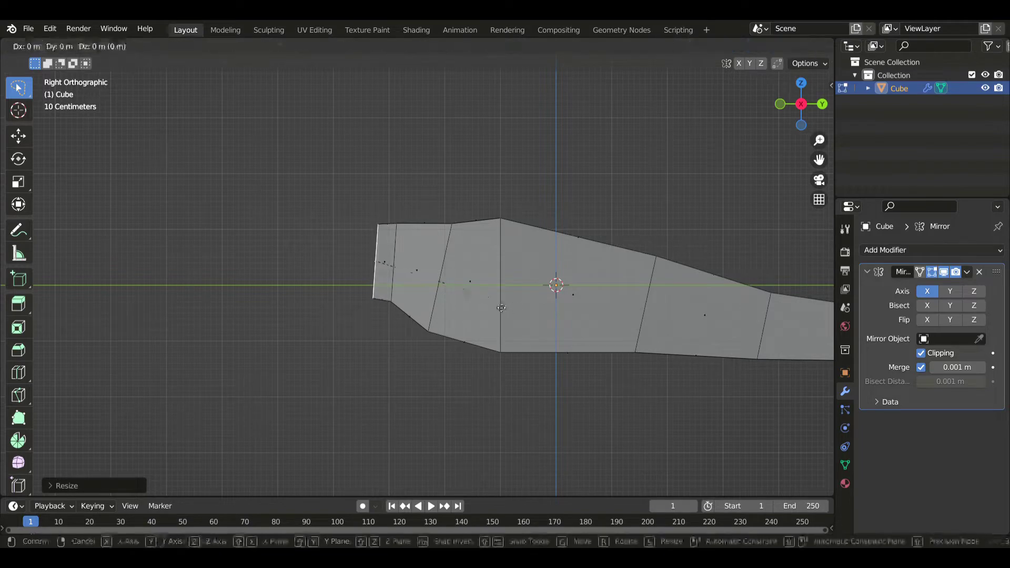
left_click(424, 300)
key("r")
left_click(498, 332)
Extrude the neck's front face about 0.11 m and enlarge it into a thin flared rim.
key("e")
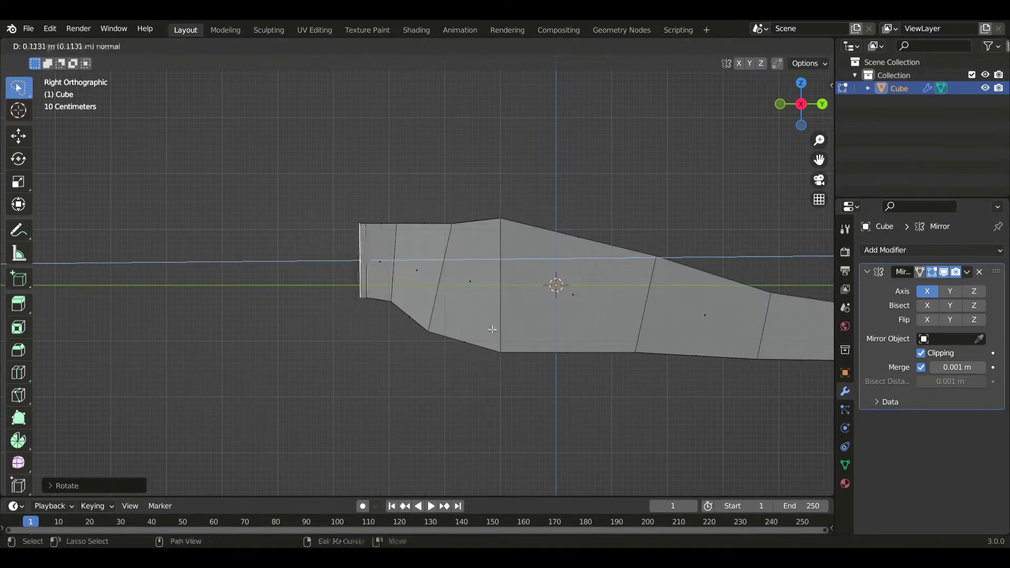
left_click(494, 330)
key("s")
left_click(693, 324)
Extrude the flared rim forward into a head, then shrink its front face and move it forward and down.
middle_click_drag(417, 250, 502, 262, "shift")
key("e")
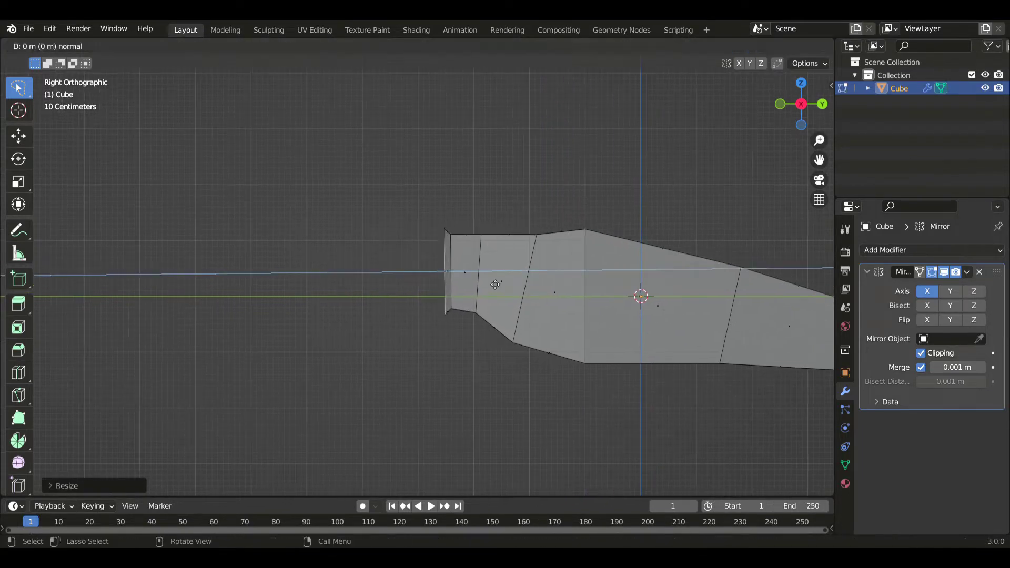
left_click(394, 295)
key("s")
left_click(429, 294)
key("g")
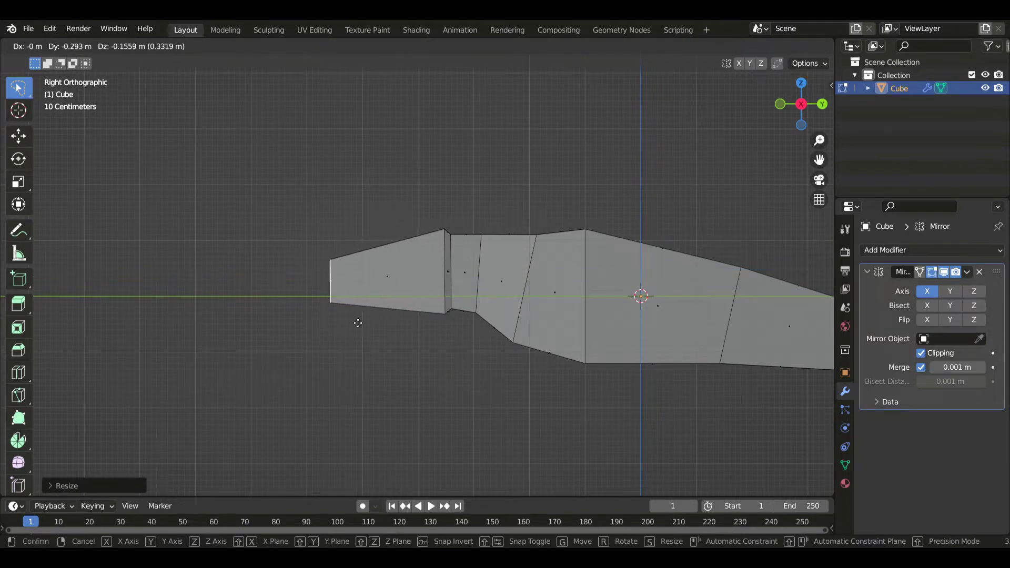
left_click(357, 345)
scroll(451, 304, "down", 2)
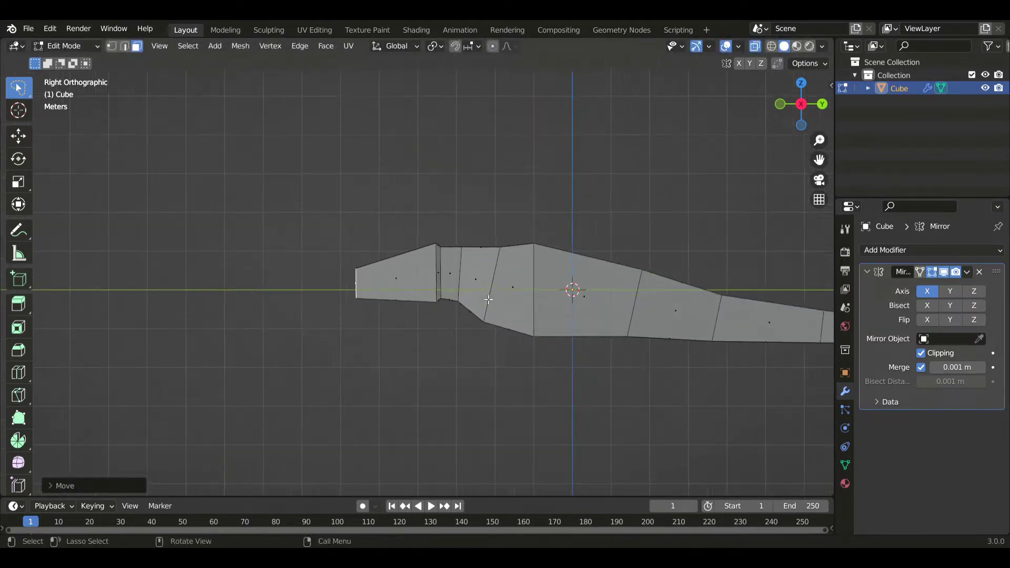
scroll(434, 257, "up", 2)
middle_click_drag(435, 258, 421, 258, "shift")
key("r")
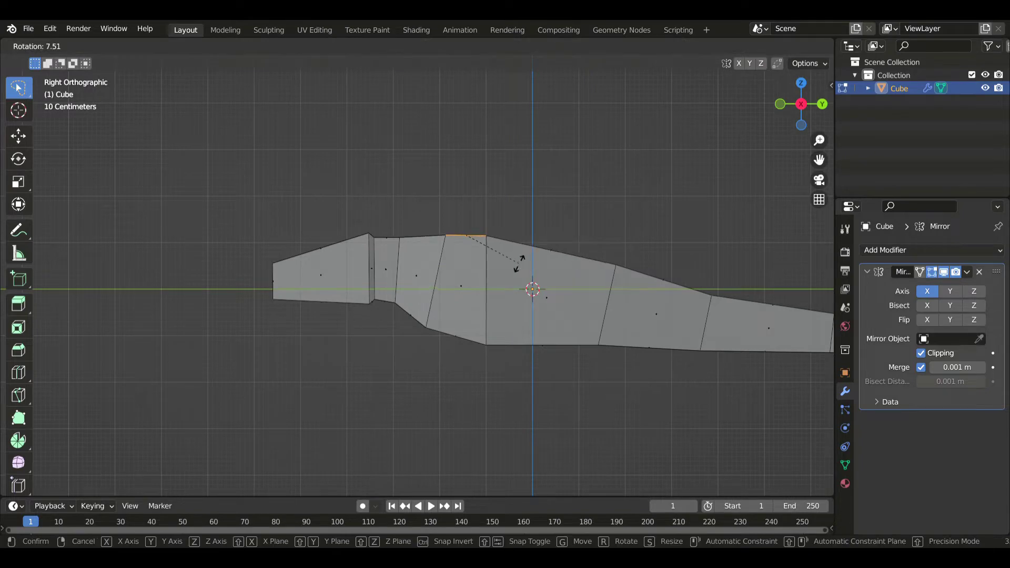
right_click(520, 265)
Move the two underside faces at the throat and chest slightly down and back to round the lower outline.
left_click_drag(421, 352, 419, 349)
key("g")
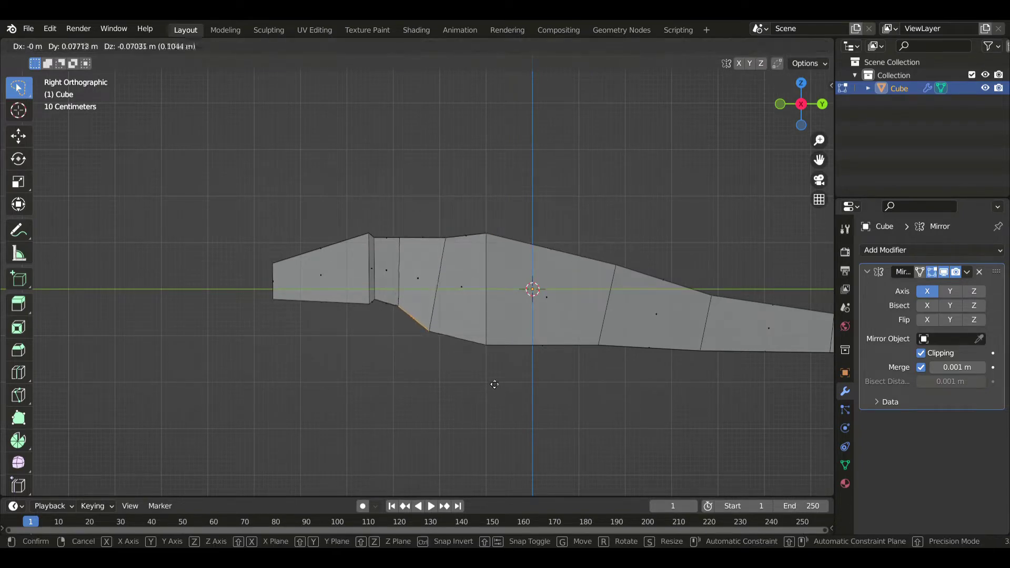
left_click(495, 384)
left_click_drag(469, 326, 470, 377)
key("g")
left_click(545, 393)
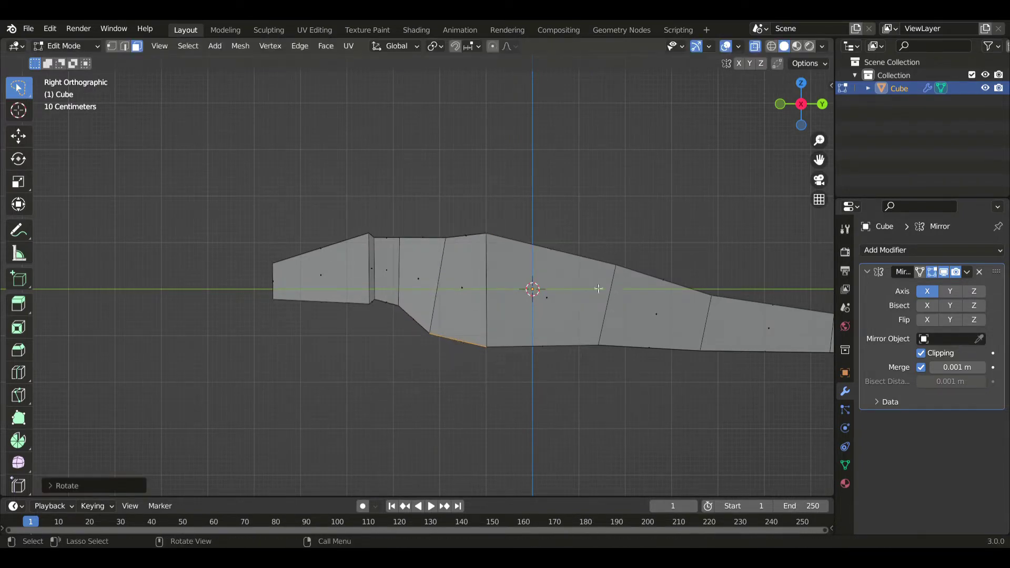
Select the body's edge loop just behind the origin, move it slightly forward and up, and adjust its tilt.
scroll(597, 288, "down", 2)
key("2")
key("x")
left_click(559, 302)
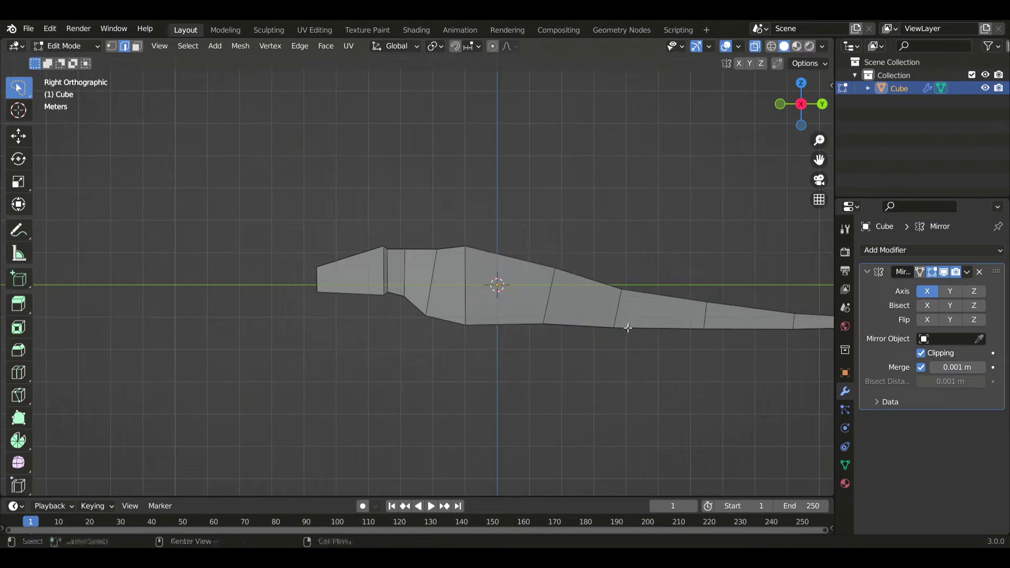
right_click(628, 328)
key("Escape")
key("g")
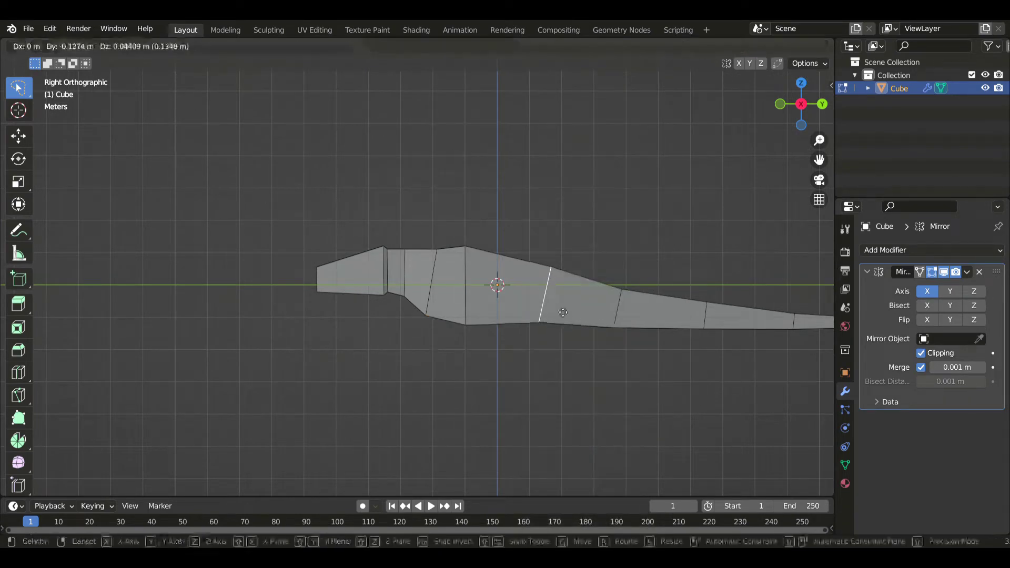
left_click(562, 308)
key("r")
left_click(615, 337)
key("g")
left_click(613, 329)
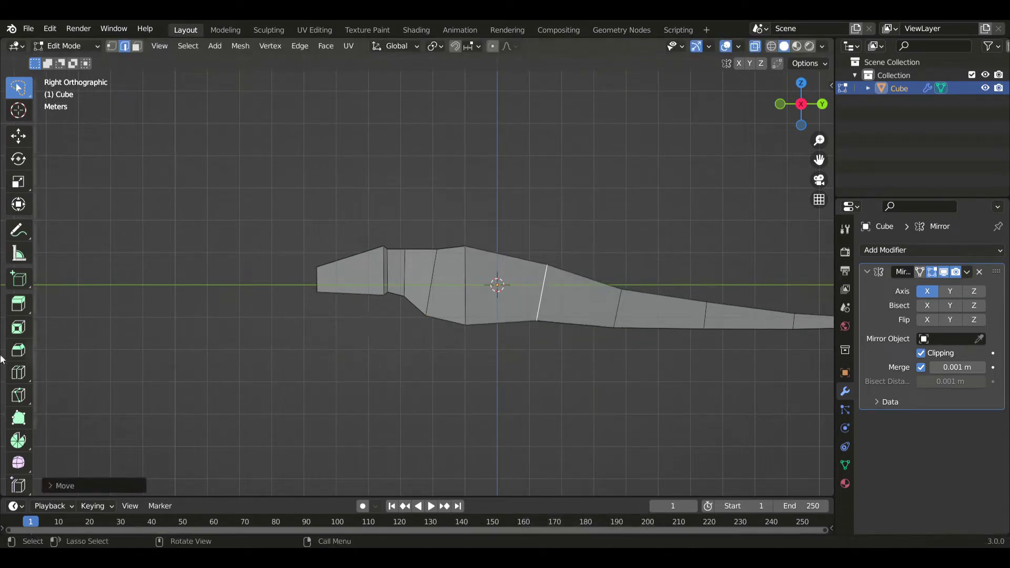
Add a single loop cut around the large body section near the origin.
left_click(19, 372)
left_click(481, 262)
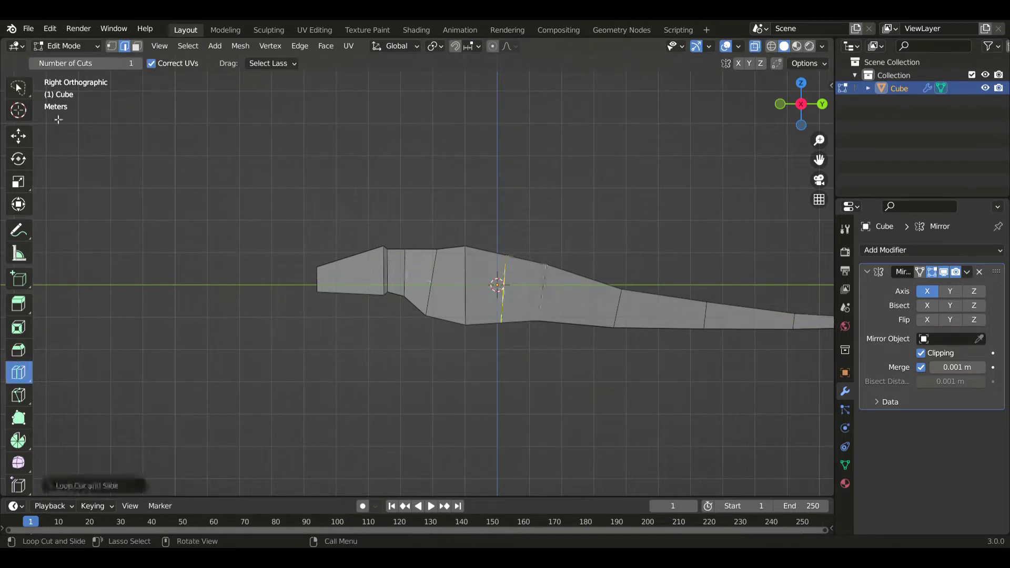
Slide the new edge loop near the origin forward along the body.
left_click(19, 87)
scroll(618, 292, "up", 2)
key("g")
key("g")
left_click(585, 286)
Adjust the bottom edge of the new loop and move the chest's lowest edge slightly forward to reshape the belly outline.
left_click_drag(527, 322, 559, 392)
key("g")
left_click(535, 353)
mouse_move(487, 372)
left_mouse_down()
mouse_move(477, 341)
mouse_move(511, 347)
left_mouse_up()
key("g")
left_click(462, 355)
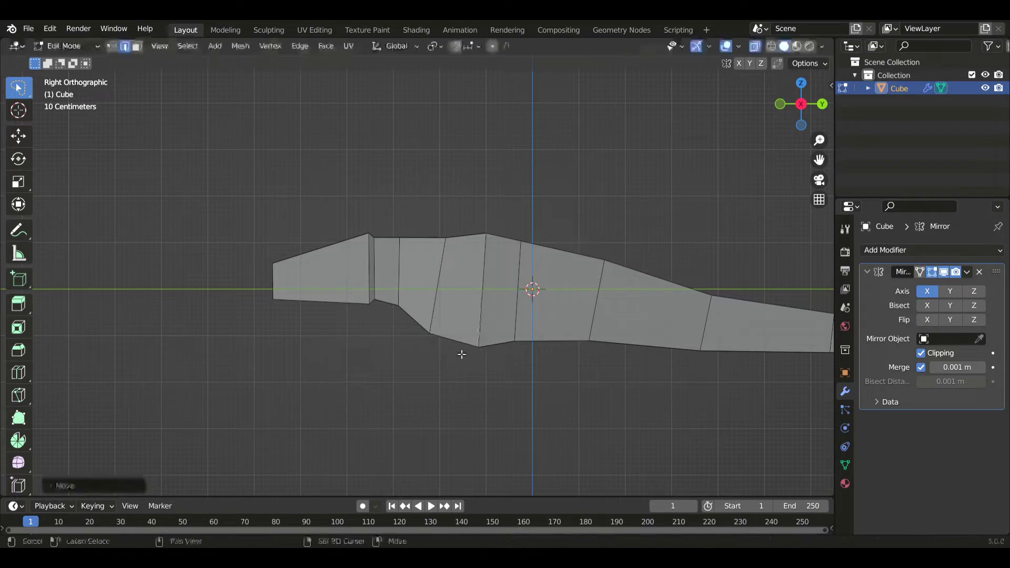
key("g")
left_click(549, 349)
Select the upper edge between the two neck loops, then move it slightly and rotate it to follow the back line.
left_click_drag(430, 220, 439, 250)
key("g")
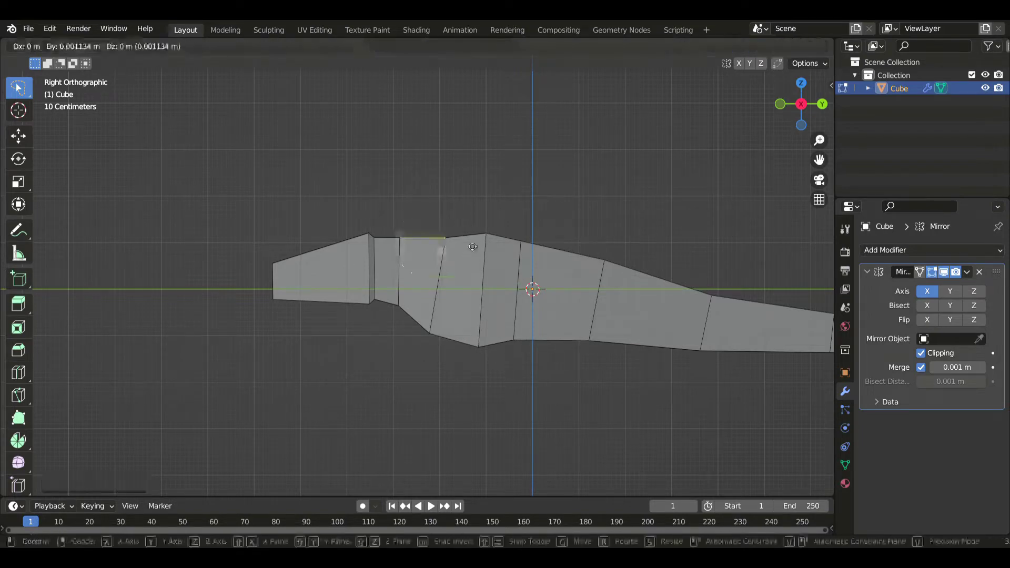
left_click(440, 248)
key("r")
left_click(526, 290)
Raise the lower corner at the base of the throat and move the chest's lowest corner forward.
left_click_drag(458, 310, 456, 389)
key("g")
left_click(469, 308)
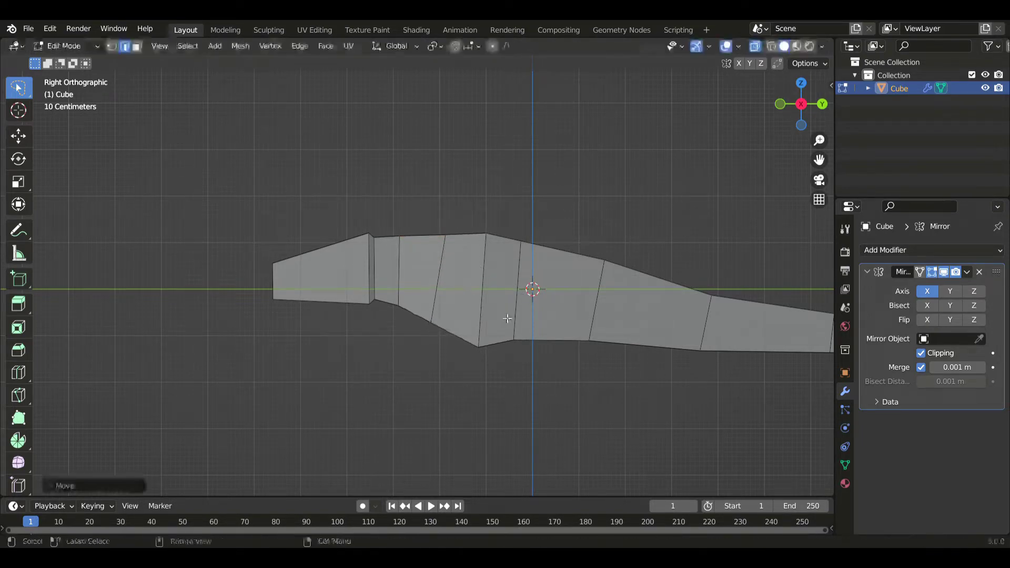
left_click_drag(507, 320, 494, 390)
key("g")
left_click(471, 389)
Adjust the top corners of the shoulder, rotating and moving the short back edge ahead of the origin to smooth the profile.
left_click_drag(447, 268, 463, 226)
key("g")
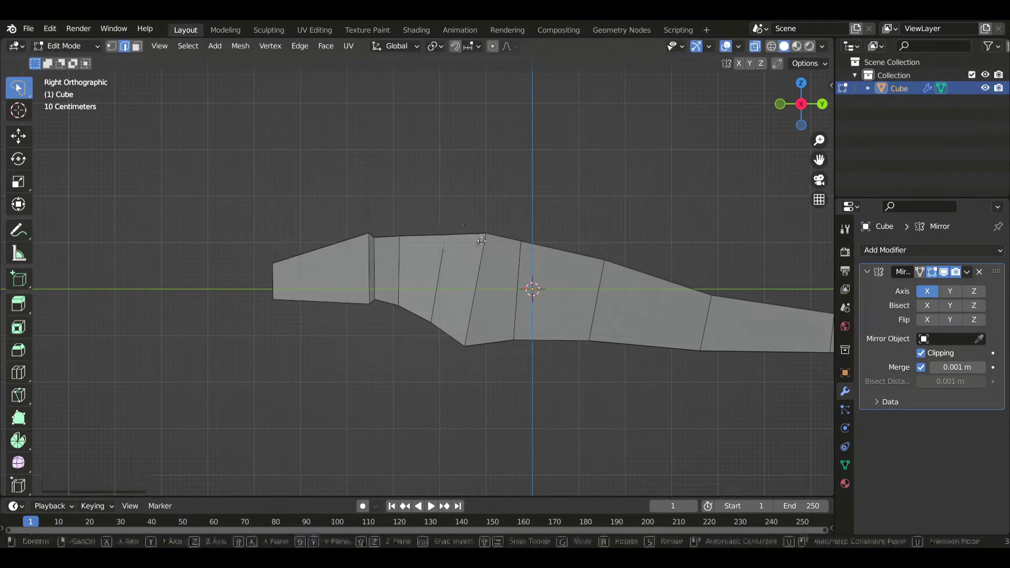
left_click(480, 239)
mouse_move(481, 282)
left_mouse_down()
mouse_move(472, 255)
mouse_move(582, 266)
left_mouse_up()
key("r")
left_click(576, 256)
key("g")
left_click(575, 257)
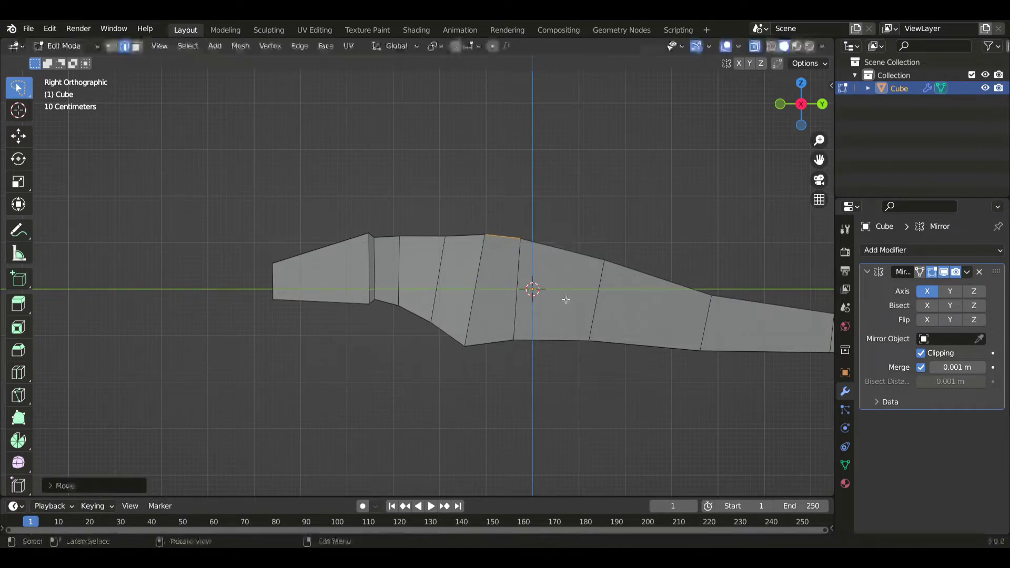
Rotate the whole mesh slightly so the tail rises and the head lowers.
scroll(568, 383, "down", 4)
key("a")
key("r")
left_click(645, 410)
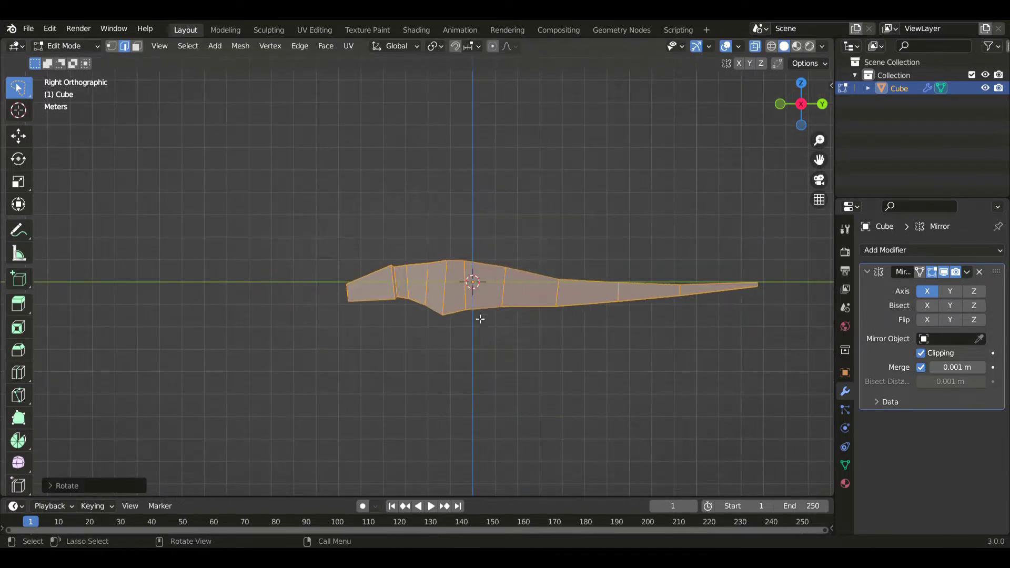
key("r")
left_click(594, 358)
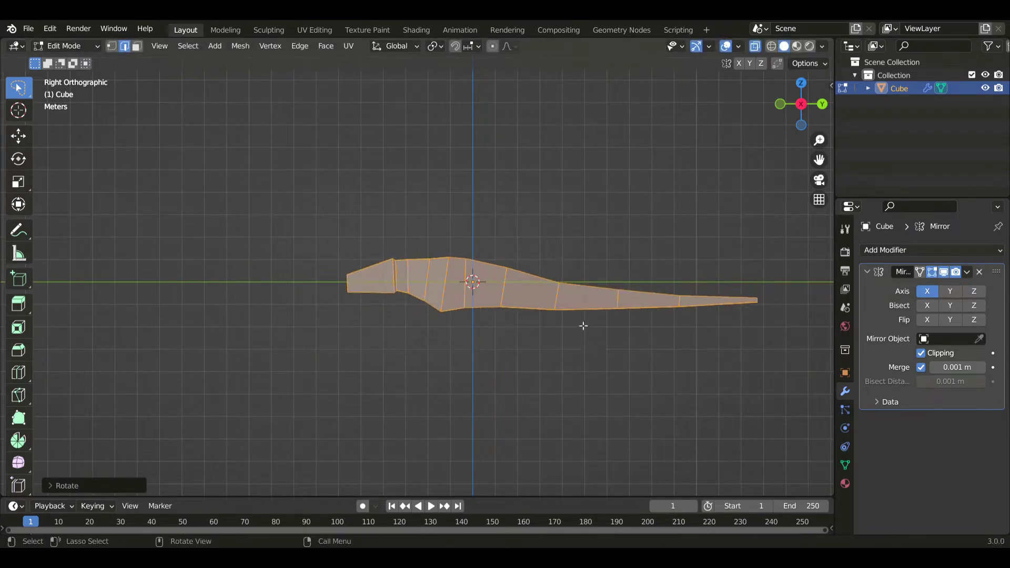
Raise the edge loop at the tail base slightly and lower the tail tip about 0.06 m along Z.
scroll(519, 334, "up", 2)
middle_click_drag(609, 385, 450, 372, "shift")
left_click_drag(451, 372, 533, 366)
key("g")
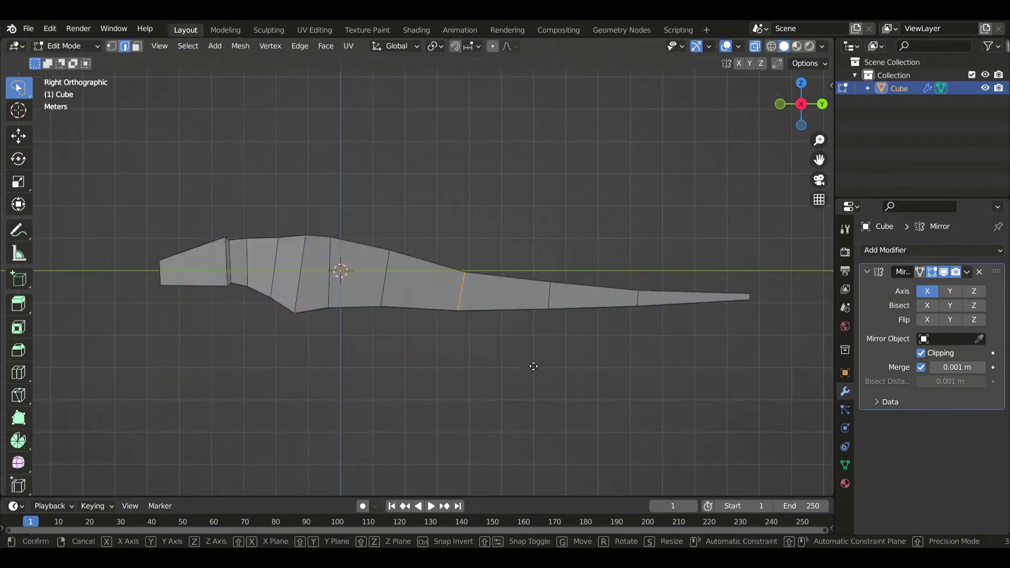
left_click(535, 356)
left_click_drag(703, 365, 798, 315)
key("g")
key("z")
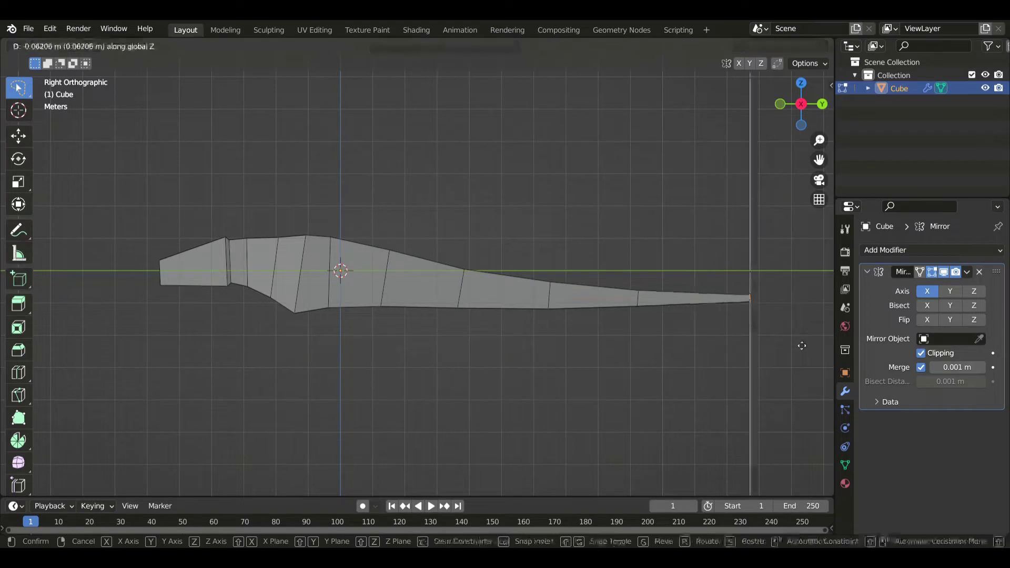
left_click(801, 347)
left_click_drag(650, 348, 635, 333)
Move the belly edge beneath the origin about 0.15 m forward and down, and raise the chest edge ahead of it slightly.
middle_click_drag(308, 312, 474, 321, "shift")
scroll(505, 343, "up", 2)
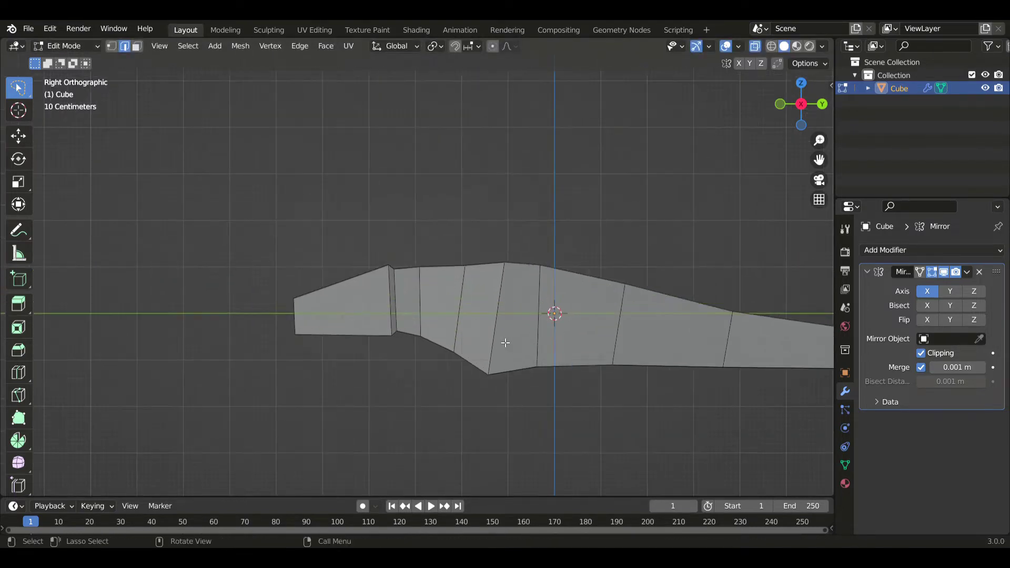
left_click_drag(535, 387, 532, 386)
key("g")
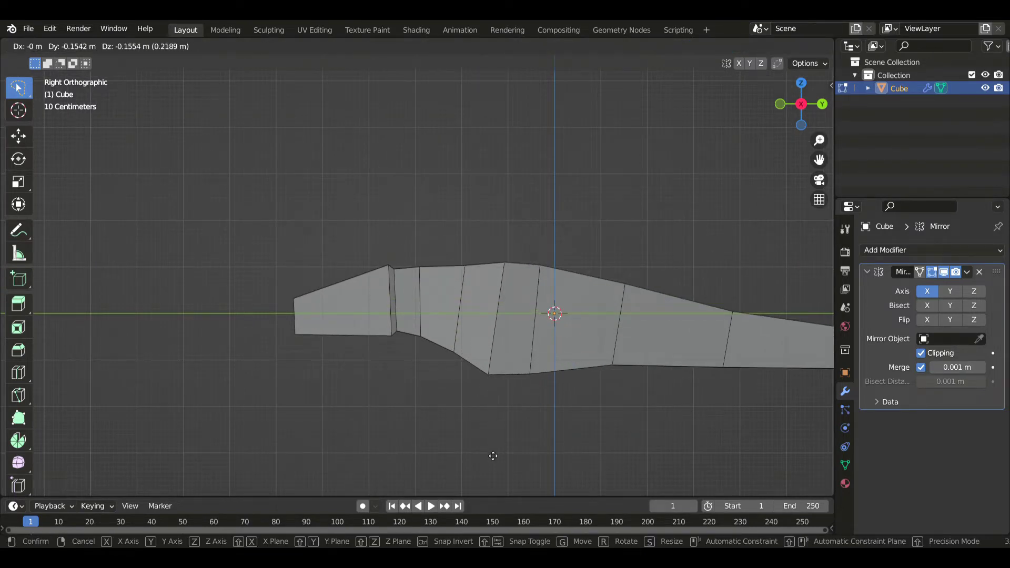
left_click(493, 456)
mouse_move(484, 417)
left_mouse_down()
mouse_move(500, 371)
mouse_move(474, 352)
left_mouse_up()
key("g")
left_click(516, 374)
key("g")
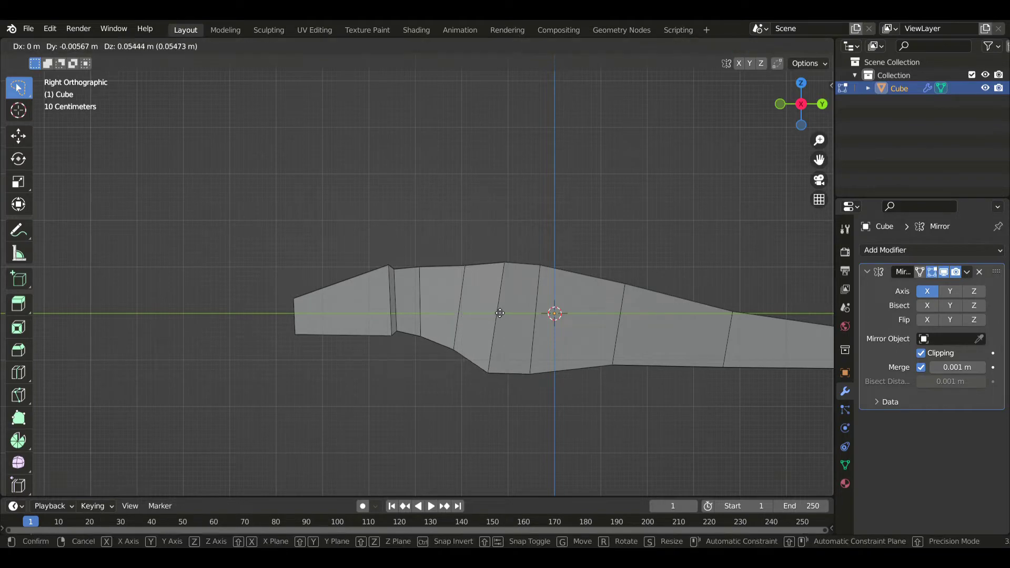
left_click(499, 313)
middle_click_drag(440, 297, 498, 275, "shift")
scroll(497, 274, "up", 1)
left_click(16, 375)
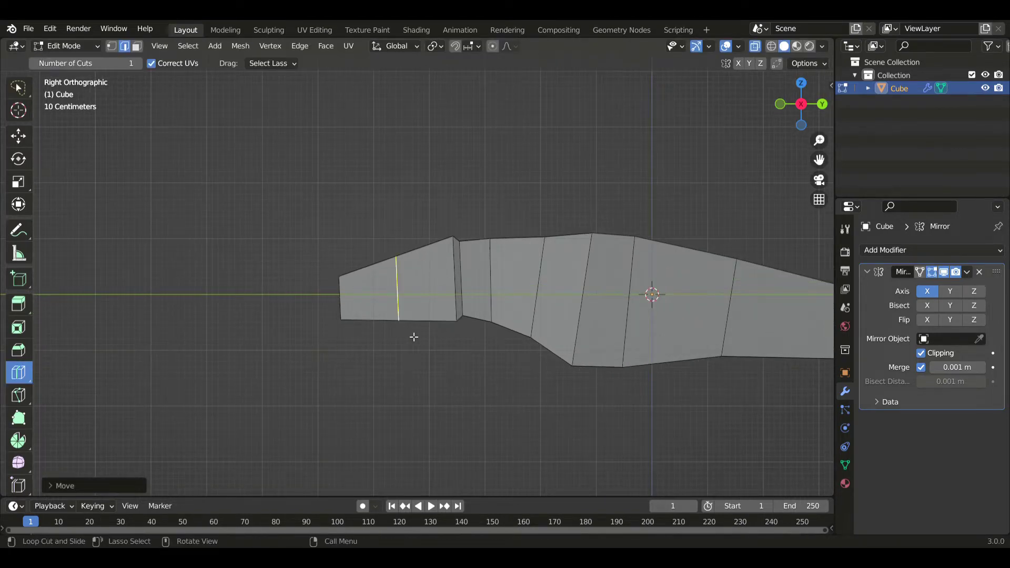
Move the whole half-mesh about 0.2 m inward along X to narrow the mirrored body.
middle_click_drag(412, 336, 496, 403)
key("a")
key("g")
key("x")
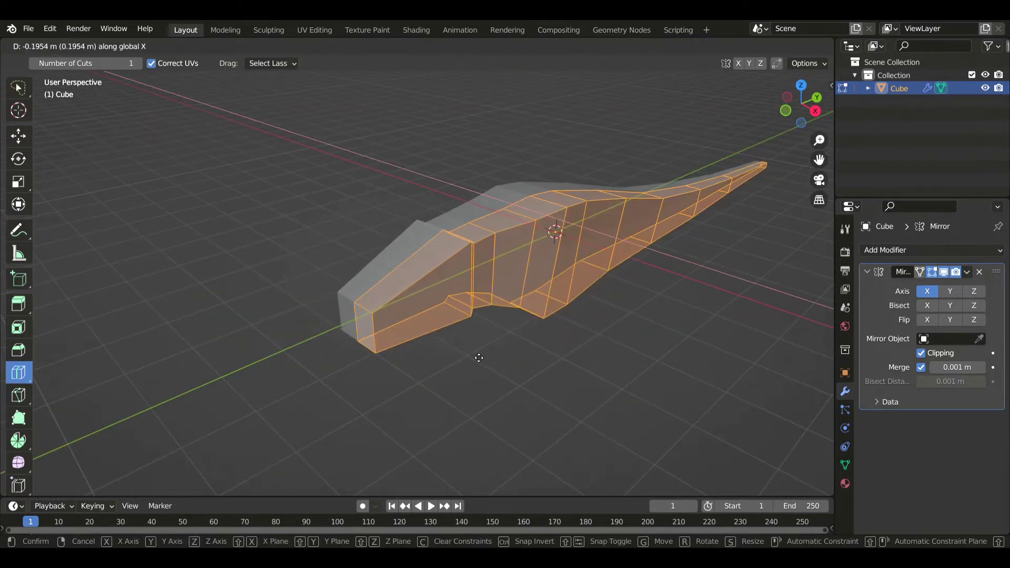
left_click(478, 358)
left_click(18, 91)
Select all vertices of the rear tail, including hidden ones, and move them inward along X to slim the tail.
mouse_move(532, 192)
middle_mouse_down()
mouse_move(536, 248)
mouse_move(459, 314)
mouse_move(508, 302)
mouse_move(309, 256)
mouse_move(342, 265)
middle_mouse_up()
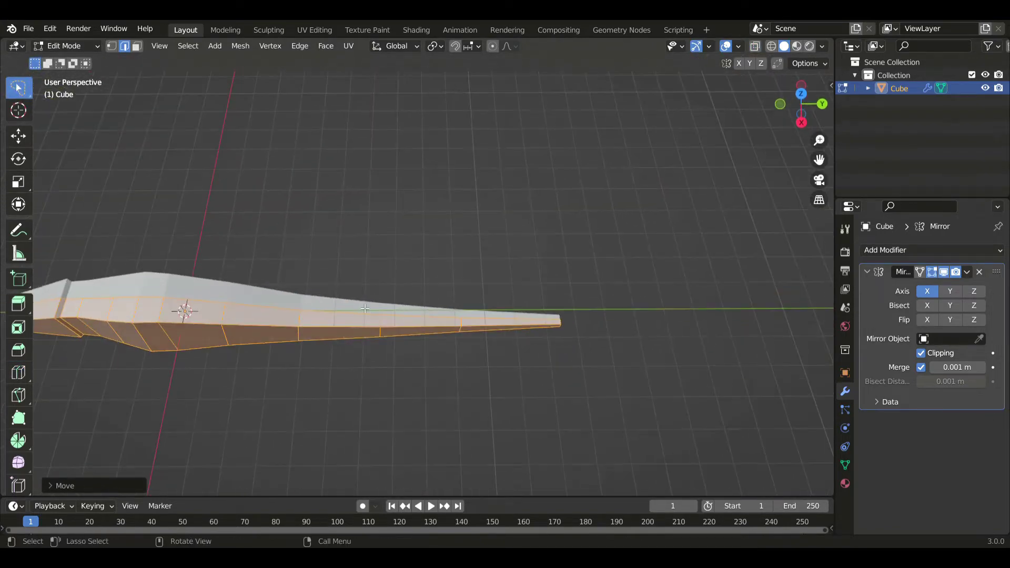
key("alt+z")
mouse_move(267, 402)
left_mouse_down()
mouse_move(293, 279)
mouse_move(677, 371)
left_mouse_up()
key("alt+z")
middle_click_drag(464, 384, 321, 380)
key("g")
key("x")
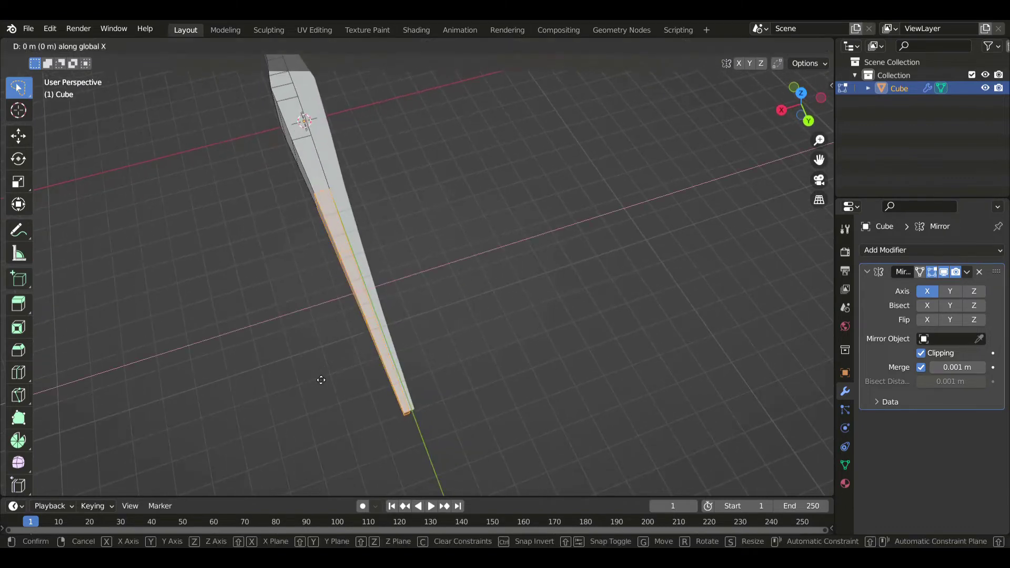
left_click(341, 379)
Smooth all vertices of the mesh in side view to round the body's edges.
key("KP_3")
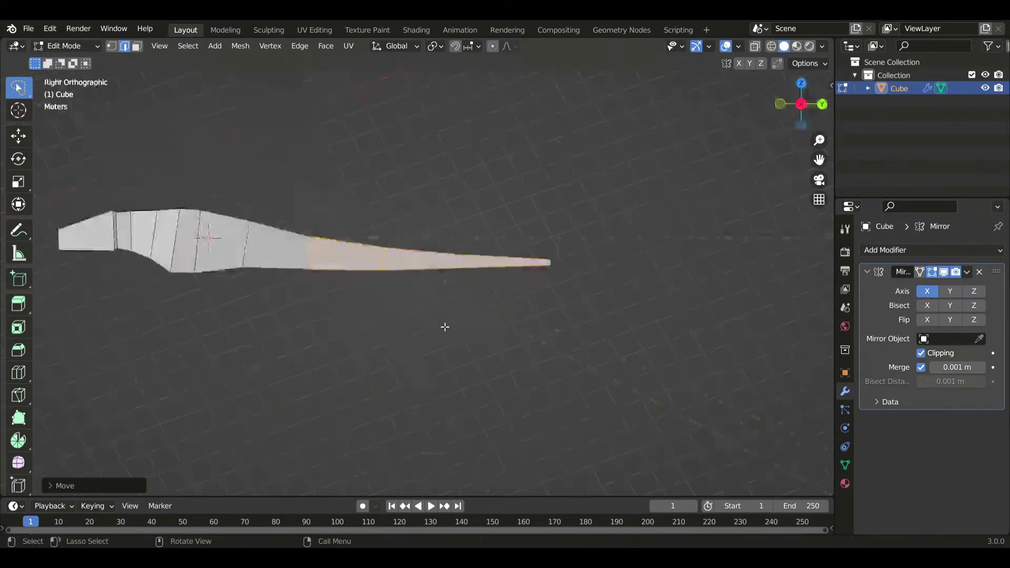
key("a")
key("KP_Decimal")
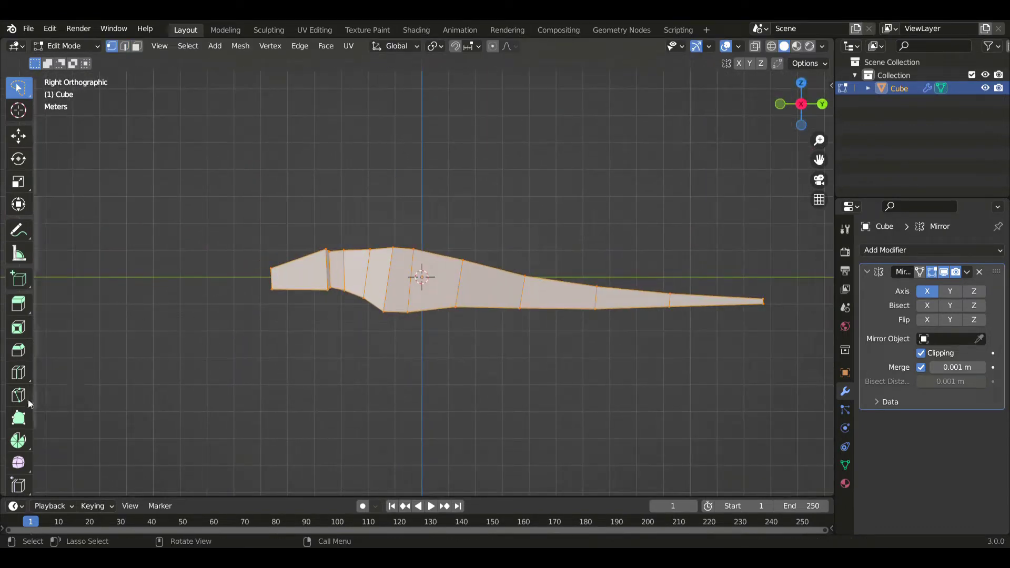
scroll(19, 442, "down", 2)
left_click_drag(470, 280, 524, 290)
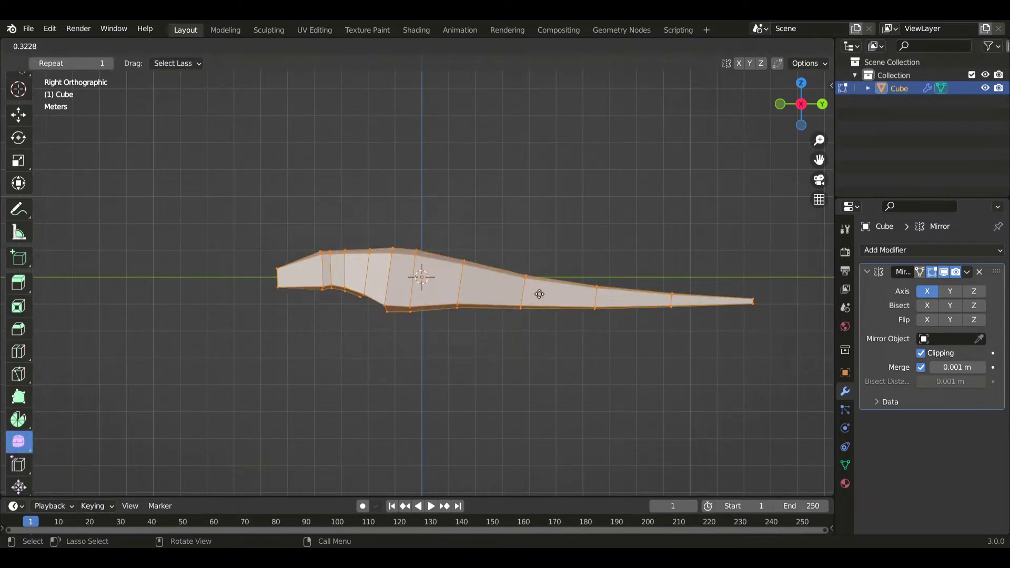
left_click_drag(548, 295, 548, 295)
scroll(25, 95, "up", 2)
left_click(19, 88)
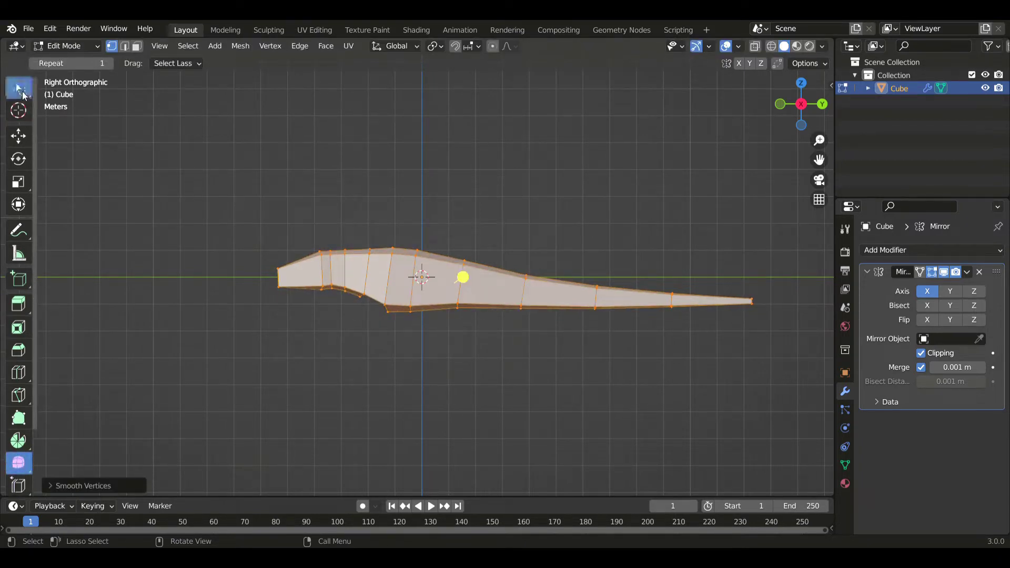
Select the two outer vertices of the tail tip, slide them forward along their edges and scale them down.
middle_click_drag(584, 309, 247, 295, "shift")
scroll(426, 307, "up", 5)
scroll(424, 308, "up", 3)
left_click(405, 342)
left_click(407, 363, "shift")
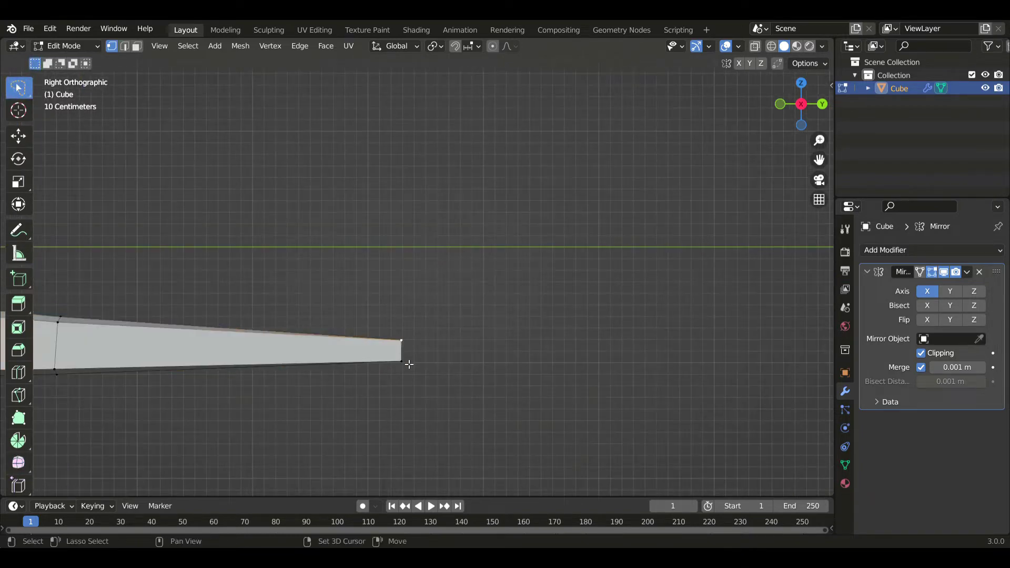
key("g")
key("g")
left_click(366, 363)
key("s")
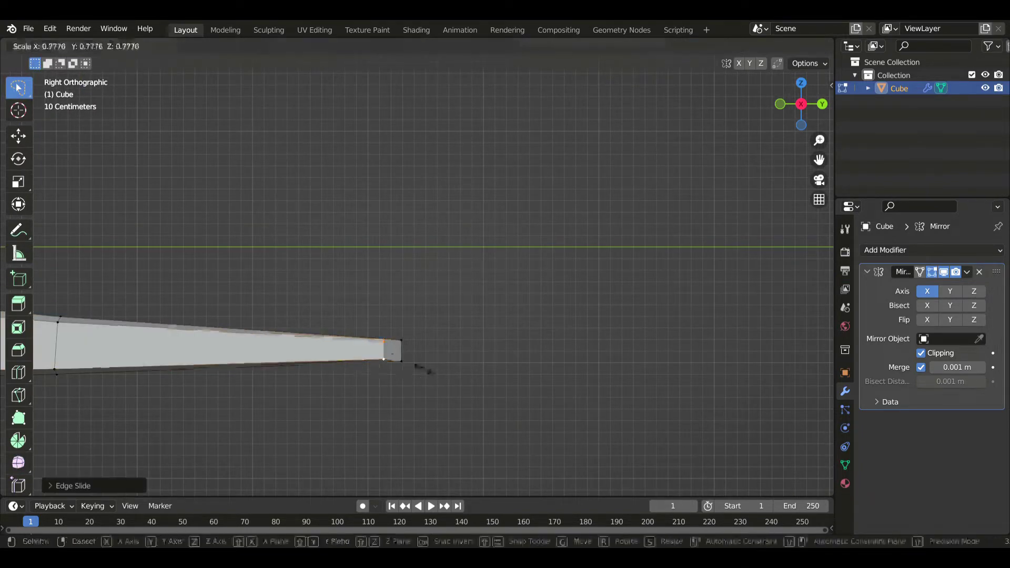
left_click(410, 370)
Scale down the outer front edge of the snout and move it slightly back.
scroll(262, 367, "down", 3)
middle_click_drag(221, 364, 625, 370, "shift")
middle_click_drag(157, 271, 602, 321, "shift")
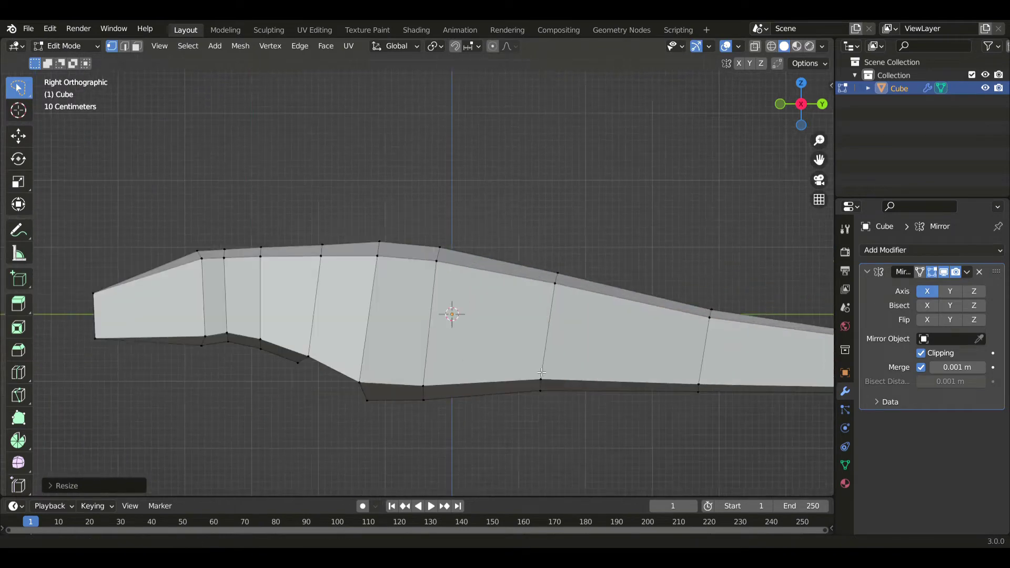
middle_click_drag(103, 316, 364, 327, "shift")
scroll(364, 327, "up", 2)
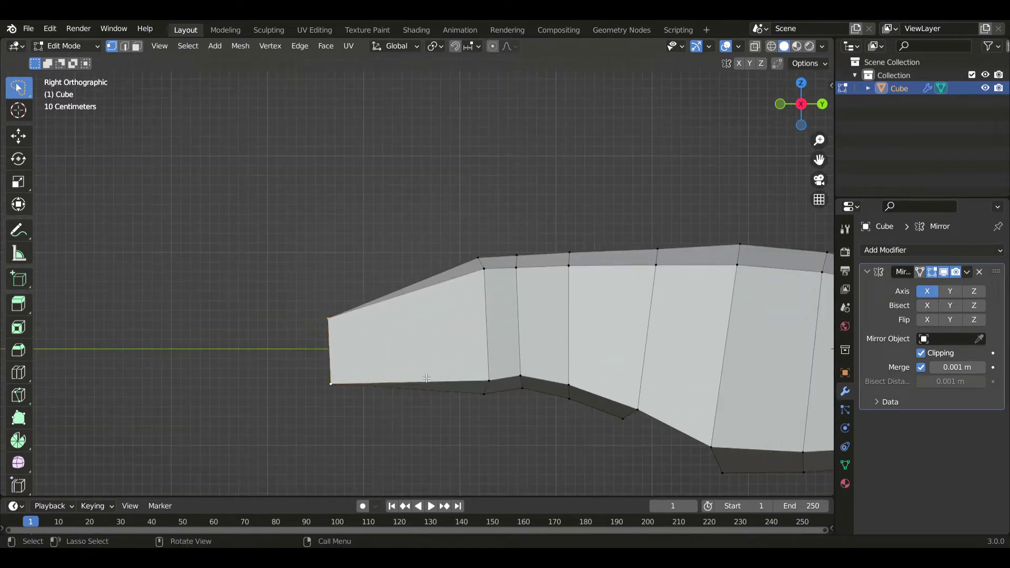
key("s")
left_click(411, 374)
key("g")
left_click(462, 372)
Add a lengthwise loop cut along the body's side and move its vertices at the snout tip slightly forward.
left_click(21, 376)
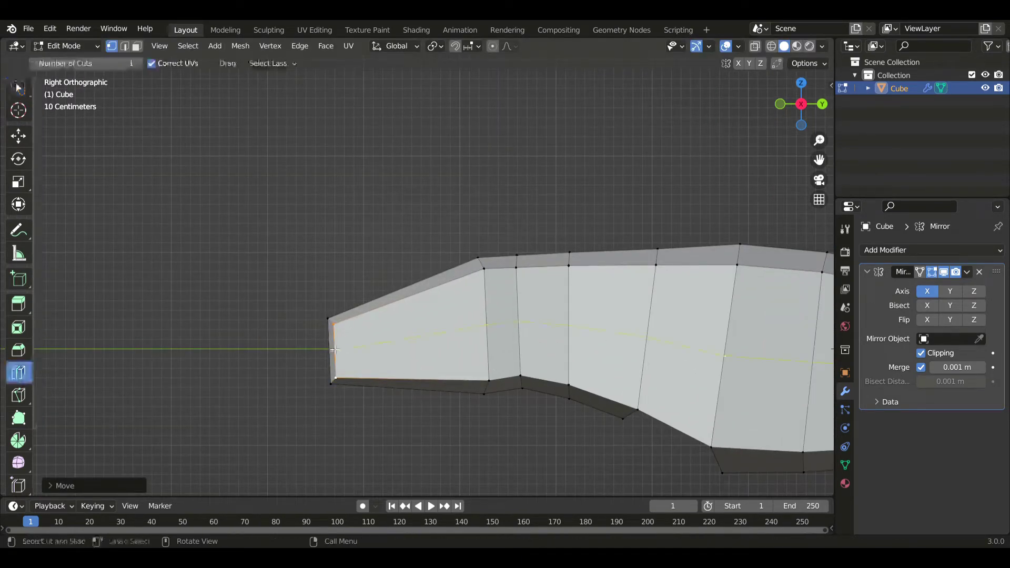
left_click(334, 350)
left_click(21, 87)
key("alt+z")
left_click_drag(357, 333, 364, 360)
key("g")
left_click(311, 356)
Move the snout's upper front vertices about 0.15 m back and its lower front vertices slightly forward and down.
left_click(382, 328)
key("g")
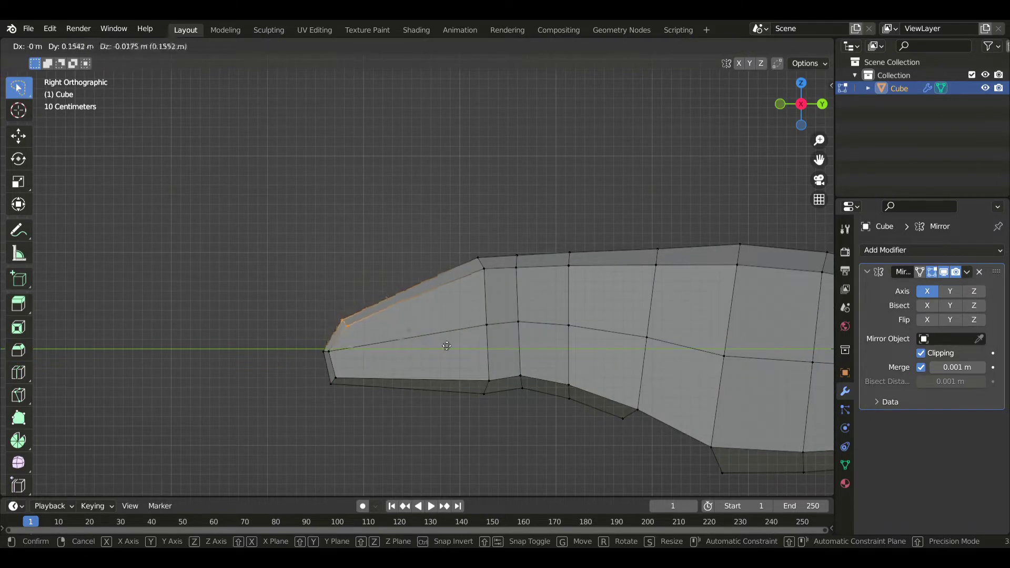
left_click(447, 346)
left_click(384, 380)
key("g")
left_click(384, 400)
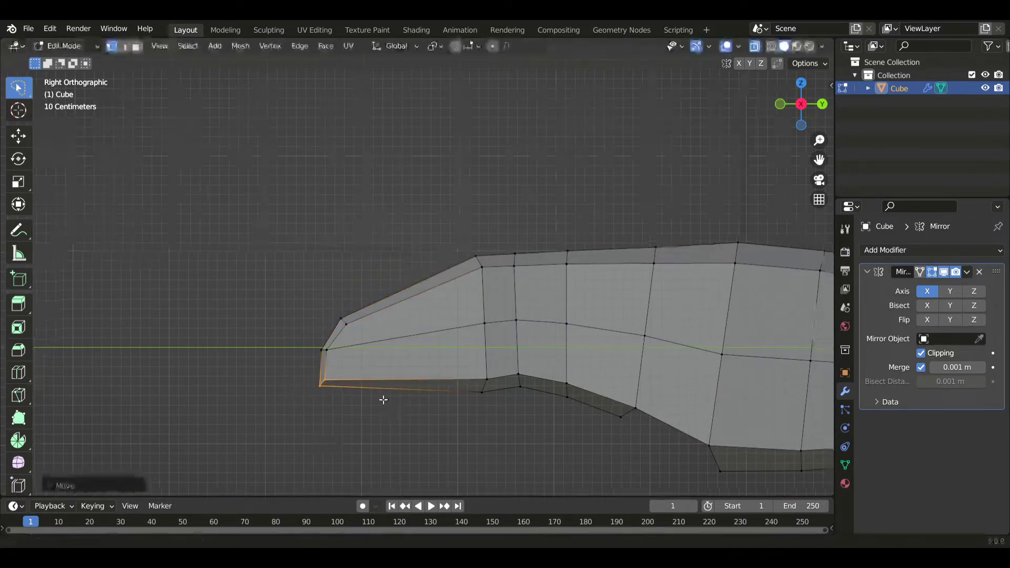
middle_click_drag(383, 400, 326, 364, "shift")
key("g")
left_click(347, 375)
Select the vertex ring at the back of the head, move it back towards the neck and scale it up slightly.
left_click(473, 222)
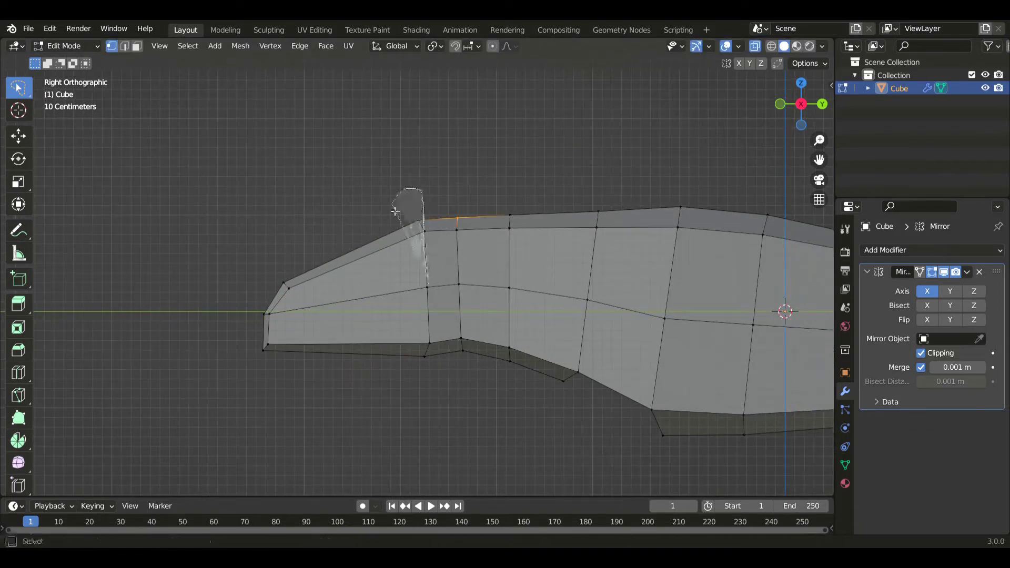
mouse_move(433, 220)
right_mouse_down("ctrl")
mouse_move(433, 394)
mouse_move(441, 384)
right_mouse_up("ctrl")
key("g")
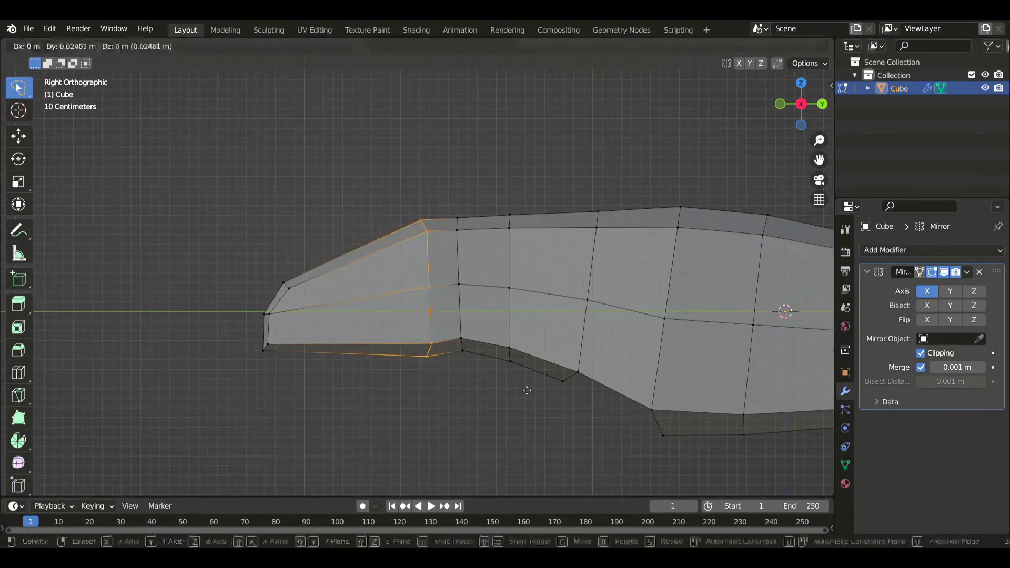
left_click(595, 385)
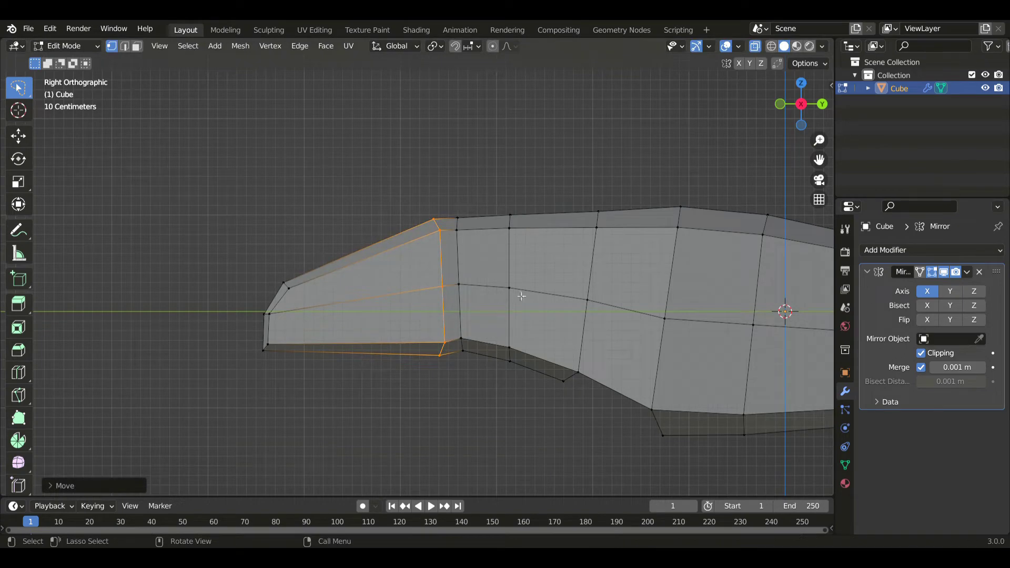
scroll(522, 296, "down", 2)
key("s")
left_click(564, 299)
Select the vertices around the open gap under the front of the chest and fill it with a face.
scroll(487, 298, "down", 3)
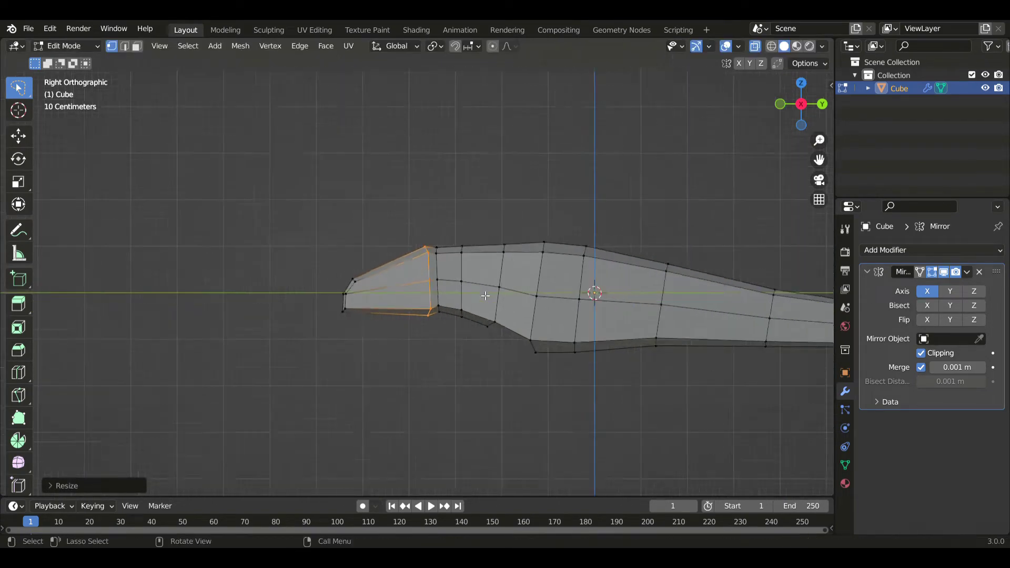
middle_click_drag(522, 309, 483, 311, "shift")
key("alt+z")
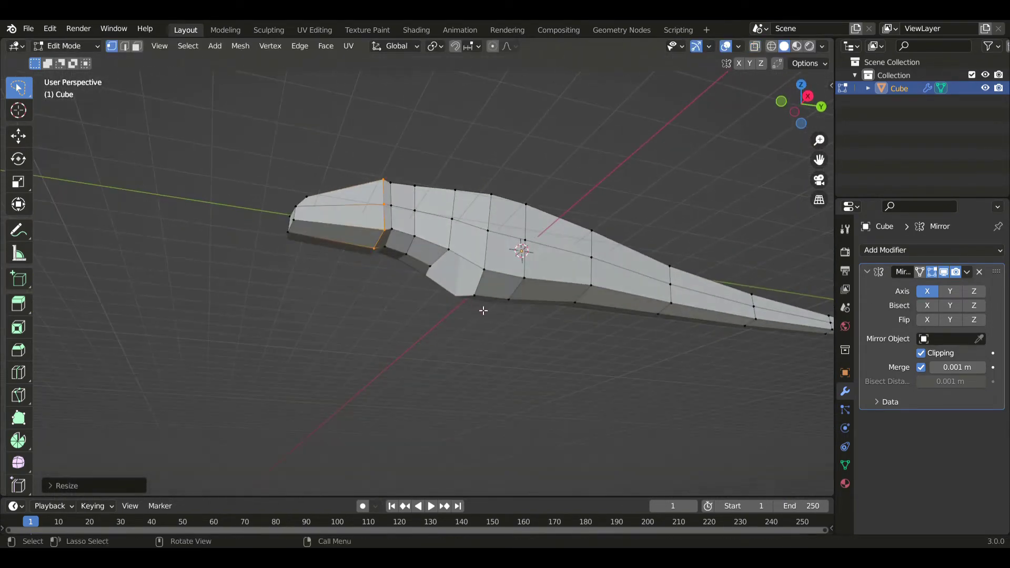
scroll(492, 323, "up", 3)
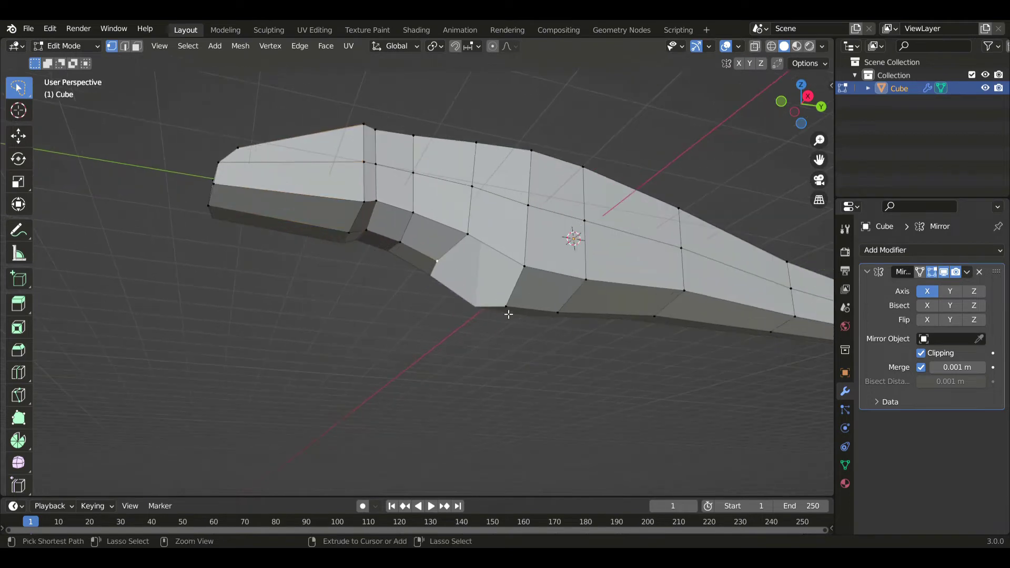
left_click(503, 341, "ctrl")
key("KP_3")
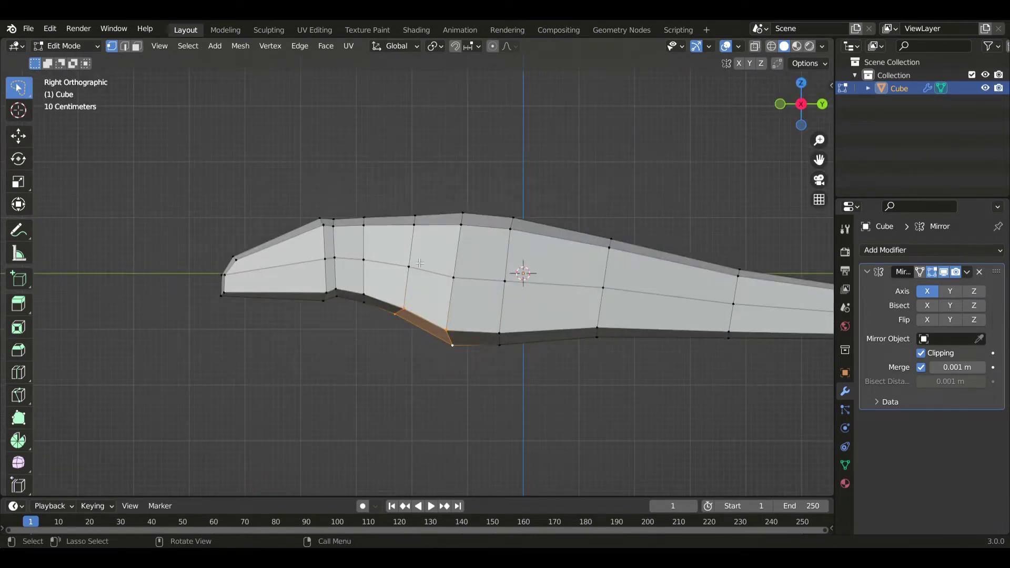
Select the sloped upper face of the head, move it slightly along Z, rotate it slightly and reposition it.
scroll(456, 286, "down", 2)
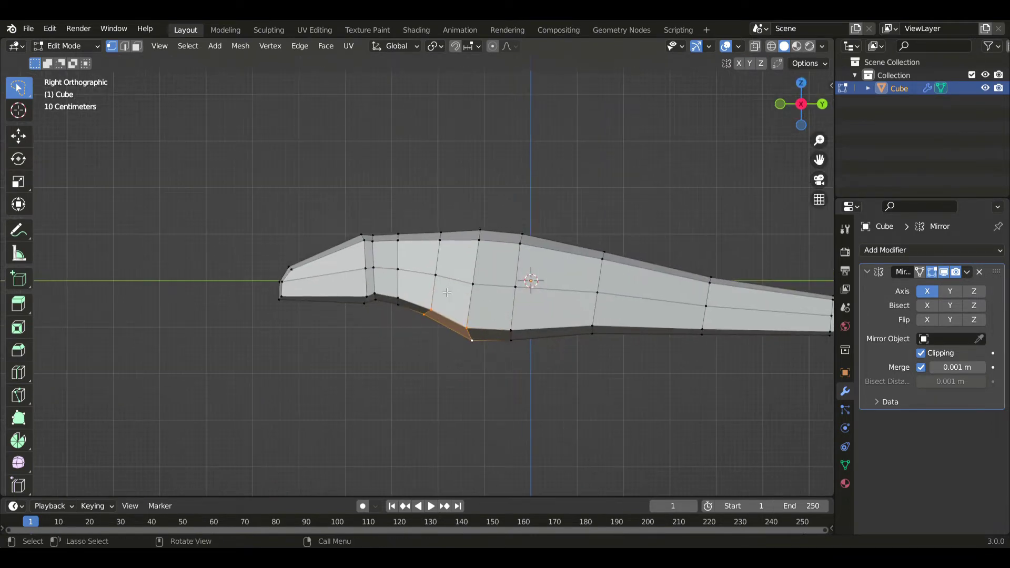
scroll(360, 246, "up", 1)
left_click(337, 242)
key("g")
key("z")
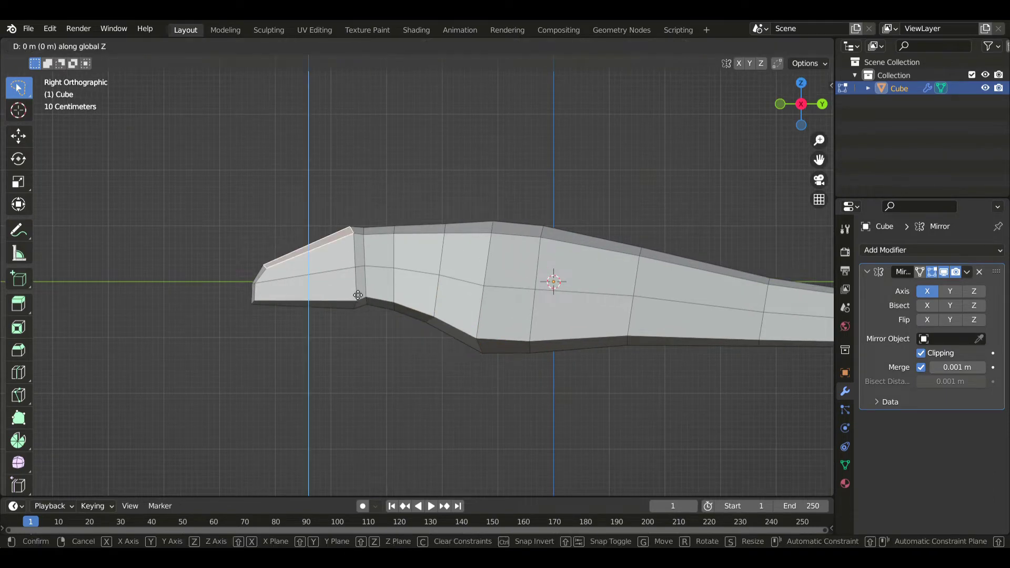
left_click(337, 237)
key("r")
left_click(445, 299)
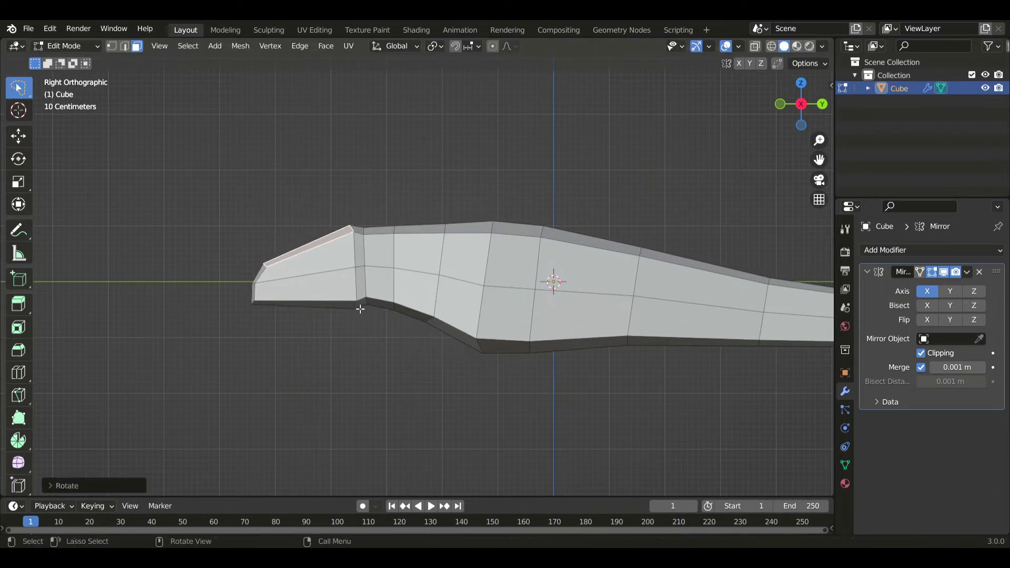
key("g")
left_click(345, 297)
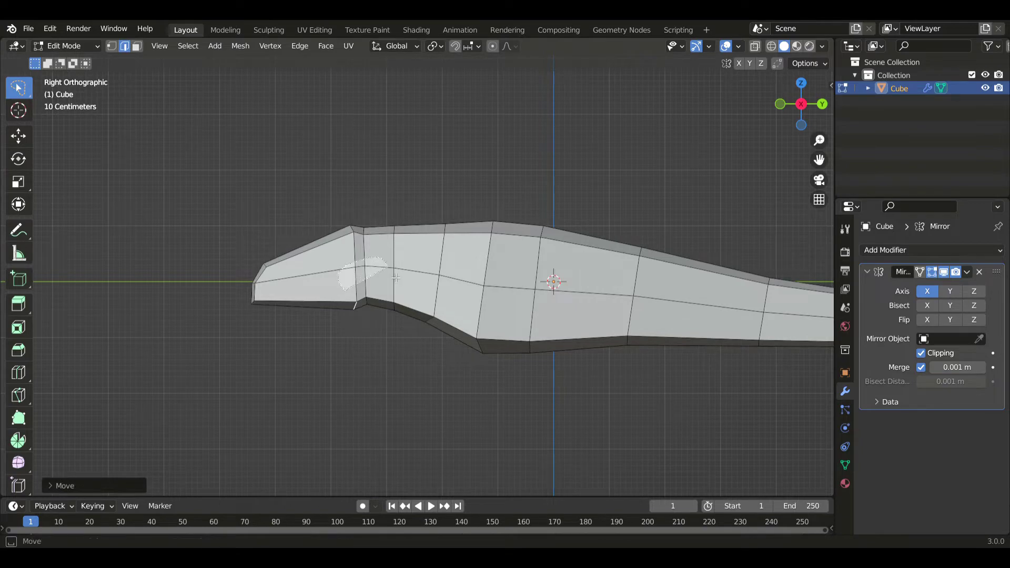
Select the short mid-height side edge between head and neck and move it back towards the body.
left_click_drag(395, 278, 401, 280)
key("g")
left_click(444, 286)
Select the upper side edge path from the head to the tail and move it slightly inward and down.
mouse_move(376, 316)
middle_mouse_down()
mouse_move(432, 340)
mouse_move(693, 306)
middle_mouse_up()
left_click(432, 340)
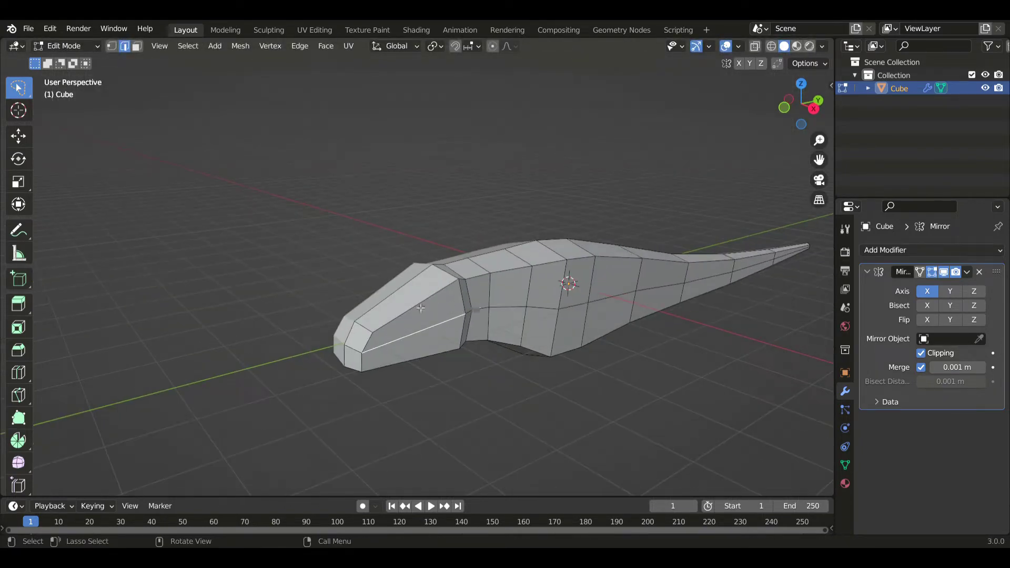
left_click(757, 262, "ctrl")
key("g")
key("x")
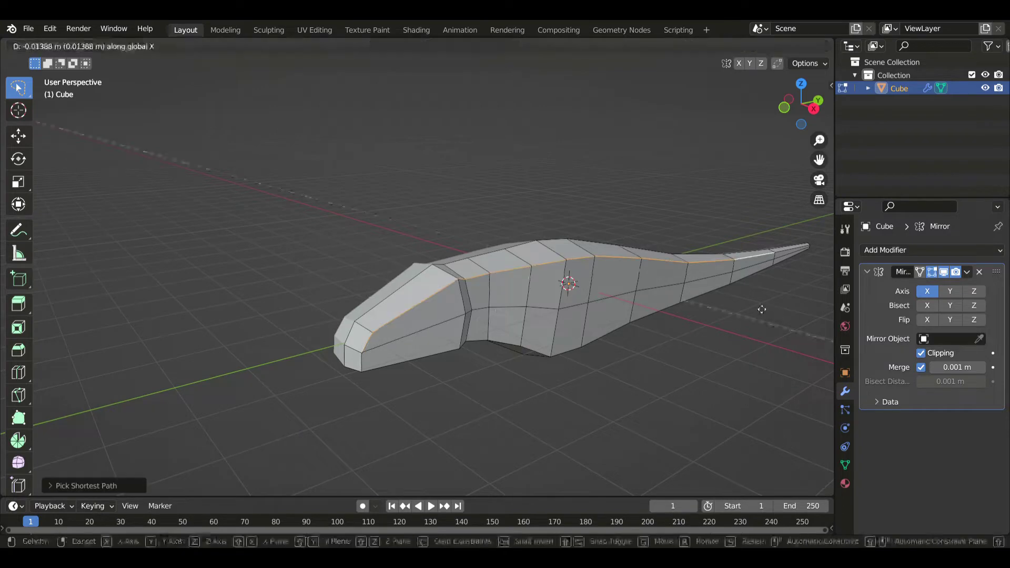
key("z")
left_click(735, 316)
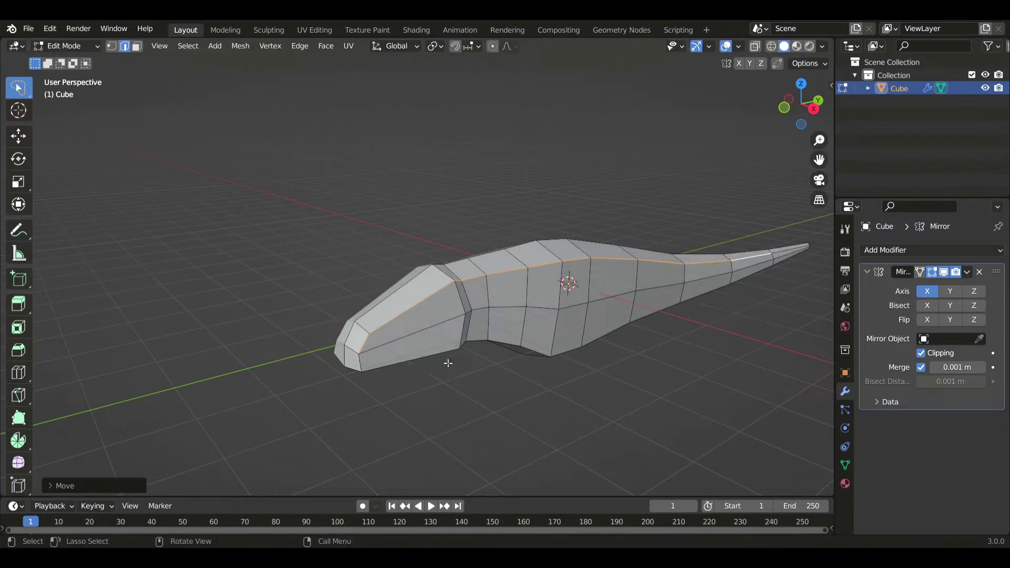
Move the body's lower side edge path slightly up along Z.
key("g")
key("z")
left_click(674, 339)
key("KP_3")
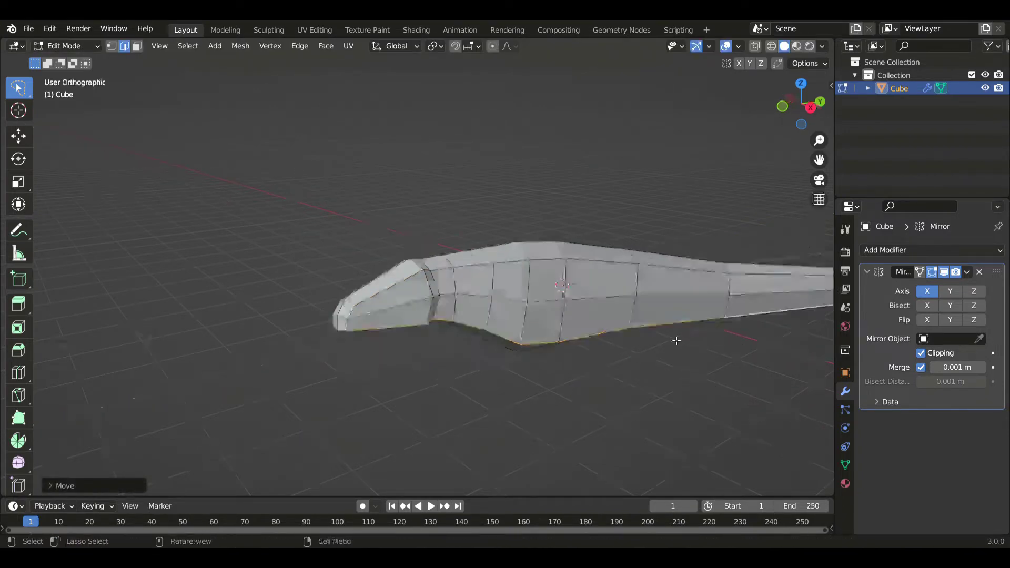
key("g")
key("z")
left_click(676, 331)
Try to scale the upper edges of the tail's last segment along Z.
middle_click_drag(635, 337, 240, 331, "shift")
scroll(623, 331, "up", 1)
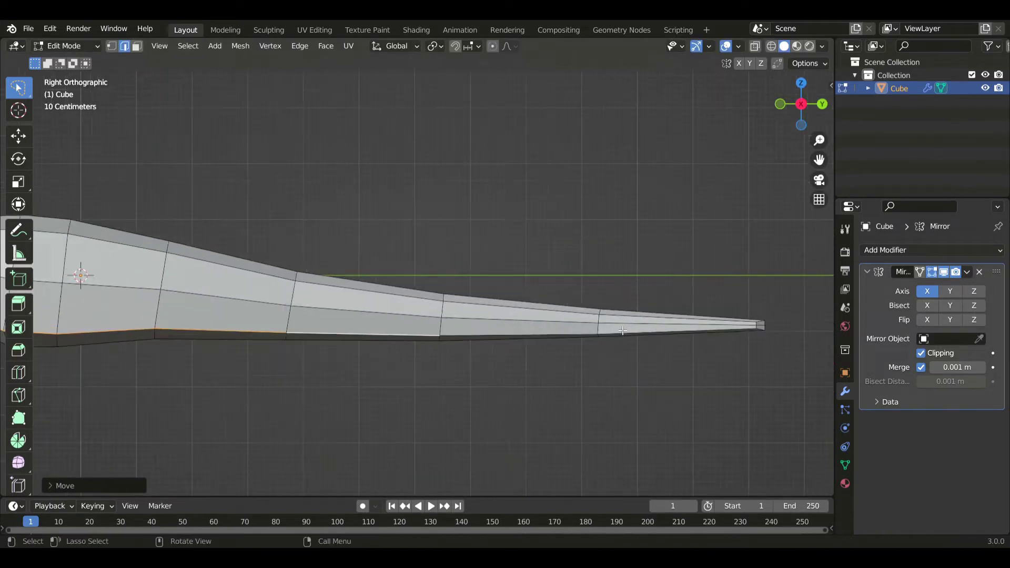
middle_click_drag(690, 329, 548, 323, "shift")
scroll(450, 321, "up", 2)
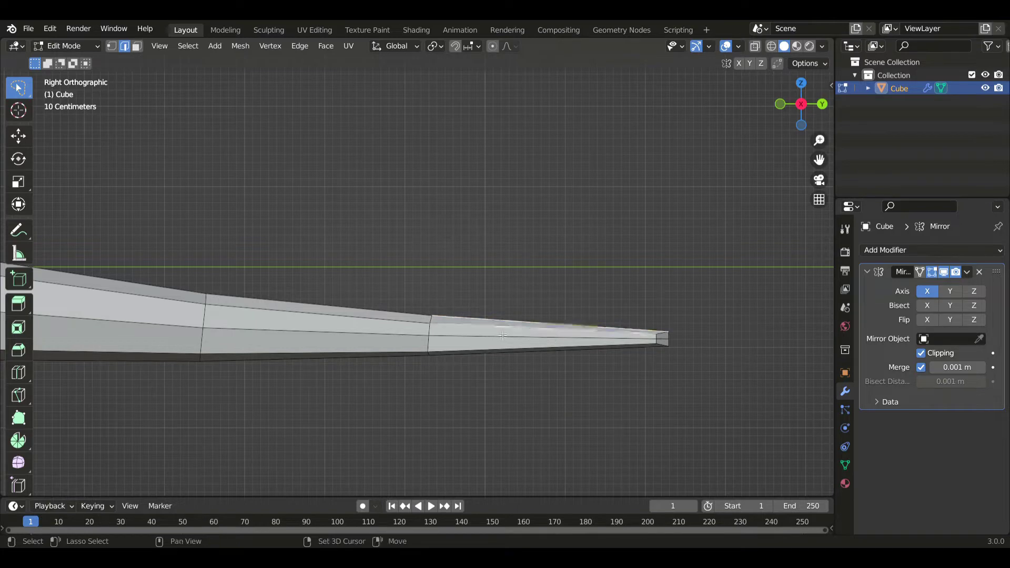
key("s")
key("z")
left_click(638, 380)
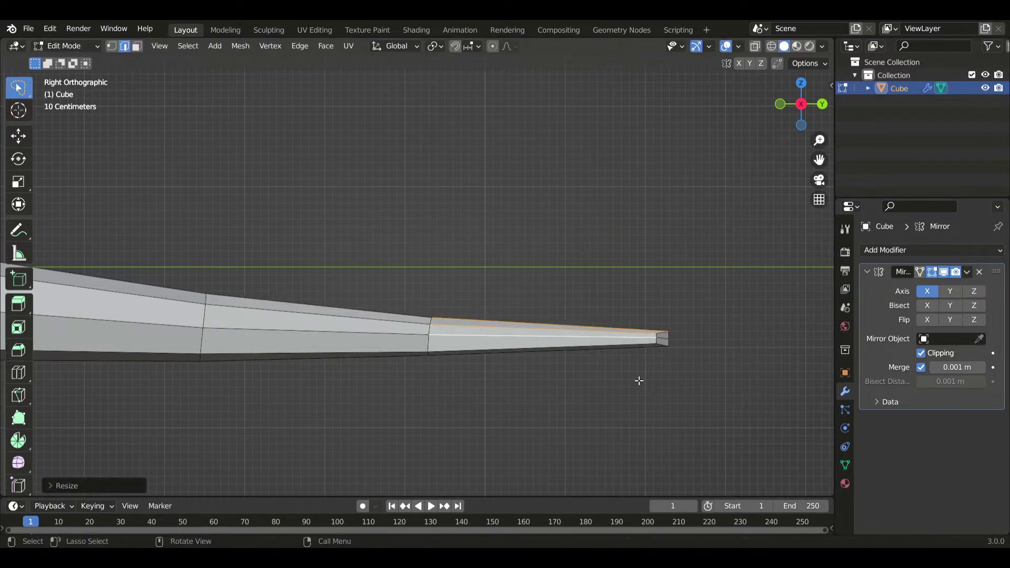
key("ctrl+z")
Select the lower side edge of the tail's last segment, move it along Z and rotate it slightly.
left_click(491, 356)
key("g")
key("z")
left_click(507, 376)
key("r")
left_click(579, 400)
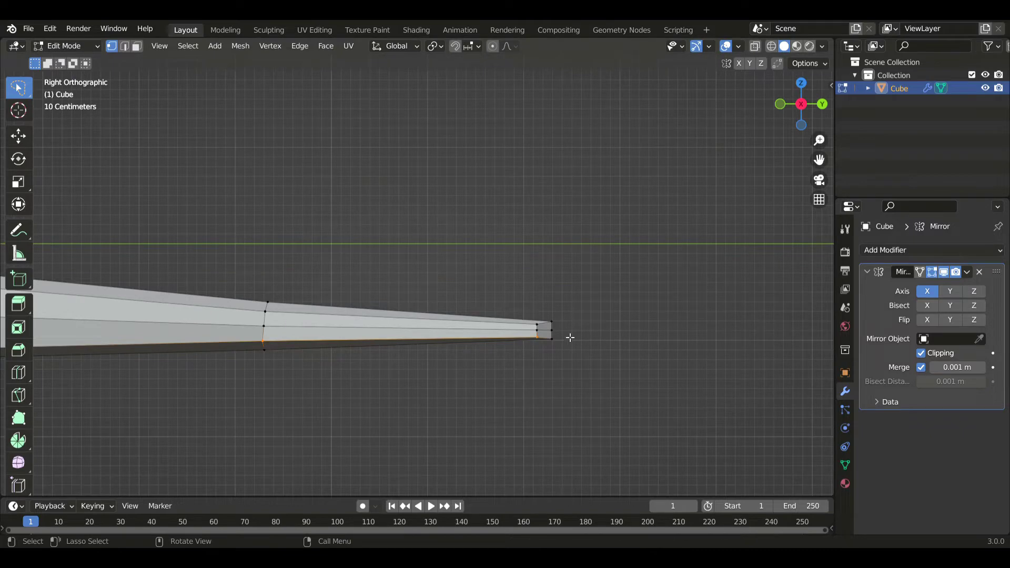
Pull the tail end's centre vertex backward into a point and shift the middle side vertex beside it backward.
key("g")
left_click(587, 338)
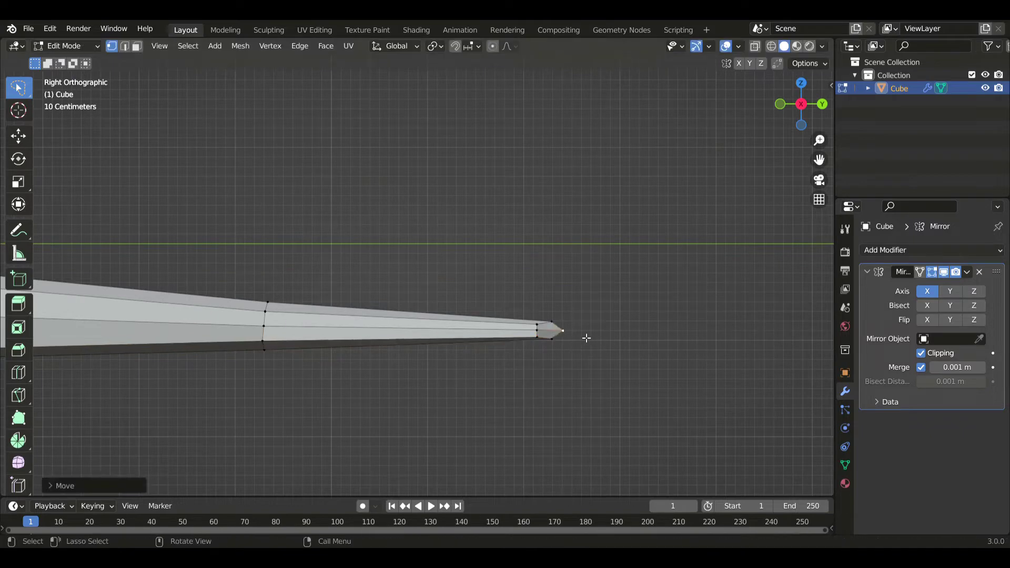
left_click(539, 331)
key("g")
left_click(615, 338)
Select all vertices of the head in the side view with X-ray and rotate the head slightly.
scroll(322, 326, "down", 1)
middle_click_drag(79, 319, 586, 327, "shift")
scroll(517, 342, "down", 1)
middle_click_drag(476, 315, 536, 392)
scroll(537, 392, "down", 2)
middle_click_drag(657, 370, 723, 383)
key("KP_3")
scroll(460, 329, "up", 4)
middle_click_drag(332, 347, 423, 302, "shift")
key("alt+z")
mouse_move(470, 210)
left_mouse_down()
mouse_move(444, 383)
mouse_move(480, 363)
mouse_move(468, 263)
left_mouse_up()
key("r")
left_click(562, 315)
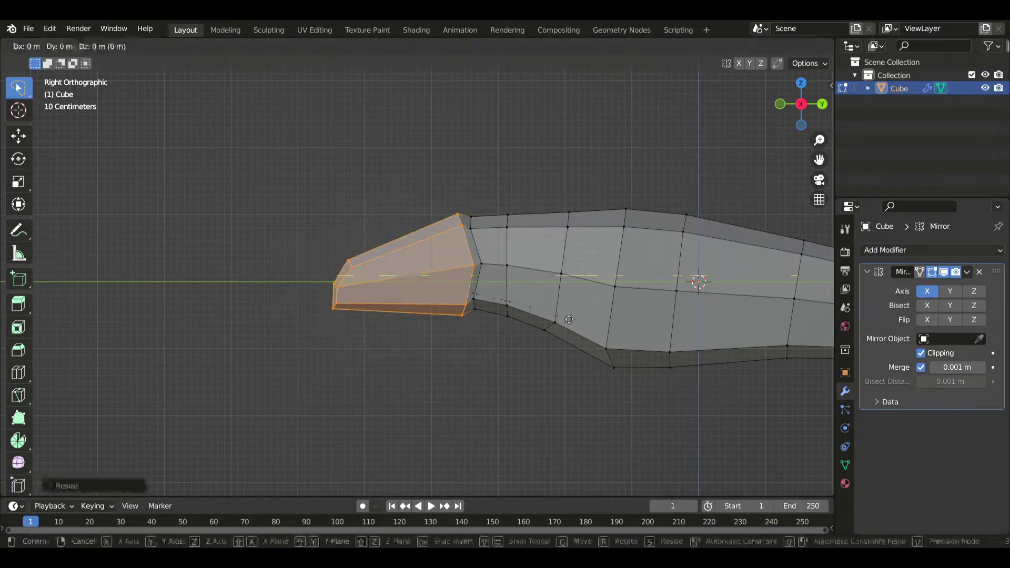
Stretch the selected head lengthwise along Y.
key("r")
key("s")
key("y")
left_click(575, 334)
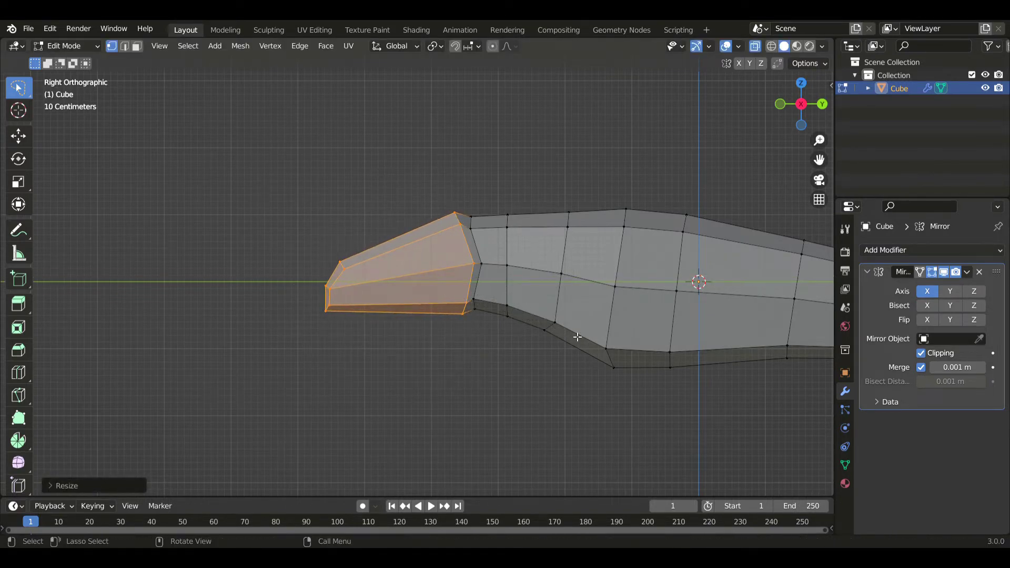
Move the head slightly forward from the neck and fine-tune its rotation.
key("g")
left_click(532, 345)
key("r")
left_click(558, 347)
key("g")
left_click(558, 349)
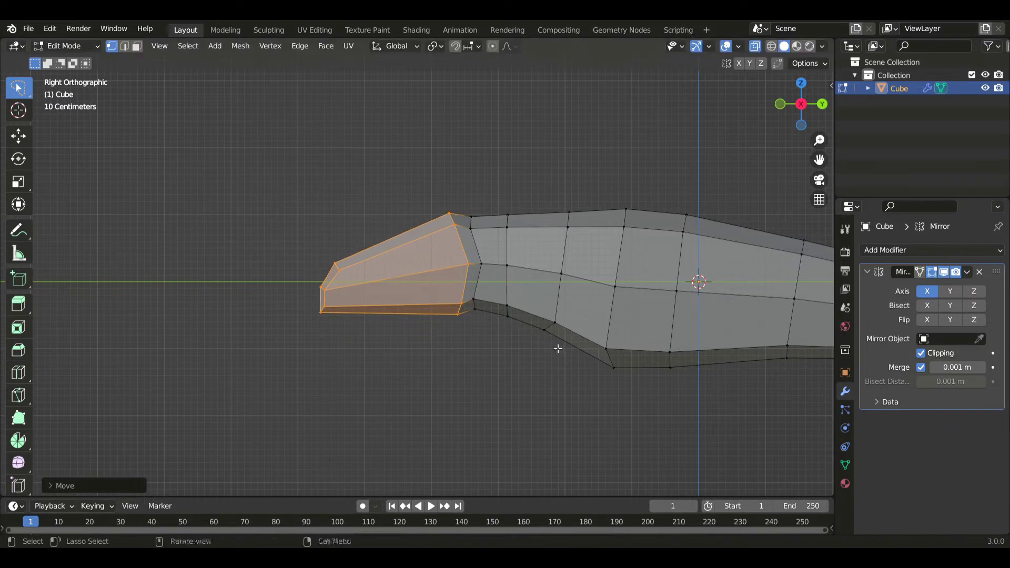
Extrude the upper side face at the shoulder outward as a short stub and scale its end face along X.
key("3")
scroll(555, 305, "down", 1)
key("alt+z")
left_click(579, 280)
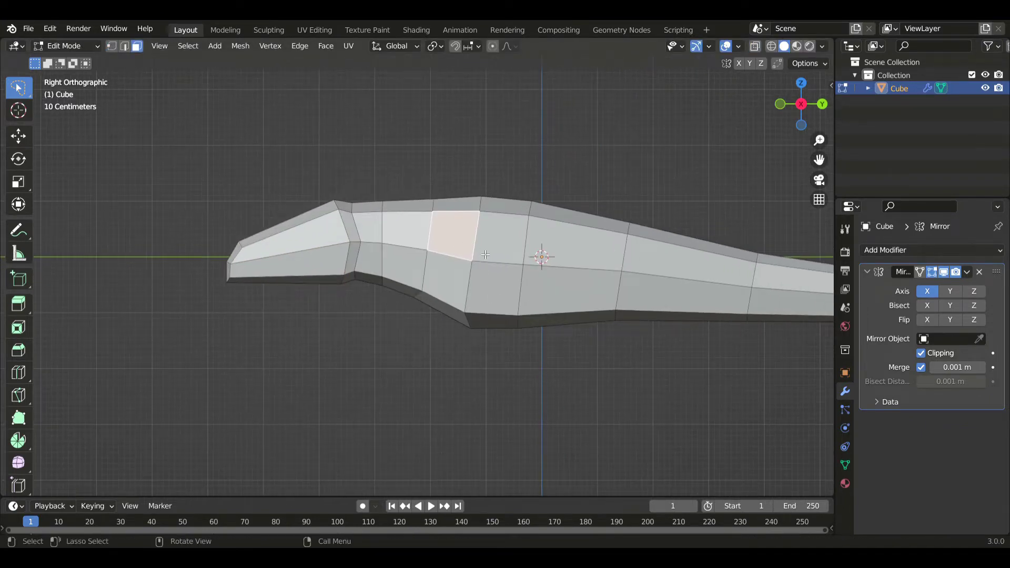
key("KP_7")
key("s")
key("x")
left_click(556, 304)
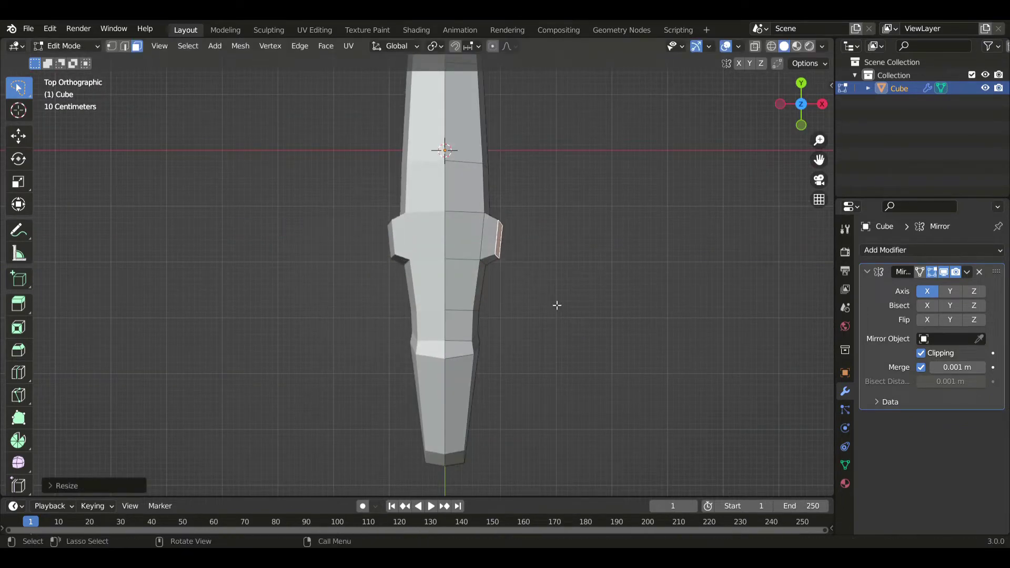
Flatten the shoulder stub's end face along X until it stands vertical in the front view.
key("KP_1")
key("s")
key("x")
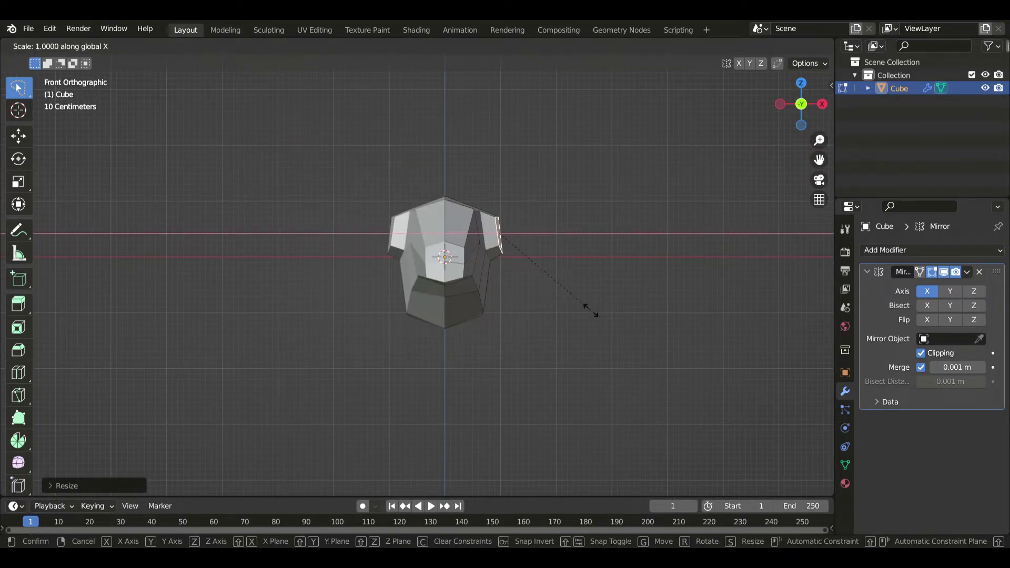
left_click(589, 314)
key("s")
key("x")
left_click(526, 248)
key("s")
key("x")
left_click(511, 238)
Scale the shoulder stub's end face and reposition it in the front view.
key("g")
left_click(559, 280)
key("s")
left_click(591, 284)
key("g")
left_click(595, 289)
Move the stub's end face further outward and rotate it slightly in the top view.
middle_click_drag(609, 274, 609, 283)
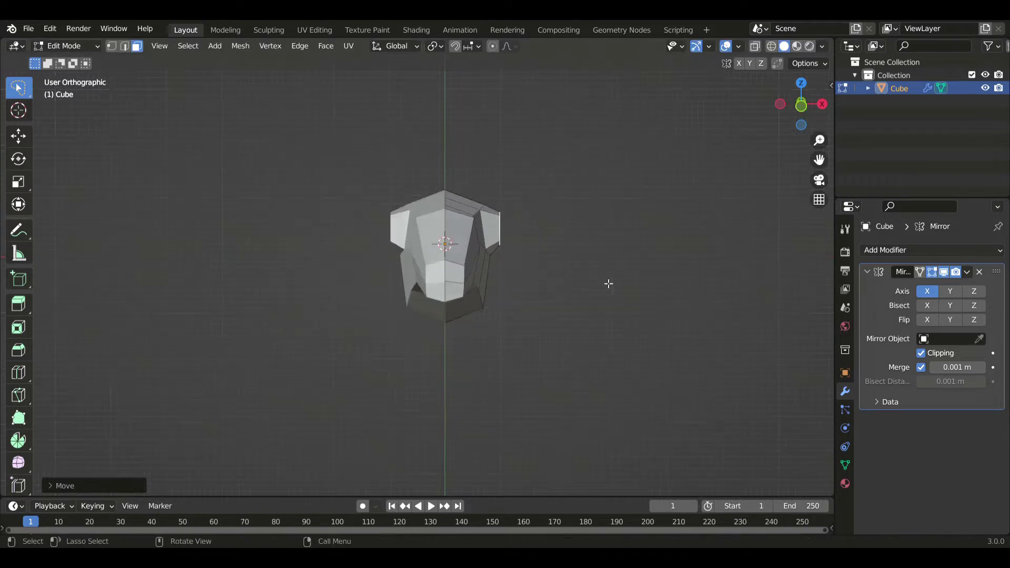
key("KP_7")
key("g")
left_click(692, 289)
key("r")
left_click(659, 271)
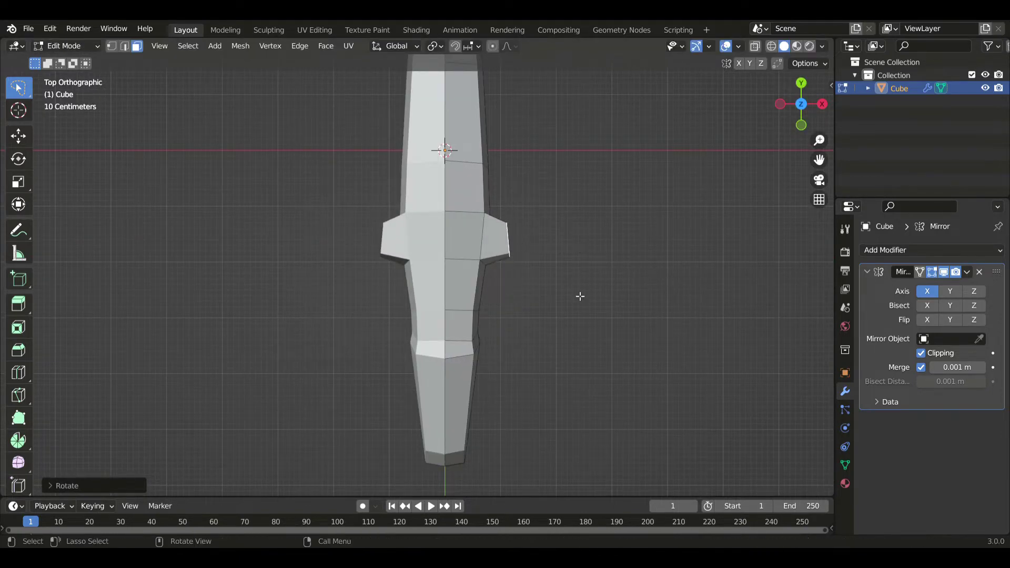
Extrude the stub's end face outward and back towards the tail, scaling its end down into a tapered wing segment.
key("e")
key("Escape")
key("e")
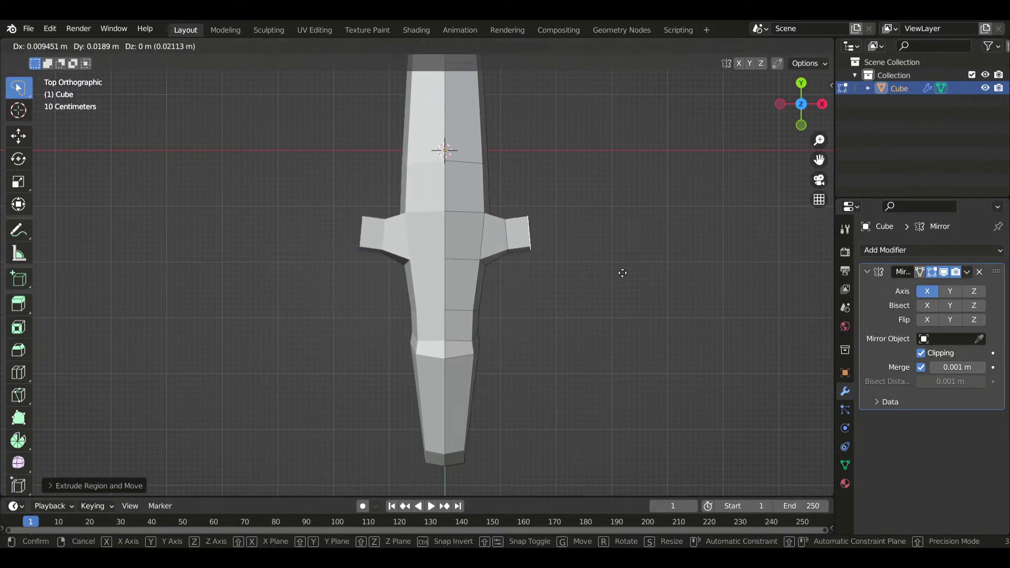
left_click(645, 277)
key("s")
left_click(626, 263)
key("g")
left_click(652, 262)
key("s")
left_click(625, 254)
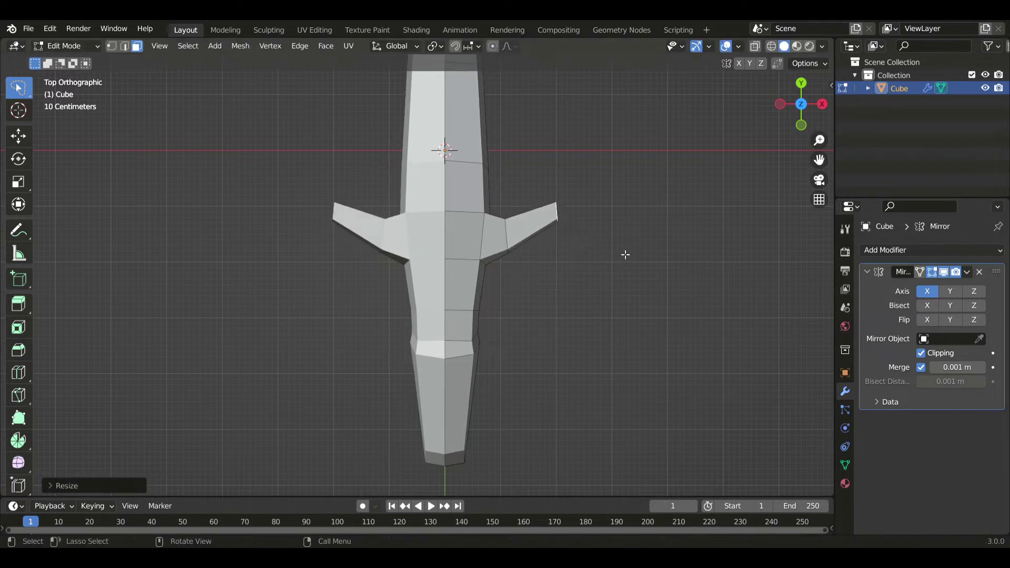
Adjust the position of the tapered segment's end face and flatten it along X.
key("KP_1")
key("g")
left_click(626, 255)
key("s")
key("x")
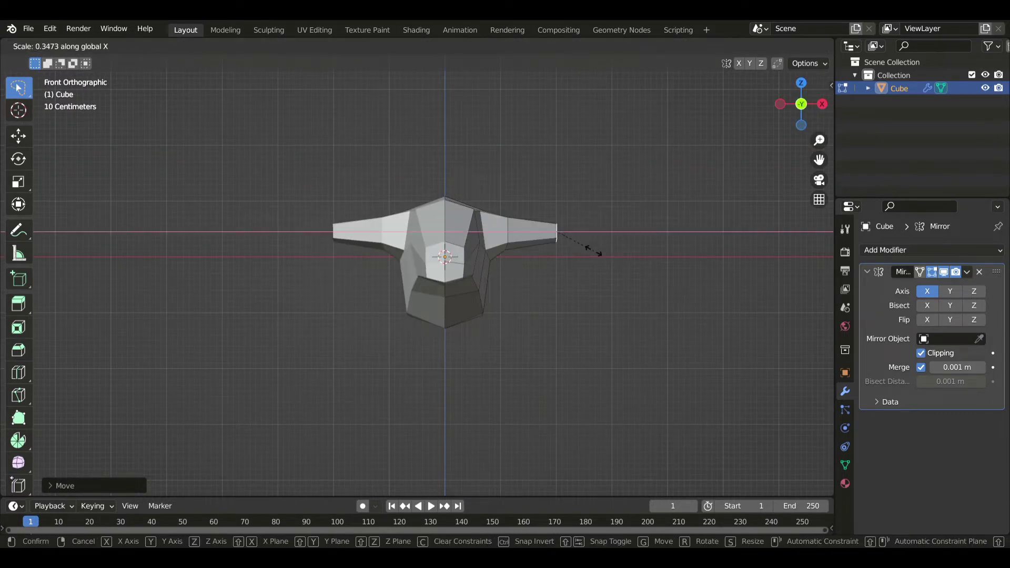
left_click(584, 247)
key("KP_7")
key("g")
left_click(670, 234)
Extrude a second, longer wing segment outward and towards the head, then rotate and reposition its end face.
scroll(609, 249, "down", 1)
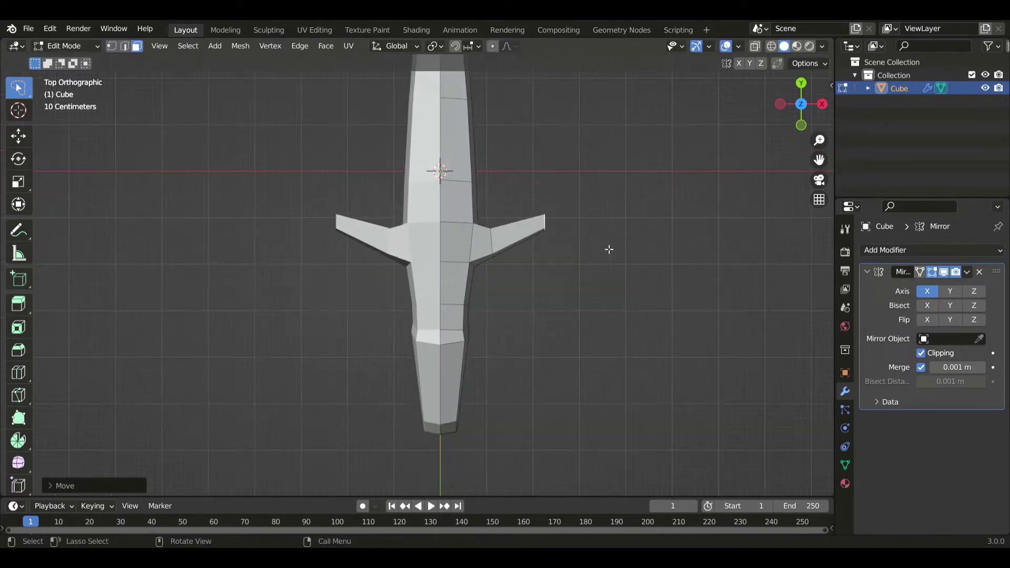
middle_click_drag(586, 258, 497, 295, "shift")
key("e")
left_click(569, 308)
key("g")
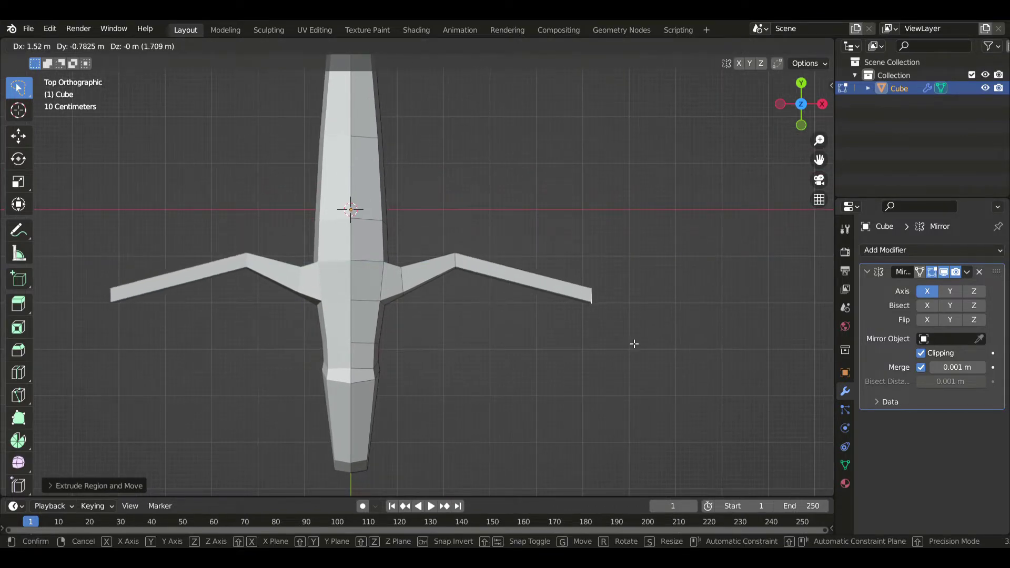
left_click(638, 339)
key("r")
left_click(615, 338)
middle_click_drag(598, 334, 499, 337, "shift")
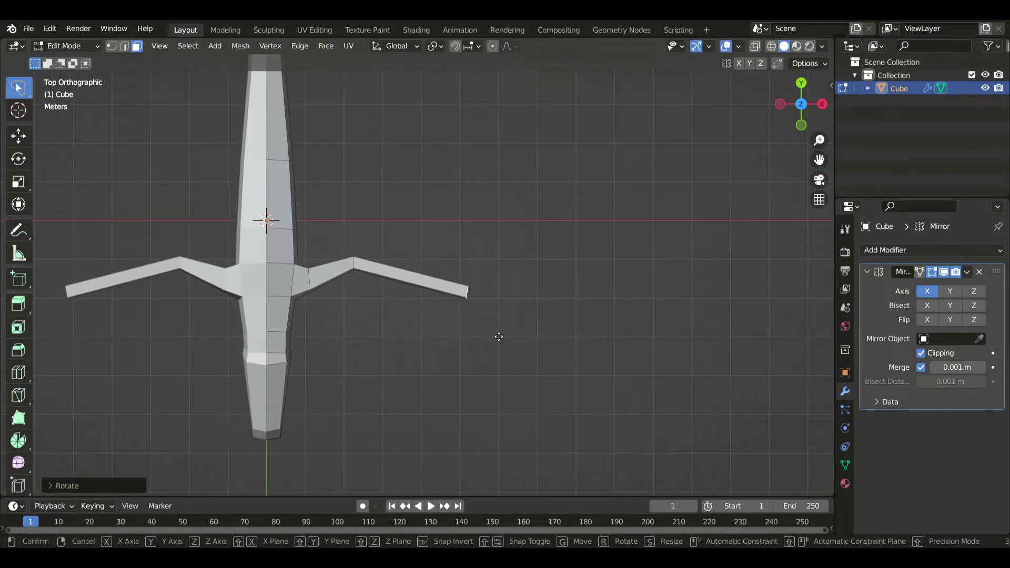
left_click(543, 361)
Extrude a third long wing segment outward from the end face in the top view.
key("KP_1")
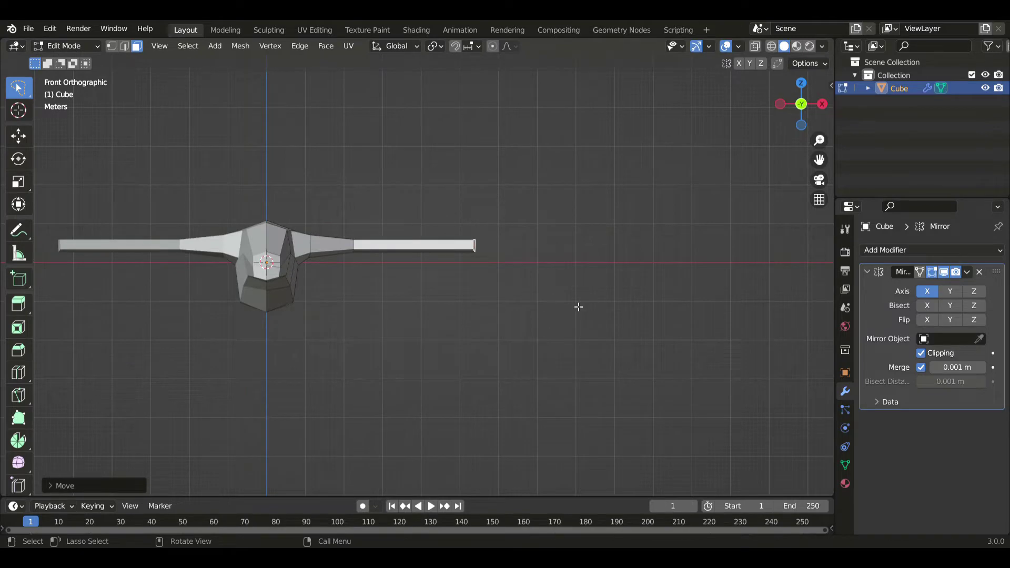
key("KP_7")
key("KP_3")
key("KP_7")
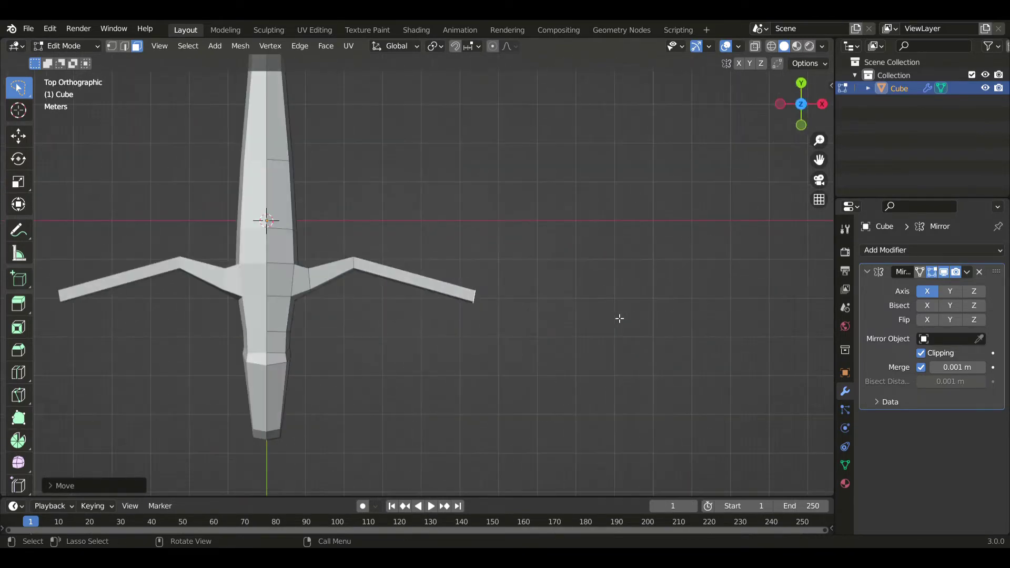
scroll(619, 319, "down", 3)
key("e")
left_click(631, 323)
key("g")
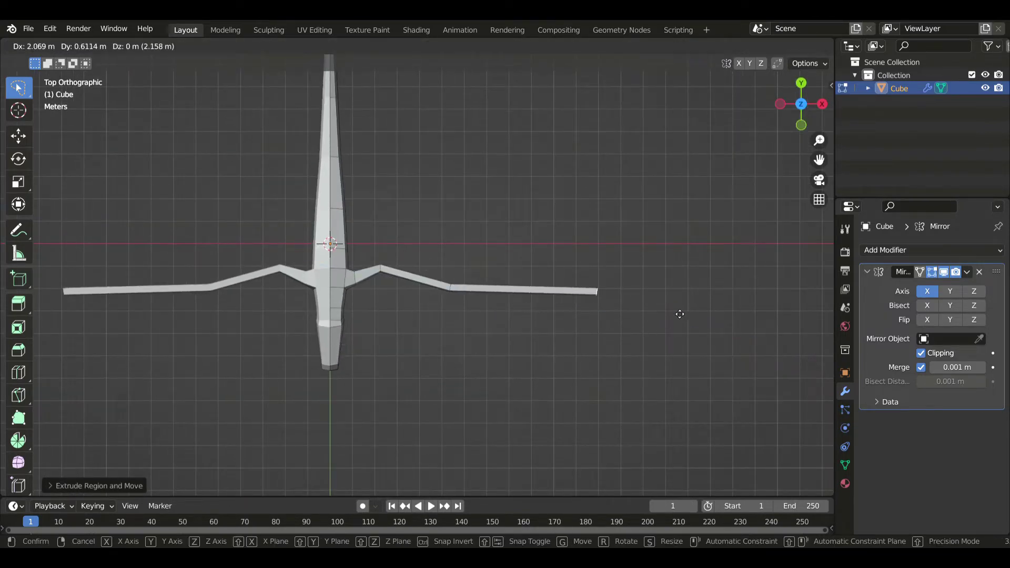
left_click(699, 304)
Rotate the third wing segment's end face and move it further outward and back towards the tail.
key("r")
left_click(697, 320)
key("g")
left_click(732, 304)
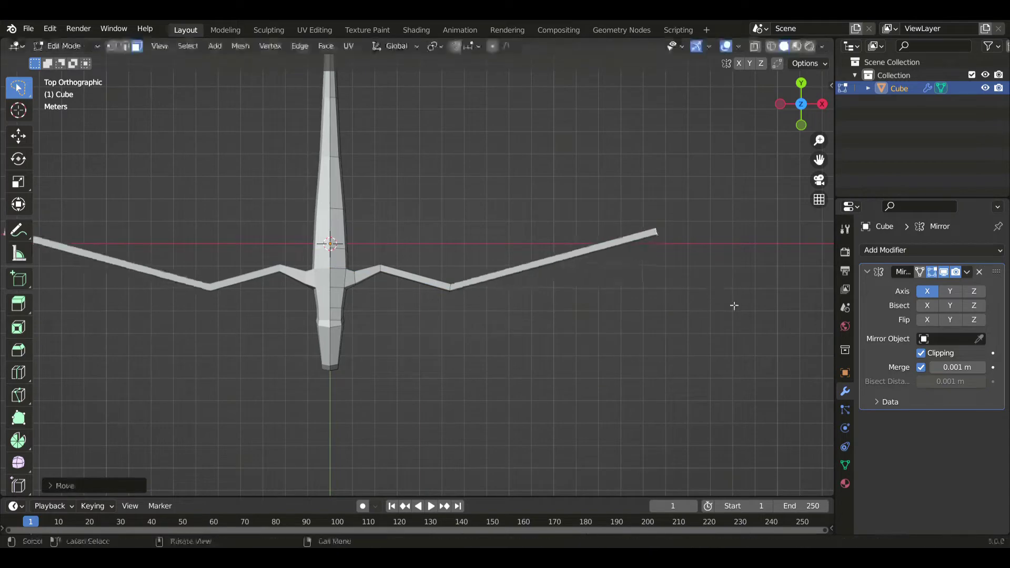
Scale the wing tip's end face and move it slightly outward and towards the head in the top view.
key("s")
left_click(699, 291)
key("KP_1")
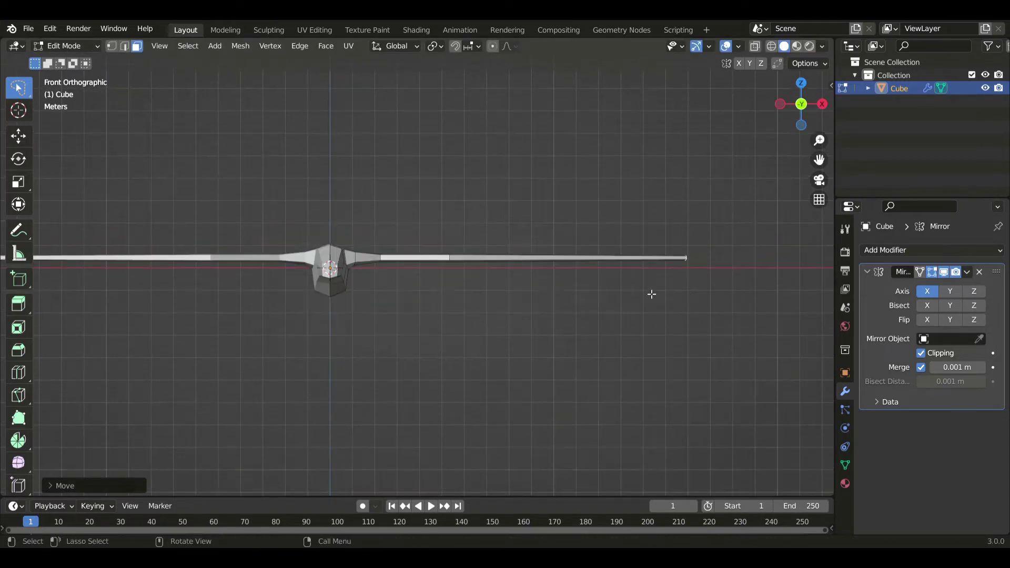
middle_click_drag(652, 293, 604, 335)
key("KP_7")
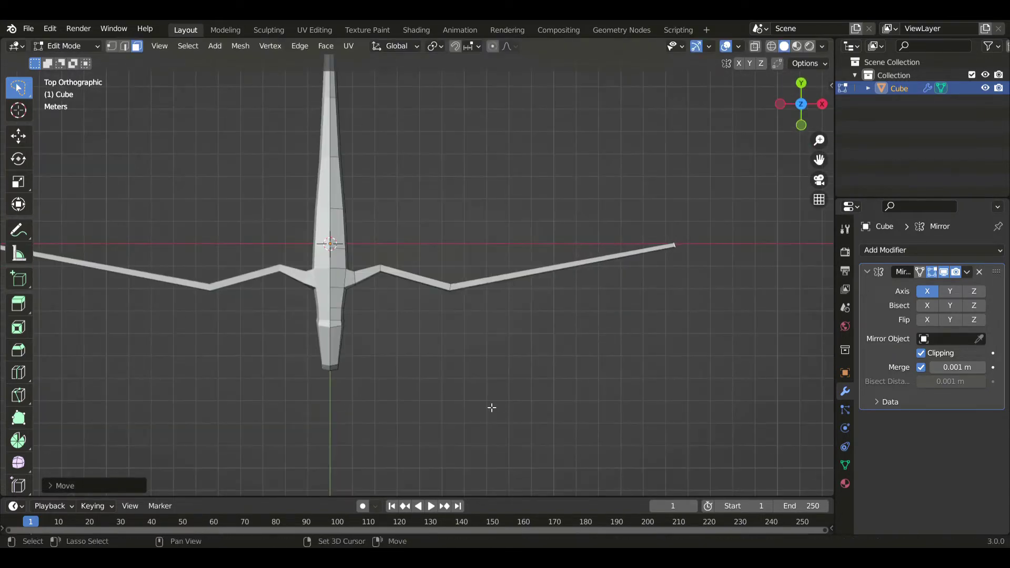
key("g")
left_click(620, 327)
key("g")
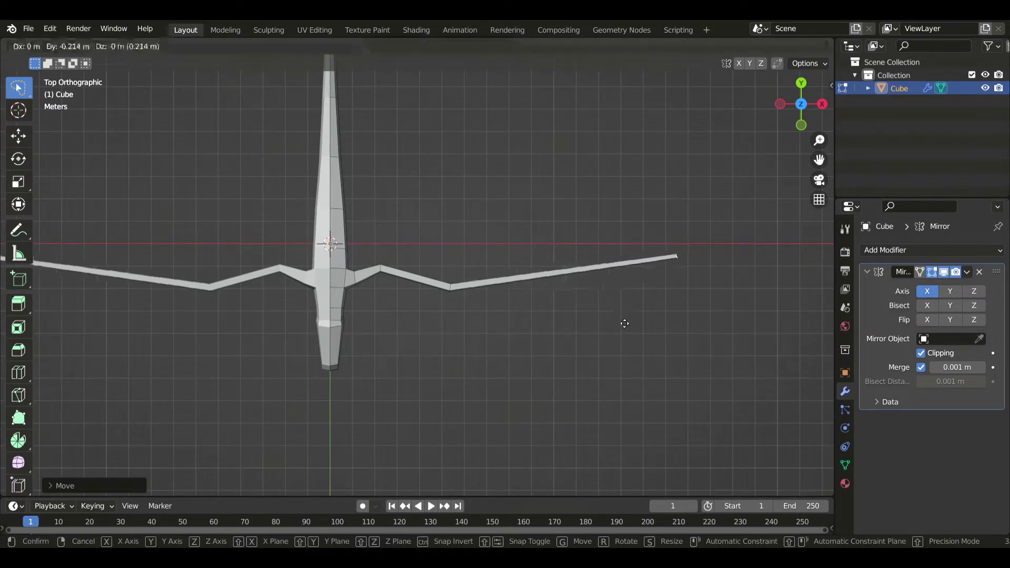
left_click(647, 309)
Add a loop cut midway along the outer wing segment and move it towards the head to bend the arm.
left_click(18, 372)
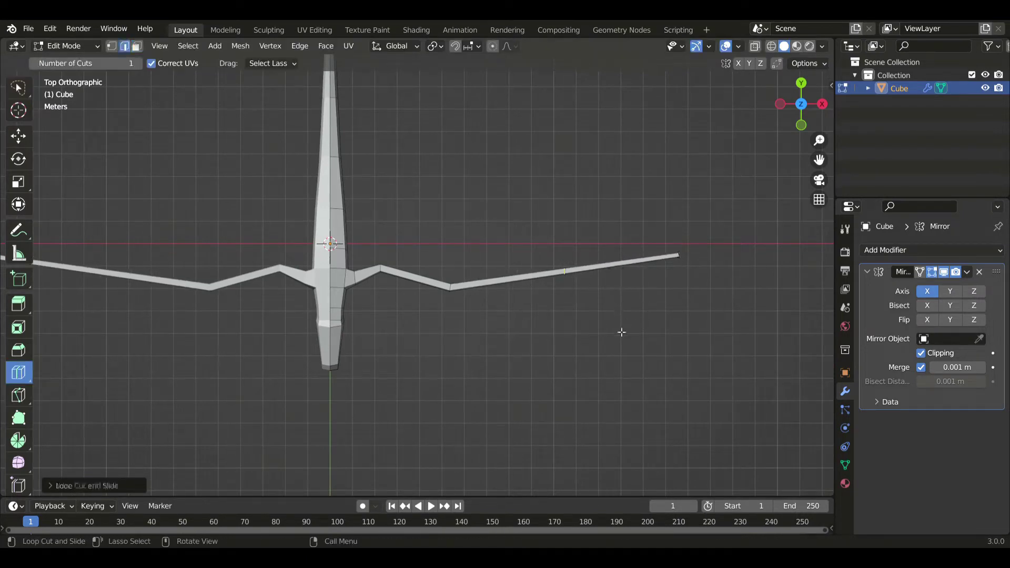
key("g")
left_click(628, 396)
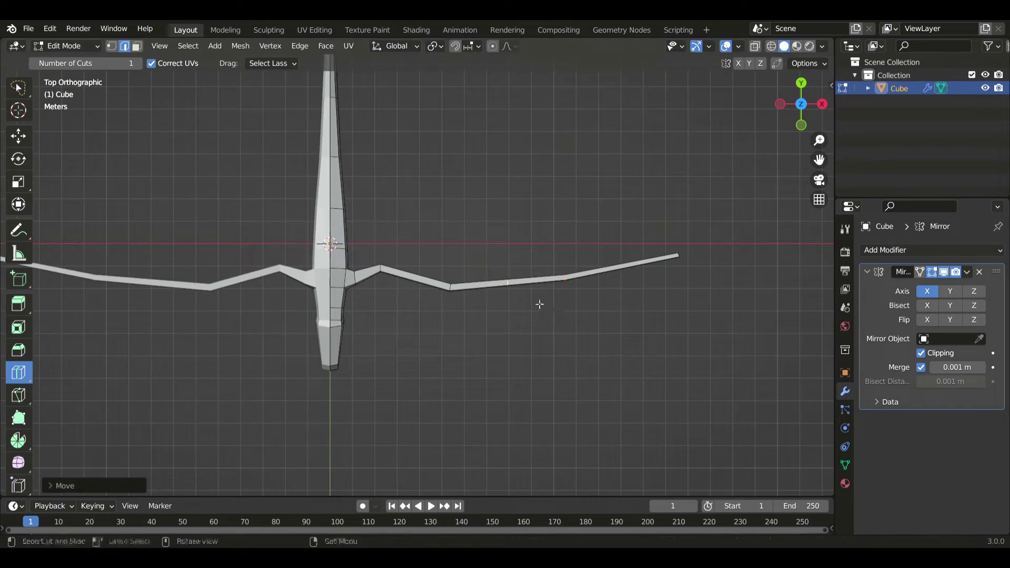
left_click(19, 87)
Delete the tail-side faces along the wing arm and the adjoining side faces of the body behind the shoulder.
scroll(228, 333, "up", 3)
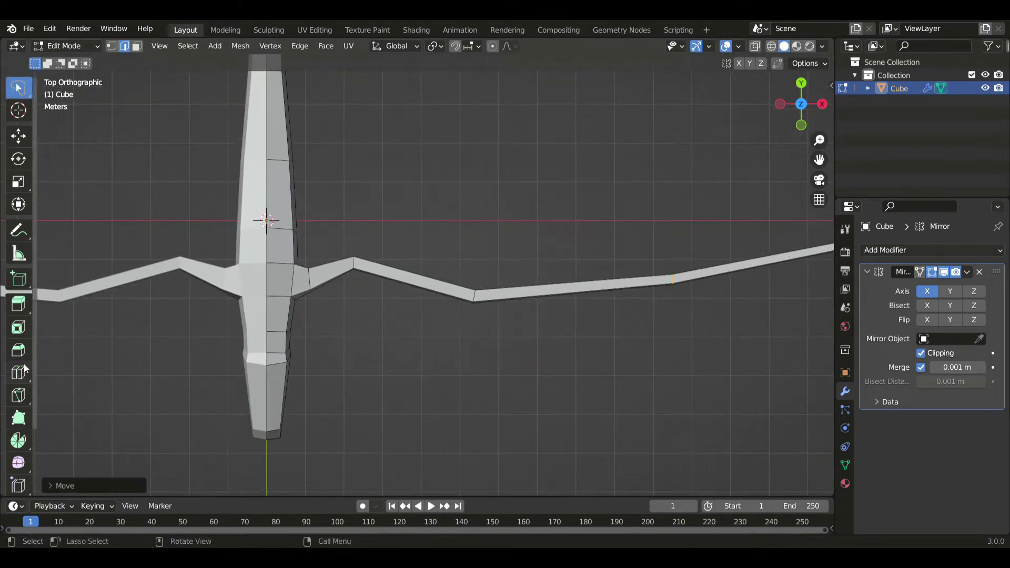
scroll(451, 319, "up", 2)
key("3")
middle_click_drag(450, 320, 592, 235)
left_click(582, 243)
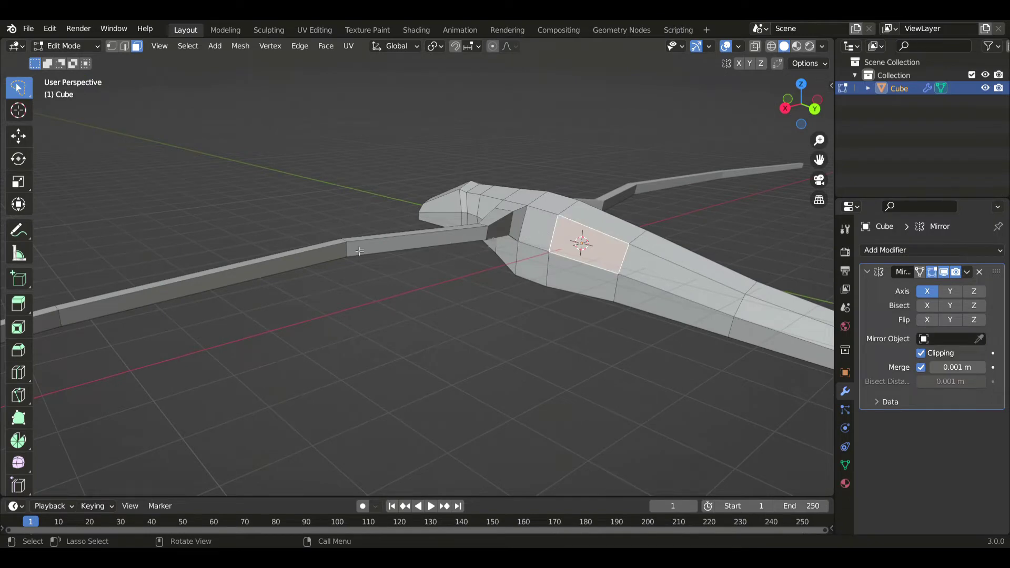
left_click(339, 253, "ctrl")
middle_click_drag(408, 274, 522, 233, "shift")
left_click(215, 263, "shift")
key("x")
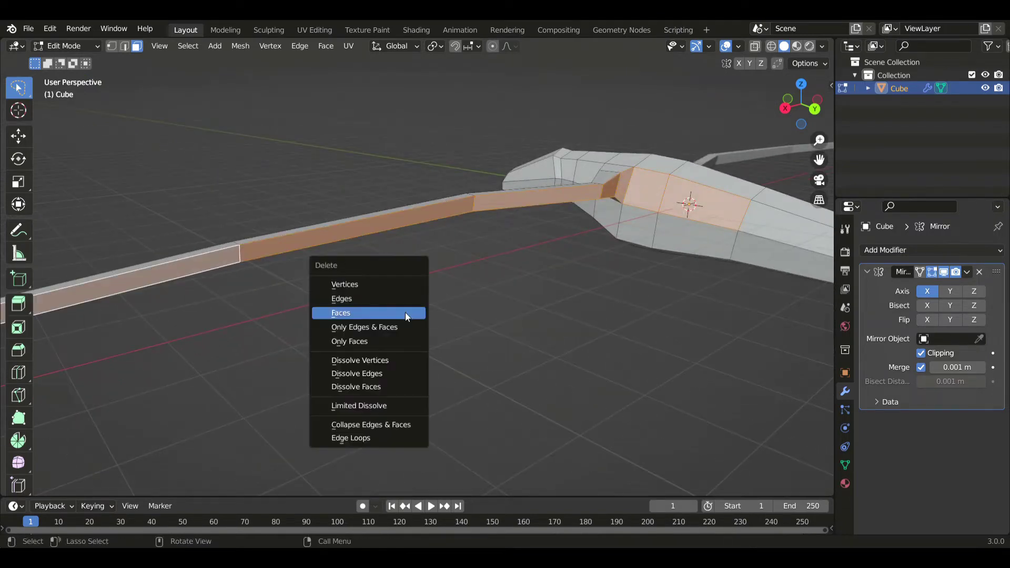
left_click(405, 312)
Select the vertices along the upper and lower edges of the wing arm's open side and scale them closer together along Z.
middle_click_drag(409, 315, 347, 316)
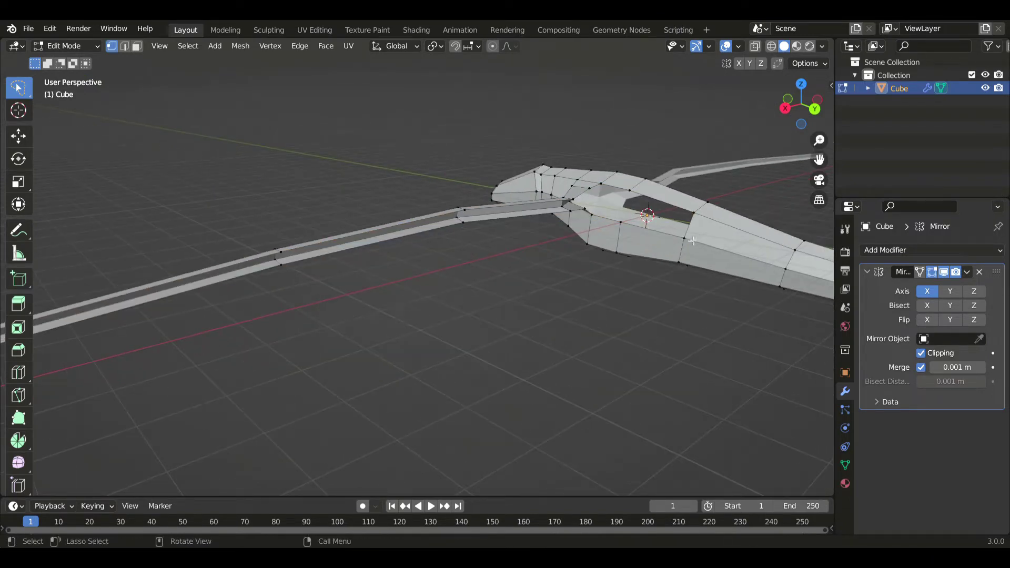
middle_click_drag(391, 250, 505, 278)
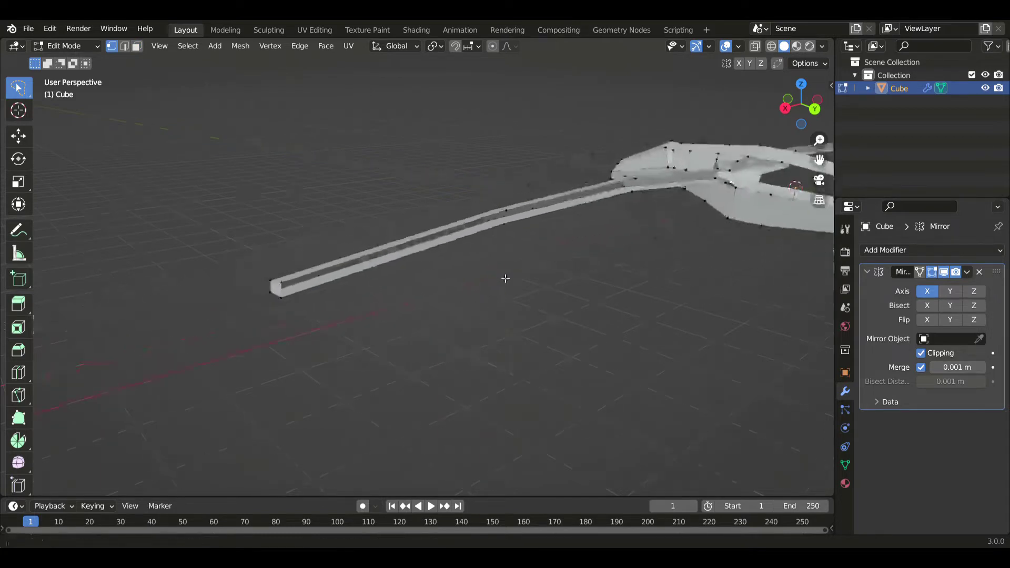
left_click(298, 289, "ctrl")
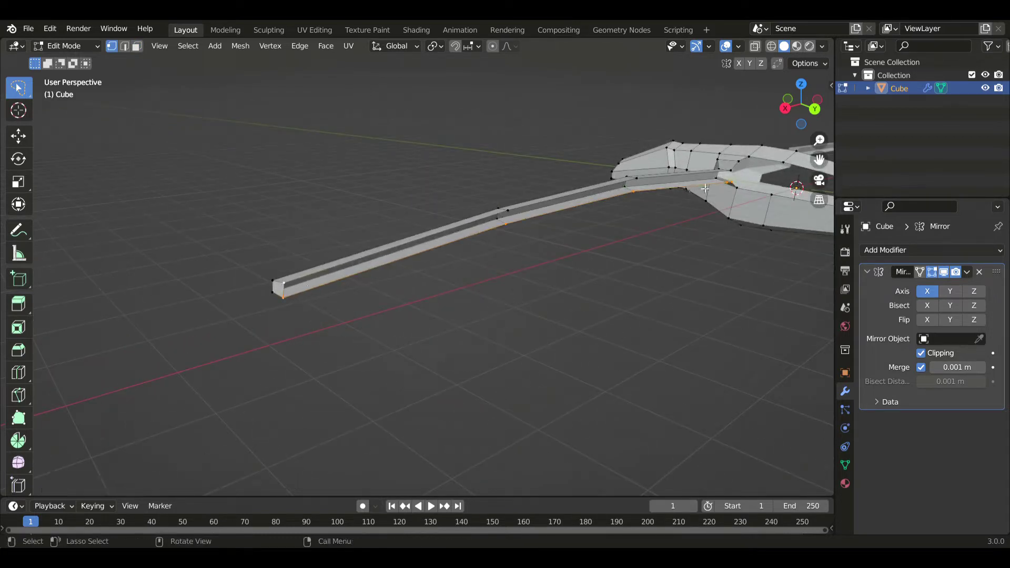
key("s")
key("z")
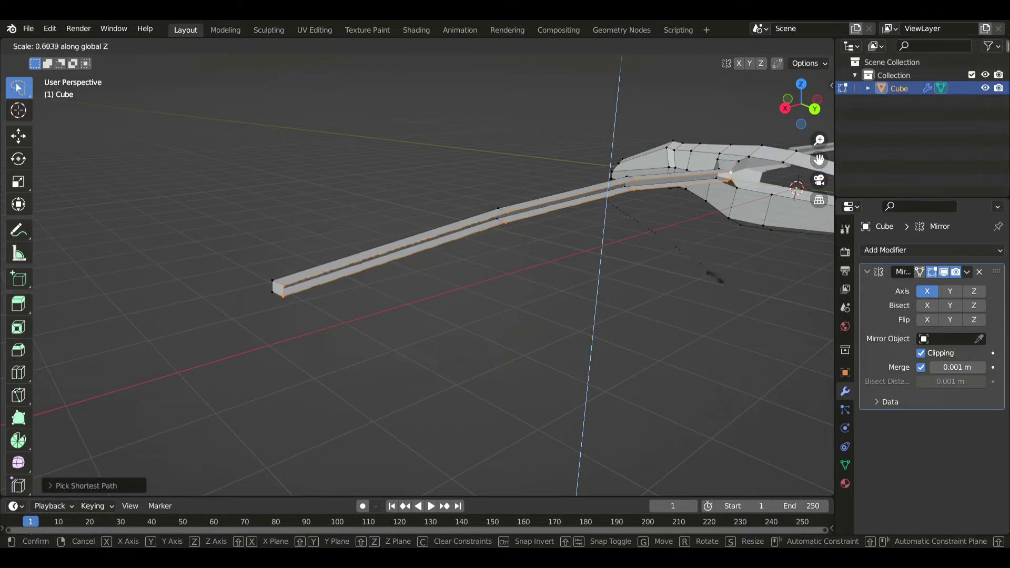
left_click(700, 271)
Scale the front and middle vertex pairs of the body's side opening closer together along Z.
middle_click_drag(665, 216, 556, 204)
left_click(552, 205, "shift")
key("s")
key("z")
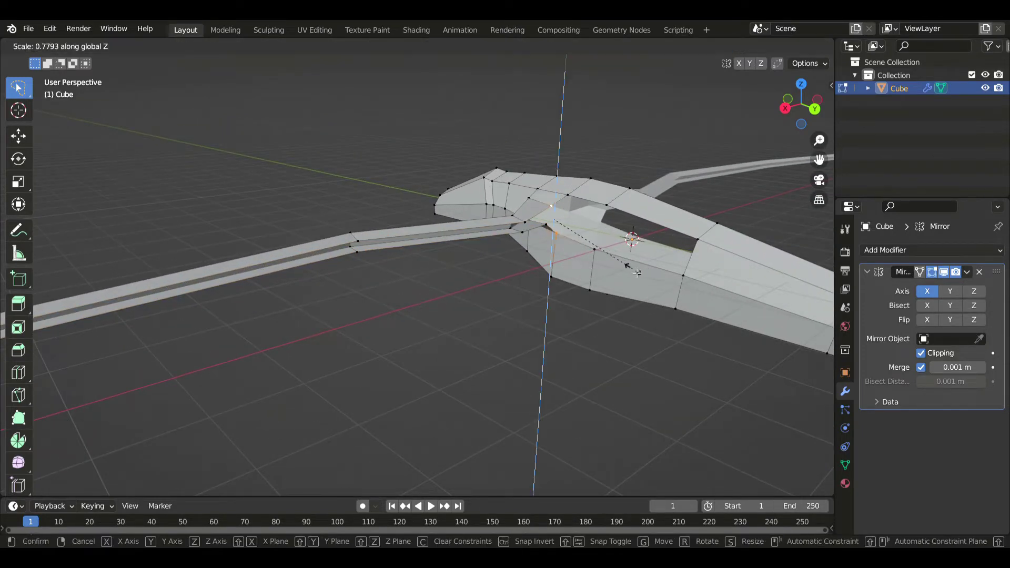
left_click(577, 207)
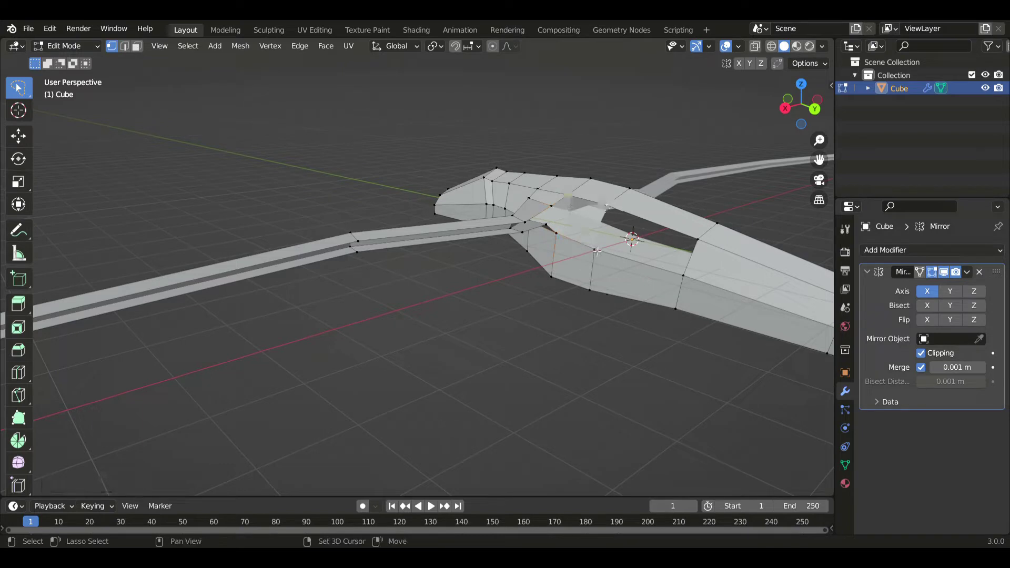
key("s")
key("z")
left_click(700, 248)
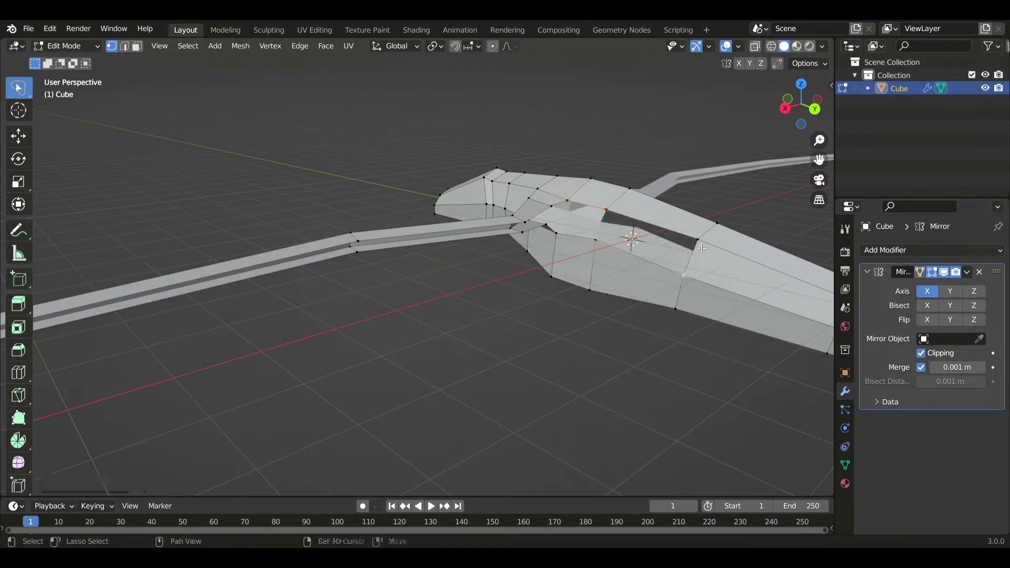
Narrow the rear end of the body's side opening, and further tighten the vertex pairs in front of it.
left_click(683, 275)
key("s")
left_click(732, 284)
middle_click_drag(731, 285, 707, 274)
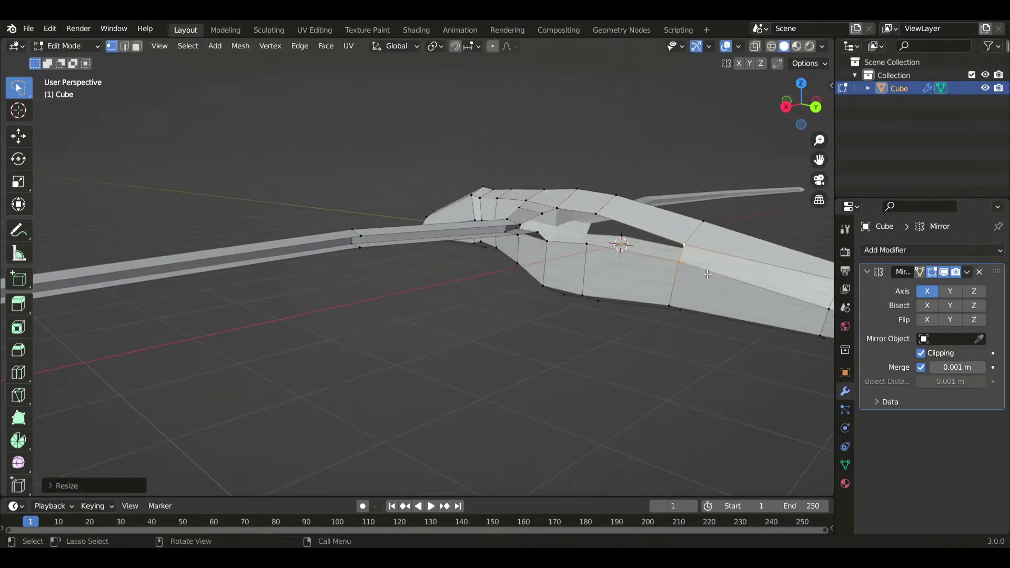
key("s")
left_click(619, 268)
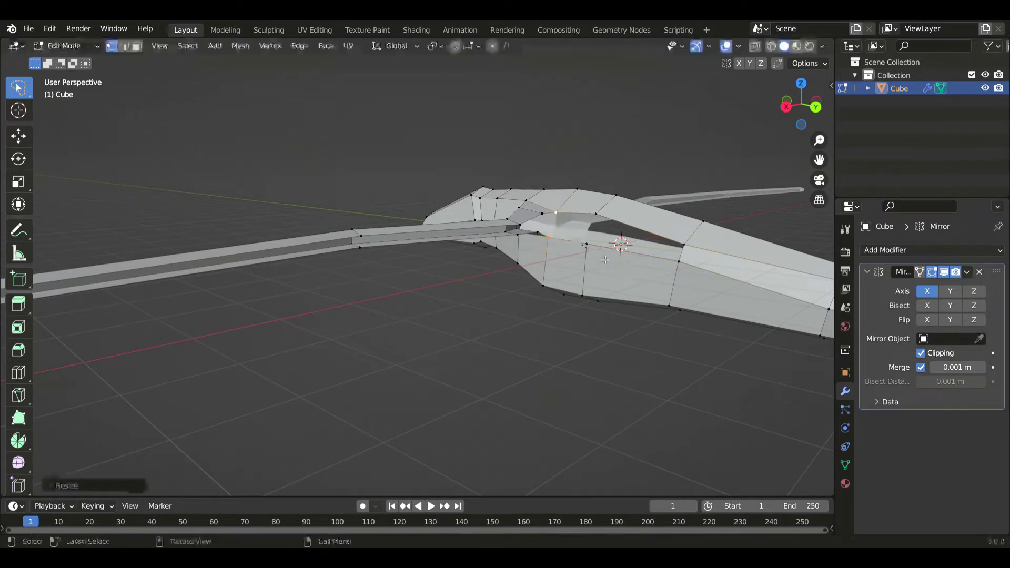
left_click(587, 244)
left_click(595, 213, "shift")
key("s")
left_click(661, 289)
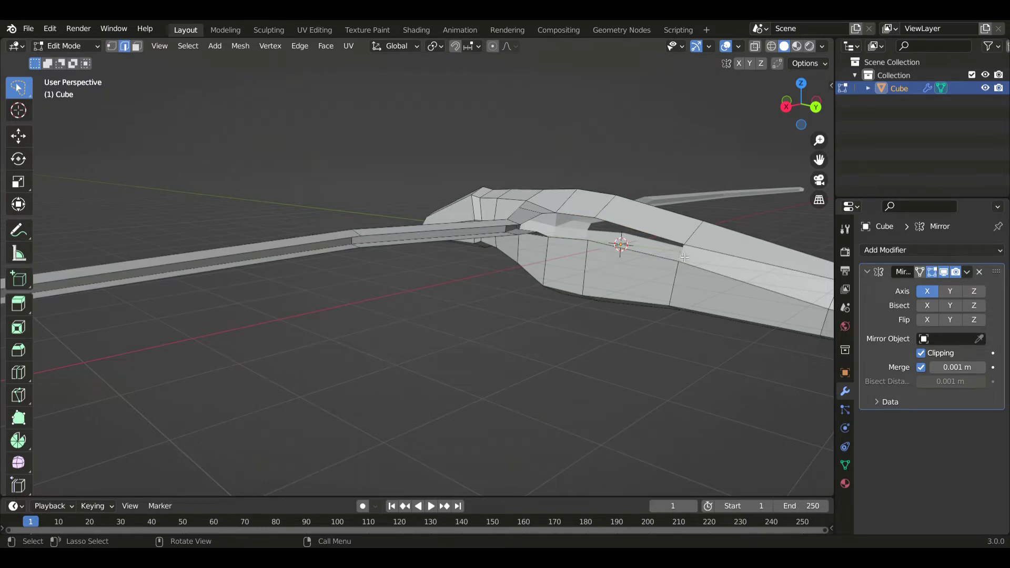
Fill a narrow strip from the wing tip's edge to the rear edge of the body opening and divide it with loop cuts.
middle_click_drag(684, 257, 387, 327)
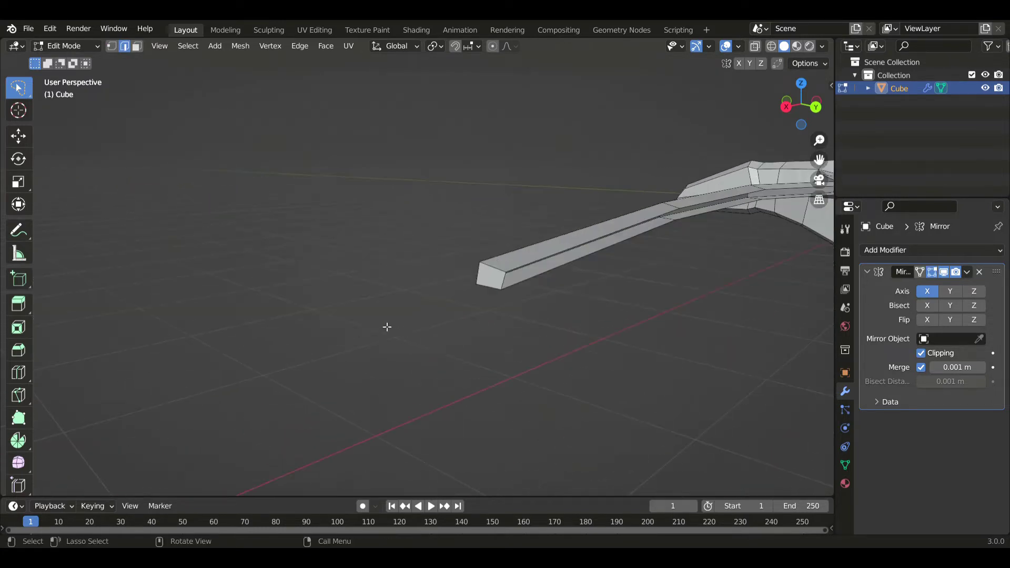
left_click(506, 285, "shift")
key("f")
middle_click_drag(683, 253, 494, 341, "shift")
scroll(532, 296, "down", 1)
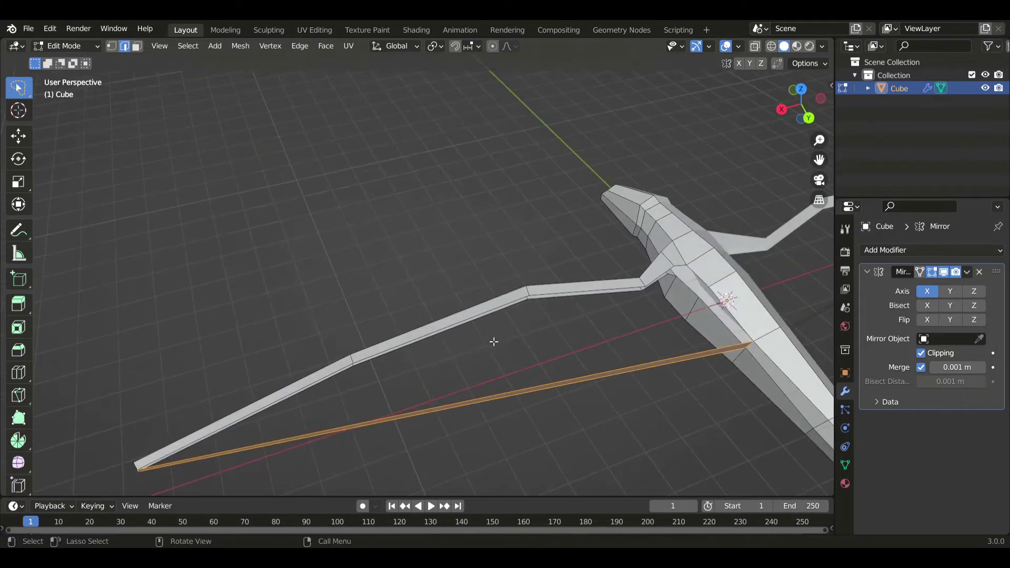
left_click(18, 372)
left_click(421, 418)
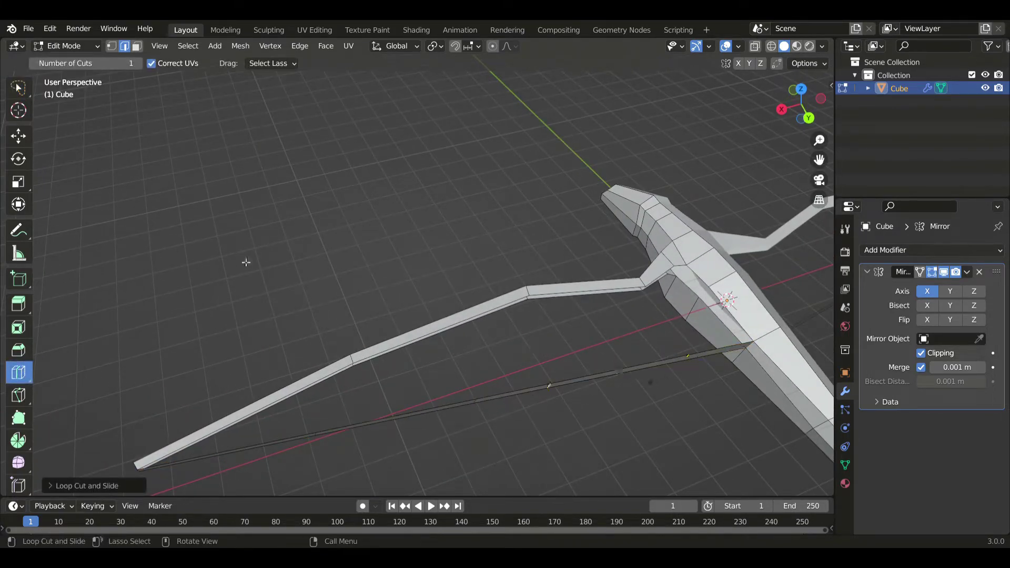
left_click(18, 88)
Fill the two outermost upper membrane faces between the wing arm and the trailing strip, undoing and refilling the second one.
left_click(297, 420)
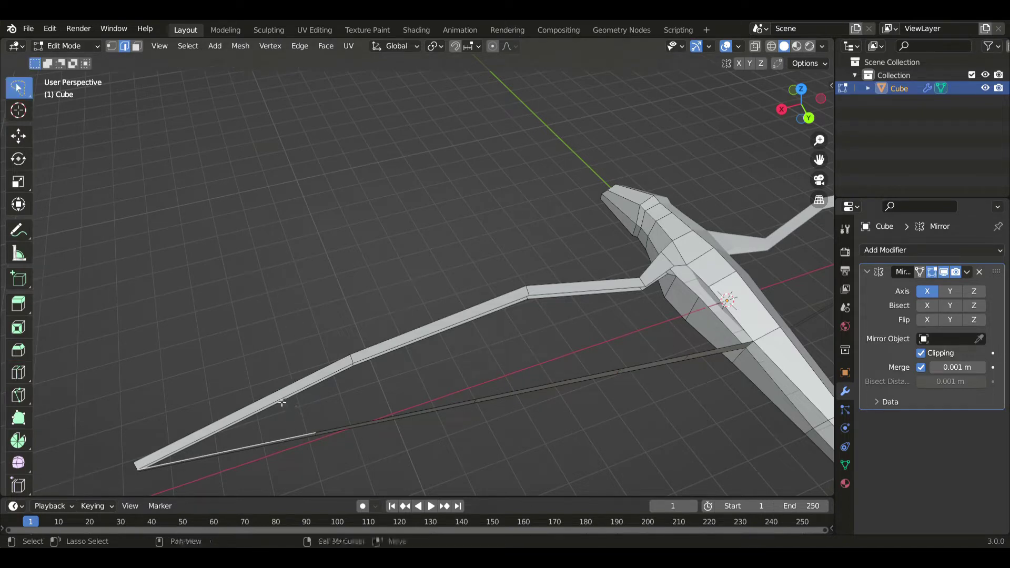
left_click(282, 402, "shift")
key("f")
key("f")
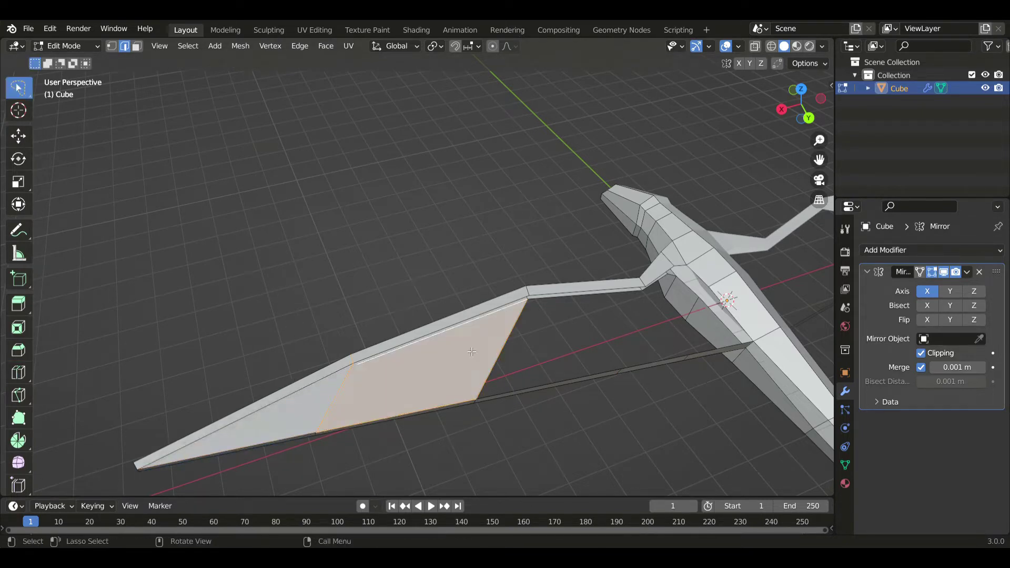
middle_click_drag(545, 381, 496, 320)
key("ctrl+z")
left_click(470, 298, "ctrl")
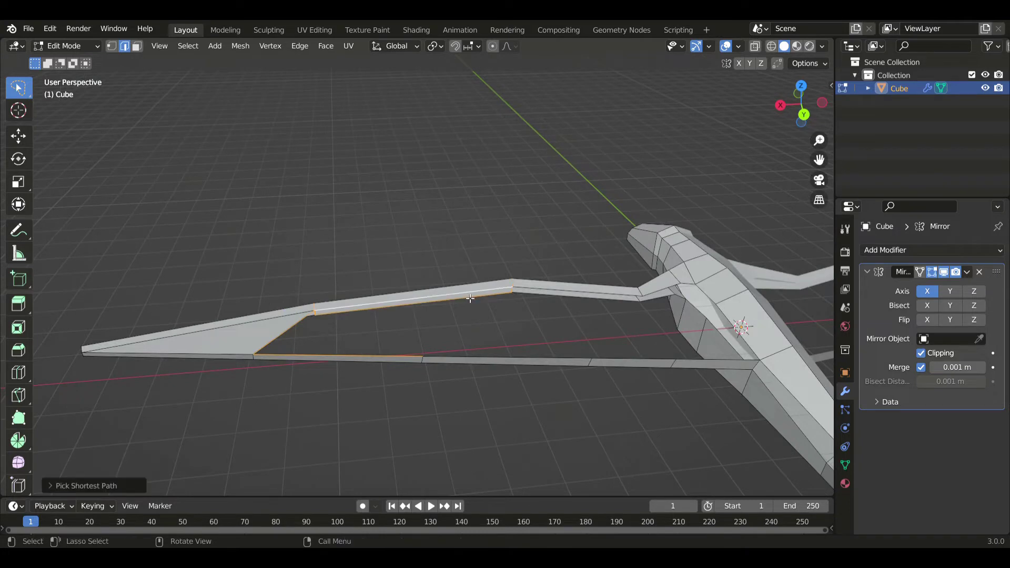
key("ctrl+z")
key("ctrl+shift+z")
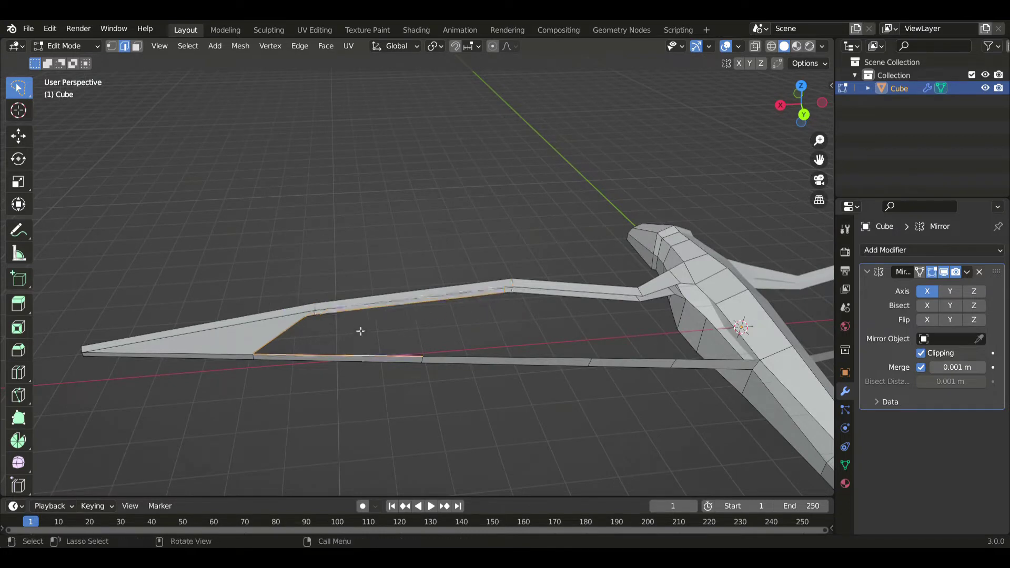
left_click(342, 311, "ctrl")
key("f")
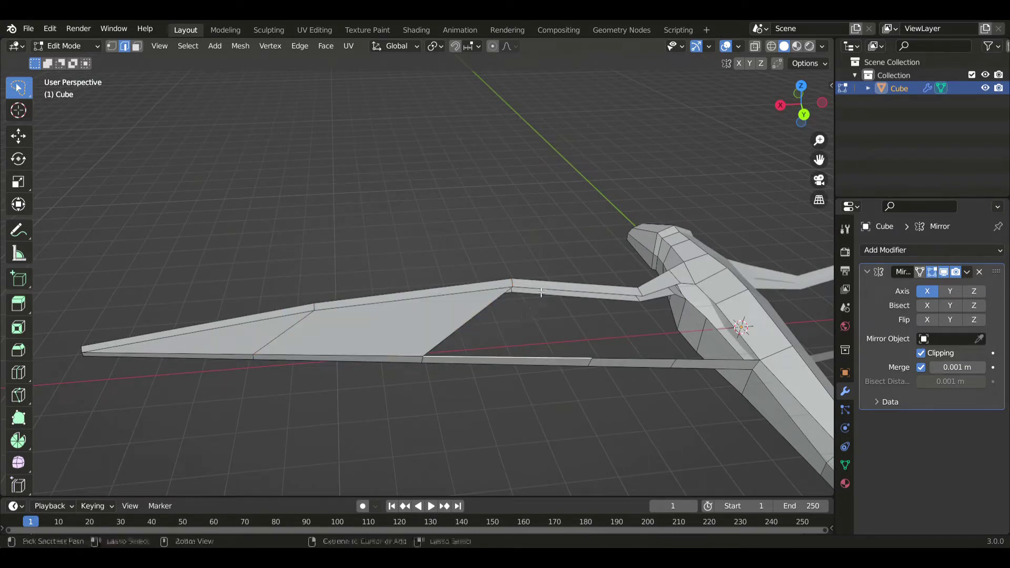
Fill the remaining upper membrane faces from the wing's inner bend to the side of the body.
left_click(542, 292, "ctrl")
key("f")
middle_click_drag(552, 327, 492, 344)
left_click(520, 293, "ctrl")
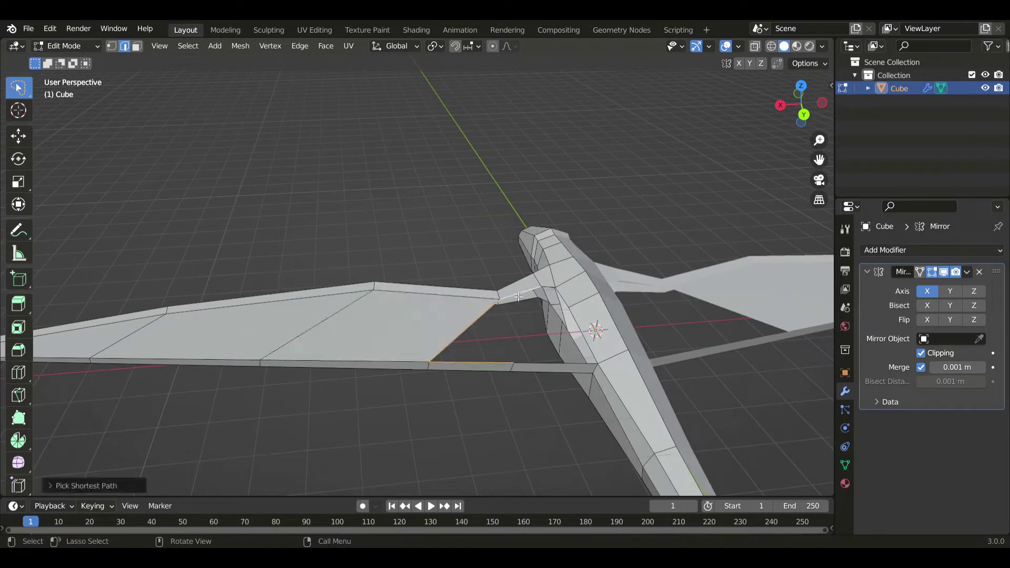
key("f")
left_click(553, 291, "ctrl")
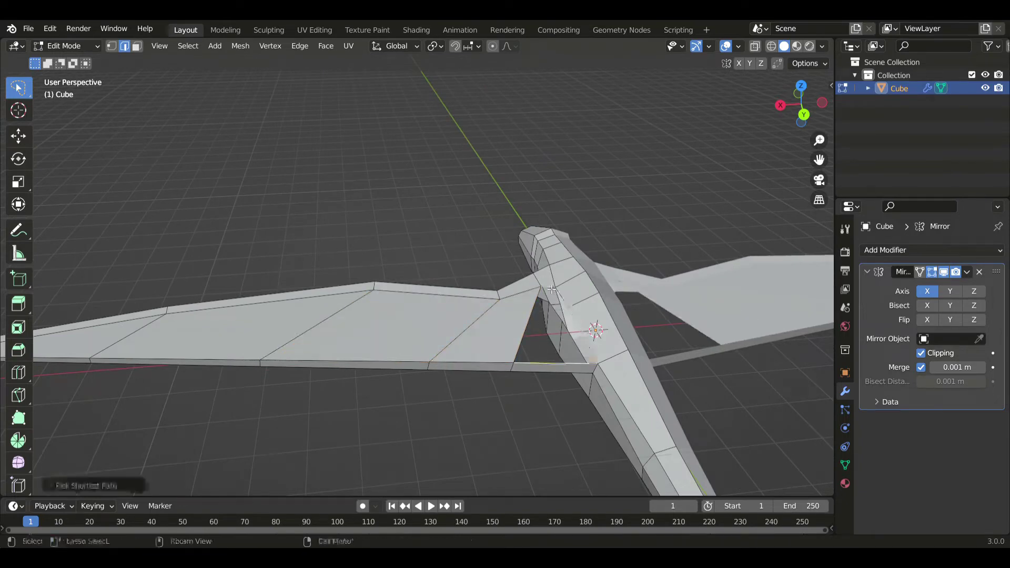
key("f")
Fill the three innermost membrane faces on the wing's underside, working outward from the body.
middle_click_drag(391, 343, 609, 225)
left_click(609, 249, "shift")
key("f")
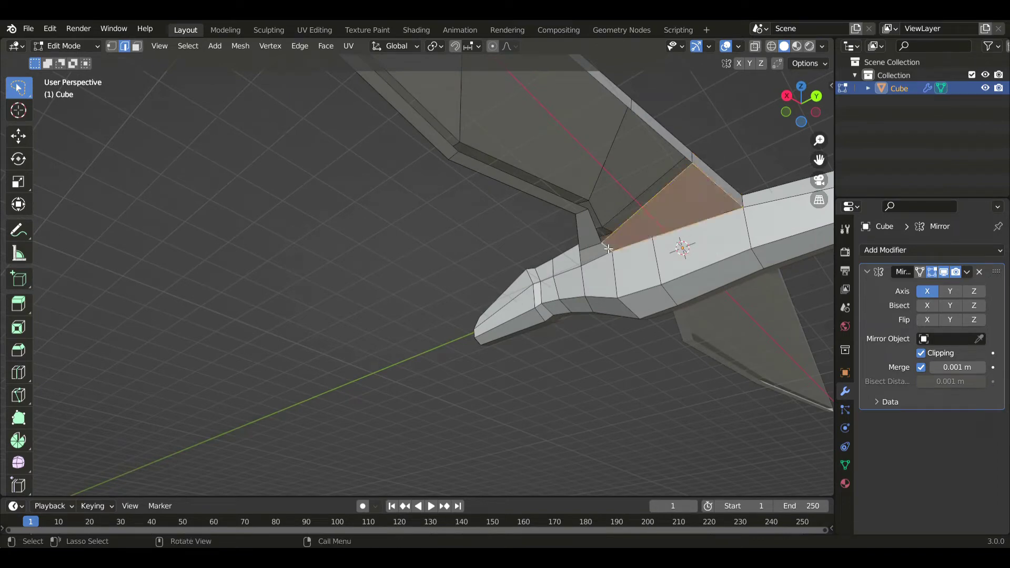
left_click(656, 142)
left_click(590, 220, "shift")
key("f")
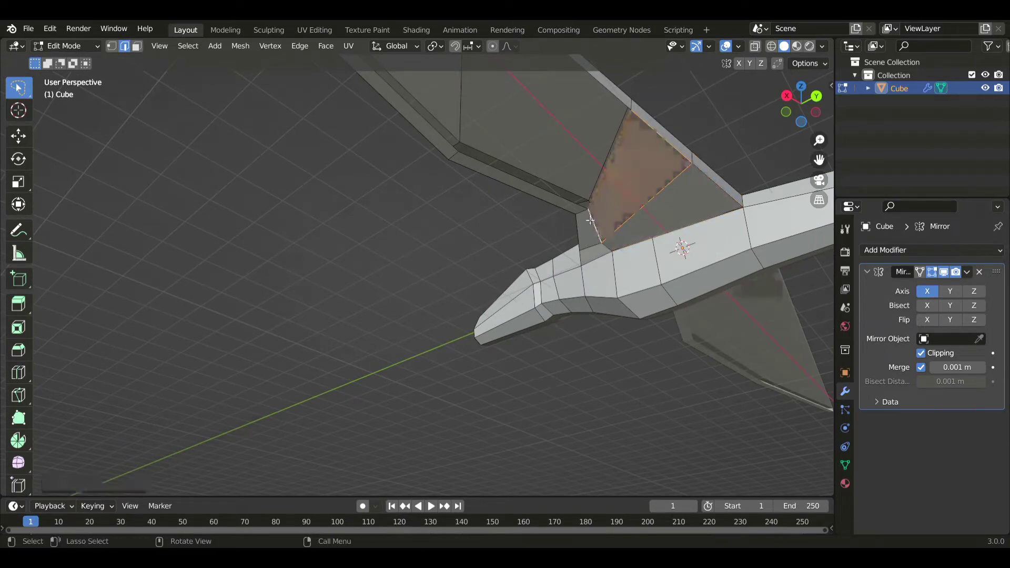
left_click(556, 197)
left_click(591, 90, "ctrl")
middle_click_drag(559, 176, 574, 202, "shift")
key("f")
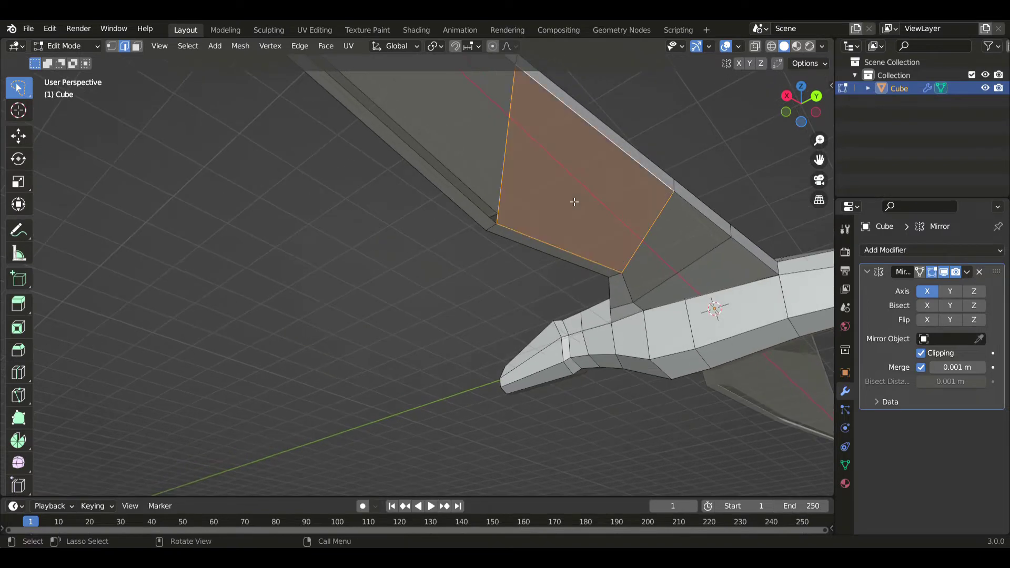
Fill the two outer membrane faces on the wing's underside to close it up to the tip.
left_click(452, 182)
scroll(450, 173, "down", 1)
middle_click_drag(448, 159, 466, 222, "shift")
left_click(438, 163, "ctrl")
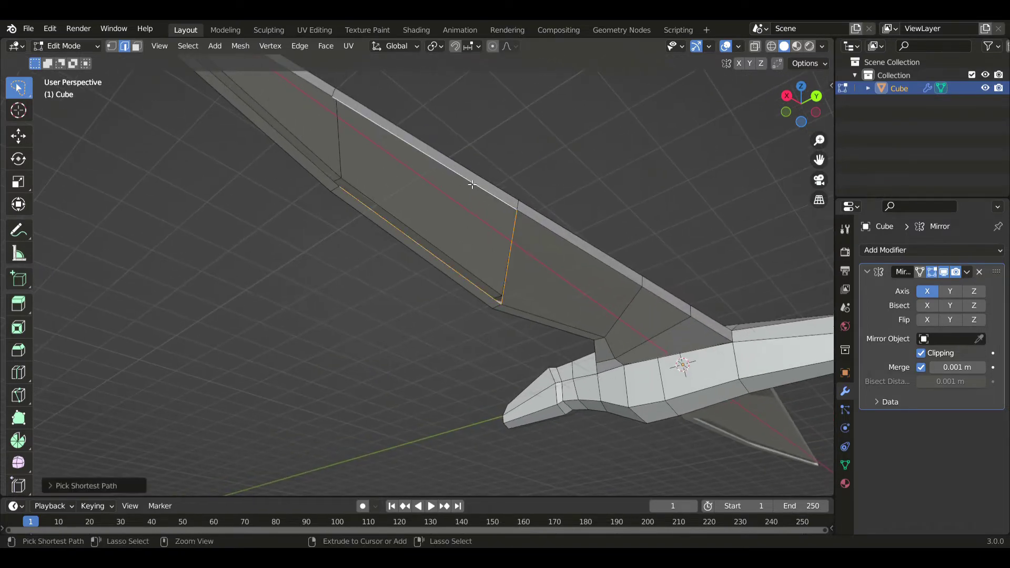
key("f")
left_click(316, 163)
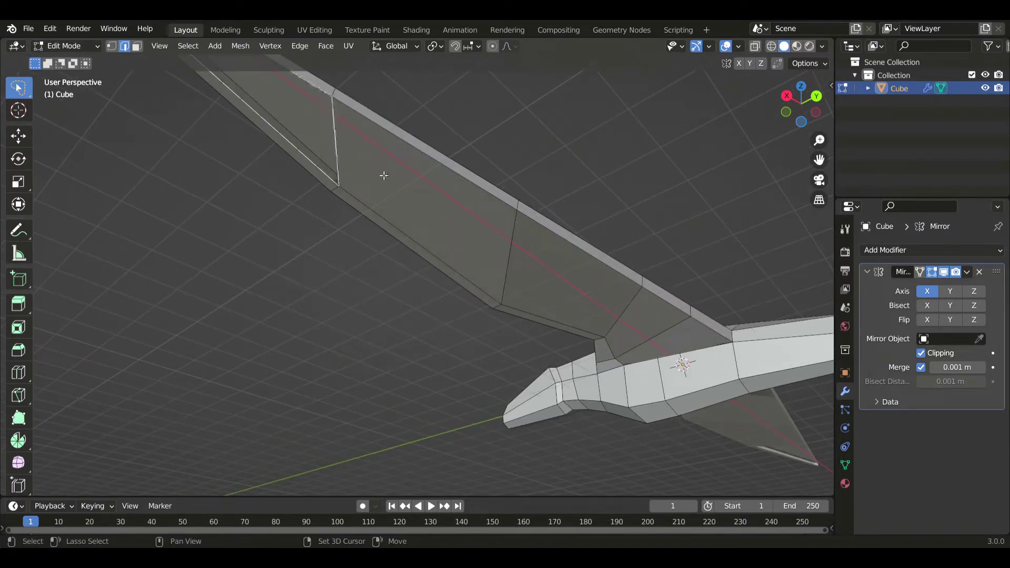
key("f")
Add a single lengthwise loop cut across the wing membrane's segments.
middle_click_drag(384, 175, 437, 322)
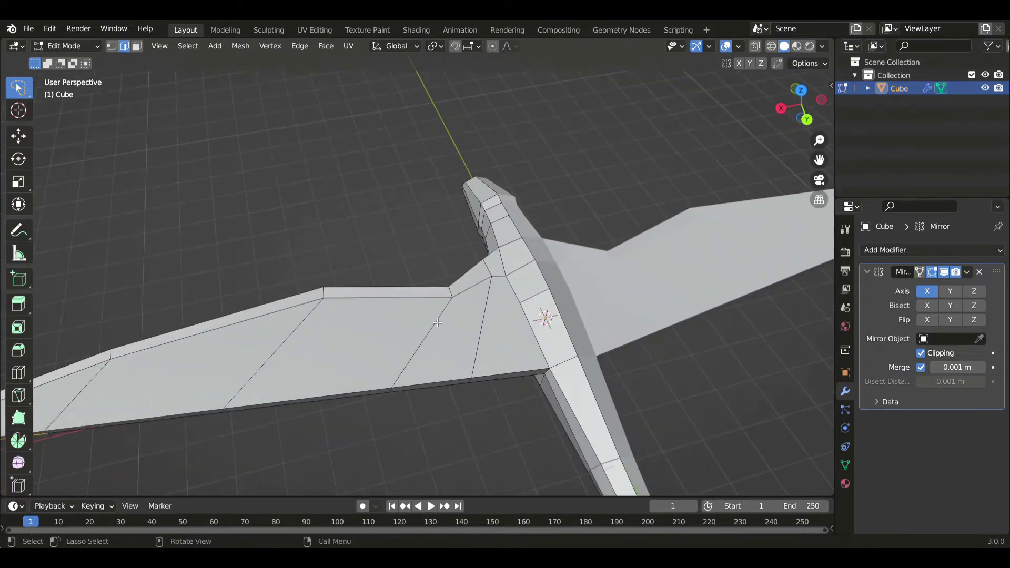
left_click(18, 372)
left_click(506, 344)
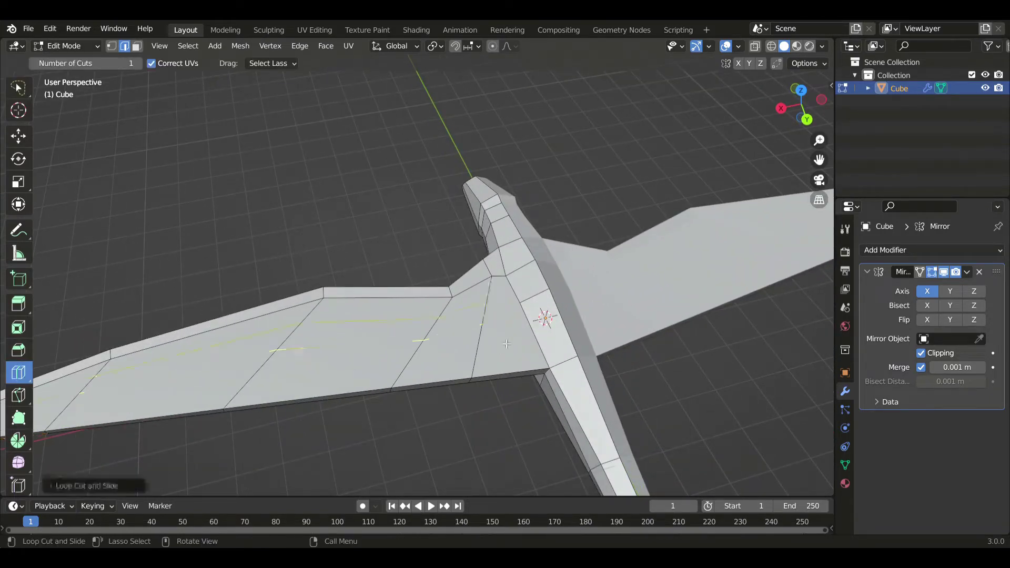
Connect the inner end of the wing membrane's new loop to the nearest body vertex on the upper side.
middle_click_drag(497, 332, 505, 252)
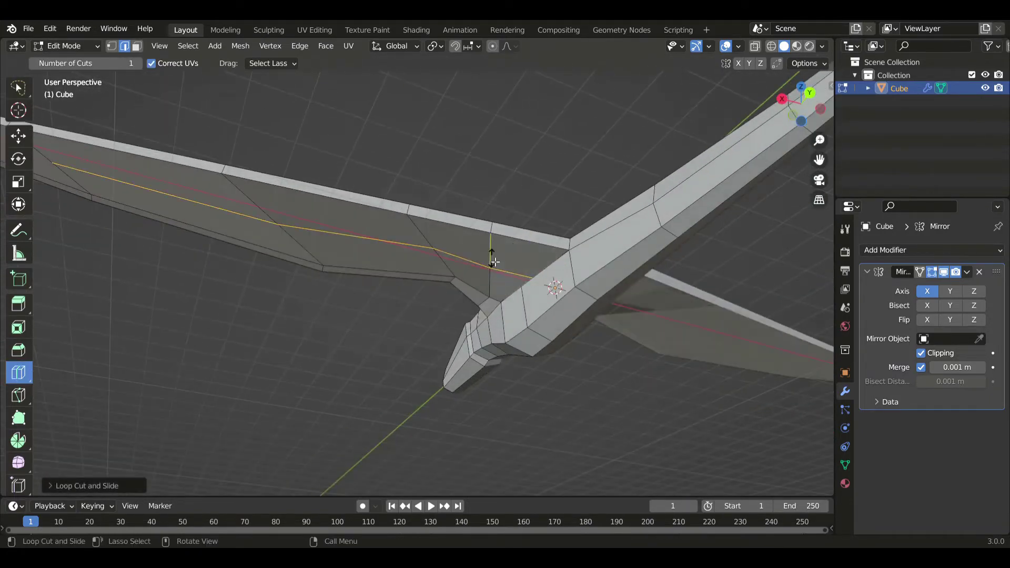
key("w")
middle_click_drag(203, 157, 468, 316)
key("1")
left_click(463, 307)
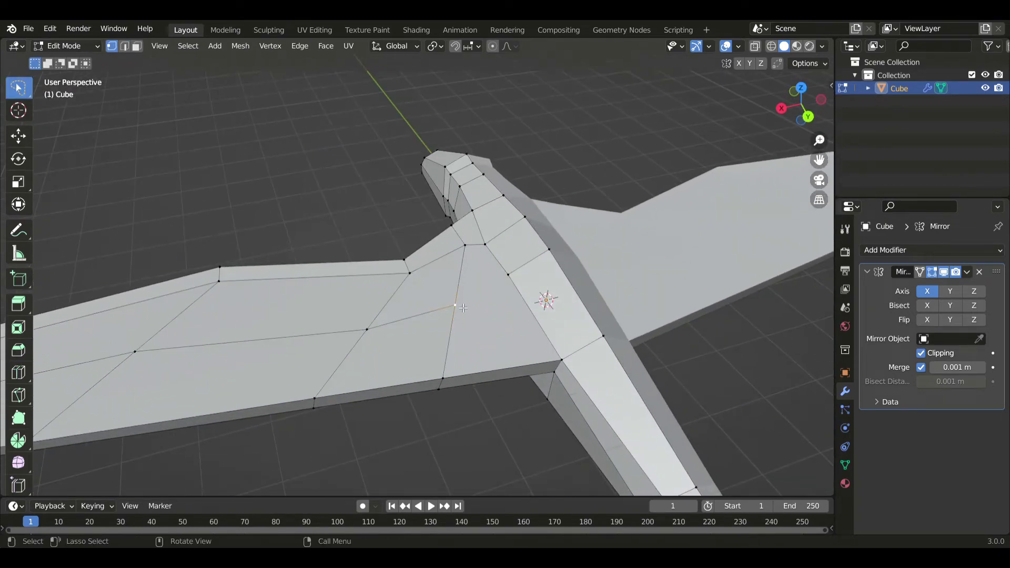
key("alt+z")
key("m")
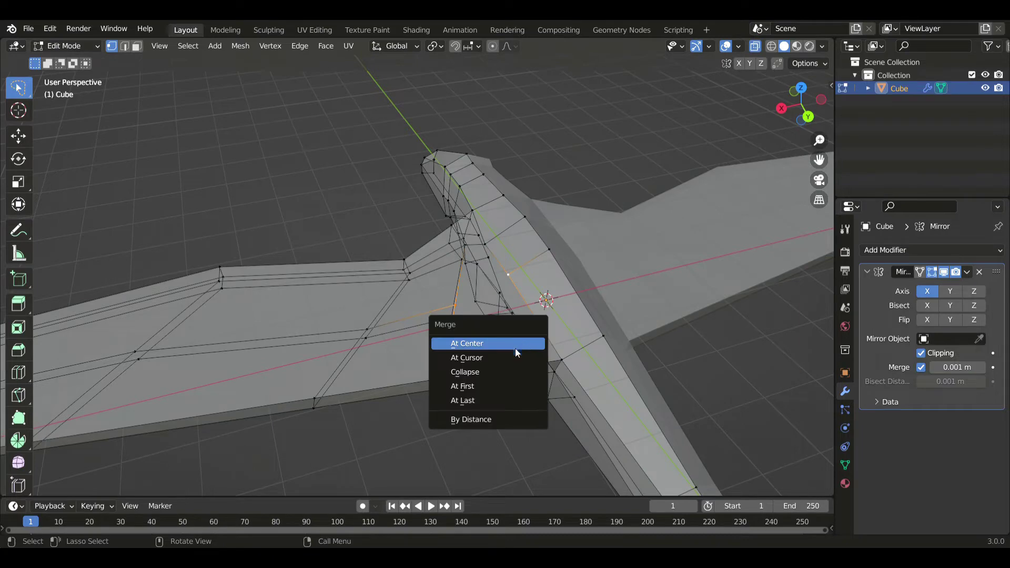
key("Escape")
right_click(481, 316)
left_click(443, 317)
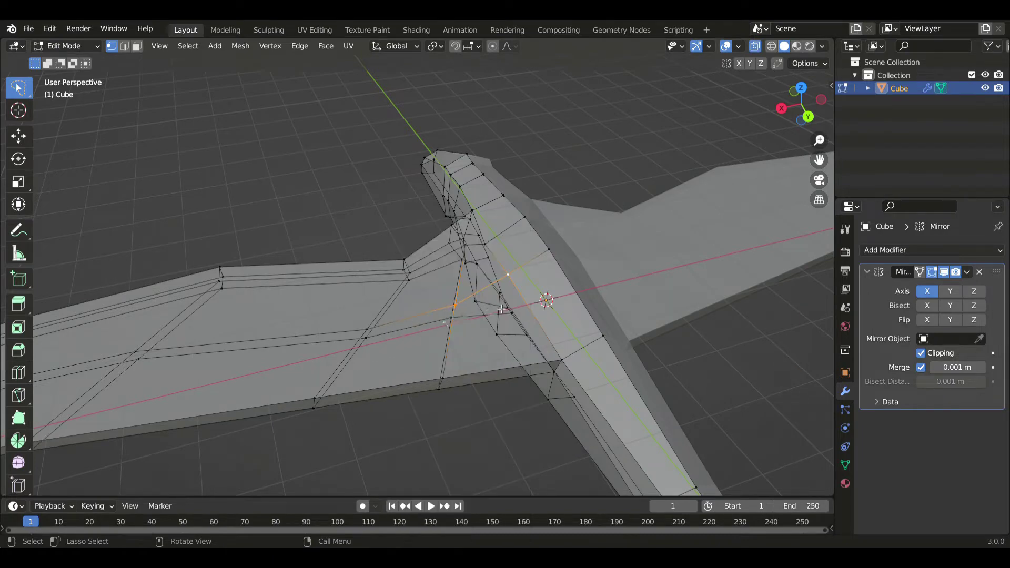
Merge the vertices where the membrane loop meets the body, on the upper side and the underside.
key("alt+z")
key("alt+z")
left_click_drag(534, 262, 552, 289)
key("m")
left_click(564, 309)
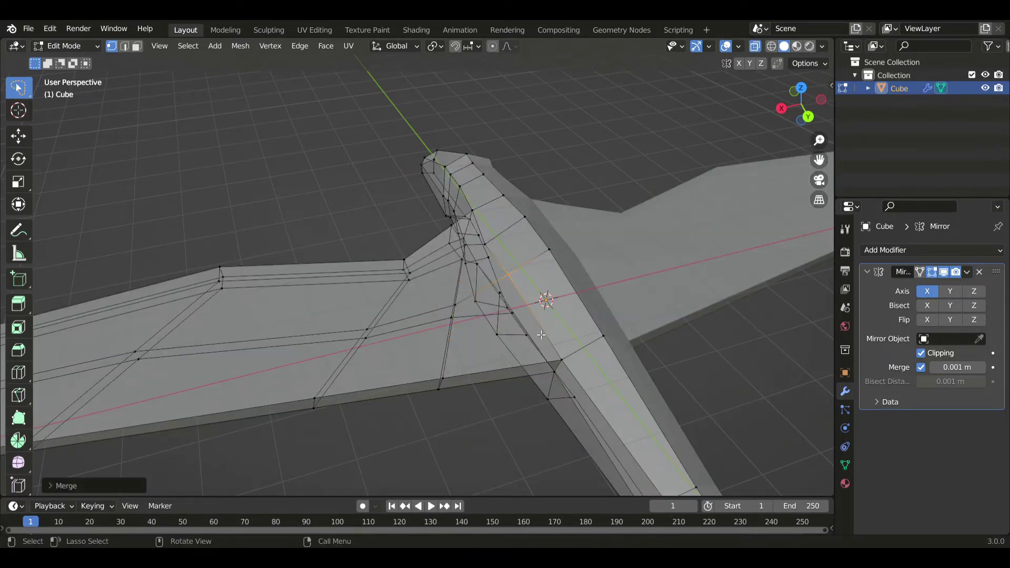
middle_click_drag(542, 334, 527, 242)
left_click(508, 273)
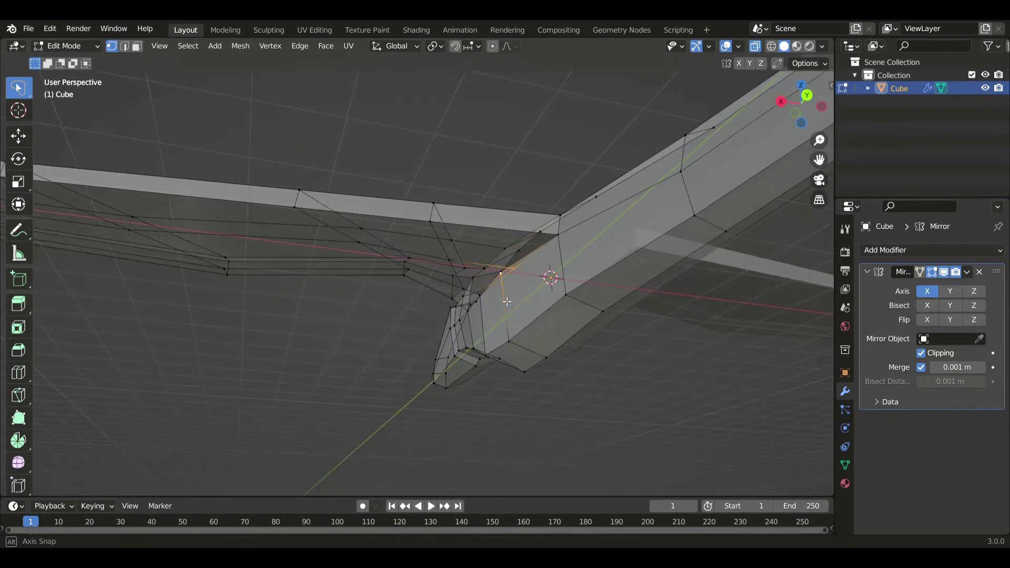
middle_click_drag(506, 301, 518, 357)
key("m")
left_click(501, 396)
Add a loop cut around the tail base just behind the wing and slide it slightly forward in the right side view.
middle_click_drag(501, 397, 443, 275)
scroll(443, 275, "up", 2)
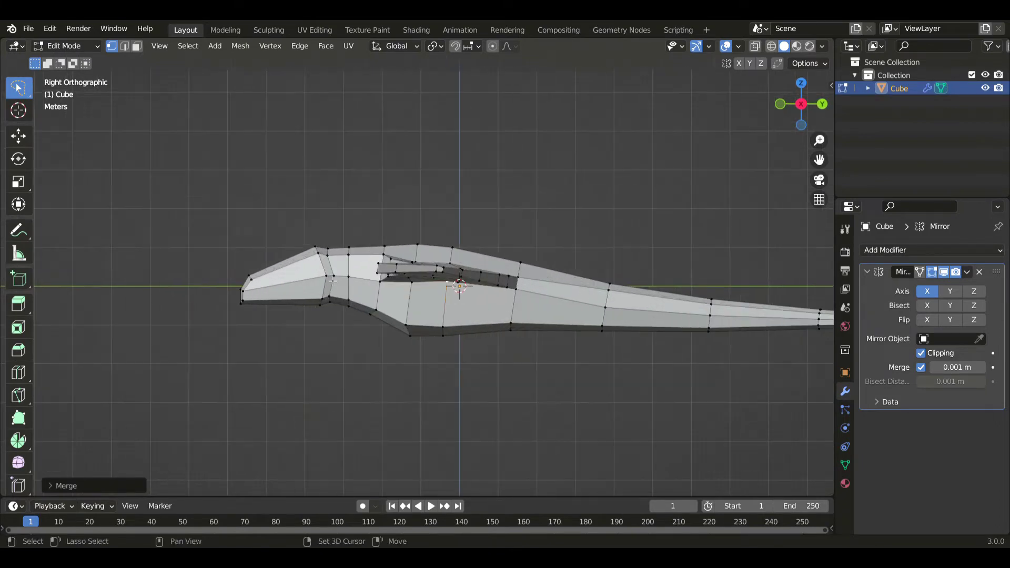
middle_click_drag(368, 274, 474, 288, "shift")
scroll(474, 288, "up", 5)
key("3")
scroll(473, 289, "down", 3)
middle_click_drag(628, 365, 364, 290, "shift")
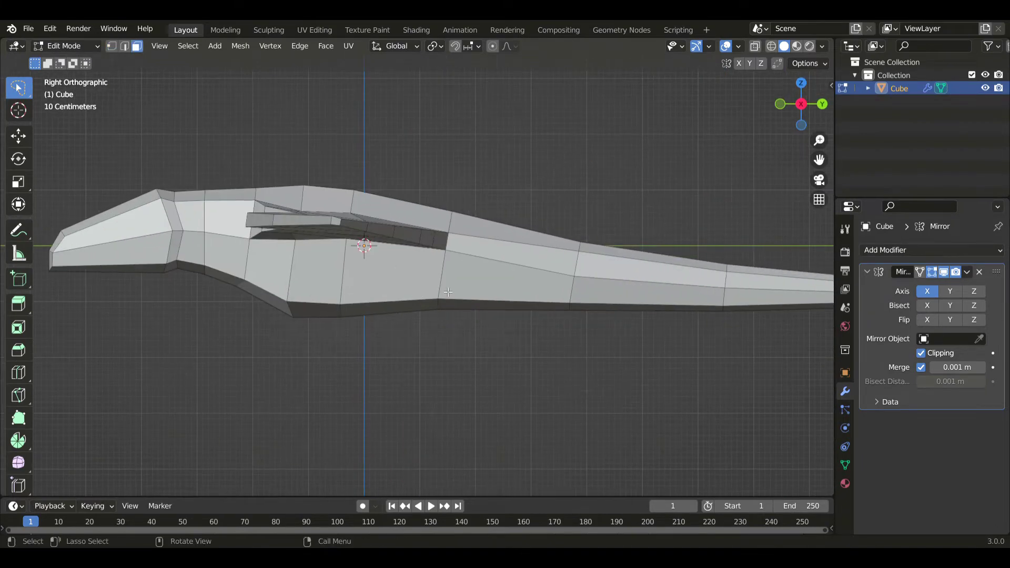
left_click(400, 268)
middle_click_drag(461, 311, 512, 310, "shift")
left_click(19, 372)
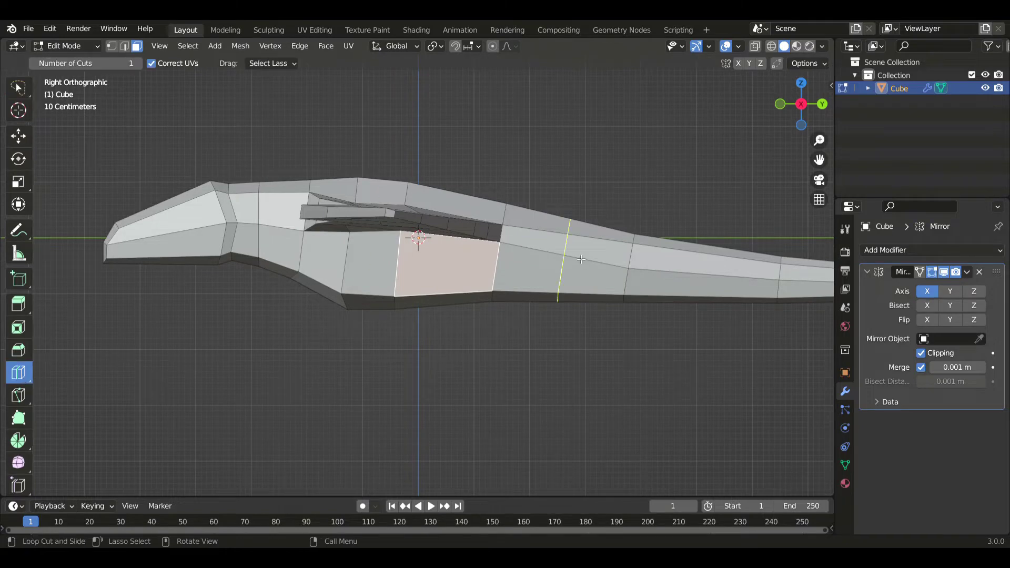
left_click(564, 261)
key("w")
key("g")
key("g")
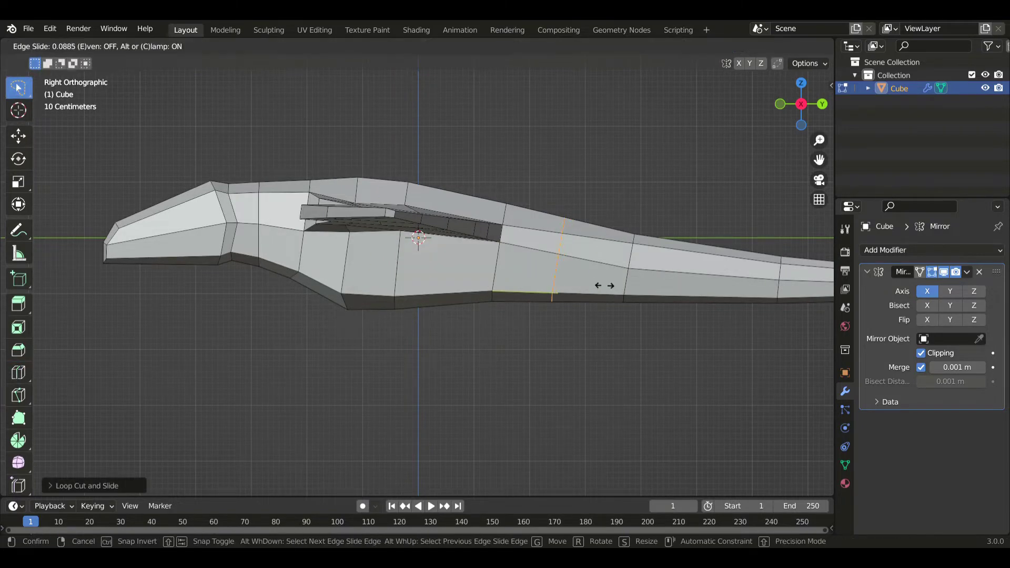
left_click(500, 269)
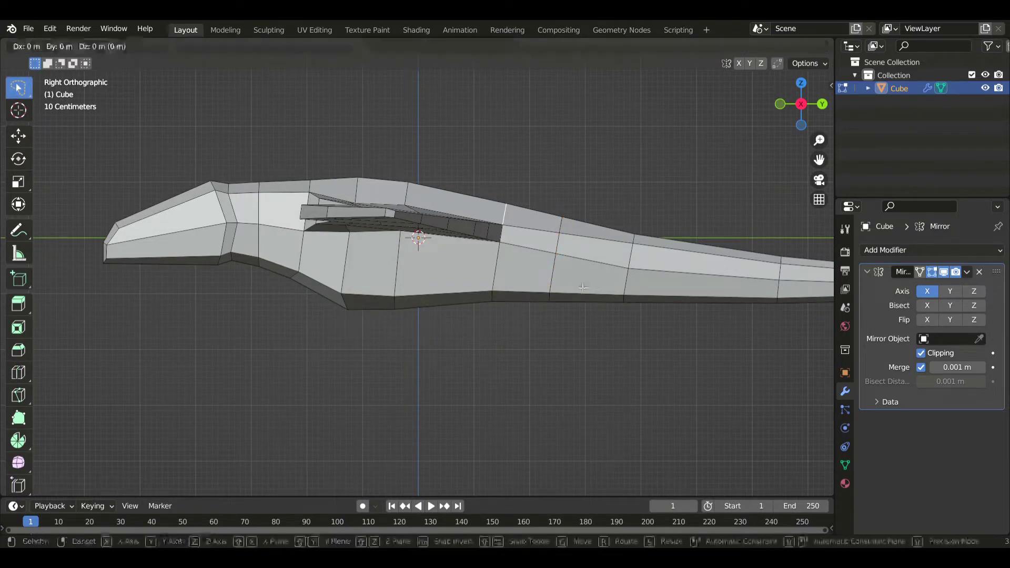
Move the edge loop at the wing's rear about 0.24 m forward along Y and adjust the new tail-base loop along Y.
left_click(496, 301, "ctrl")
key("g")
key("y")
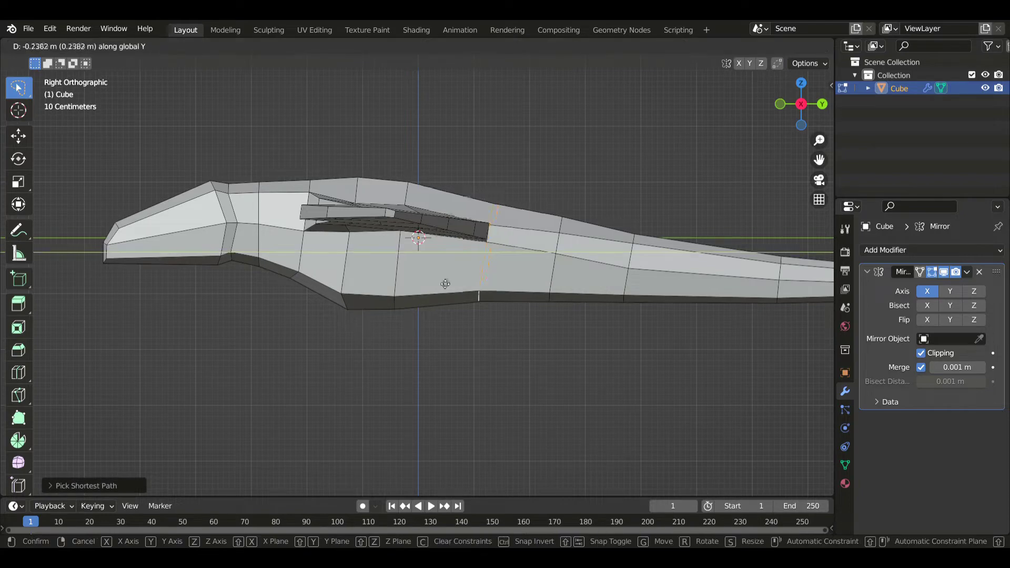
left_click(445, 284)
key("g")
left_click(497, 310)
mouse_move(537, 315)
left_mouse_down()
mouse_move(556, 336)
mouse_move(547, 221)
mouse_move(516, 162)
mouse_move(548, 171)
left_mouse_up()
key("g")
key("y")
left_click(632, 252)
Raise the spine vertex above the wing's rear edge by about 0.15 m and nudge the belly vertices beneath it upward.
key("alt+z")
key("g")
right_click(578, 160)
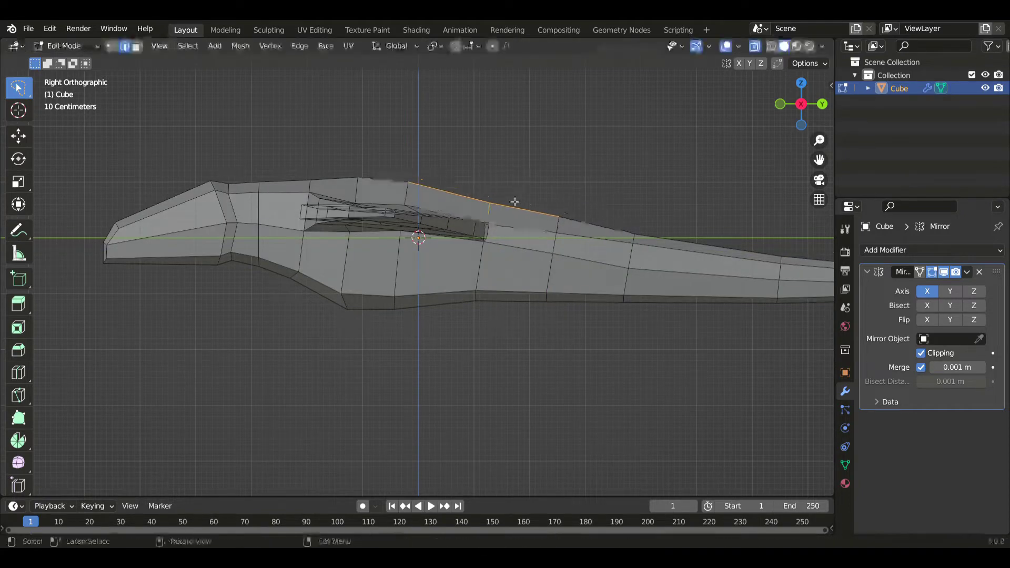
key("g")
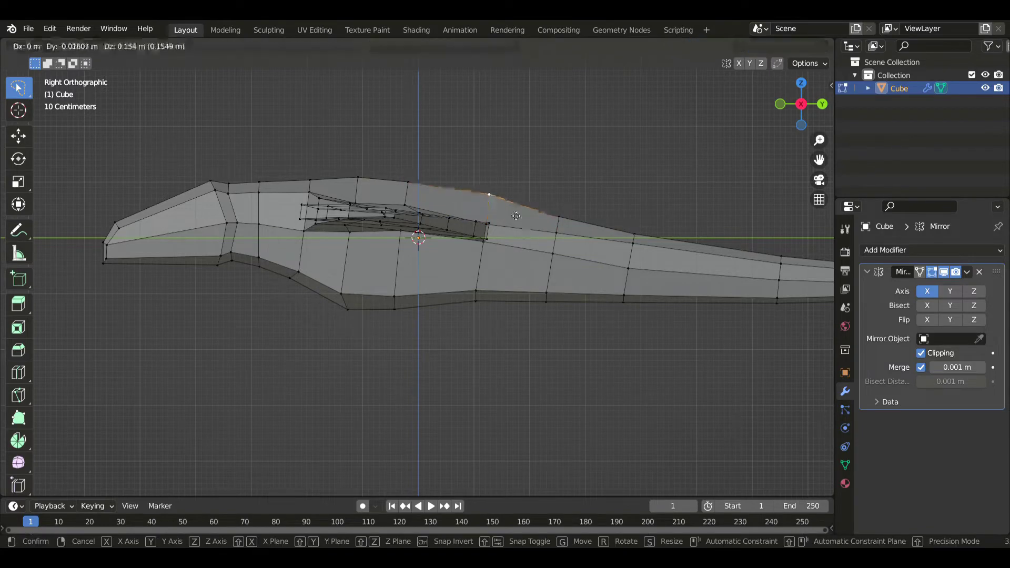
left_click(523, 226)
left_click_drag(500, 265, 482, 322)
key("g")
left_click(493, 323)
Raise the next two spine vertices along the tail base and adjust the belly vertices beneath the second one.
left_click(559, 217)
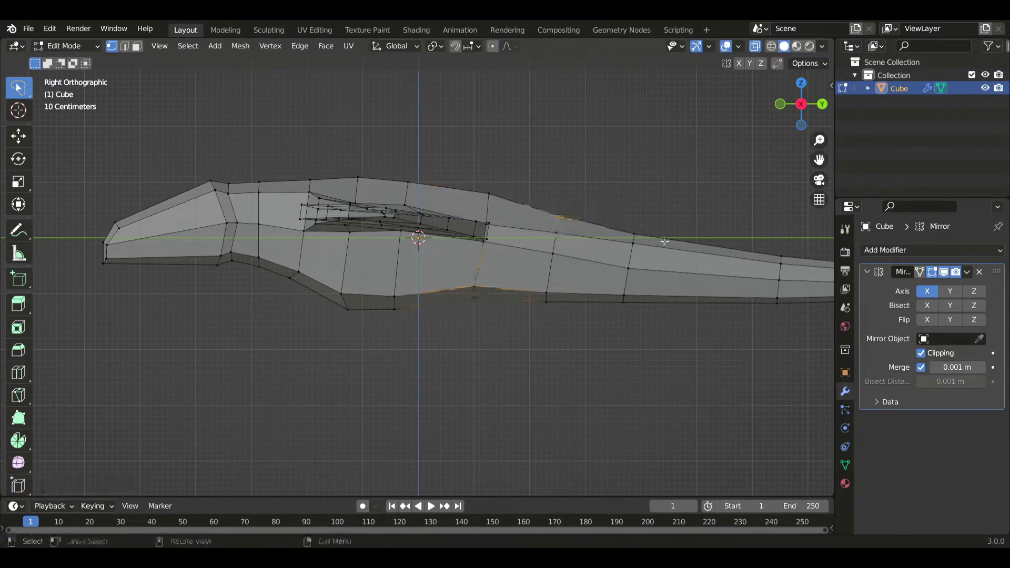
key("g")
left_click(675, 203)
key("g")
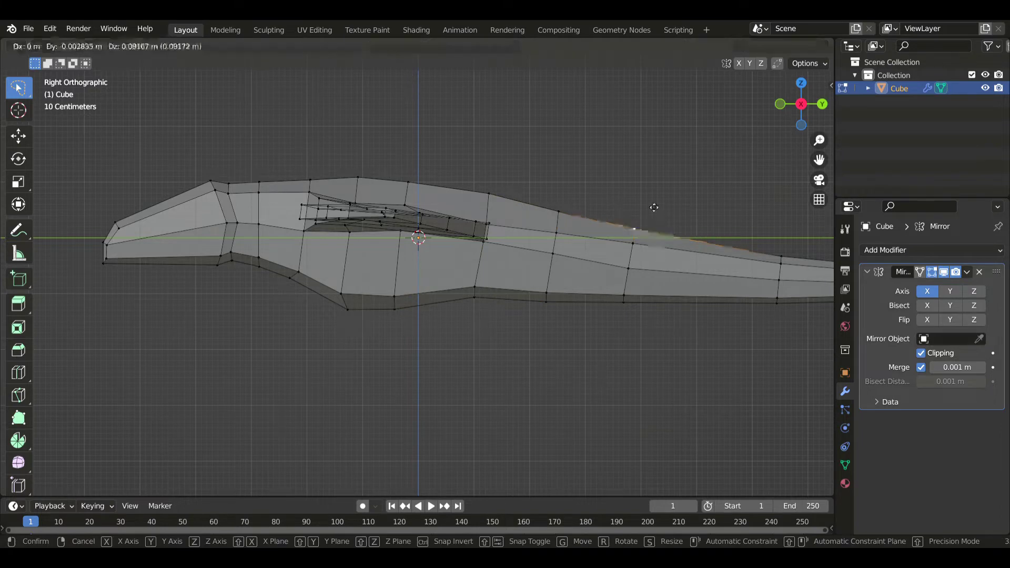
left_click(654, 210)
scroll(578, 291, "down", 1)
left_click_drag(608, 331, 611, 333)
key("g")
left_click(618, 345)
Reposition the upper side vertices at the front of the tail to smooth its profile.
middle_click_drag(666, 294, 548, 294, "shift")
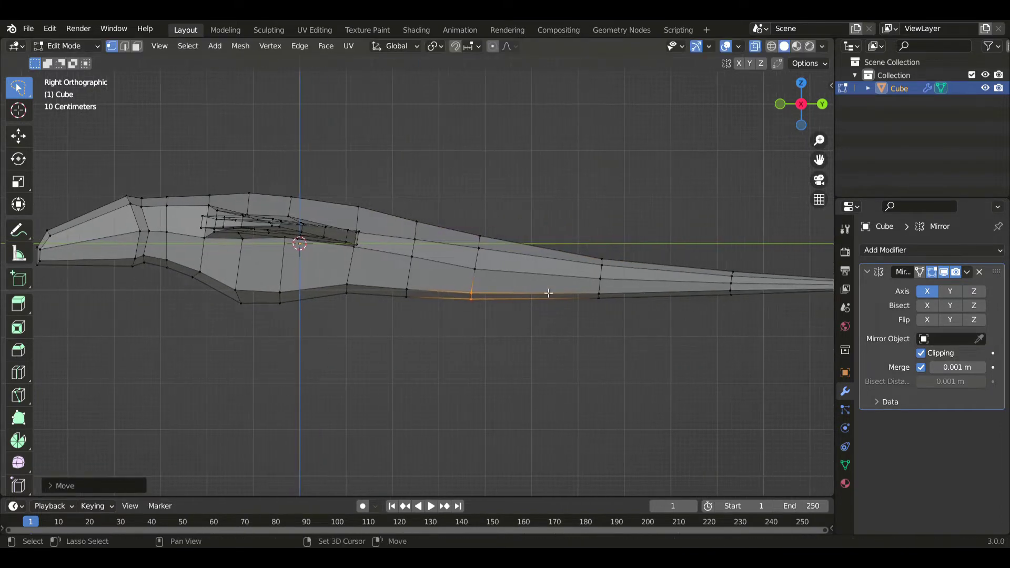
left_click(496, 233)
key("g")
left_click(495, 257)
key("g")
left_click(495, 268)
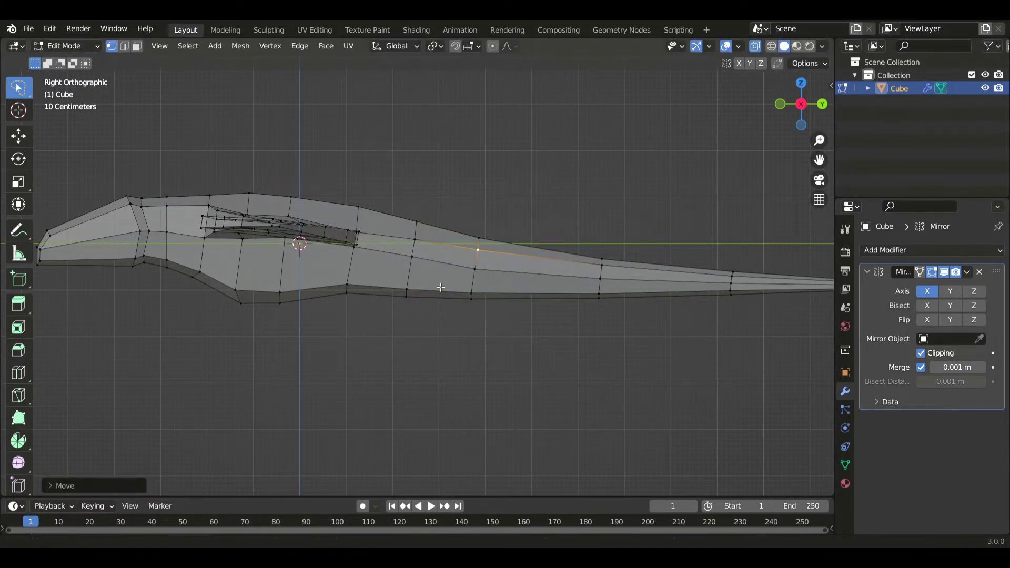
Extrude the two side faces at the tail base outward along X as a hip and scale them down.
middle_click_drag(430, 286, 534, 282, "shift")
key("3")
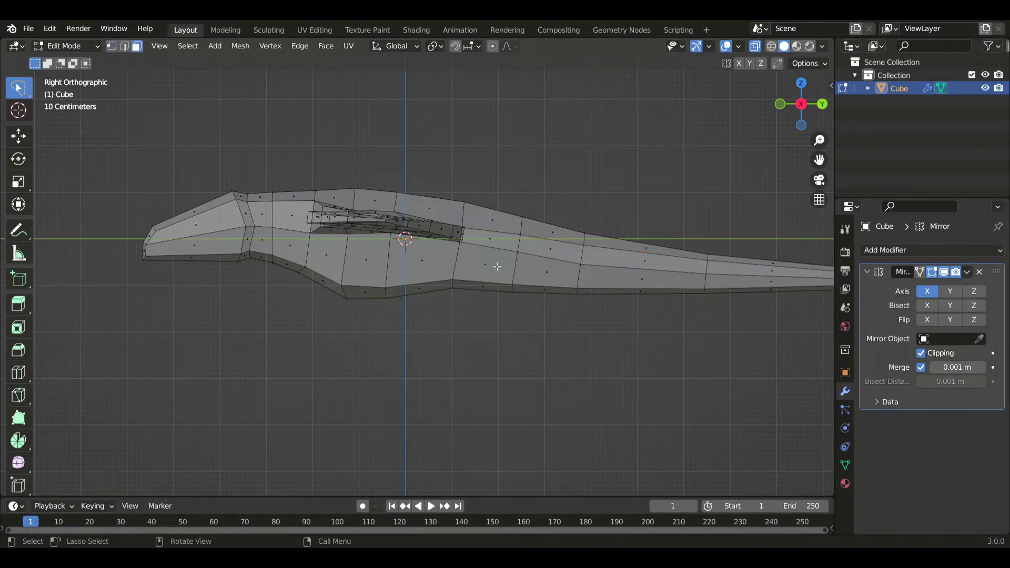
left_click(494, 266)
middle_click_drag(492, 241, 526, 289)
key("g")
key("x")
left_click(574, 306)
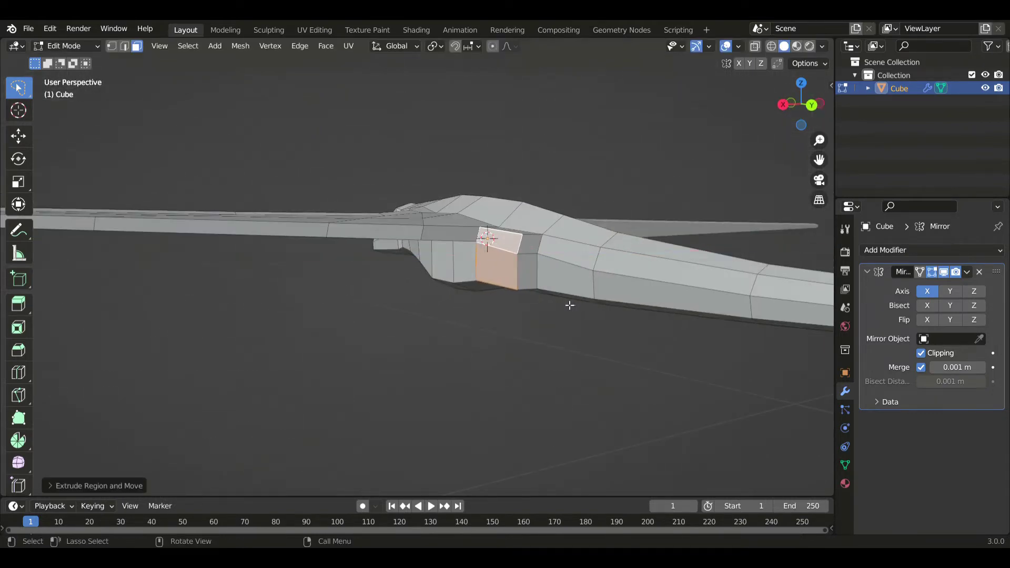
key("KP_1")
key("KP_3")
key("s")
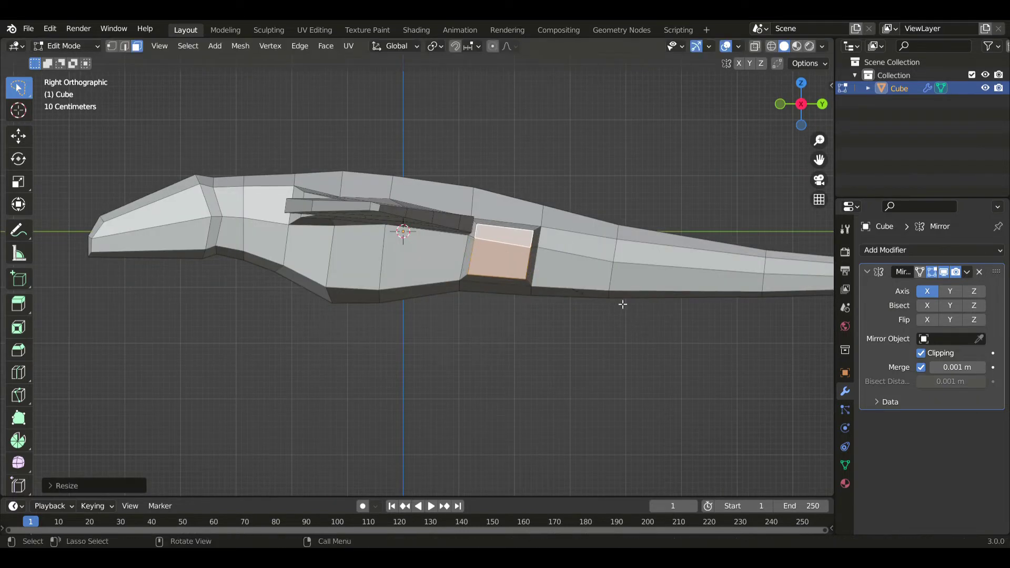
left_click(634, 321)
Tilt the hip's outer faces in the back view and move them along X toward the body.
key("KP_1")
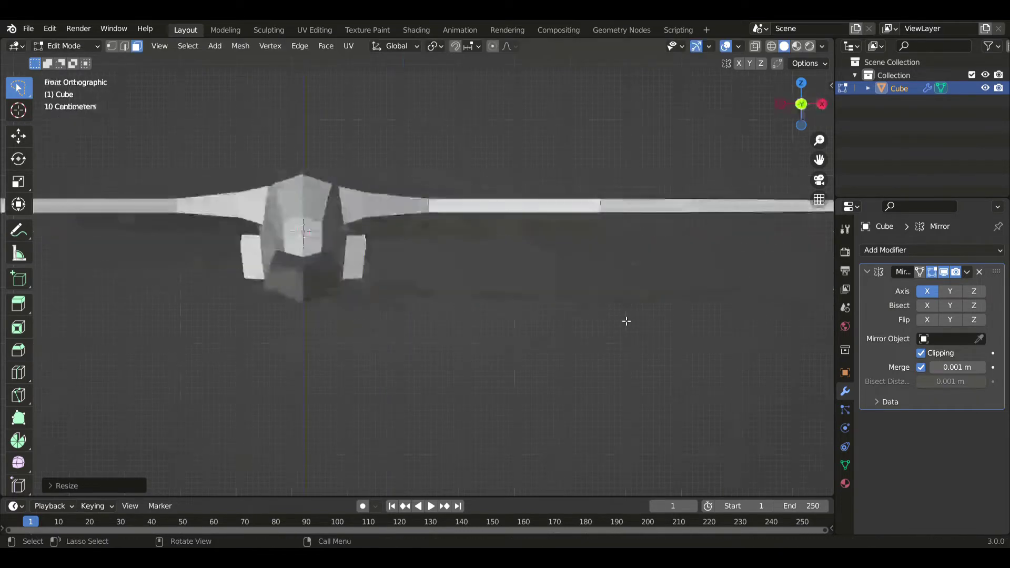
key("ctrl+KP_1")
key("r")
left_click(640, 318)
key("g")
key("x")
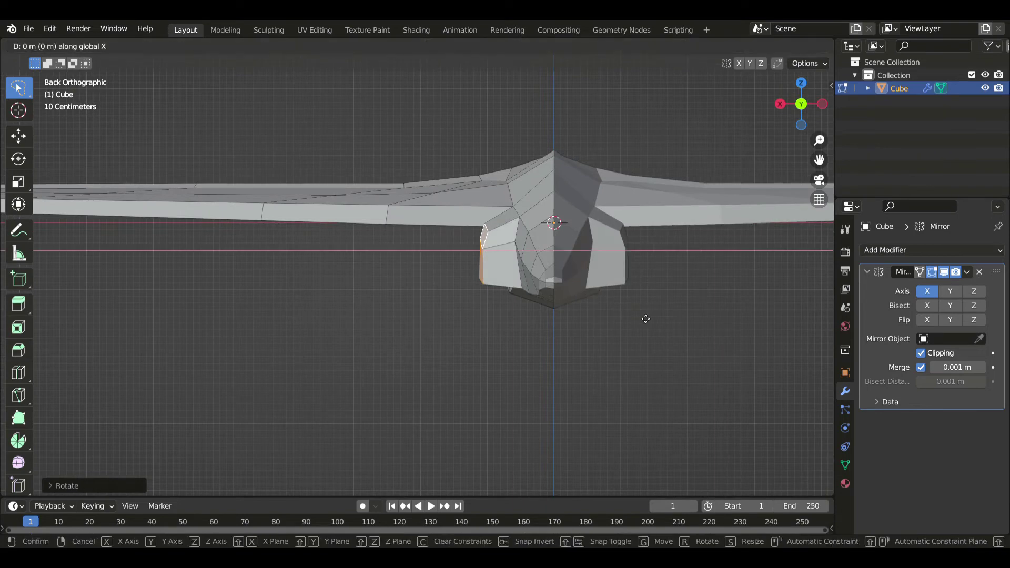
left_click(705, 318)
Fine-tune the rotation and position of the hip's outer faces in the back view.
key("r")
left_click(681, 327)
key("g")
left_click(686, 327)
key("r")
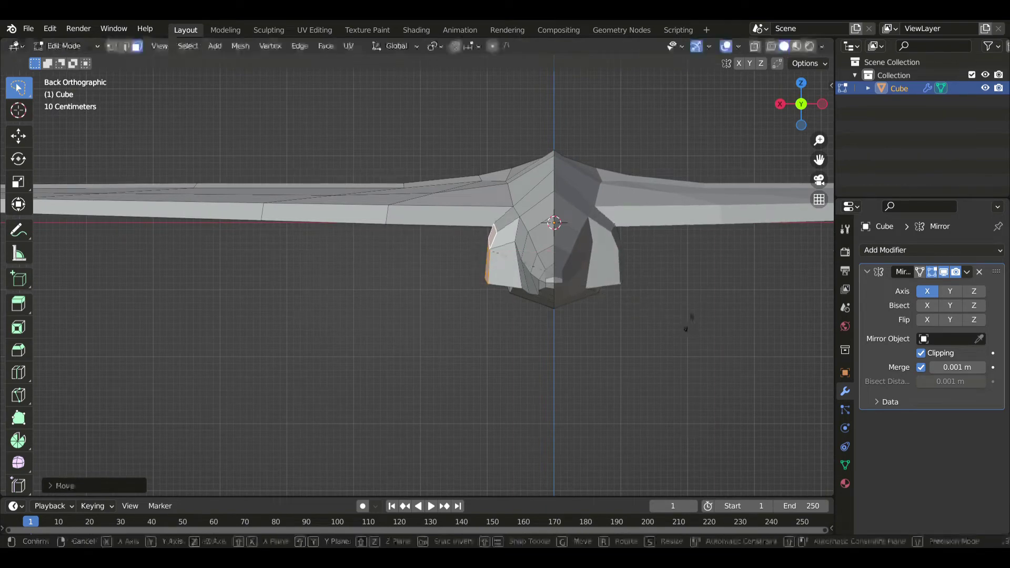
left_click(683, 330)
Move the hip's lower inner edge along X toward the body's centre line.
middle_click_drag(683, 329, 617, 246)
key("g")
key("x")
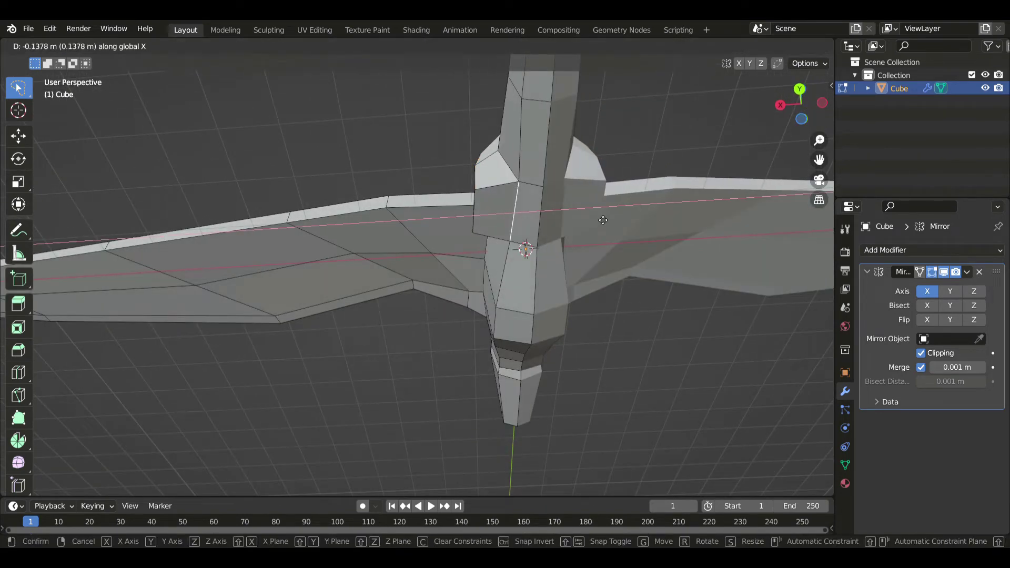
left_click(636, 217)
Select the hip's bottom face, undo its first extrusion and adjust the face's height along Z.
left_click(509, 201)
key("KP_3")
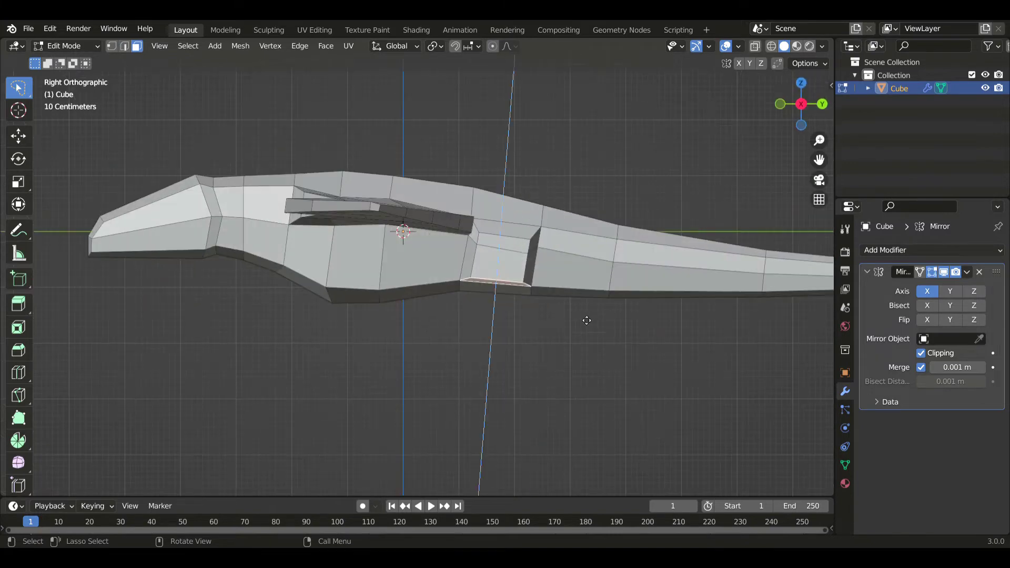
left_click(586, 342)
key("ctrl+z")
key("g")
key("z")
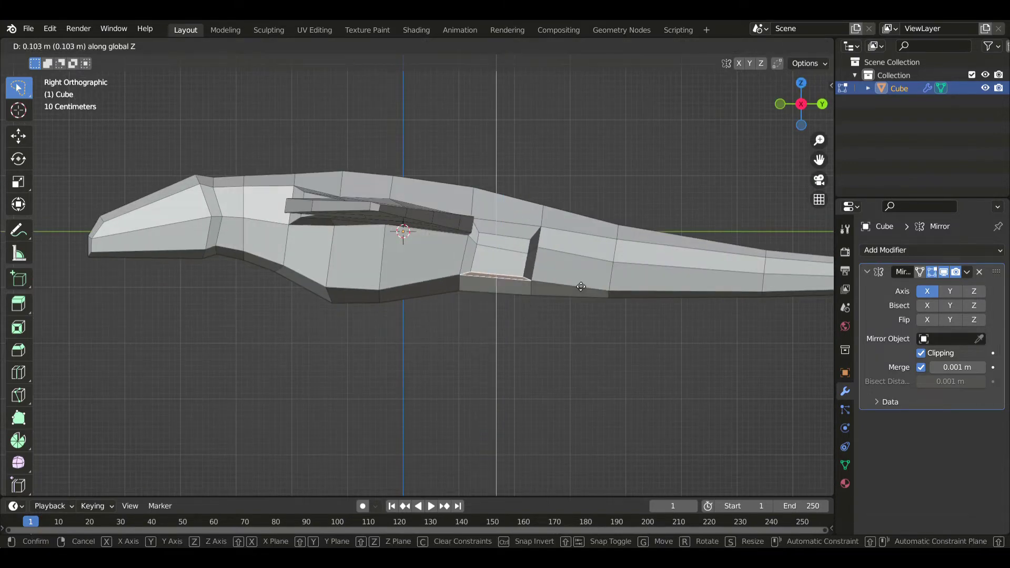
key("z")
left_click(575, 324)
Extrude the hip's bottom face downward into a thigh, then scale down and rotate its end face.
key("e")
key("s")
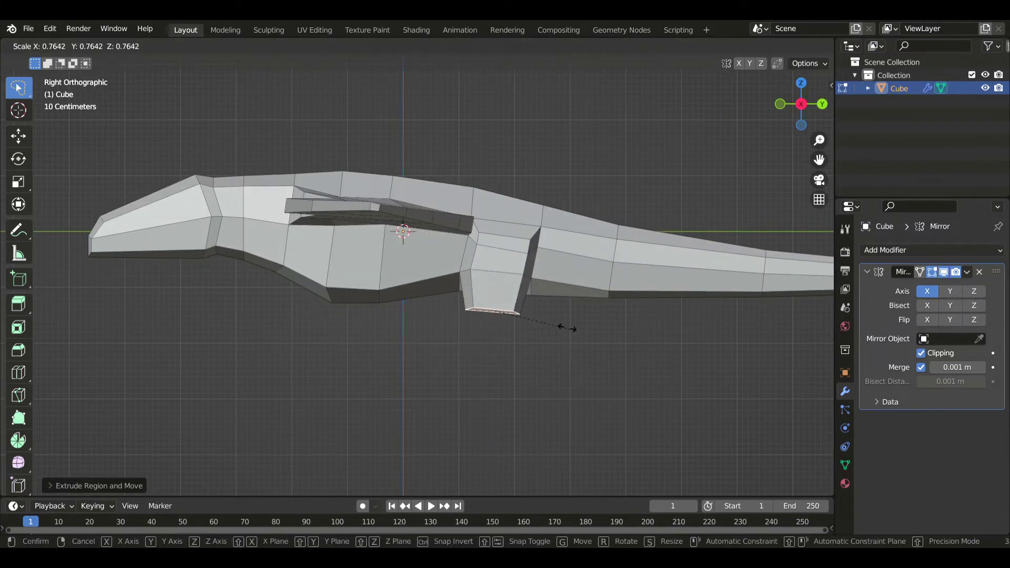
left_click(578, 353)
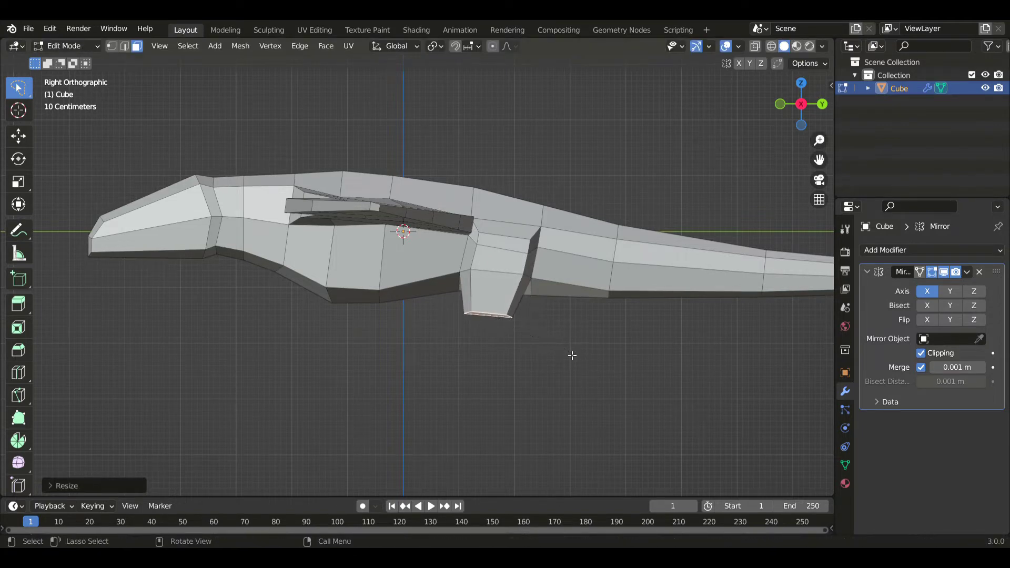
key("r")
left_click(577, 349)
Extrude the thigh's end into a lower leg section, moving its end face toward the tail and rotating it to slant backward.
key("e")
left_click(562, 369)
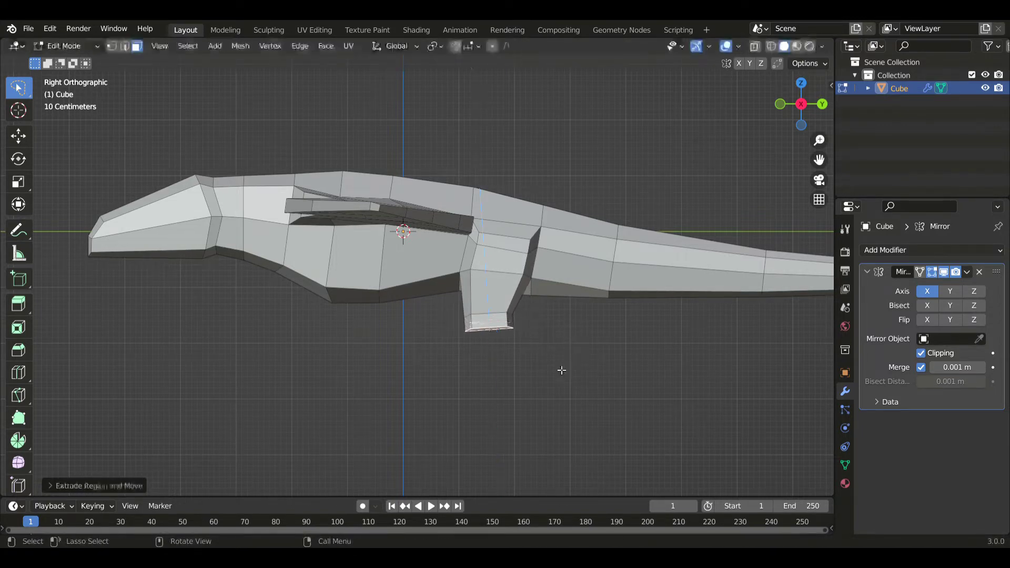
key("g")
left_click(647, 374)
key("r")
left_click(617, 337)
key("g")
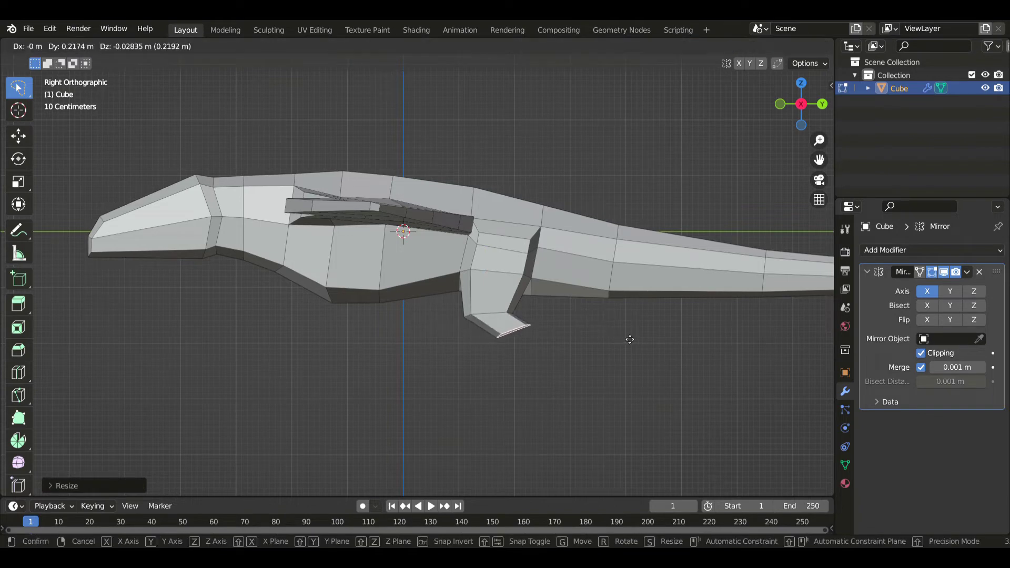
left_click(634, 339)
key("r")
left_click(610, 351)
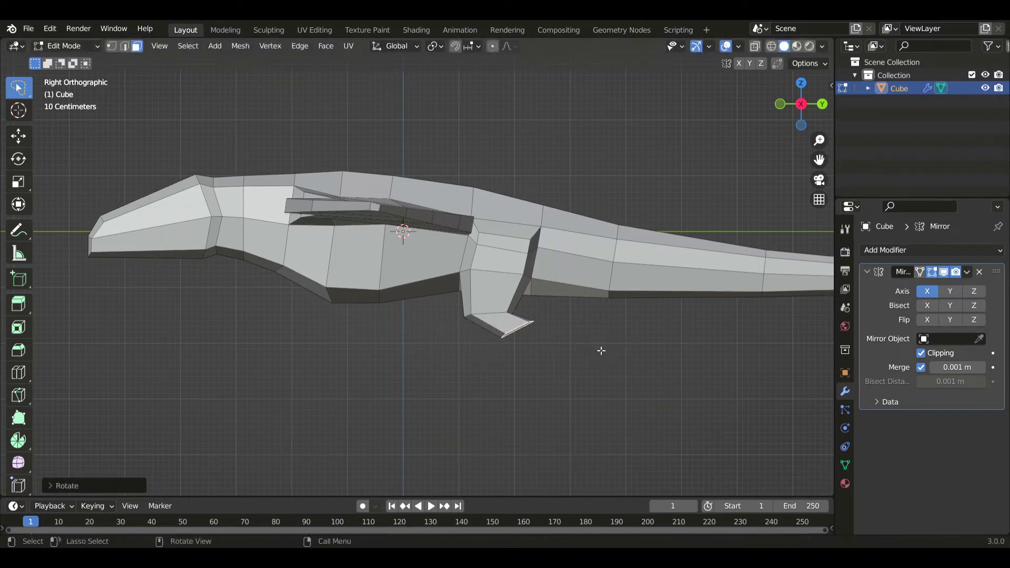
Lower the whole lower leg section by about 0.08 m along Z and rotate it.
scroll(602, 351, "up", 1)
key("alt+z")
key("g")
key("z")
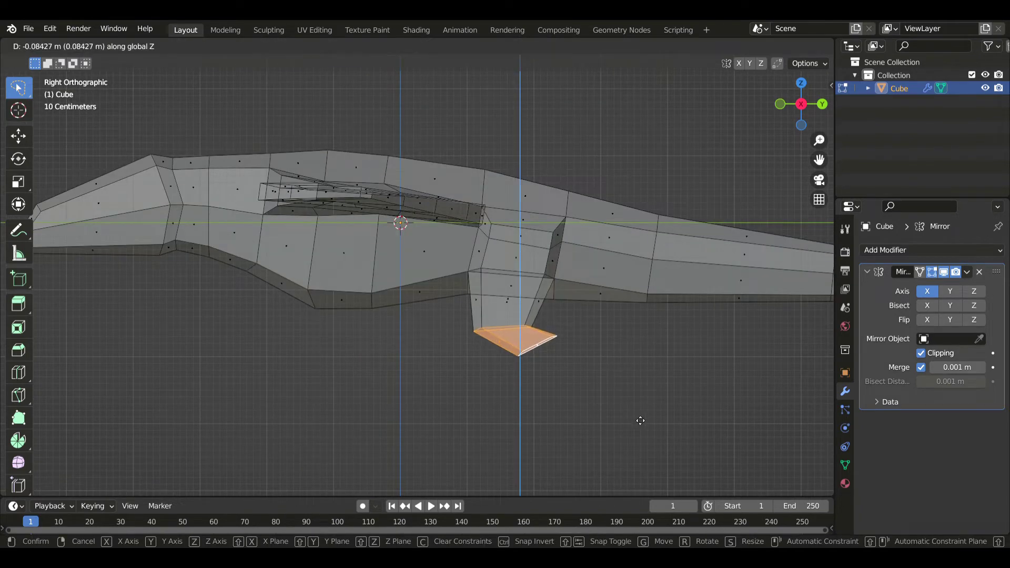
left_click(641, 421)
key("r")
left_click(695, 427)
Scale, reposition and rotate the lower leg's end face to a steeper backward slant.
left_click(546, 353)
middle_click_drag(610, 379, 563, 347, "shift")
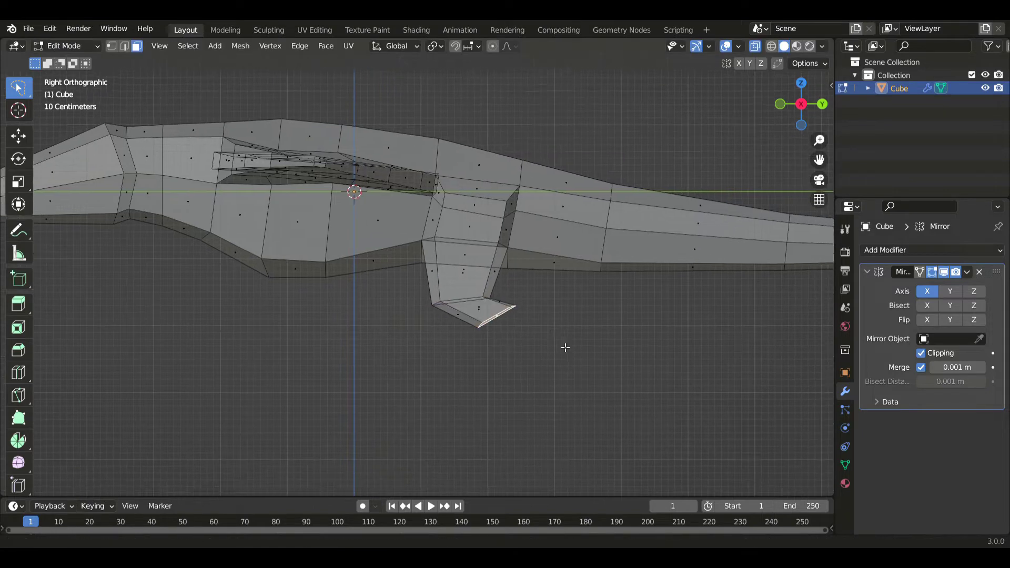
key("alt+z")
key("s")
left_click(612, 354)
key("g")
left_click(609, 355)
key("r")
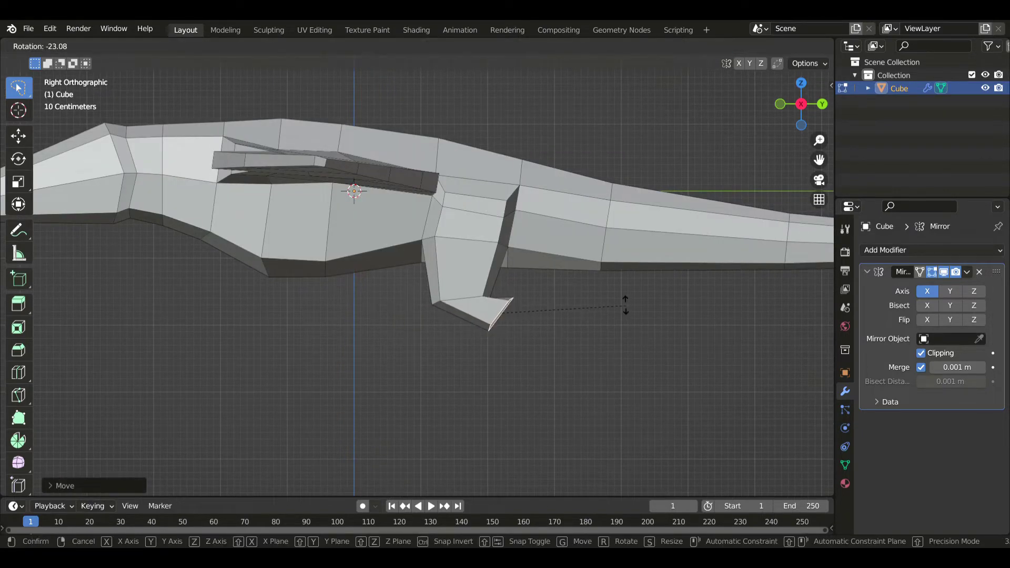
left_click(610, 357)
Extrude the lower leg's end into a short ankle section, scaling and rotating its end face and flattening it along Z.
key("s")
left_click(573, 375)
key("r")
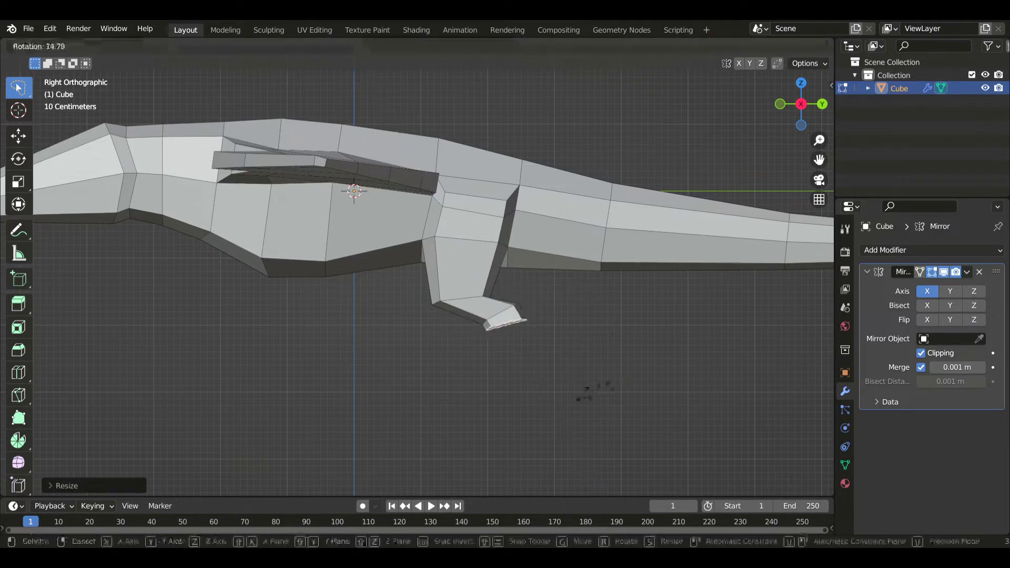
left_click(595, 392)
key("s")
key("z")
left_click(507, 334)
key("s")
key("z")
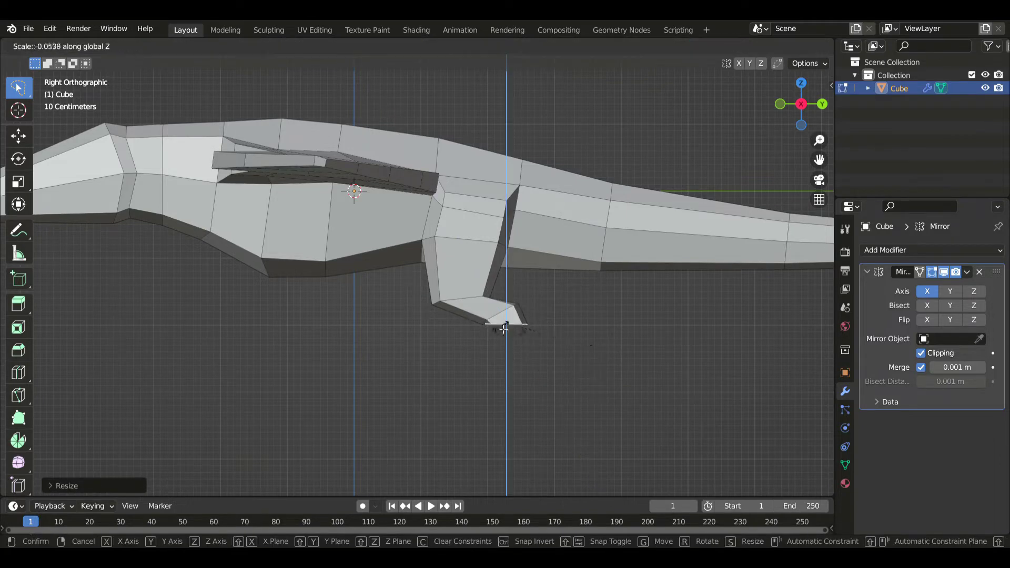
left_click(509, 393)
Extend the leg downward from the ankle, flatten its end face along Z, move it toward the head and enlarge it.
key("s")
key("z")
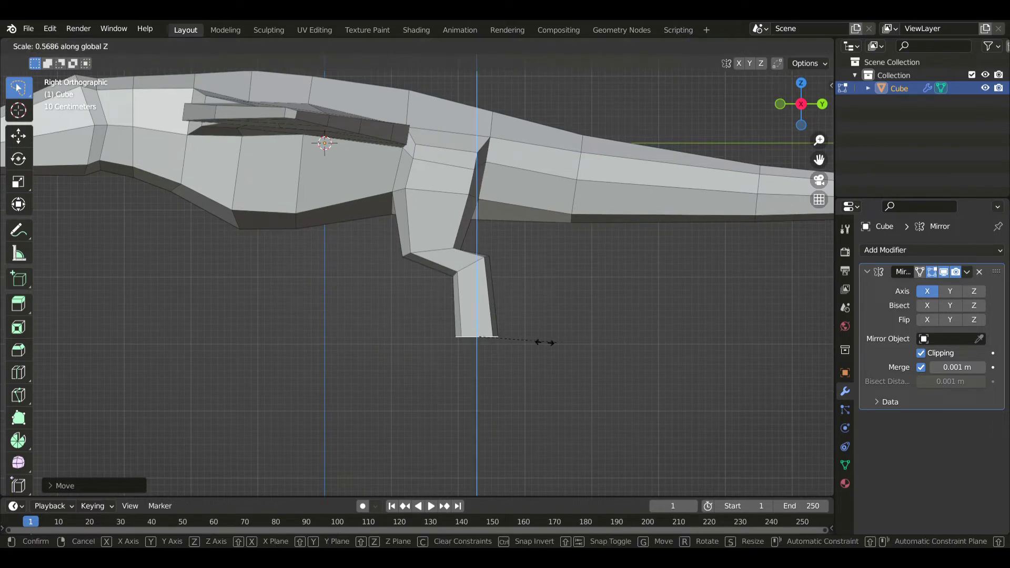
left_click(526, 347)
key("g")
left_click(513, 362)
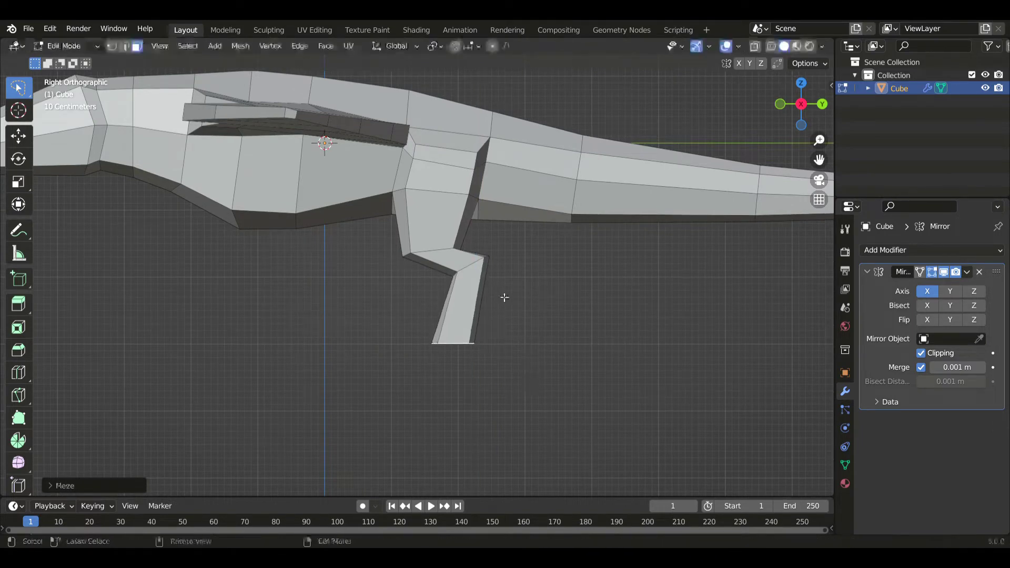
scroll(505, 315, "down", 6)
scroll(505, 316, "up", 5)
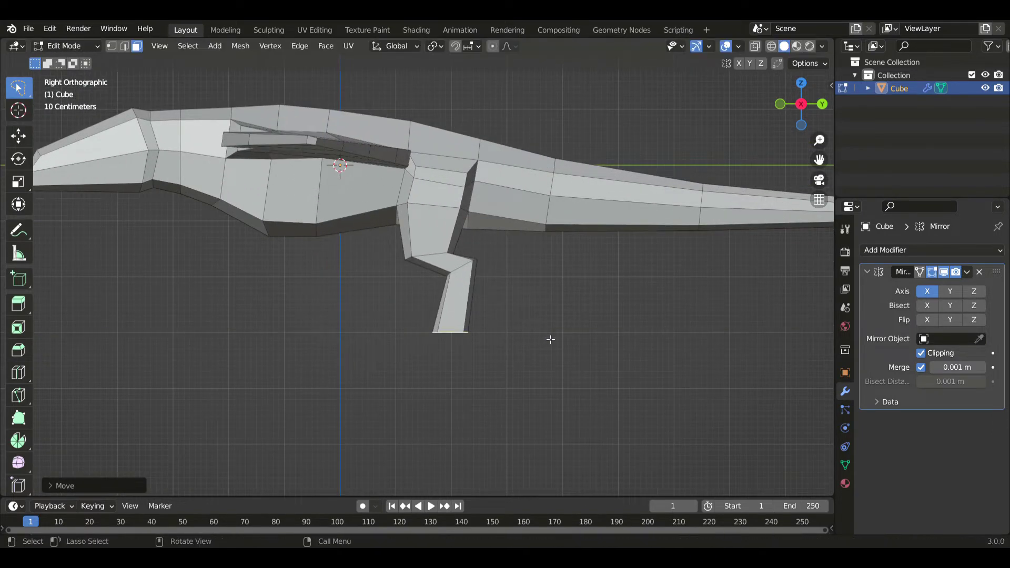
left_click(582, 339)
Add an edge loop near the top of the lowest leg section and scale it up by about 1.23.
left_click(18, 372)
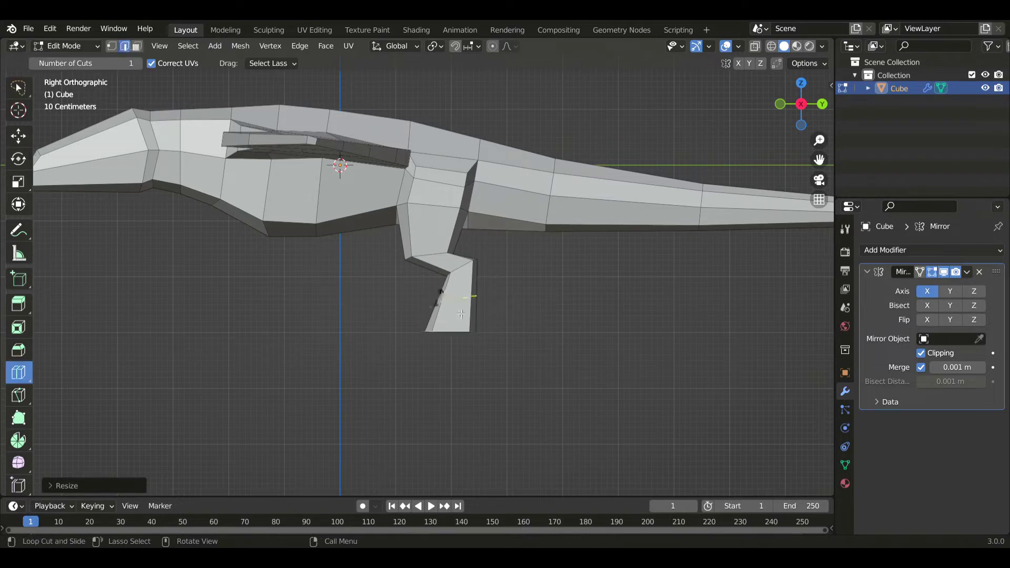
left_click_drag(461, 314, 471, 314)
left_click_drag(472, 268, 473, 271)
key("s")
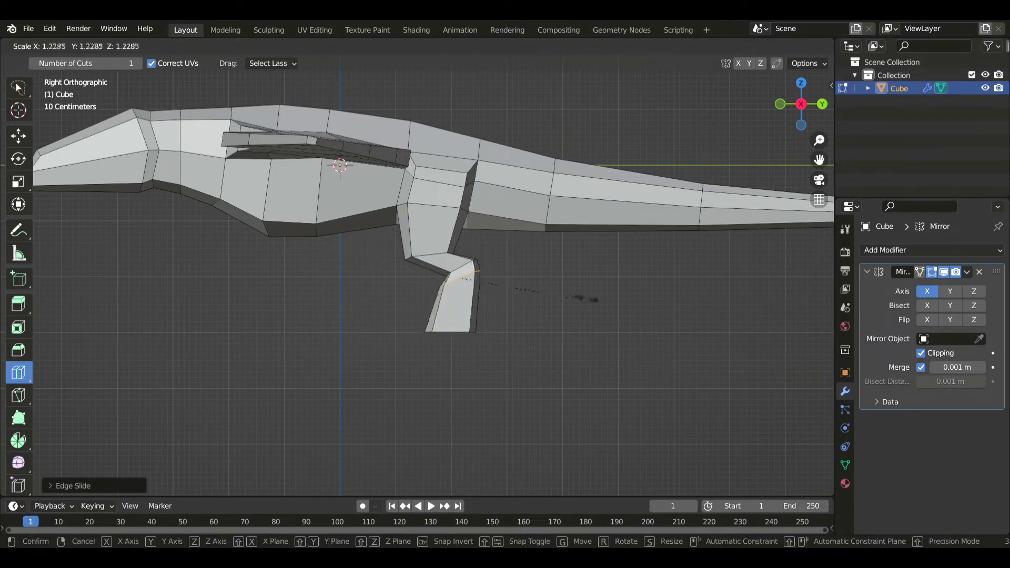
left_click(540, 278)
Add edge loops across the thigh and the slanted section below it, and scale both loops.
left_click(406, 241)
key("s")
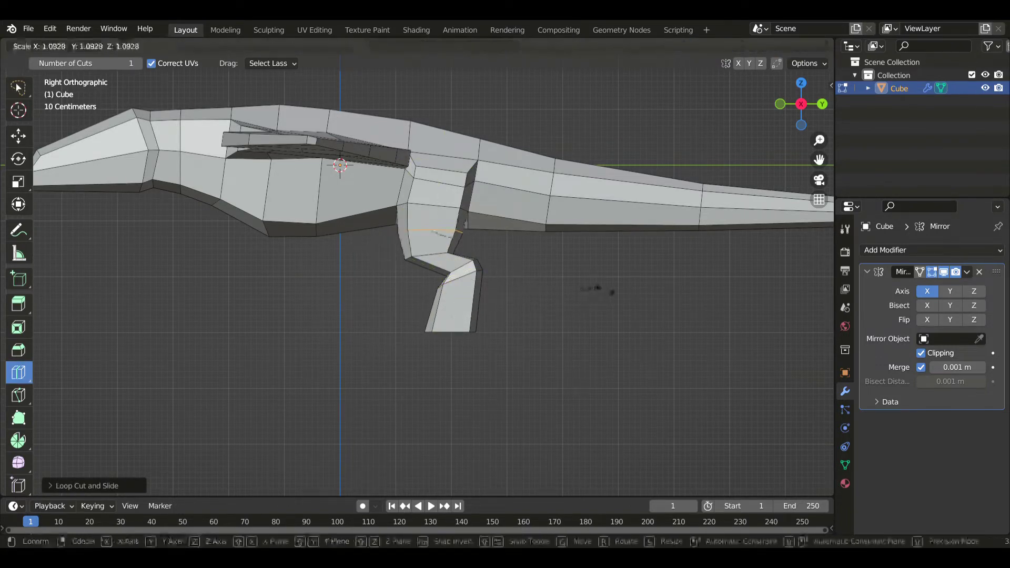
left_click(597, 288)
left_click(472, 264)
key("s")
left_click(558, 275)
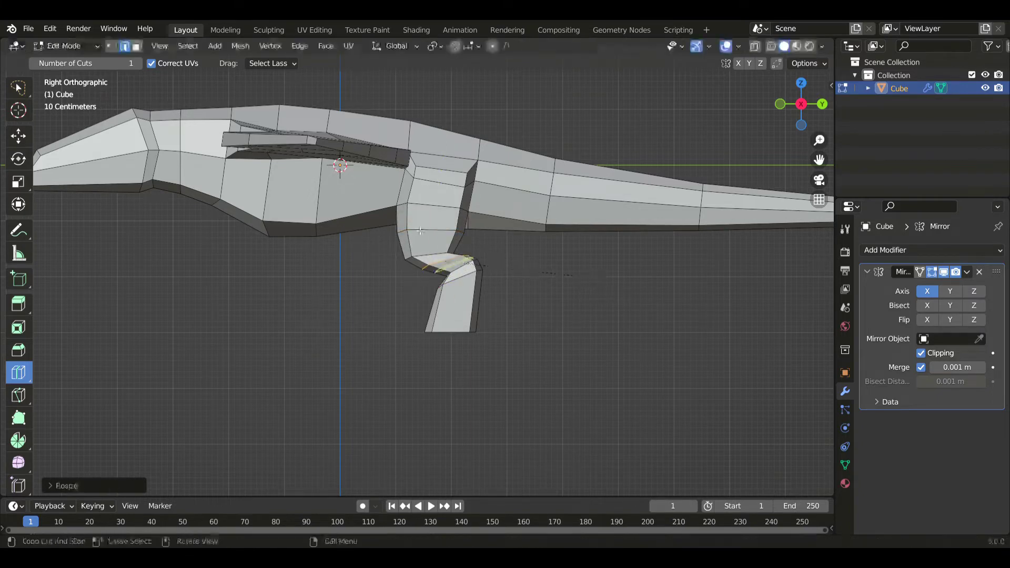
Reposition the front and rear edges around the ankle bend to round out the joint in side view.
left_click(18, 87)
scroll(586, 232, "up", 4)
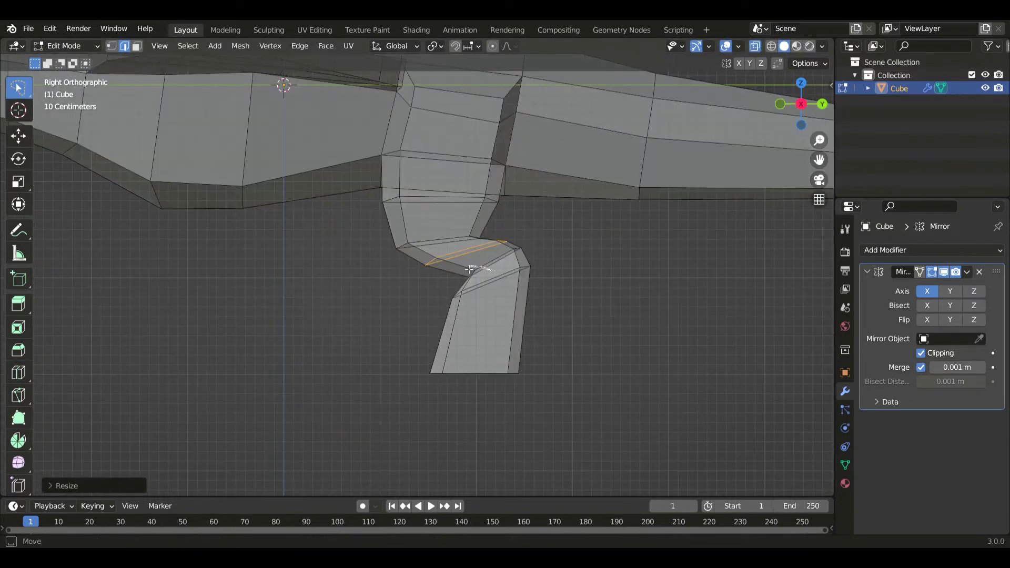
key("g")
left_click(437, 284)
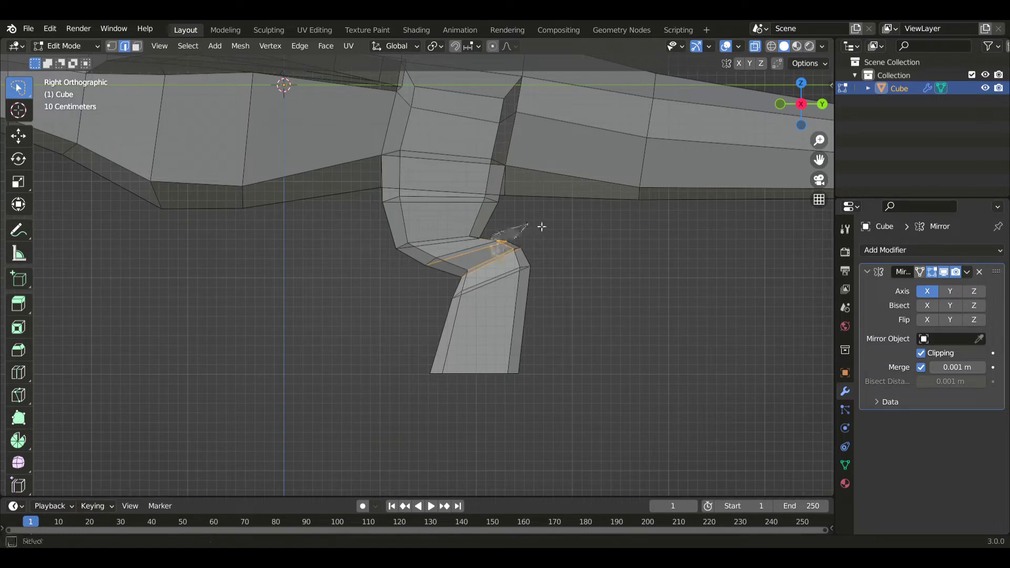
key("g")
left_click(462, 228)
key("g")
left_click(560, 200)
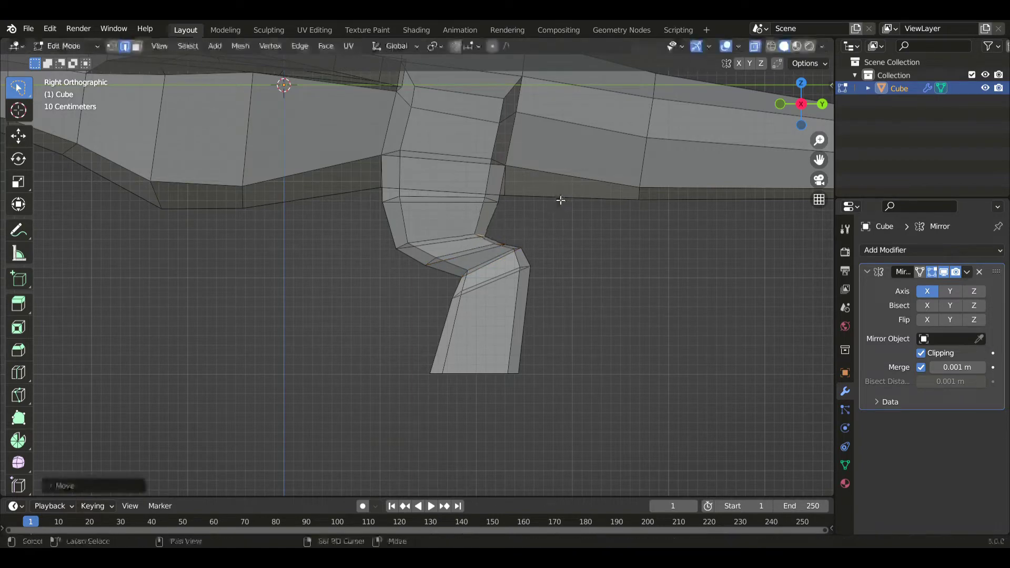
key("g")
left_click(595, 252)
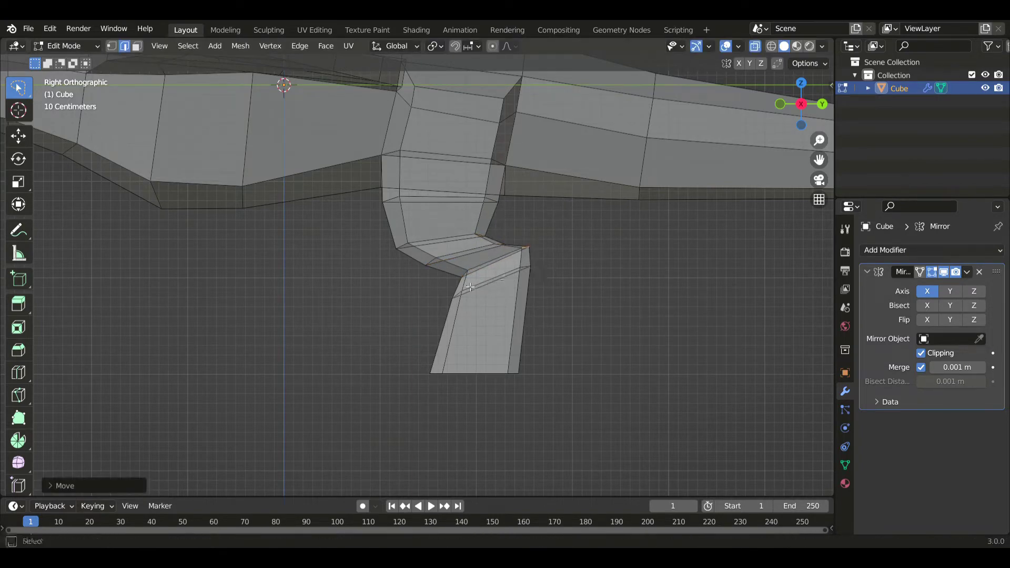
Shift the lowest leg section's lower and front edges along Y to move the section toward the tail.
left_click_drag(471, 284, 513, 393)
left_click_drag(526, 402, 503, 347)
key("y")
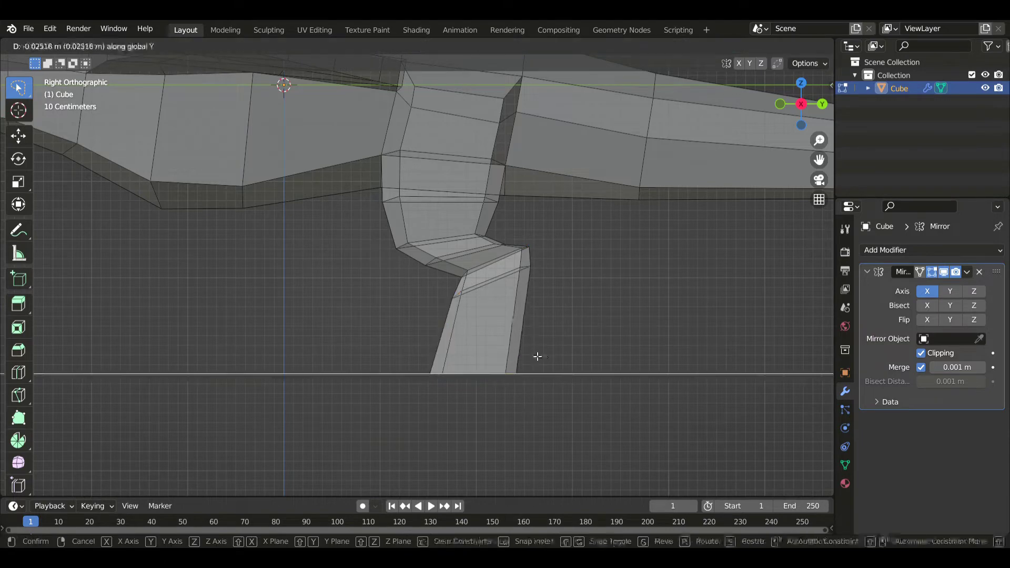
left_click(536, 356)
mouse_move(481, 292)
left_mouse_down()
mouse_move(443, 289)
mouse_move(576, 395)
left_mouse_up()
key("g")
key("y")
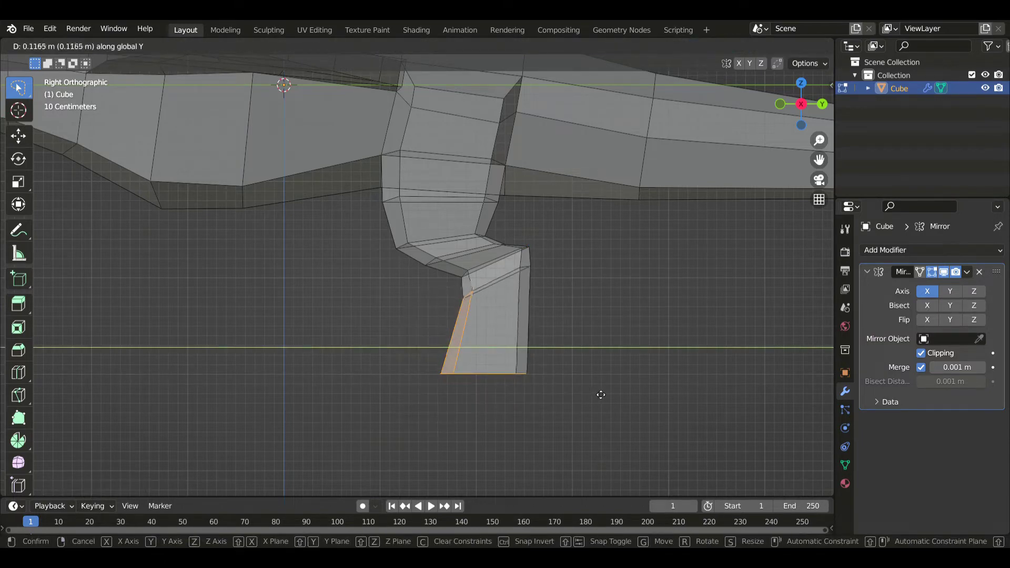
left_click(601, 394)
scroll(530, 332, "down", 2)
key("g")
key("y")
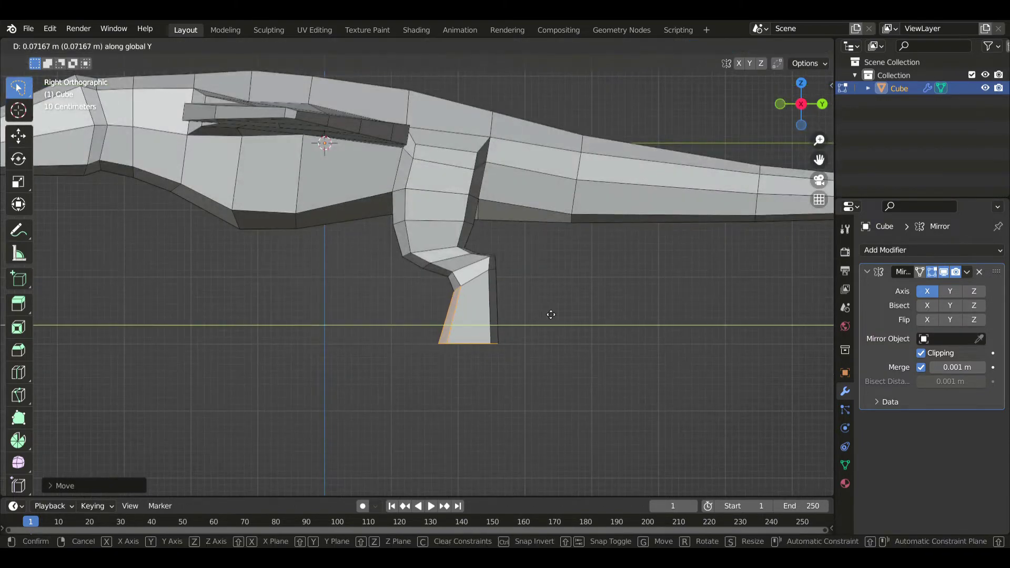
left_click(535, 312)
Adjust the lowest leg section's rear edges along Y and reposition the heel's upper corner.
key("alt+z")
mouse_move(497, 285)
left_mouse_down()
mouse_move(486, 267)
mouse_move(557, 300)
left_mouse_up()
key("g")
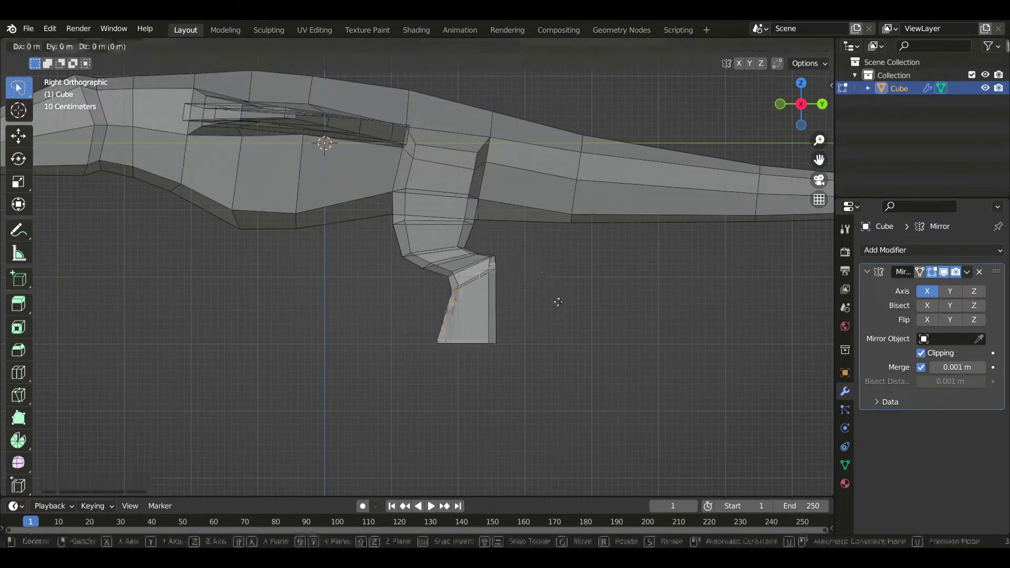
key("y")
left_click(572, 298)
left_click_drag(491, 266, 525, 250)
key("g")
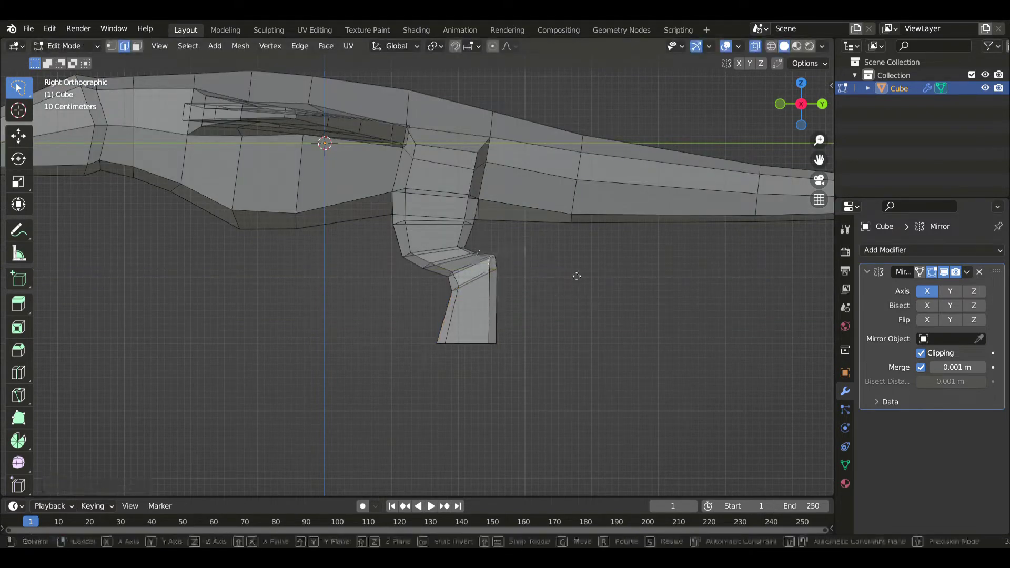
left_click(584, 269)
Reposition the front edges of the knee and thigh to round the front outline of the leg.
key("g")
left_click(411, 333)
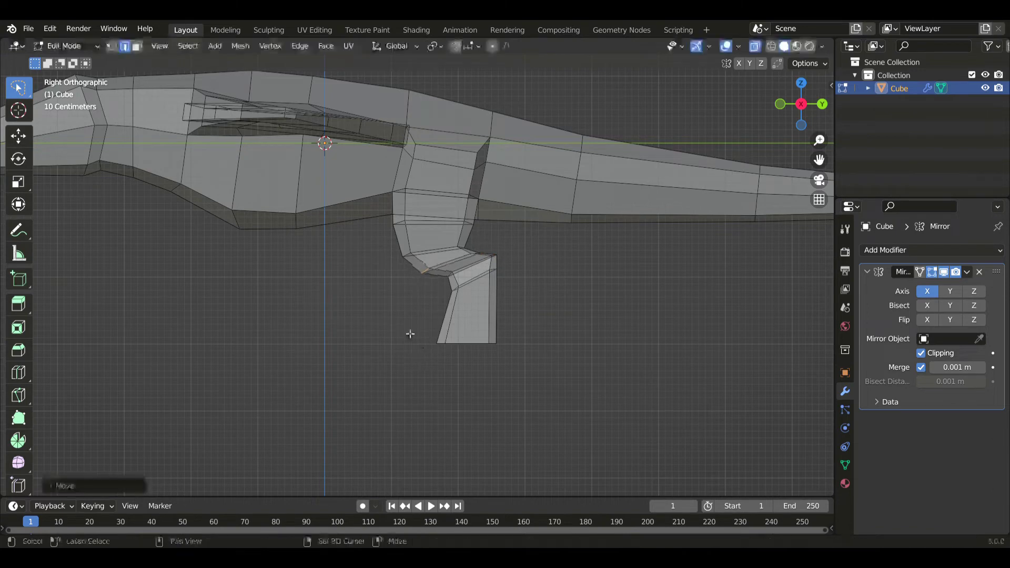
key("g")
left_click_drag(435, 246, 411, 223)
left_click(401, 267)
key("g")
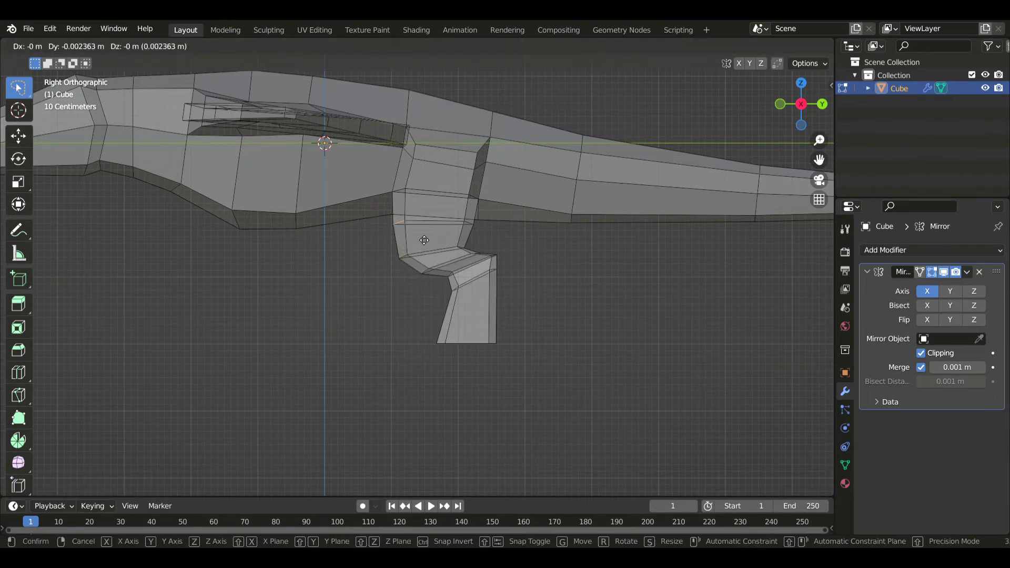
left_click(424, 239)
Raise the leg's bottom face by about 0.18 m along Z to shorten the lowest section.
key("alt+z")
scroll(463, 245, "down", 3)
mouse_move(558, 293)
middle_mouse_down()
mouse_move(506, 267)
mouse_move(532, 284)
mouse_move(589, 270)
middle_mouse_up()
key("Tab")
key("KP_3")
key("Tab")
scroll(592, 273, "up", 4)
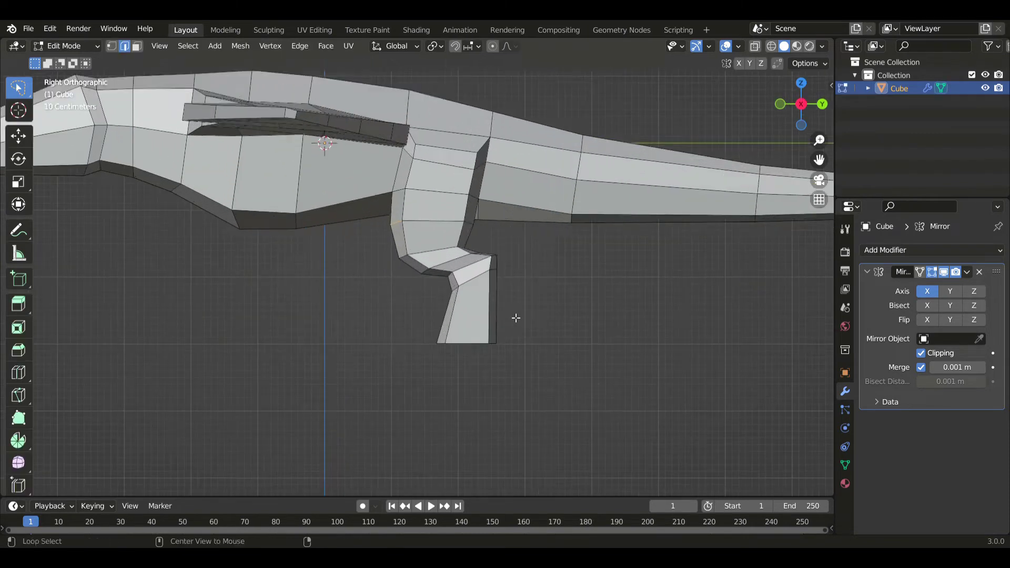
key("alt+z")
left_click_drag(541, 321, 308, 366)
right_click_drag(308, 367, 308, 367, "ctrl")
key("g")
key("z")
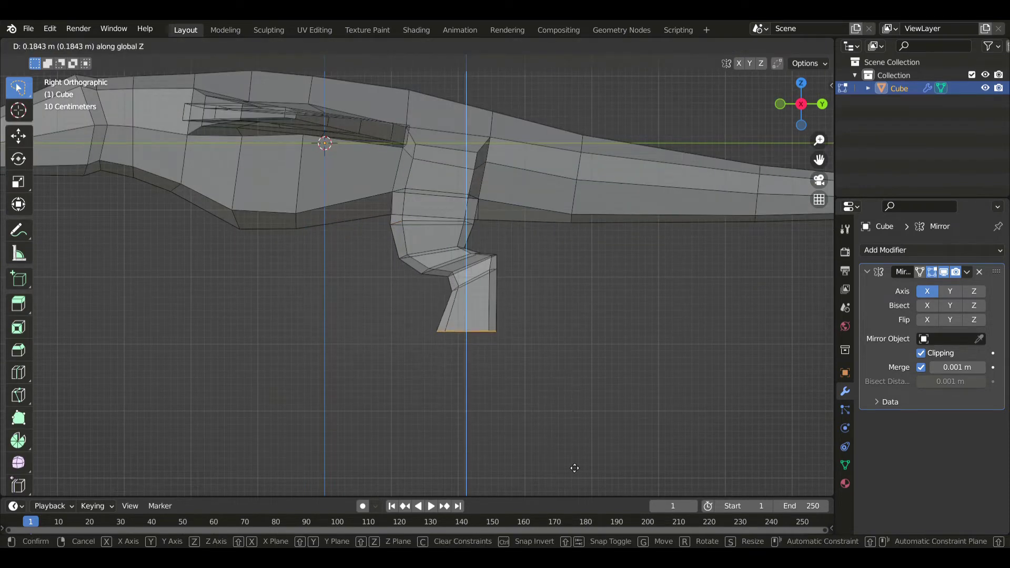
left_click(574, 468)
Raise the whole leg below the thigh by about 0.076 m along Z.
right_click_drag(500, 259, 541, 388, "ctrl")
key("g")
key("z")
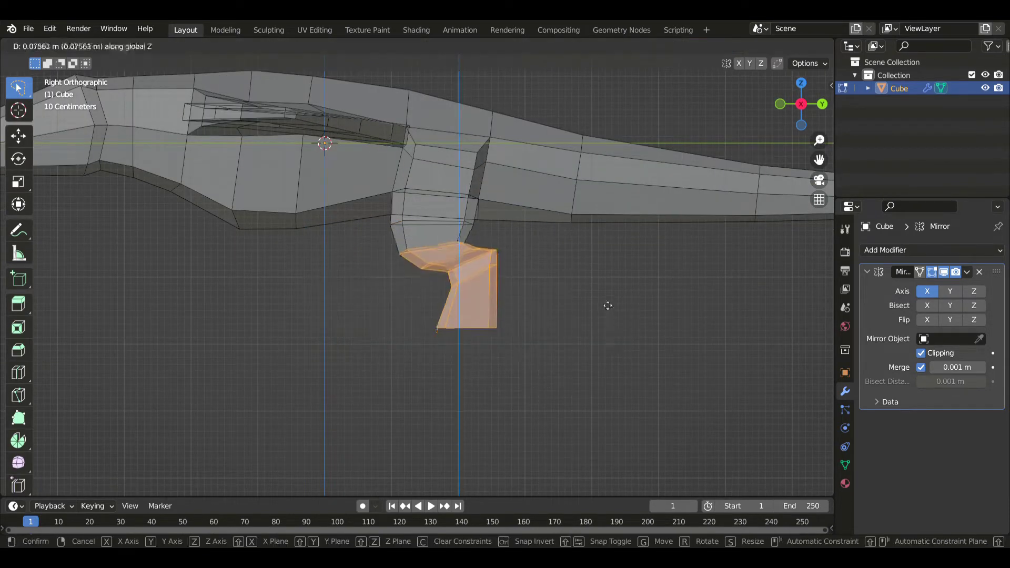
left_click(607, 306)
Select the faces of the lowest leg section and widen them along X.
scroll(473, 268, "down", 2)
scroll(490, 302, "down", 2)
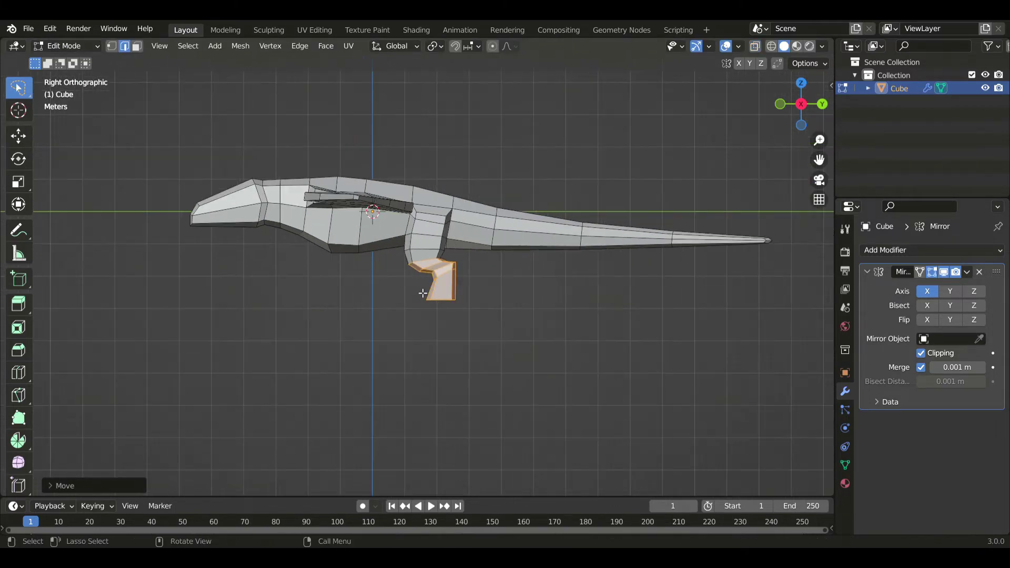
middle_click_drag(490, 303, 337, 299)
key("KP_3")
scroll(435, 313, "up", 3)
key("KP_3")
scroll(529, 312, "up", 2)
key("alt+z")
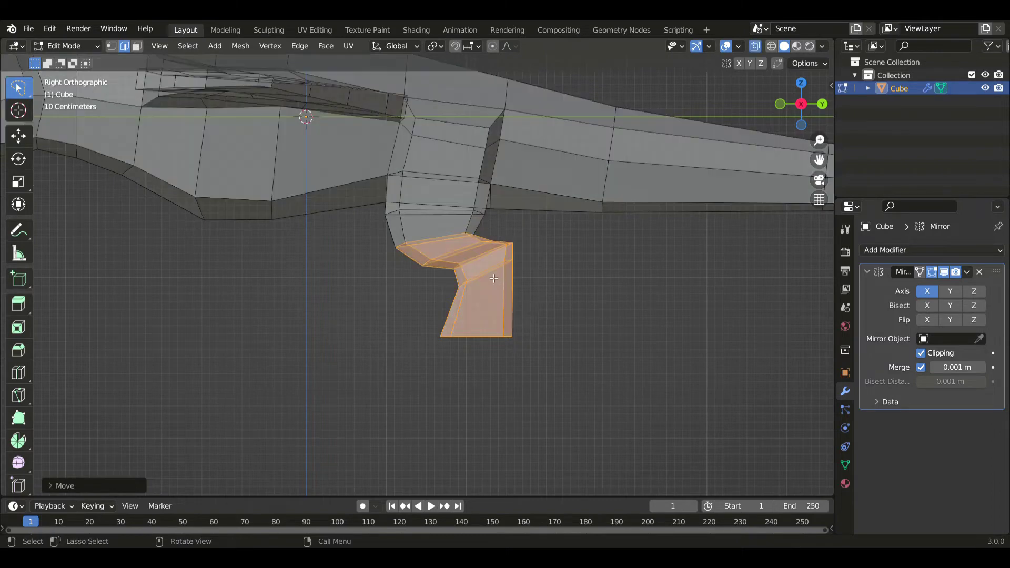
key("3")
mouse_move(557, 293)
left_mouse_down()
mouse_move(323, 369)
mouse_move(463, 371)
left_mouse_up()
key("alt+z")
middle_click_drag(600, 292, 484, 295)
key("s")
key("x")
left_click(714, 322)
Shift the lowest leg section slightly along X and widen it further on the same axis.
middle_click_drag(714, 322, 556, 325)
key("g")
key("x")
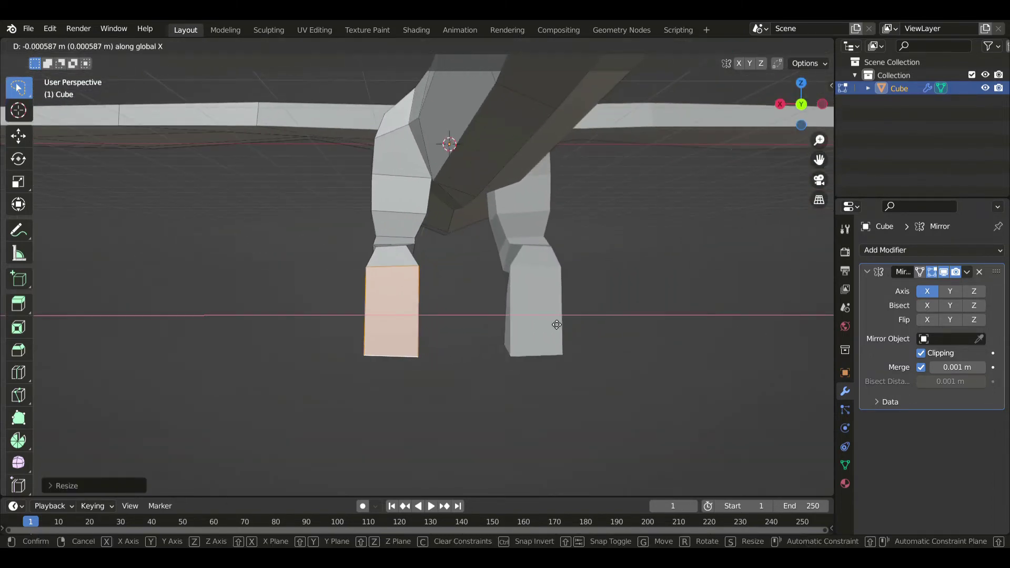
left_click(563, 326)
key("s")
key("x")
left_click(574, 322)
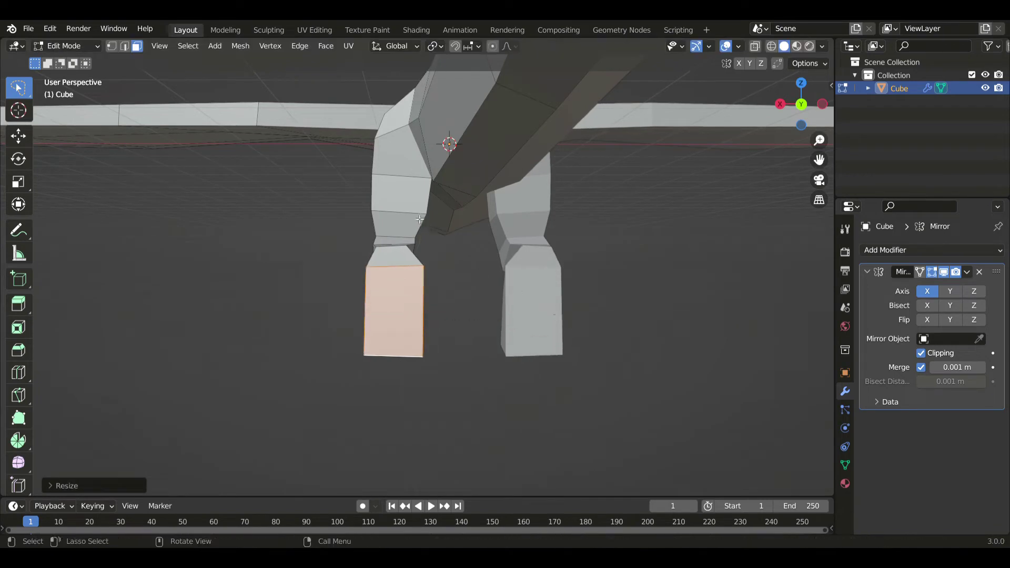
Select the thigh's middle band of faces and widen it along X by a factor of about 1.26.
left_click(413, 210)
middle_click_drag(413, 210, 431, 225)
key("alt+z")
key("alt+z")
key("s")
key("x")
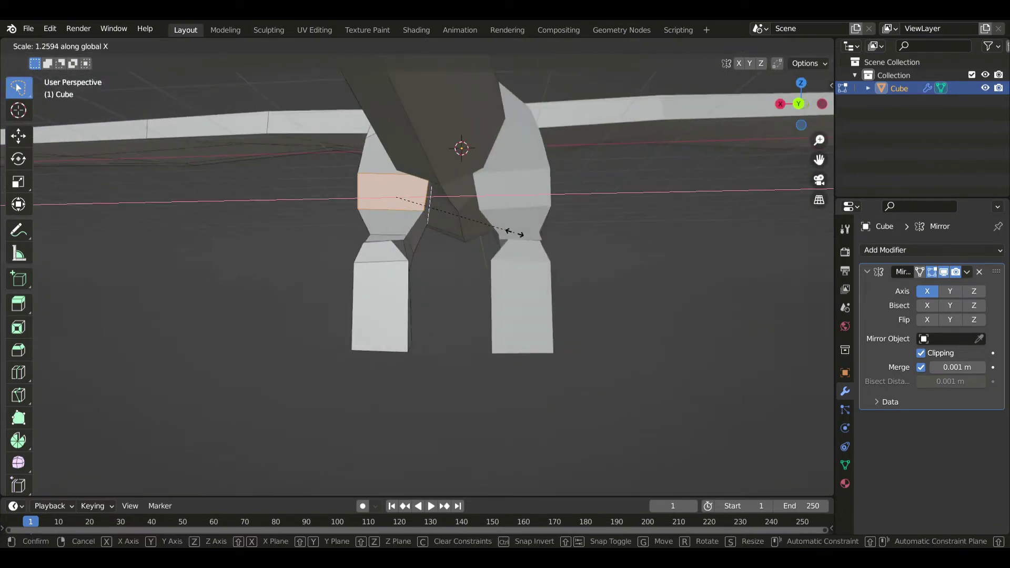
left_click(514, 233)
middle_click_drag(505, 237, 508, 254)
key("s")
key("x")
key("Escape")
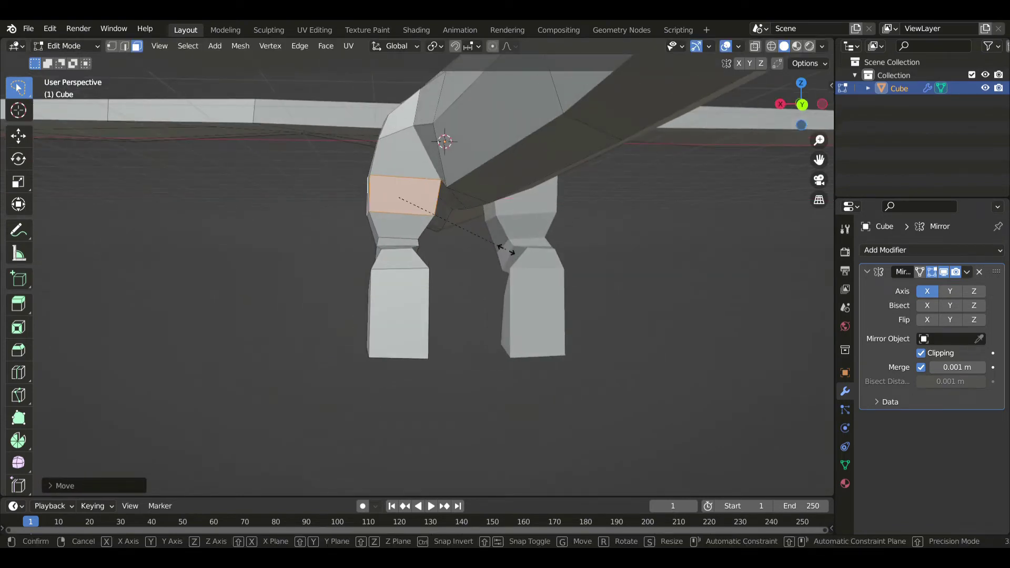
Move the vertices where the rear of the hip meets the tail base along X.
left_click(418, 127)
key("g")
key("x")
left_click(427, 130)
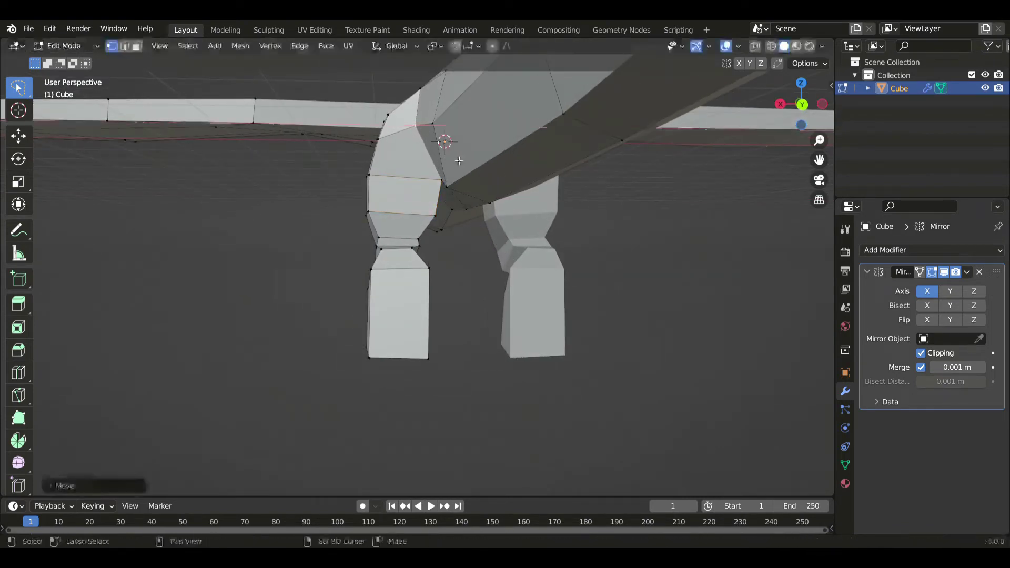
key("g")
key("x")
left_click(459, 182)
left_click(441, 181)
key("g")
key("x")
key("Escape")
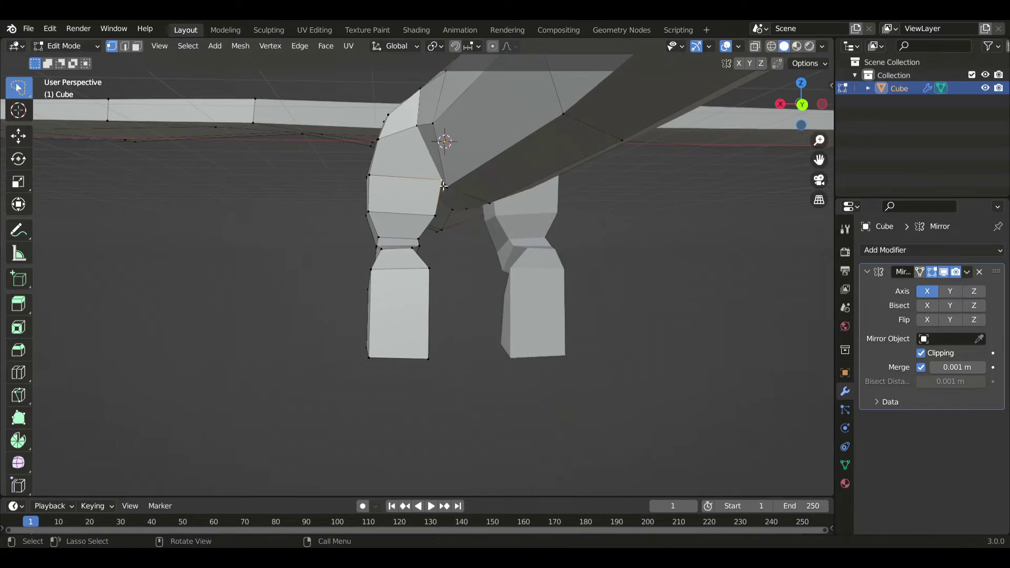
Move the lower side vertex near the tail's base along X.
left_click(455, 193)
key("g")
key("x")
left_click(466, 210)
Reposition the underside vertex of the tail just behind the hind leg in side view.
key("KP_3")
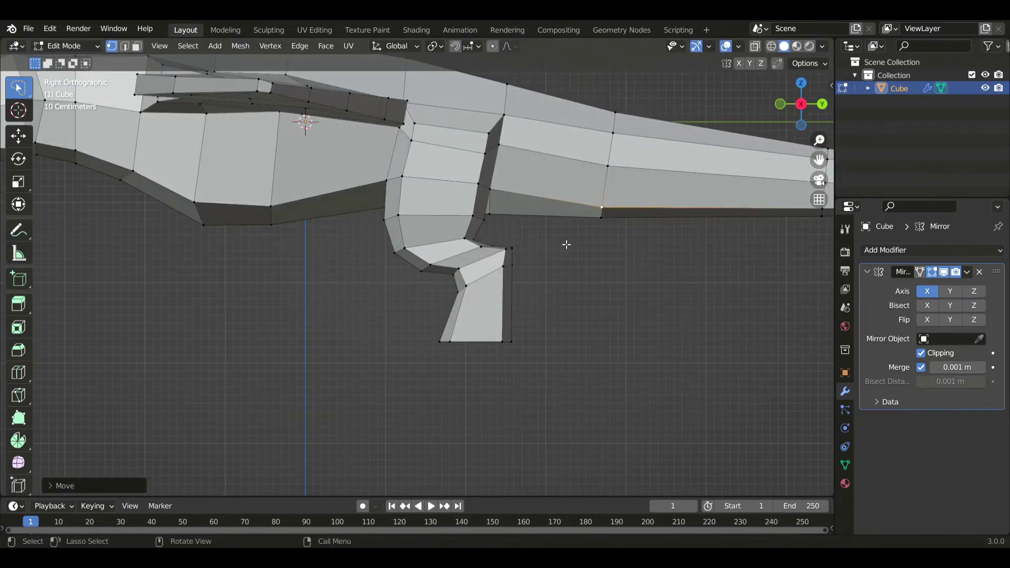
scroll(567, 243, "down", 2)
left_click(563, 228)
key("g")
left_click(580, 220)
middle_click_drag(730, 231, 559, 233, "shift")
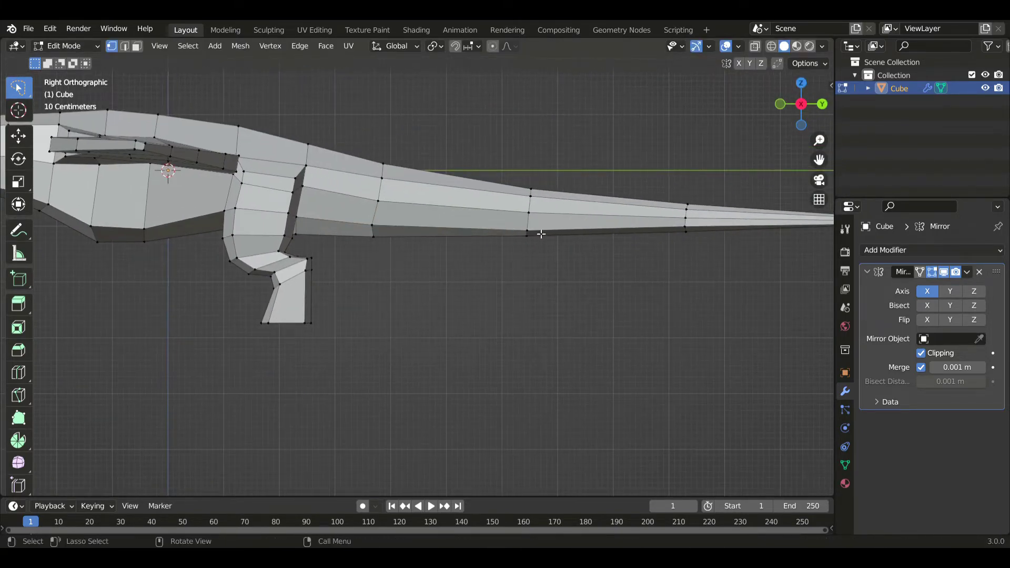
Move the underside vertex at the middle of the tail and scale the side vertices of the tail section nearer the tip.
key("g")
left_click(556, 226)
middle_click_drag(700, 220, 513, 227, "shift")
scroll(513, 227, "up", 2)
key("s")
left_click(617, 253)
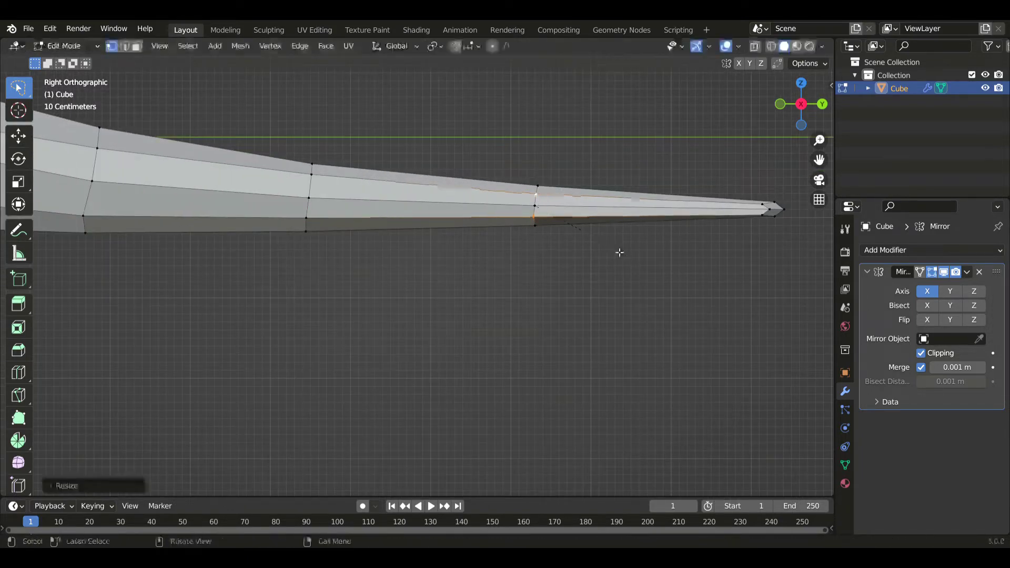
Move the upper side vertices of the two rear tail sections along X in top view.
key("KP_7")
key("g")
key("x")
left_click(603, 247)
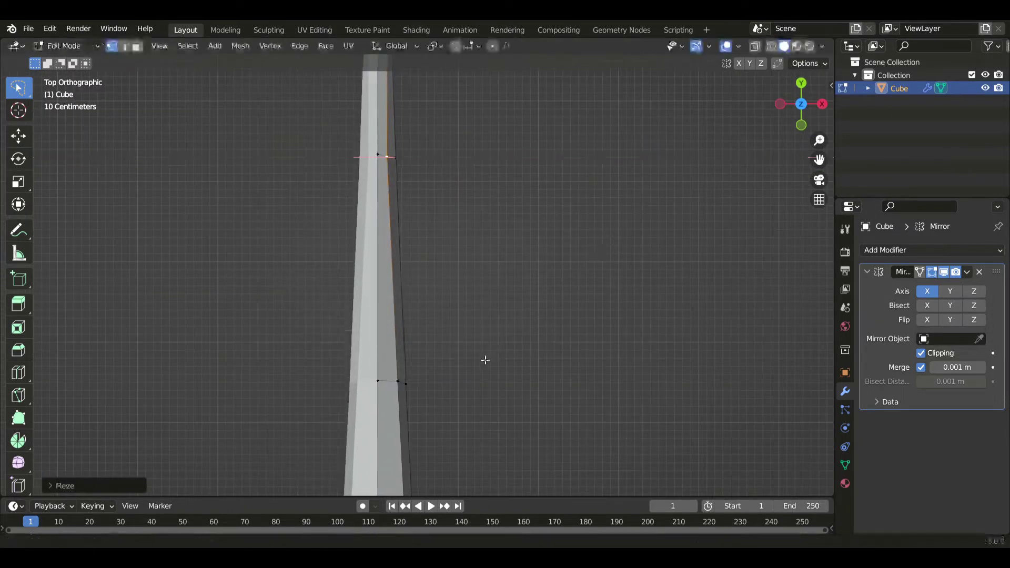
scroll(417, 249, "down", 3, "shift")
key("g")
key("x")
left_click(488, 311)
key("KP_3")
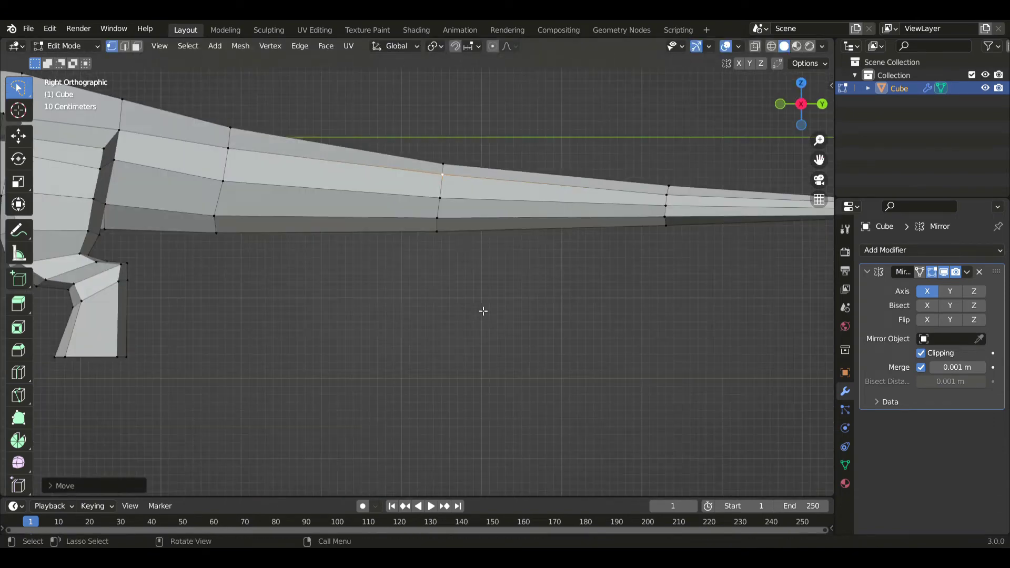
Move and rotate the side vertices at the tail tip in top view to refine the taper.
scroll(512, 288, "down", 2)
middle_click_drag(815, 255, 465, 297, "shift")
key("KP_7")
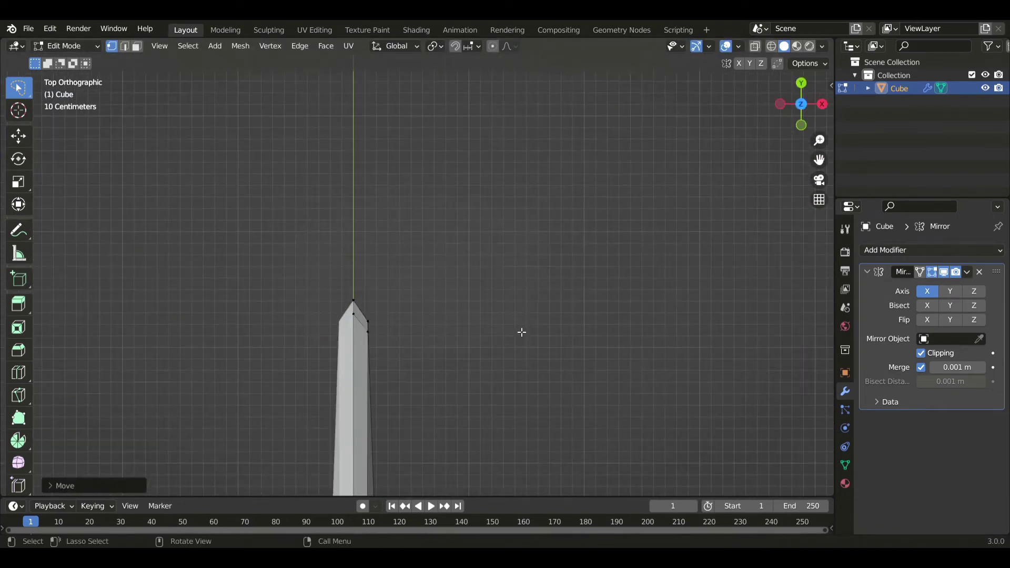
scroll(416, 348, "up", 1)
key("alt+z")
left_click_drag(358, 359, 440, 308)
key("g")
left_click(434, 342)
key("r")
left_click(448, 349)
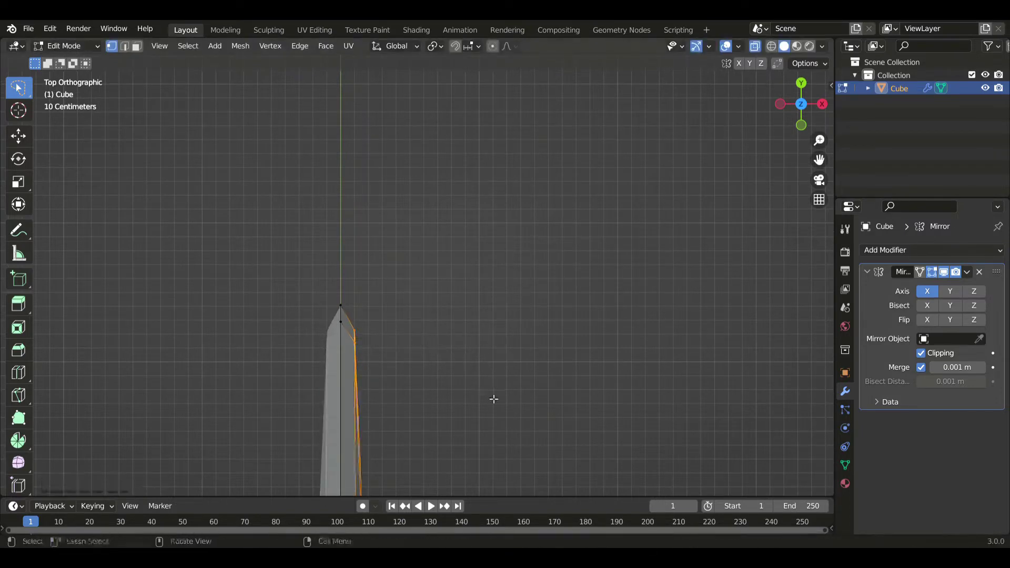
Move the lower neck vertices between the throat and the chest along Z in side view.
key("KP_3")
middle_click_drag(378, 298, 674, 329, "shift")
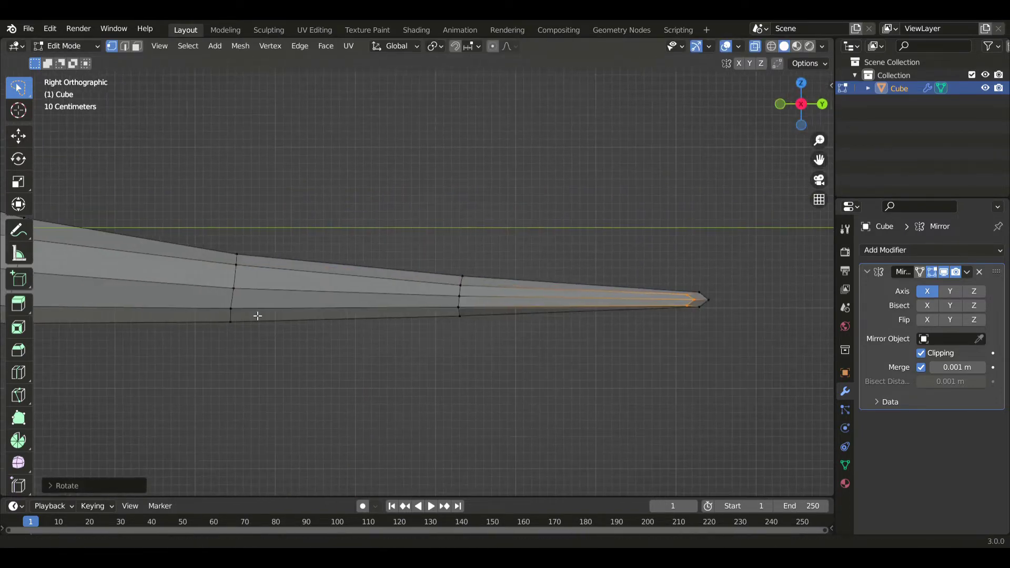
middle_click_drag(258, 315, 547, 318, "shift")
scroll(548, 318, "down", 1)
scroll(548, 318, "down", 1)
middle_click_drag(397, 283, 575, 285, "shift")
key("alt+z")
scroll(456, 297, "up", 1)
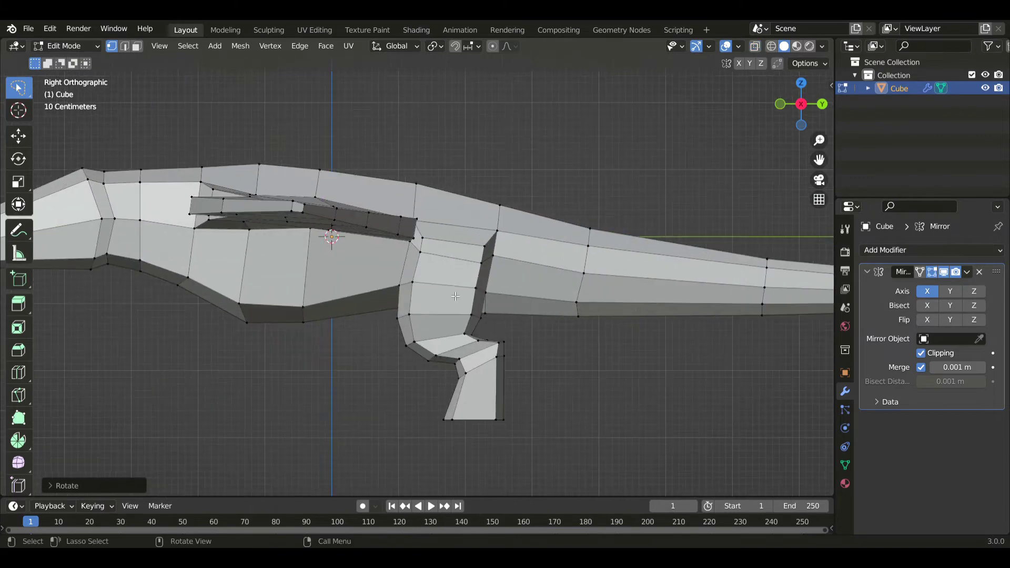
scroll(455, 296, "down", 4, "ctrl")
key("alt+z")
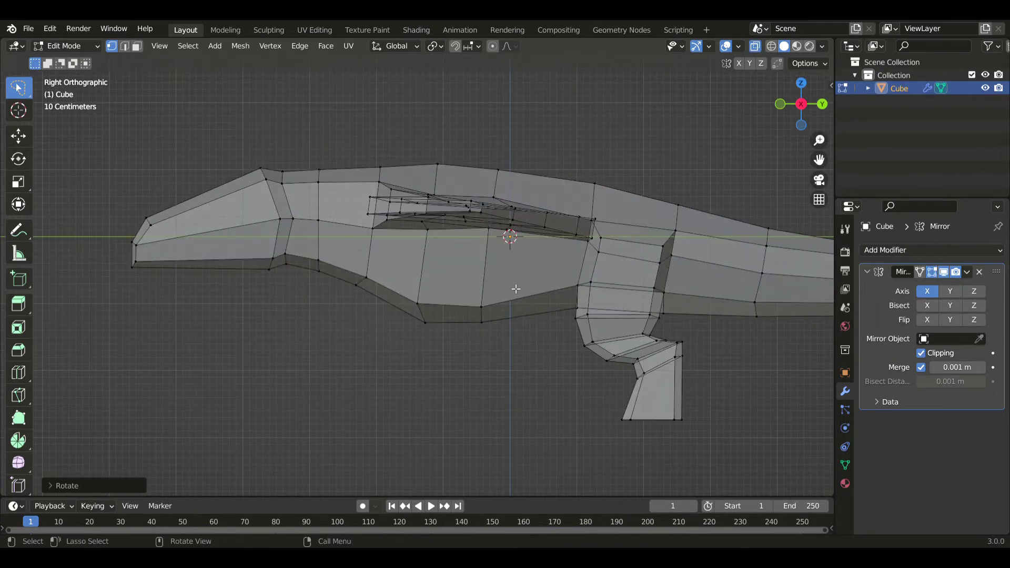
left_click_drag(323, 257, 392, 313)
key("g")
key("z")
left_click(396, 295)
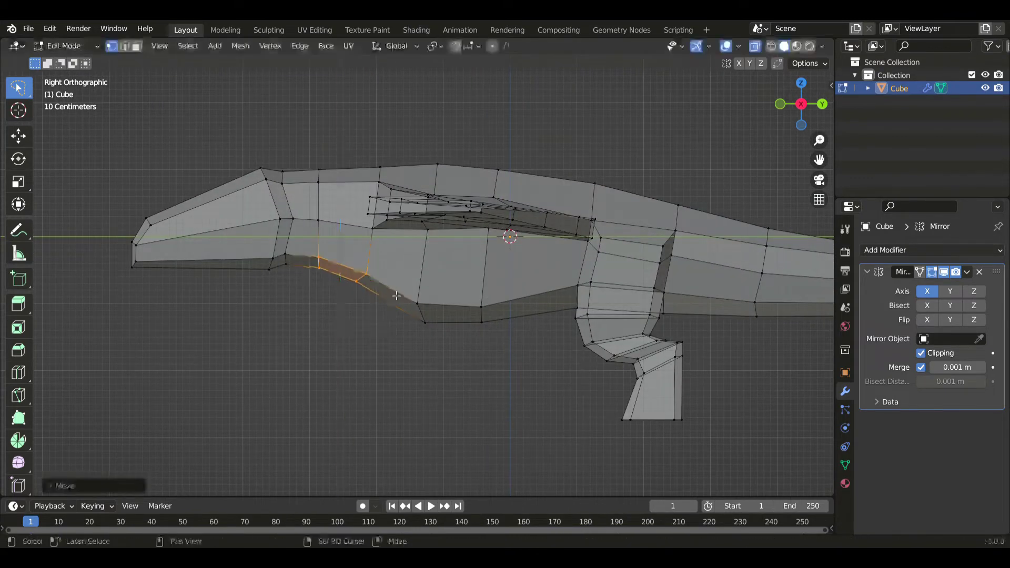
Move the lowest belly vertices in front of the hind leg along Z.
mouse_move(458, 277)
left_mouse_down()
mouse_move(554, 349)
mouse_move(560, 329)
left_mouse_up()
key("g")
key("z")
left_click(589, 305)
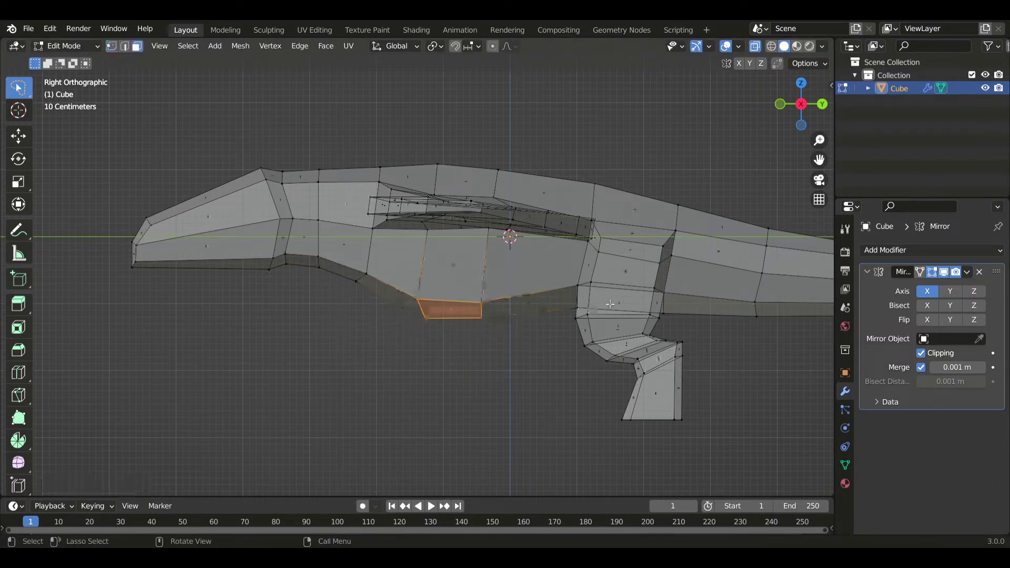
Adjust the height of the thigh's middle band of faces along Z.
key("g")
key("z")
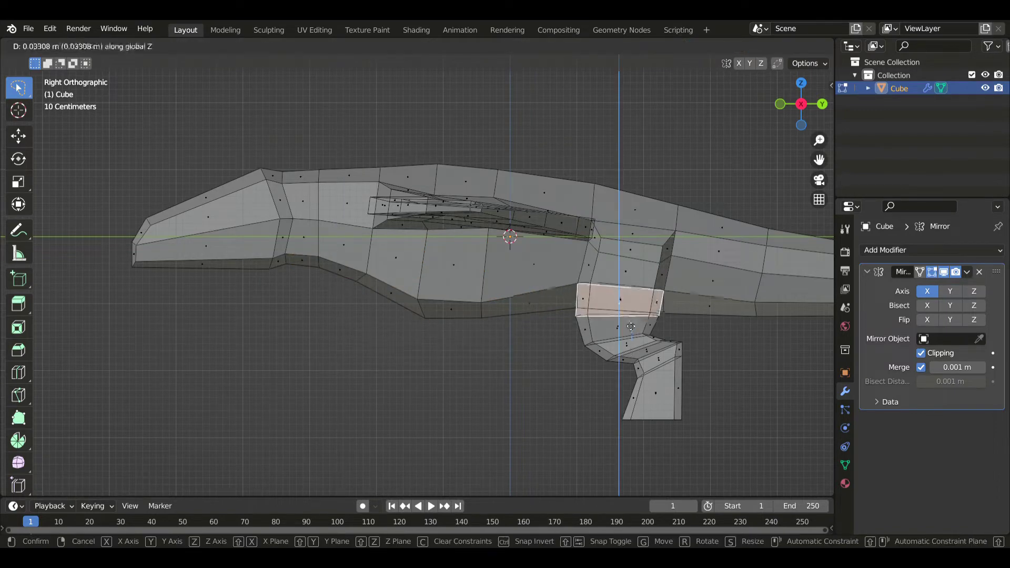
left_click(629, 311)
middle_click_drag(629, 311, 539, 311)
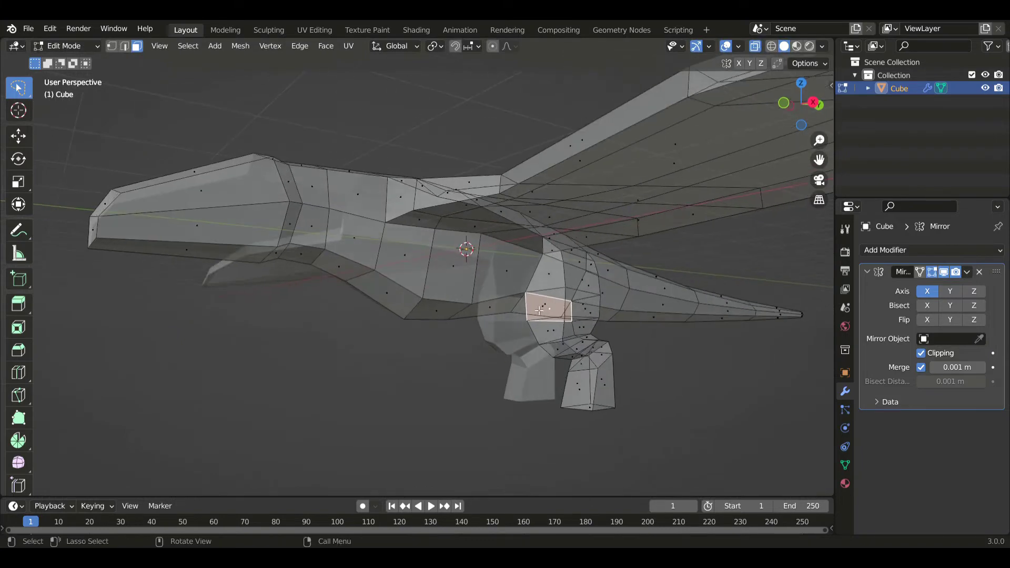
key("KP_3")
key("g")
key("z")
left_click(497, 314)
Select the lower edge of the tail just behind the hind leg and move it along Z.
scroll(496, 315, "down", 2)
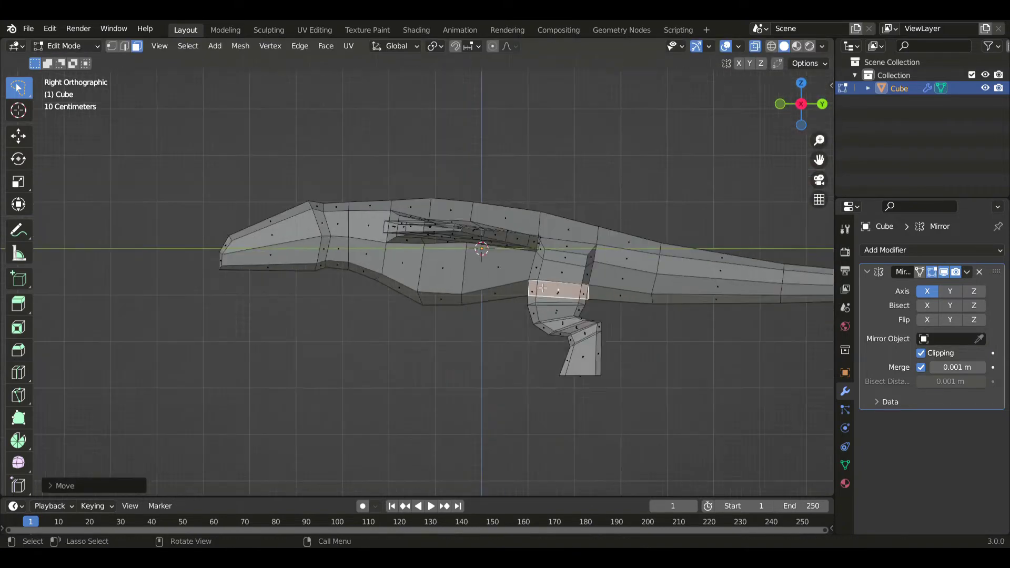
middle_click_drag(528, 315, 514, 315, "shift")
key("g")
right_click(514, 315)
key("2")
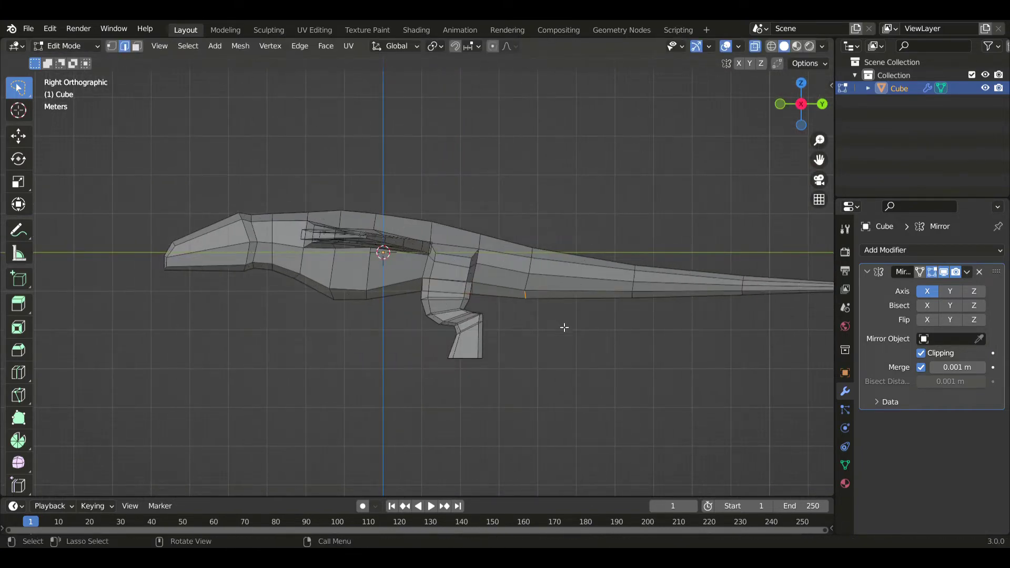
key("g")
key("z")
left_click(563, 309)
Add a loop cut along the wing's length between its middle loop and the trailing edge.
scroll(481, 287, "up", 2)
middle_click_drag(480, 287, 499, 345)
key("KP_7")
middle_click_drag(547, 295, 383, 298, "shift")
scroll(334, 241, "down", 1)
scroll(507, 342, "up", 1)
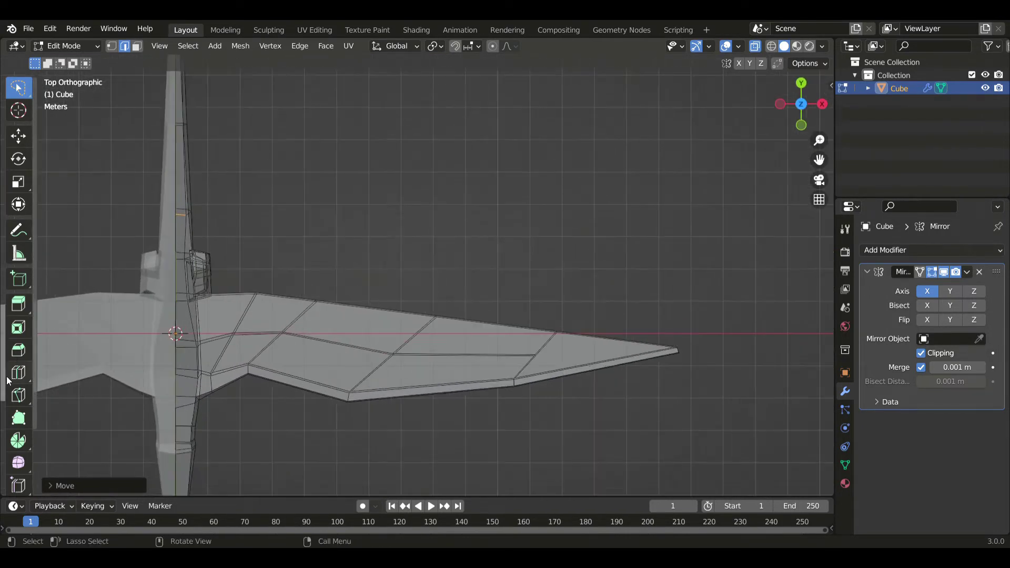
left_click(8, 377)
left_click(17, 88)
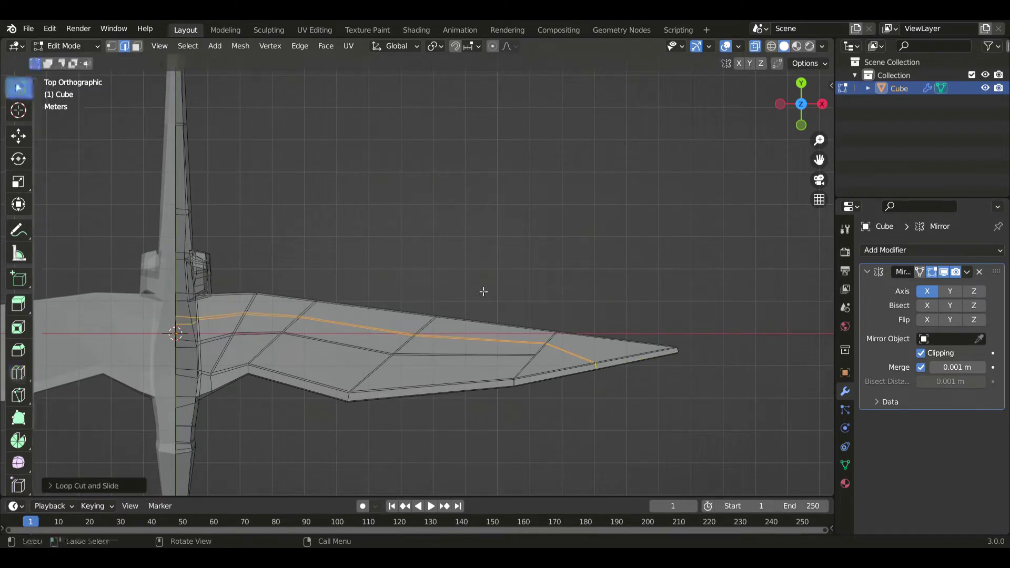
Move the end vertices of the wing's middle loop near the wing tip inward in top view.
scroll(563, 356, "up", 1)
key("1")
left_click_drag(574, 383, 572, 382)
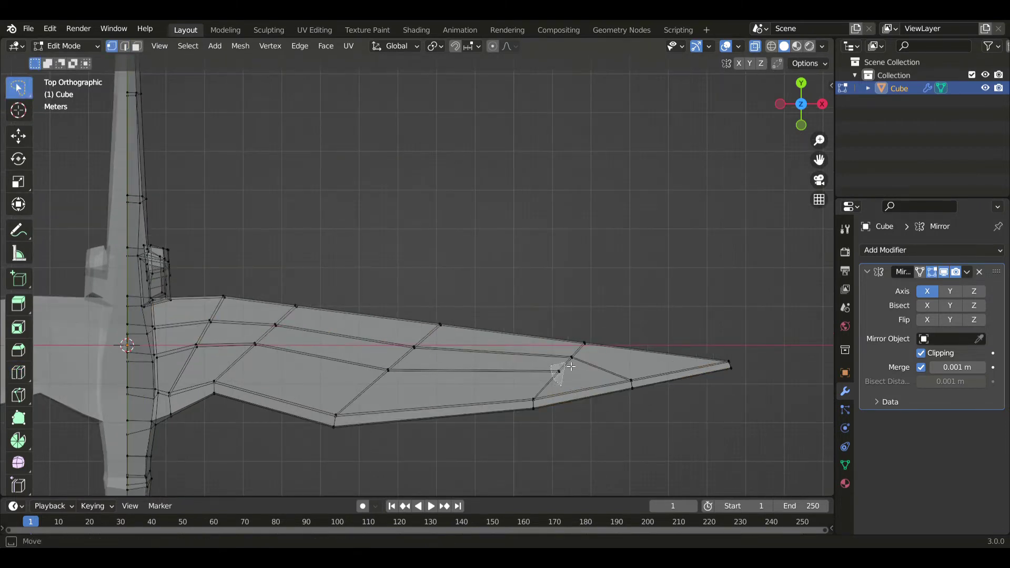
key("g")
left_click(492, 386)
Move and rotate the trailing-edge and adjoining loop vertices near the wing tip to push that corner outward and back.
left_click_drag(648, 328, 649, 354)
key("g")
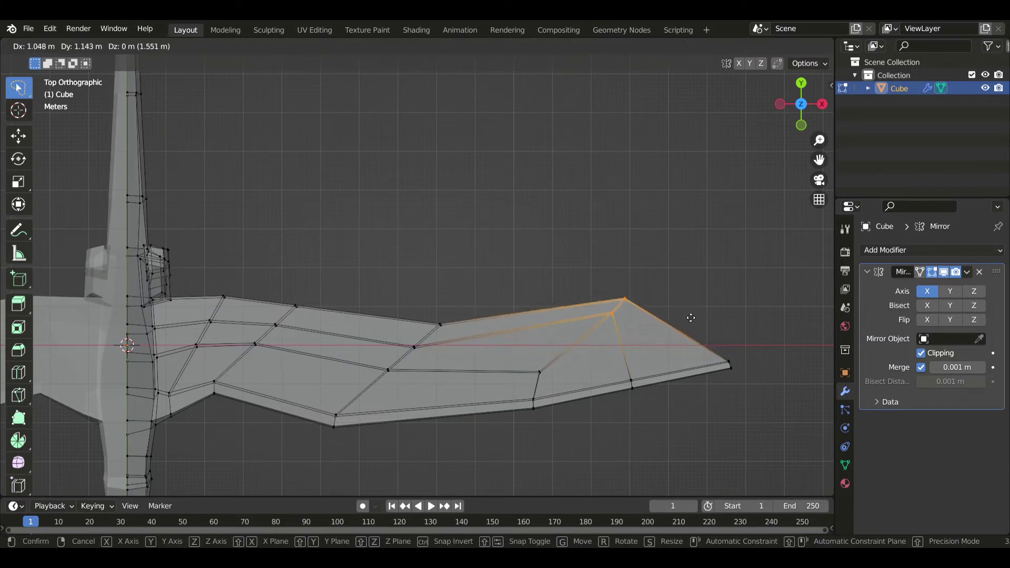
left_click(690, 315)
key("r")
left_click(694, 342)
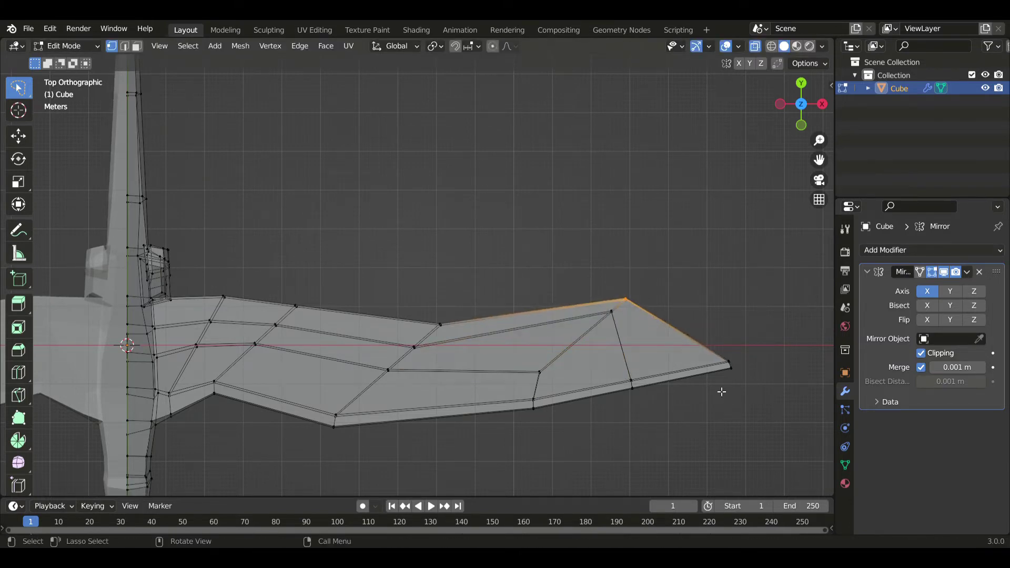
key("g")
left_click(509, 343)
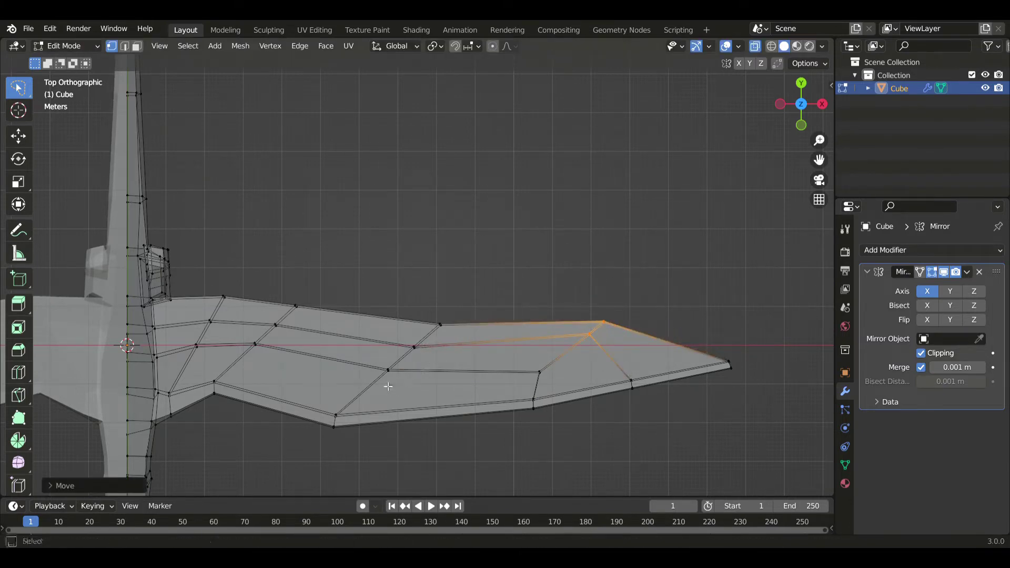
Pull the mid-wing trailing-edge vertices back to a peak and reposition the two inner loop vertices in front of them.
key("g")
mouse_move(388, 386)
left_mouse_down()
mouse_move(521, 297)
mouse_move(406, 307)
mouse_move(394, 345)
left_mouse_up()
left_click(589, 289)
key("r")
left_click(611, 294)
key("g")
left_click(383, 381)
mouse_move(435, 310)
left_mouse_down()
mouse_move(465, 274)
mouse_move(490, 300)
left_mouse_up()
key("g")
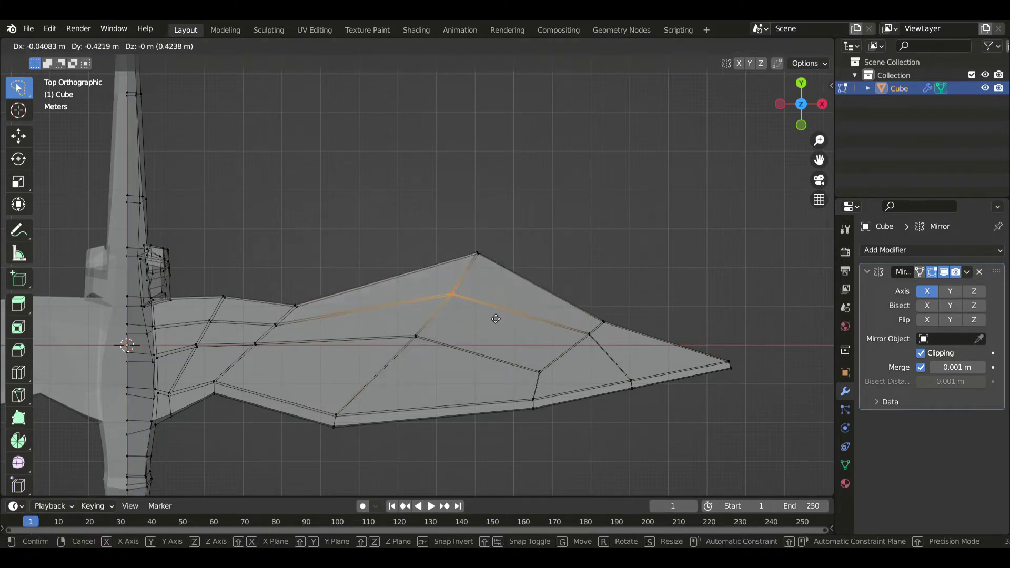
left_click(495, 329)
Reposition the inner vertices of the two lengthwise wing loops near the wing tip.
left_click_drag(554, 396, 568, 362)
key("g")
left_click(561, 364)
middle_click_drag(493, 357, 541, 352, "shift")
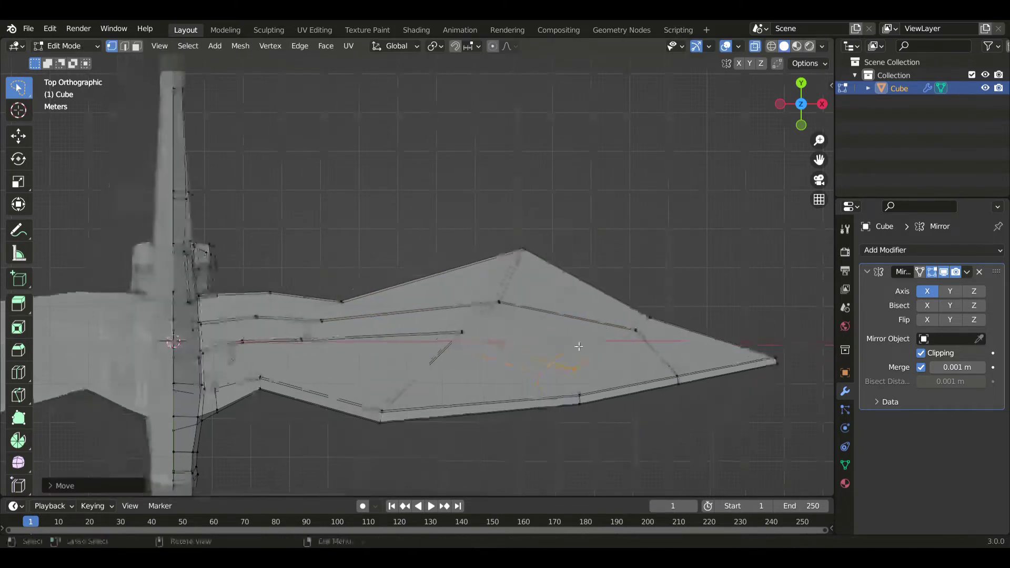
left_click_drag(579, 346, 673, 351)
key("g")
left_click(653, 367)
Move the trailing-edge peak of the mid-wing farther toward the wing tip and shift the adjoining inner loop vertex with it.
middle_click_drag(466, 322, 544, 315, "shift")
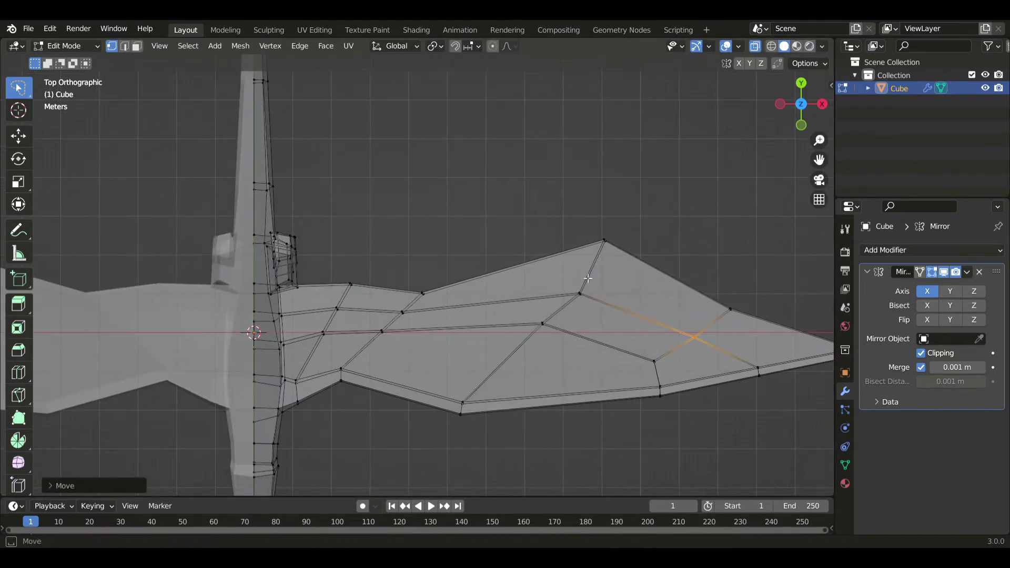
left_click_drag(584, 282, 690, 256)
key("g")
left_click(741, 263)
scroll(679, 284, "down", 1)
key("g")
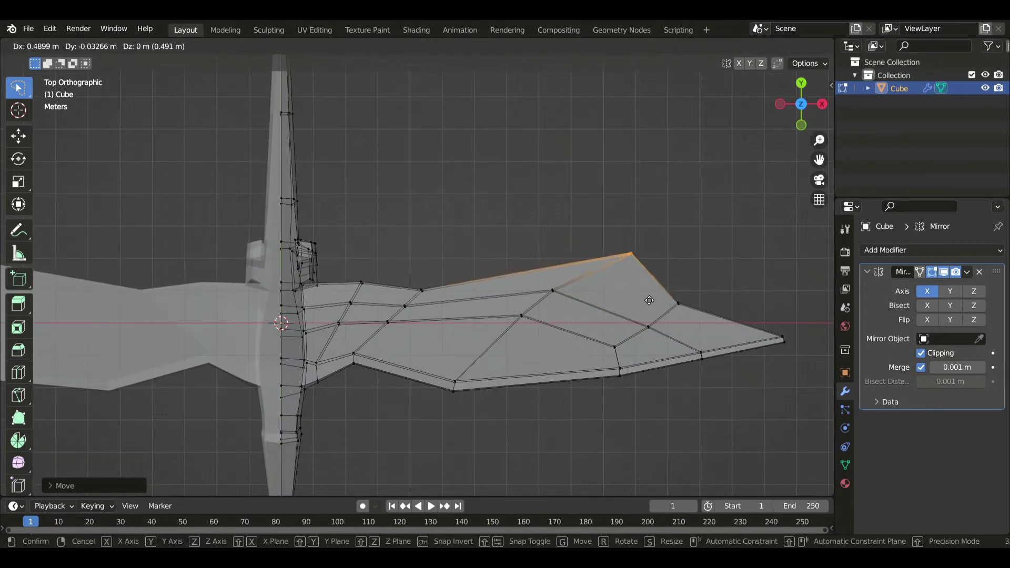
left_click(650, 298)
left_click(552, 290)
key("g")
left_click(616, 302)
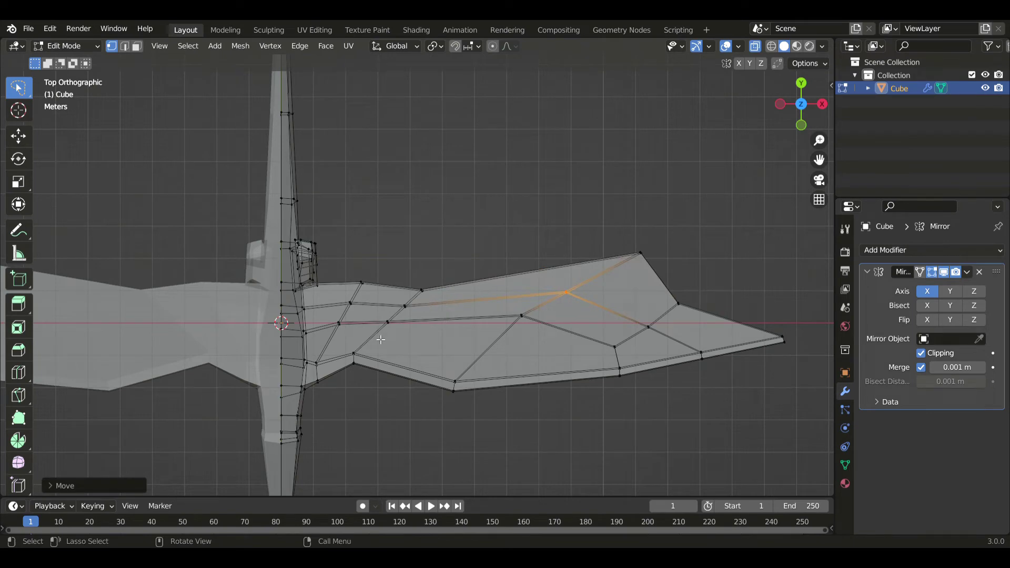
Move and rotate the inner-wing cross row of vertices away from the body and toward the trailing edge.
left_click_drag(381, 340, 506, 268)
key("g")
left_click(534, 320)
key("r")
left_click(535, 304)
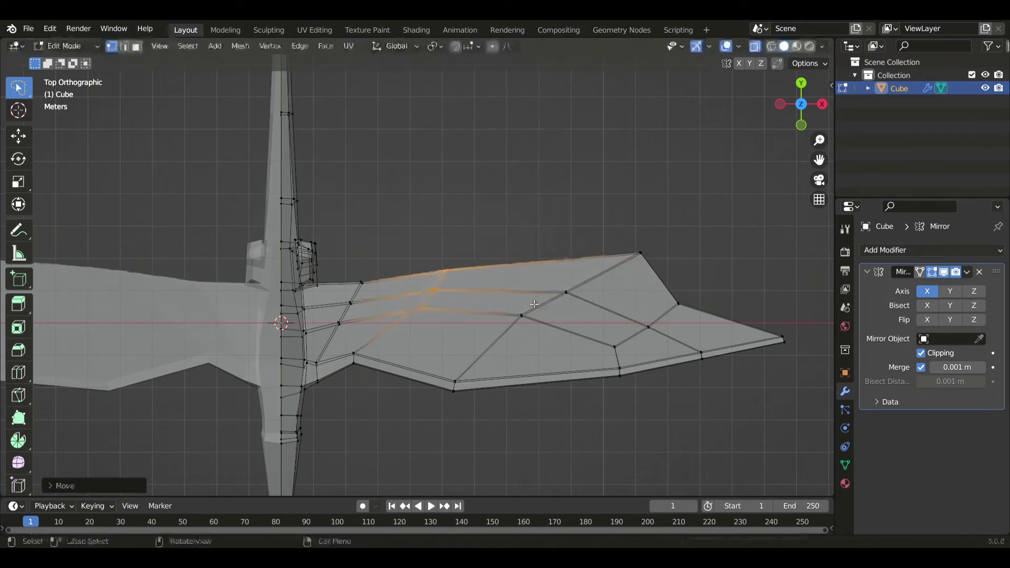
Reposition the two interior vertices of the inner-wing row individually, pulling them toward the leading edge to even out the row.
key("g")
left_click(452, 339)
key("g")
left_click(440, 369)
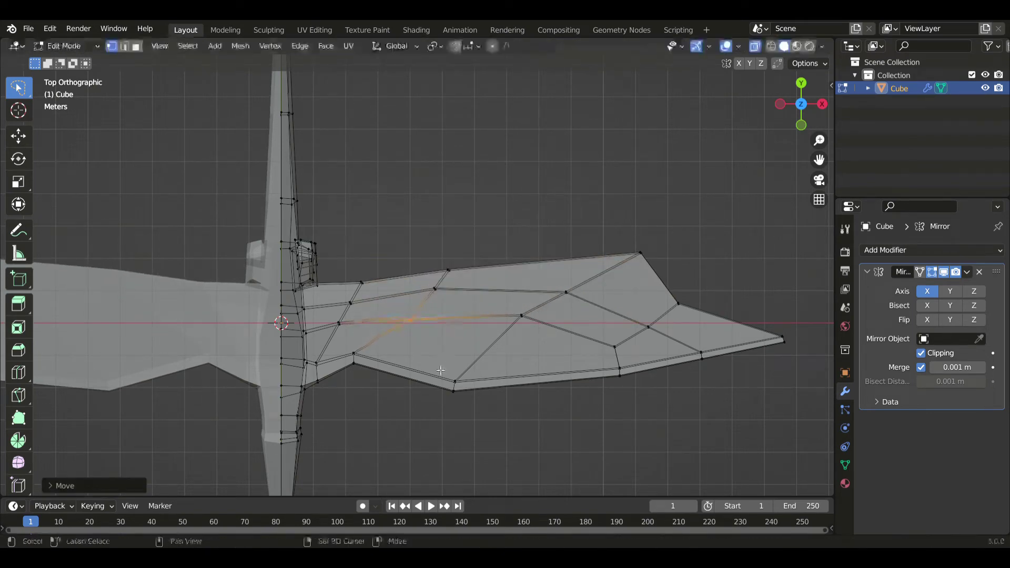
left_click_drag(471, 289, 470, 298)
key("g")
left_click(474, 332)
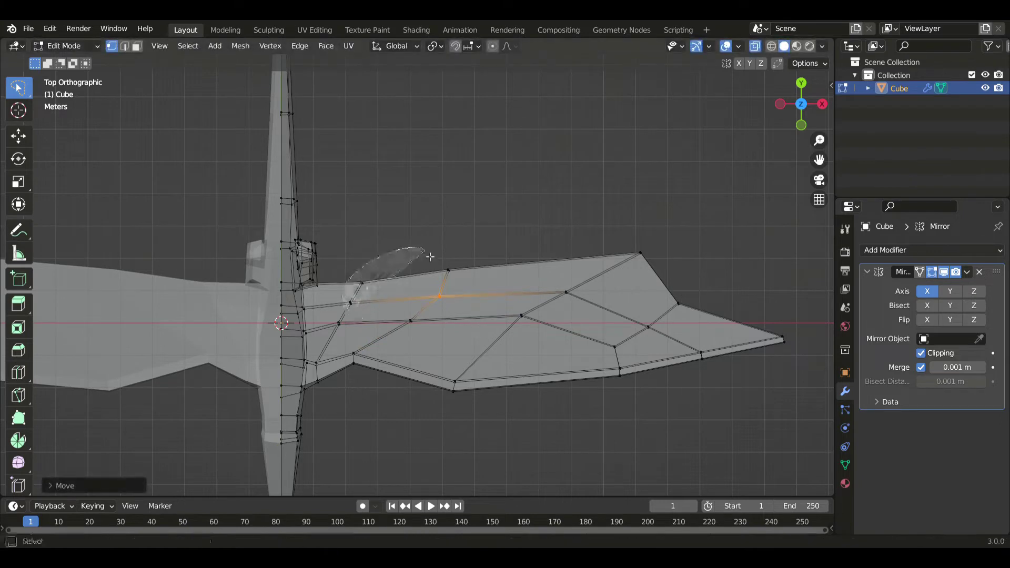
Shift the vertices of the row nearest the wing root toward the leading edge and the body.
right_click_drag(431, 257, 429, 259, "ctrl")
key("g")
left_click(330, 326)
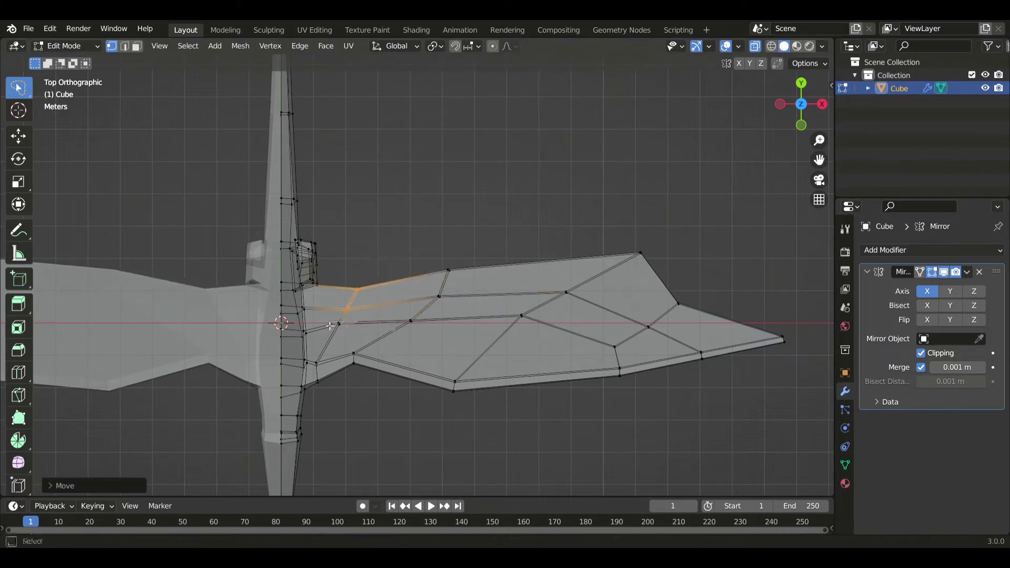
left_click(369, 334)
right_click_drag(387, 299, 401, 310, "ctrl")
key("g")
left_click(321, 344)
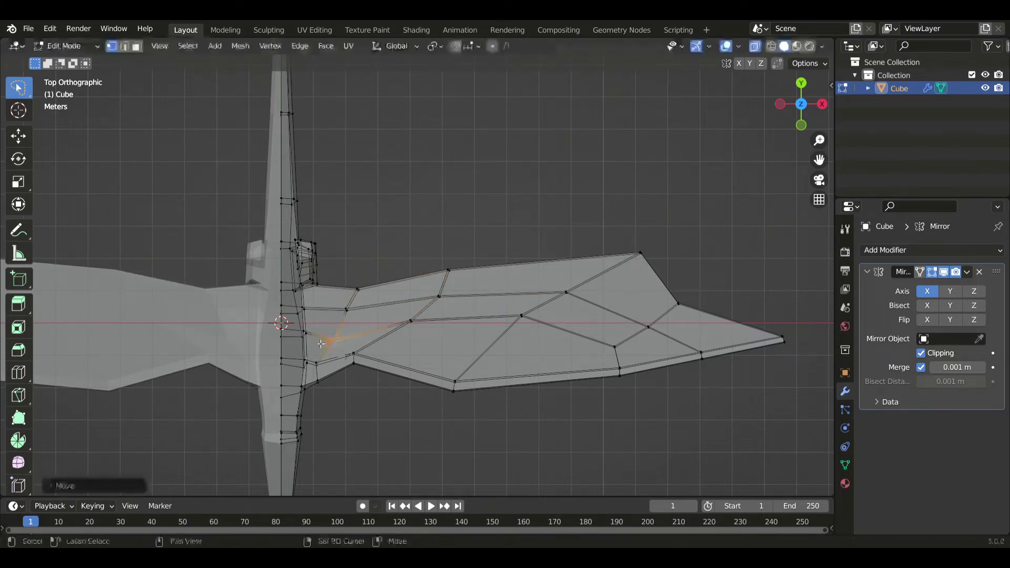
Fine-tune the root row by nudging its upper interior vertex and trailing-edge vertex closer to the body.
key("g")
left_click(387, 347)
mouse_move(368, 310)
left_mouse_down()
mouse_move(394, 273)
mouse_move(400, 286)
left_mouse_up()
key("g")
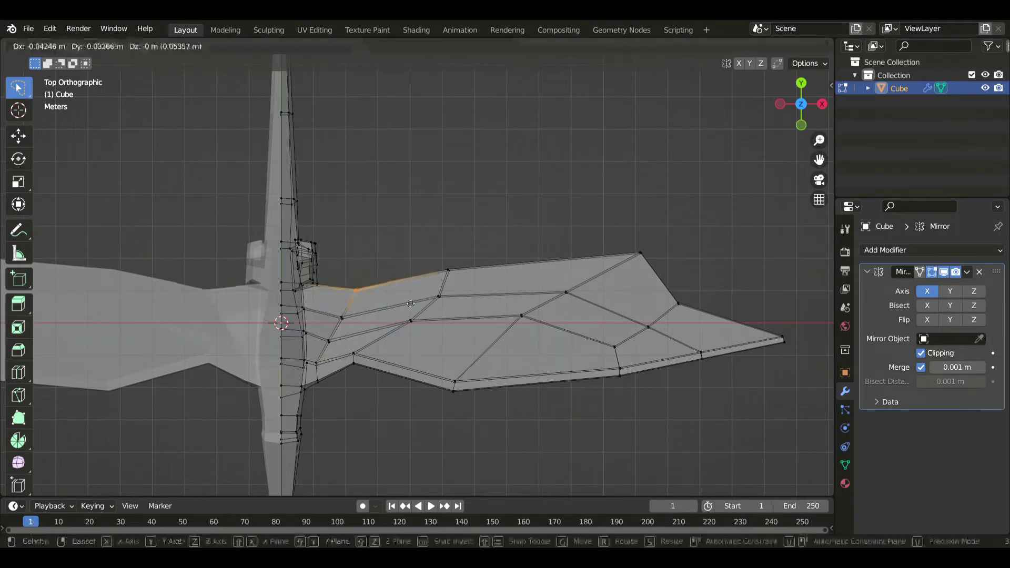
left_click(394, 329)
Select the inner-wing cross row again, move it slightly toward the body and rotate it to follow the wing's flow.
right_click_drag(491, 278, 474, 316, "ctrl")
key("g")
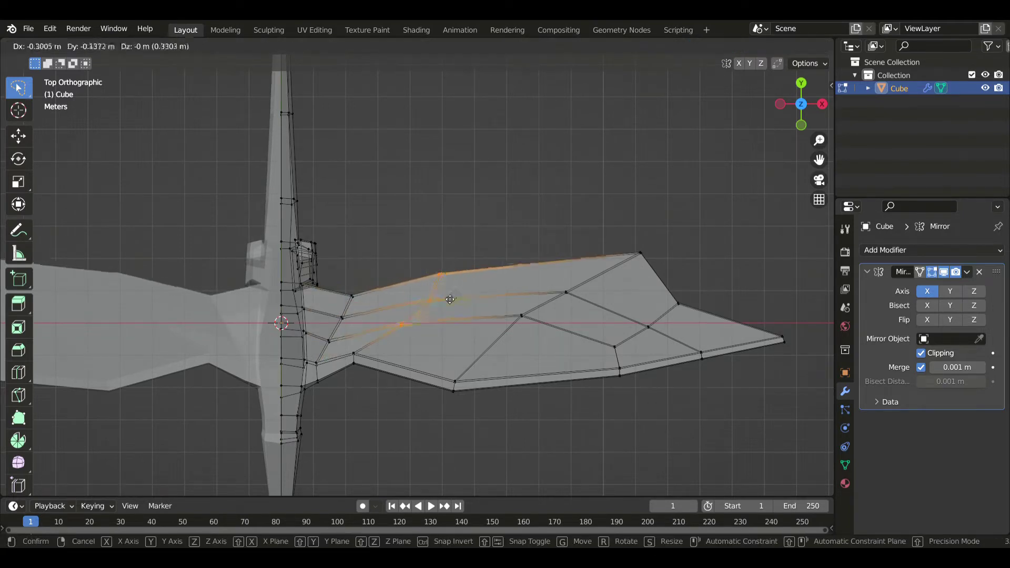
key("r")
left_click(516, 305)
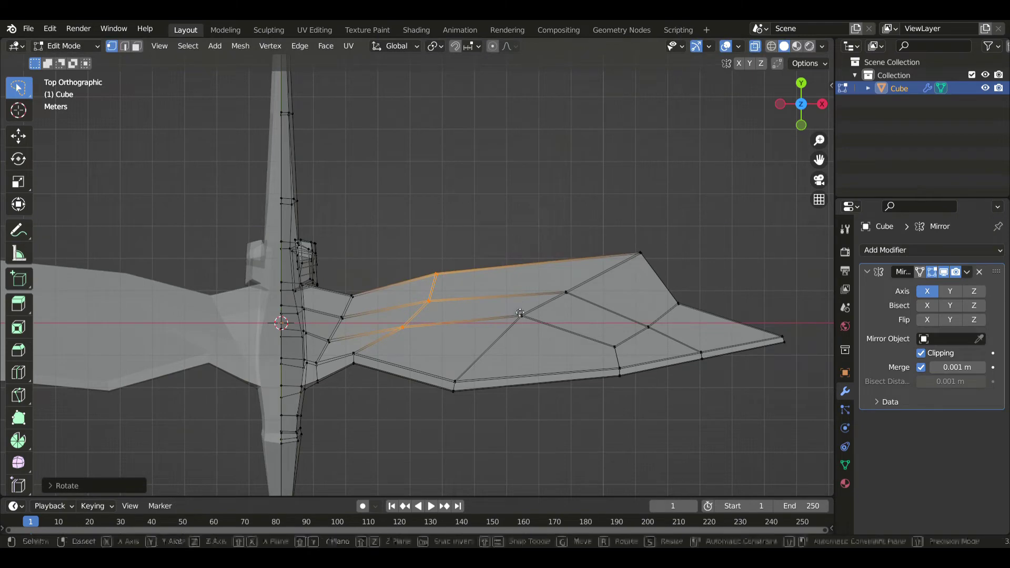
Rotate the mid-wing cross row of vertices and move it toward the body and leading edge.
left_click_drag(465, 315, 689, 240)
key("r")
left_click(656, 239)
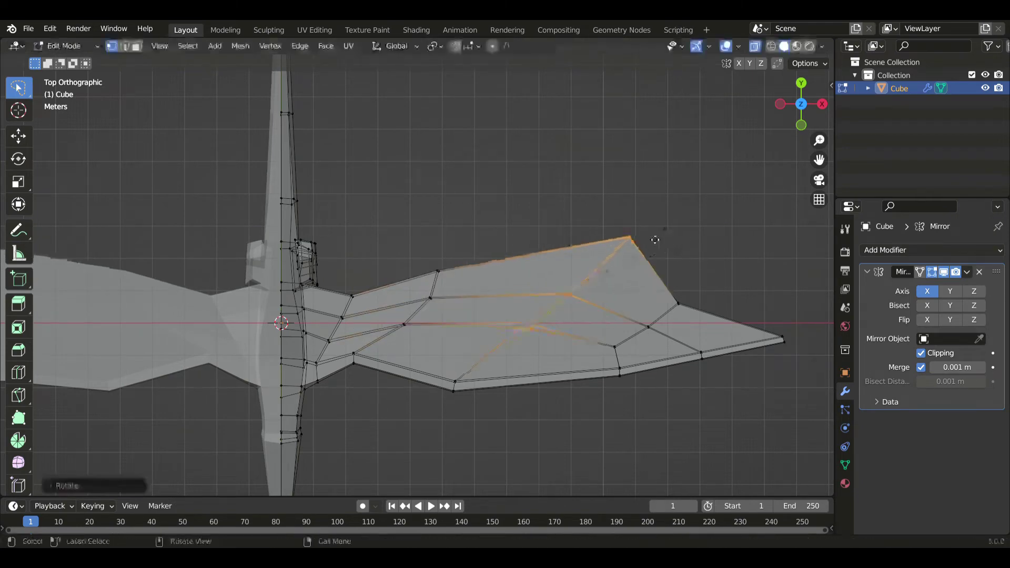
key("g")
left_click(627, 260)
Reposition the mid-wing trailing-edge corner vertex to reshape the wing's back outline.
left_click(583, 266)
key("g")
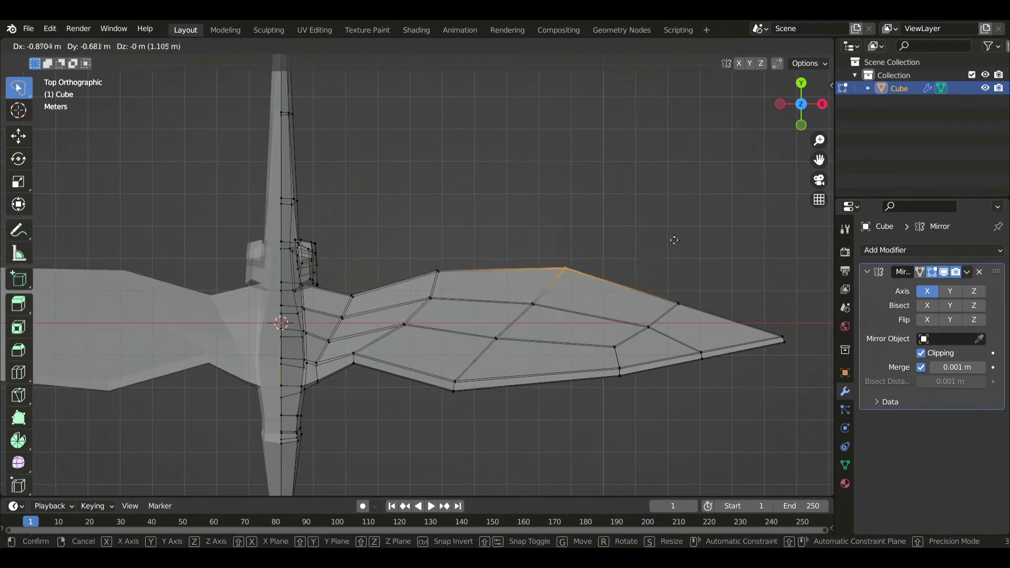
left_click(695, 169)
key("g")
left_click(652, 194)
Move the outer trailing-edge vertex near the wing tip slightly toward the body.
mouse_move(658, 287)
left_mouse_down()
mouse_move(687, 325)
mouse_move(740, 259)
left_mouse_up()
key("g")
left_click(650, 282)
scroll(646, 332, "down", 3)
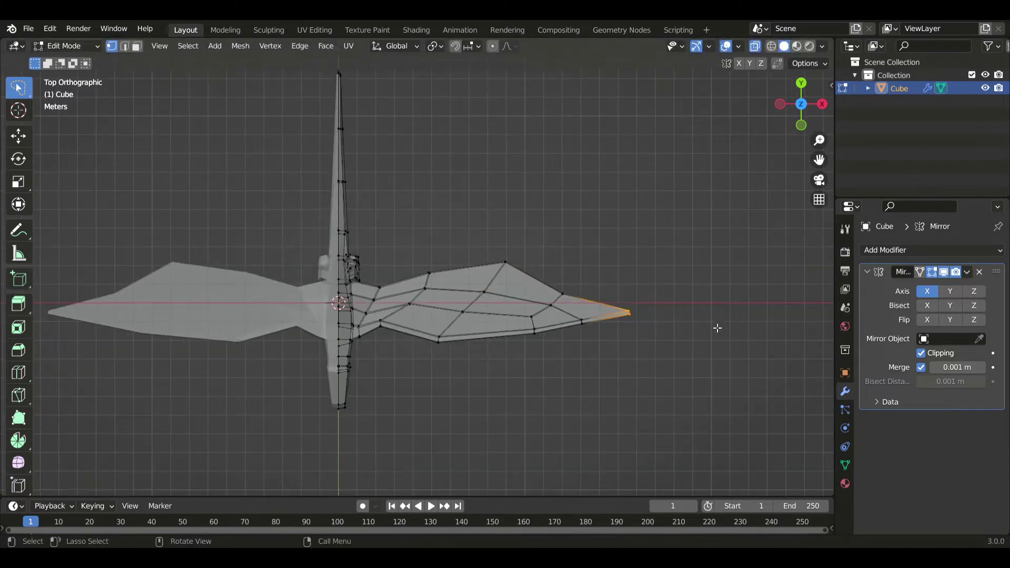
left_click(742, 325)
scroll(597, 299, "up", 1)
left_click(523, 271)
key("g")
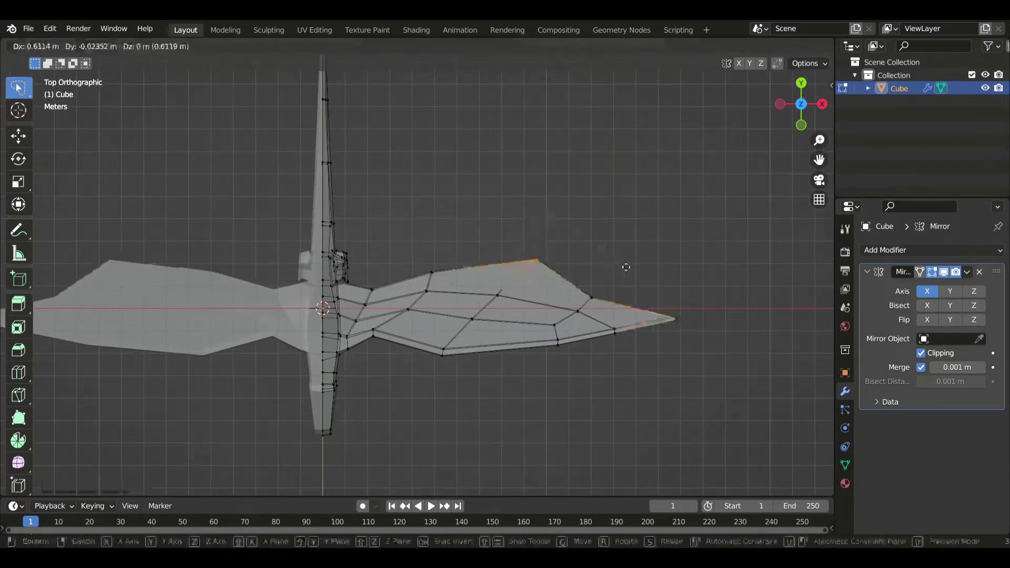
key("Escape")
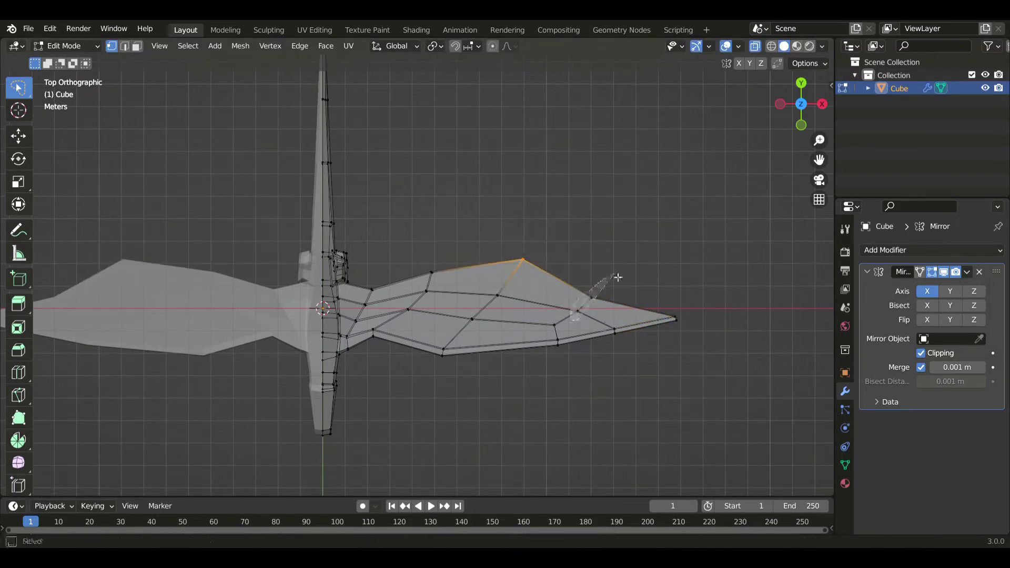
Move the outer row's trailing-edge and interior vertices toward the wing tip and rotate the pair.
key("g")
left_click(678, 319)
key("r")
left_click(679, 346)
key("g")
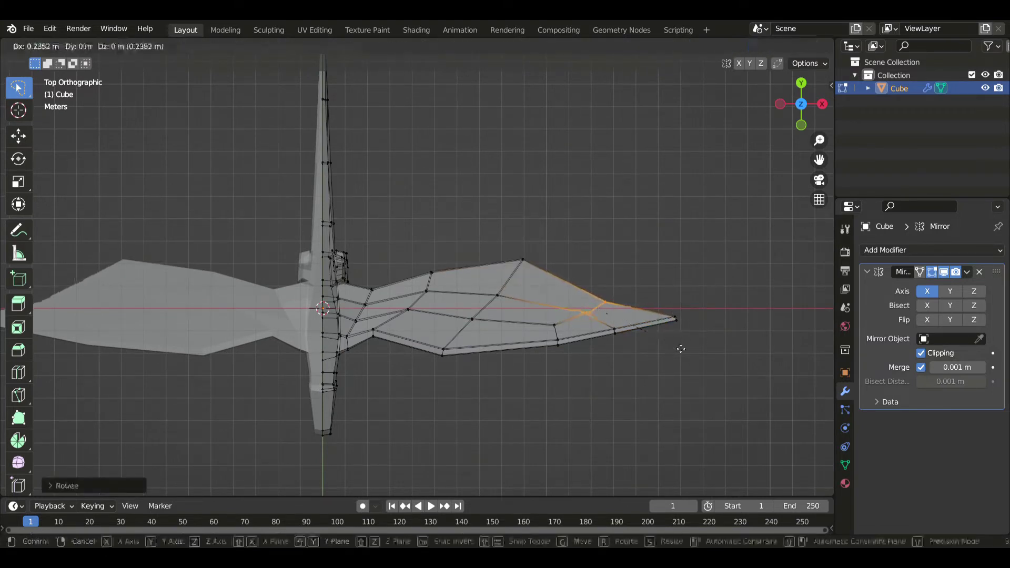
left_click(680, 350)
Shift the outer vertex pair back toward the leading edge and the body, and rotate it to flatten its angle.
mouse_move(624, 313)
left_mouse_down()
mouse_move(614, 312)
mouse_move(698, 291)
left_mouse_up()
key("g")
left_click(670, 328)
key("g")
left_click(671, 299)
key("r")
left_click(657, 312)
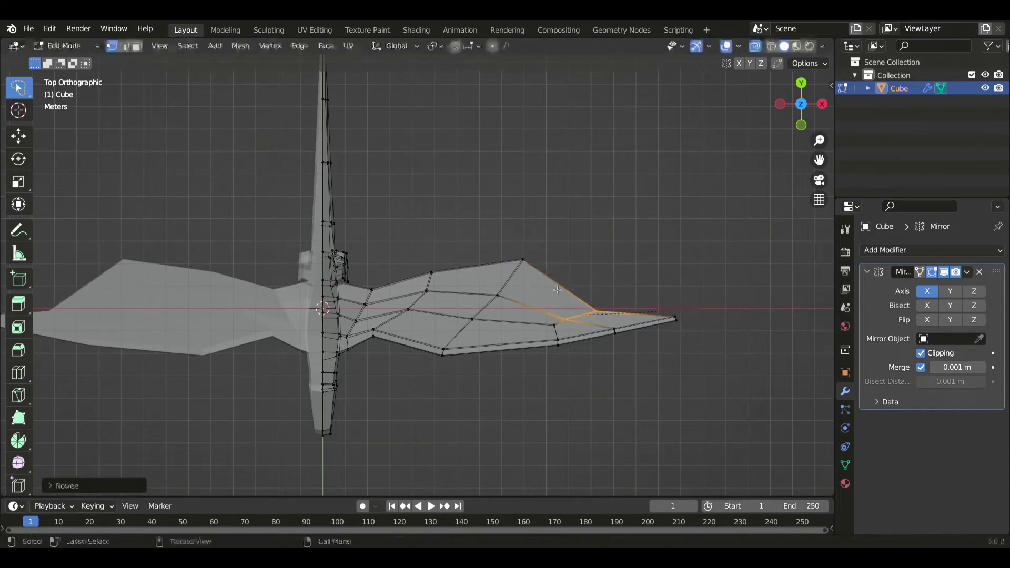
Move the mid-wing trailing-edge corner vertex outward toward the wing tip.
left_click_drag(538, 287, 538, 238)
key("g")
left_click(663, 259)
Add loop cuts across the wing on both sides of the mid-wing row and slide the inner loop toward the body.
left_click(18, 372)
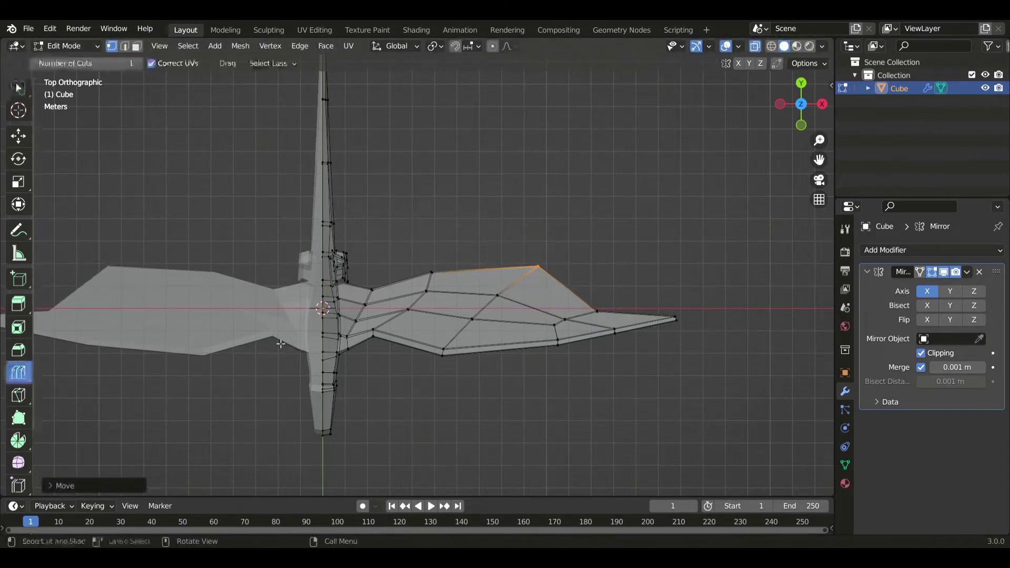
scroll(526, 326, "down", 1)
scroll(543, 332, "up", 1)
scroll(543, 332, "up", 2)
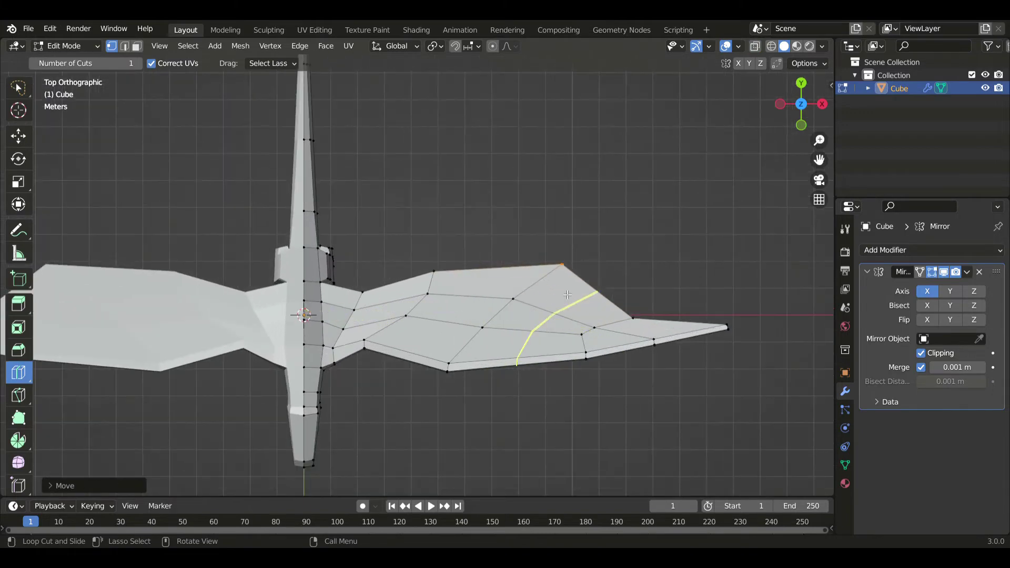
left_click(17, 88)
key("alt+z")
scroll(433, 299, "up", 1)
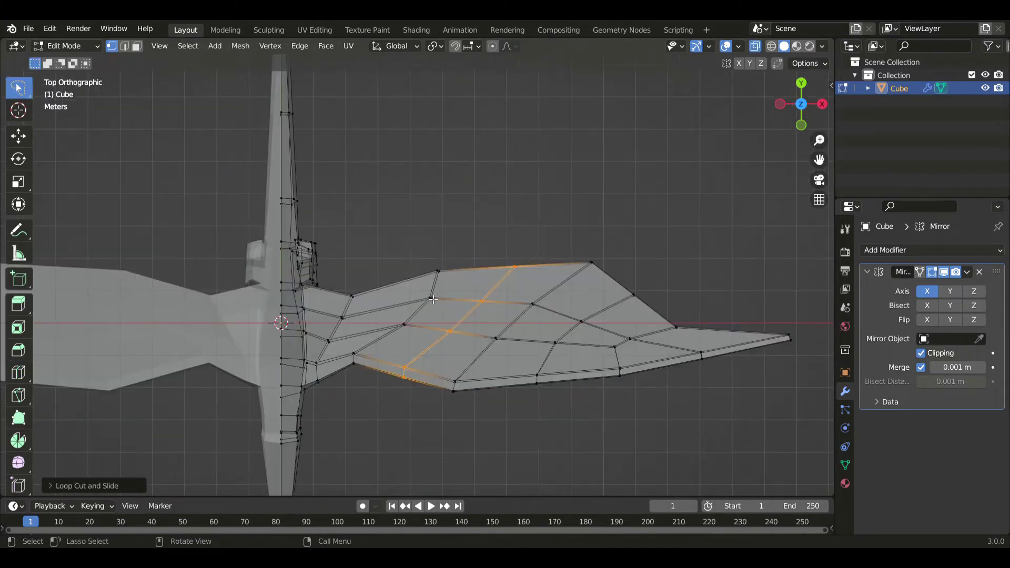
key("g")
key("g")
left_click(421, 286)
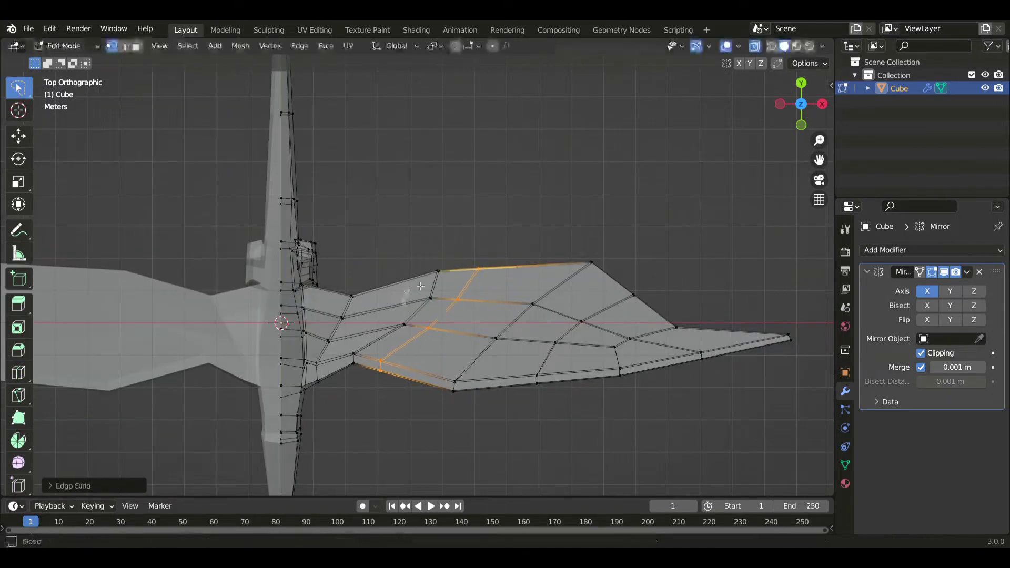
Move the inner row's trailing-edge and interior vertices inward so the new loop's trailing-edge vertex forms the first wing peak.
key("g")
mouse_move(455, 301)
left_mouse_down()
mouse_move(463, 298)
mouse_move(448, 264)
mouse_move(495, 266)
left_mouse_up()
left_click(489, 294)
key("g")
left_click(474, 276)
key("g")
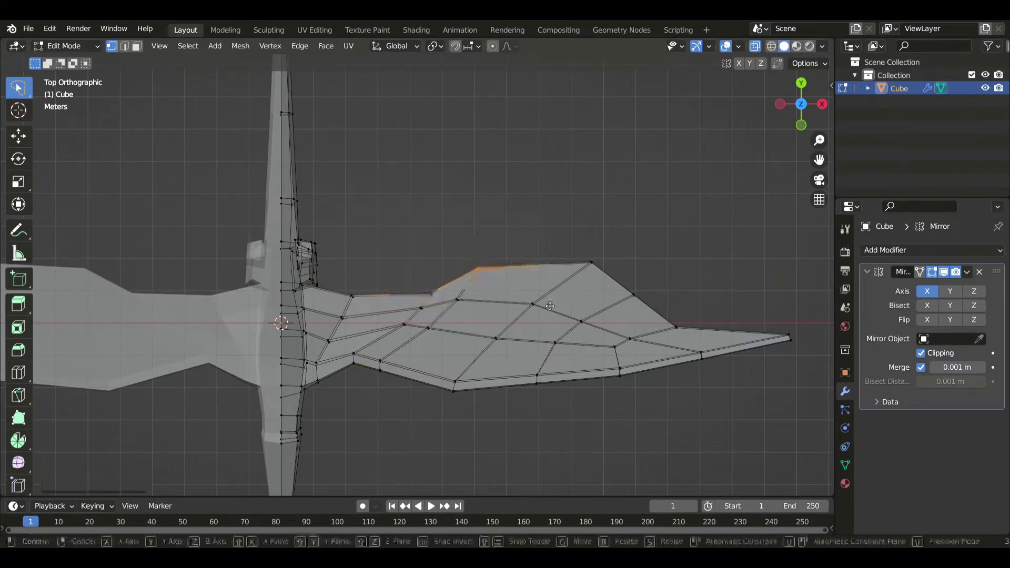
left_click(492, 263)
Pull the mid-wing trailing-edge vertex in as a notch and raise the next one into a second peak, checking in Object Mode.
left_click_drag(561, 280, 642, 258)
key("g")
left_click(603, 294)
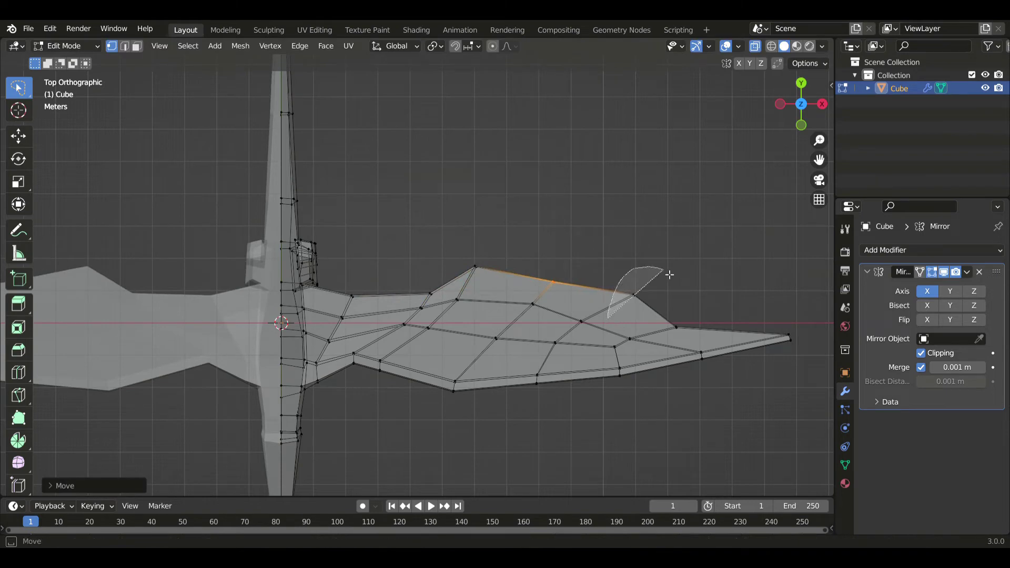
key("g")
left_click(682, 264)
key("Tab")
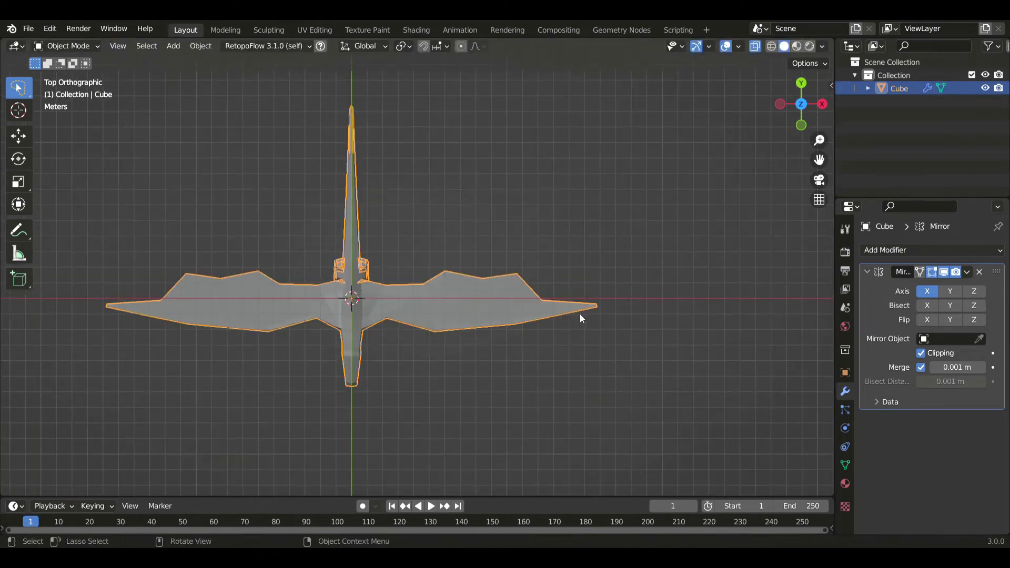
middle_click_drag(580, 314, 434, 295)
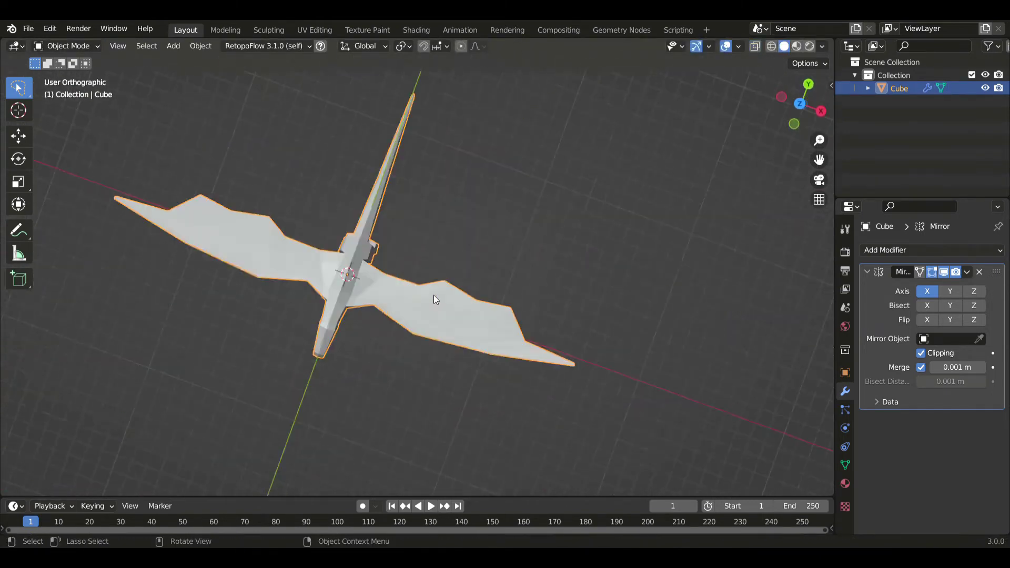
Select the outer wing's trailing-side vertices around the second peak, move them toward the body and rotate them slightly.
key("Tab")
key("KP_7")
left_click_drag(538, 350, 690, 274)
key("g")
left_click(524, 302)
key("r")
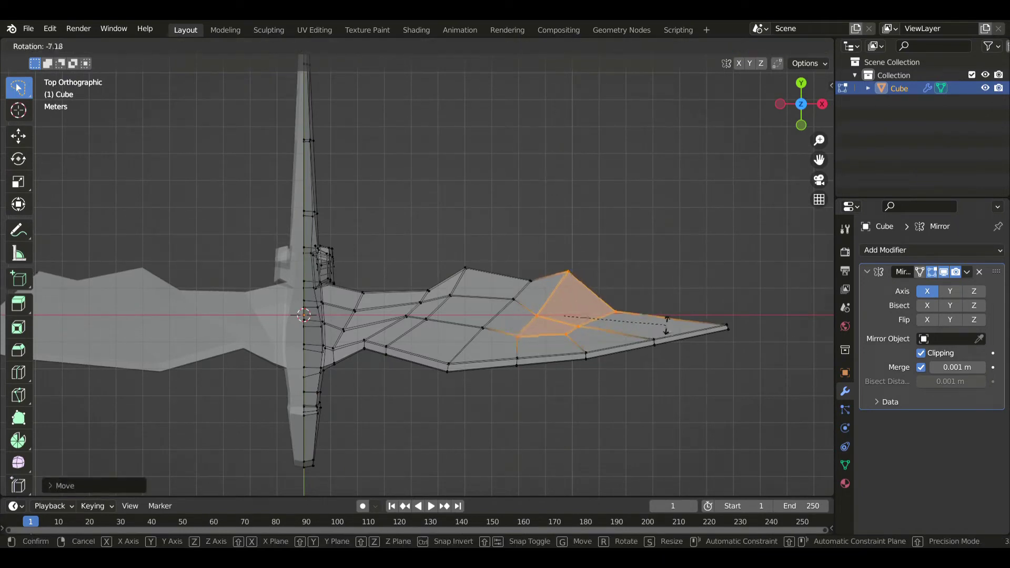
left_click(665, 325)
Move and rotate the vertex row between the two wing peaks toward the body.
left_click_drag(552, 271, 497, 336)
key("g")
left_click(473, 337)
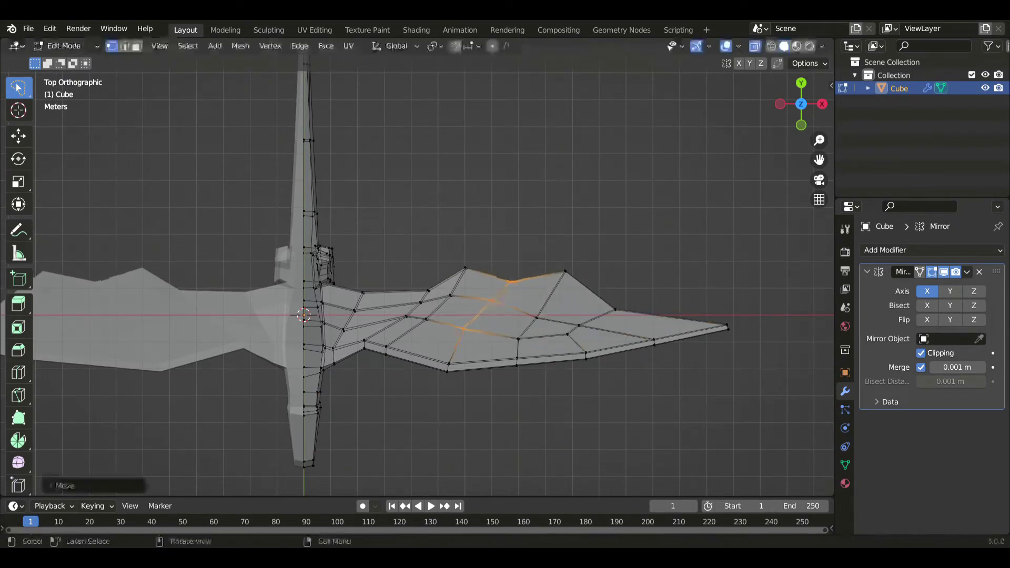
key("r")
left_click(578, 311)
key("g")
left_click(579, 297)
Move the second peak's vertex, the outer trailing-edge vertex and the nearby interior vertex toward the body.
left_click_drag(579, 297, 598, 247)
key("g")
left_click(622, 263)
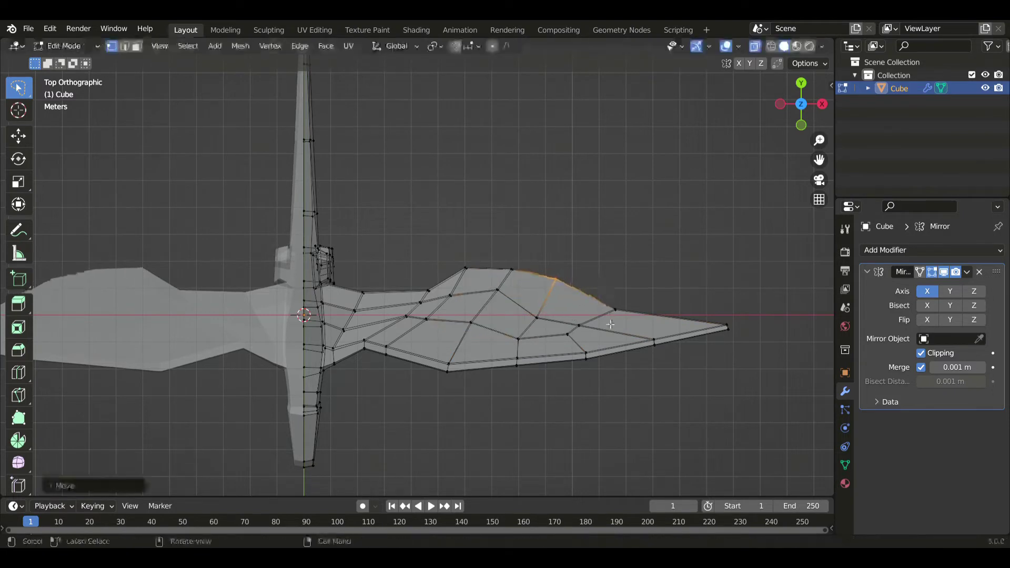
left_click_drag(622, 287, 647, 305)
key("g")
left_click(615, 315)
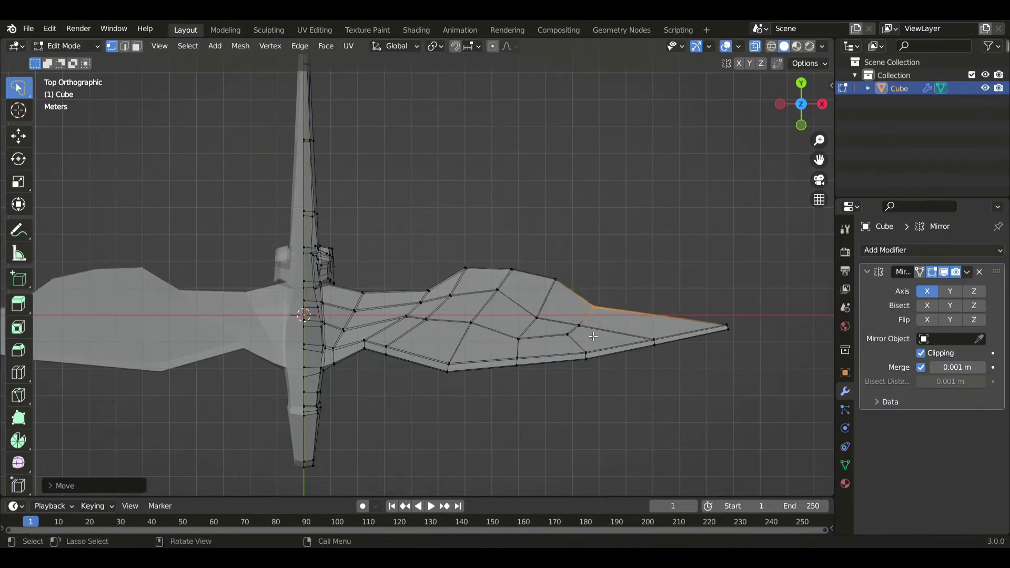
key("g")
left_click(550, 354)
left_click_drag(600, 287, 600, 288)
key("g")
right_click(599, 300)
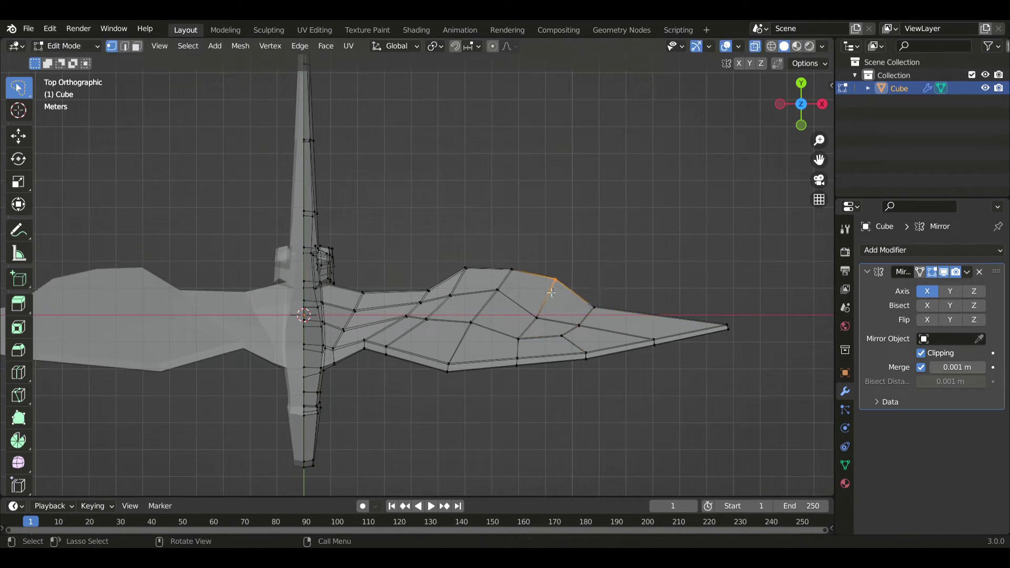
Move the vertices between the peaks toward the leading edge to restore the notch, nudge the neighbouring interior vertex, and review the wings.
key("g")
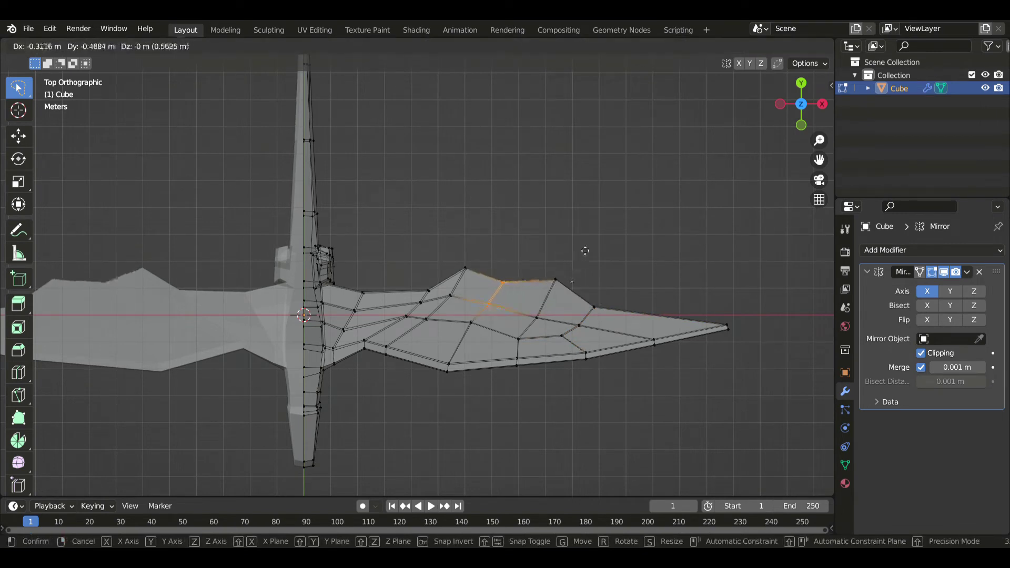
left_click(585, 247)
key("alt+z")
key("alt+z")
left_click_drag(541, 331, 548, 320)
key("g")
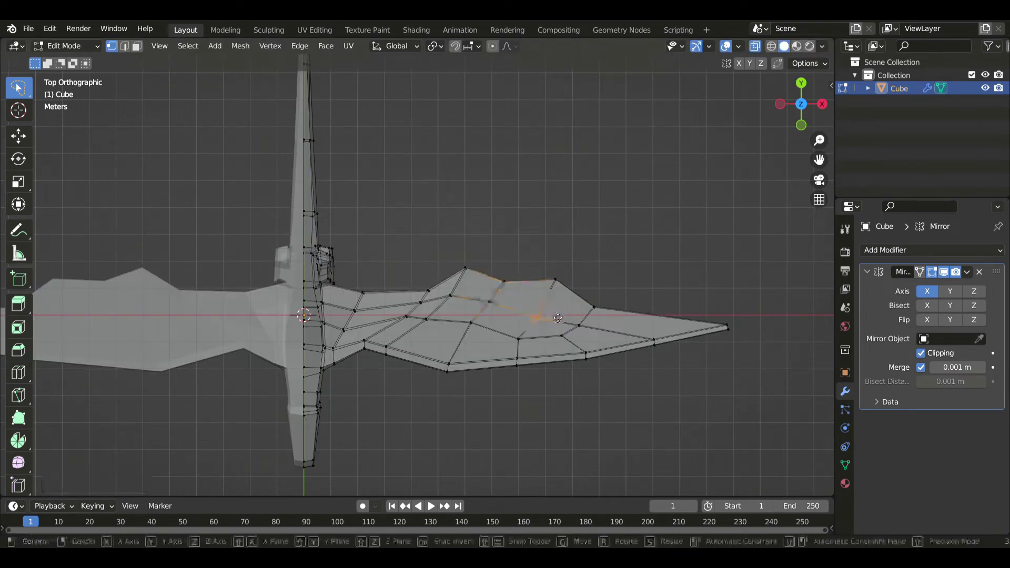
left_click(558, 318)
scroll(448, 298, "down", 3)
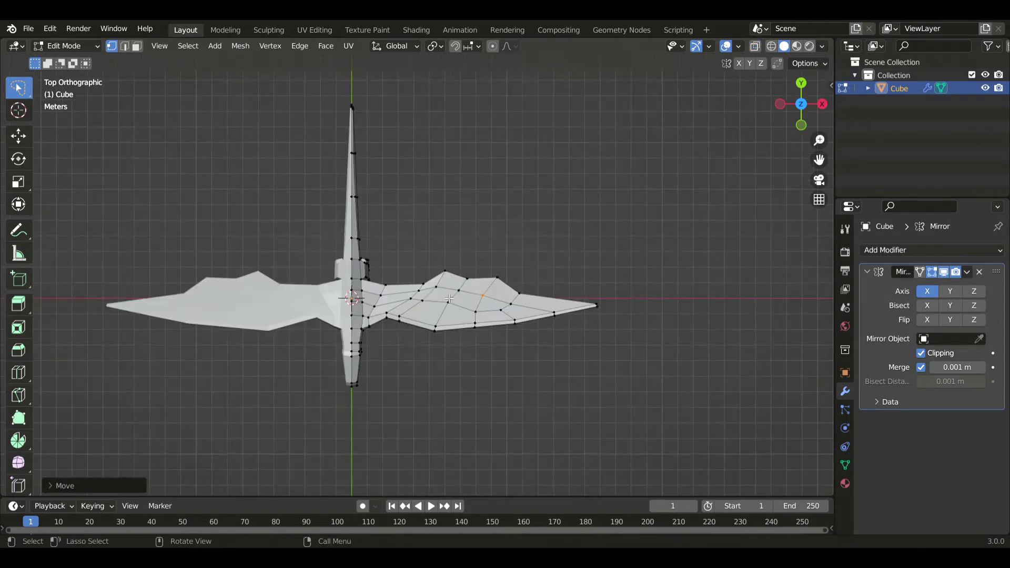
key("Tab")
middle_click_drag(561, 311, 416, 251)
middle_click_drag(493, 274, 541, 335)
Select the edge running along the side of the head, shift it along X and rotate it about Z in the front view.
key("KP_1")
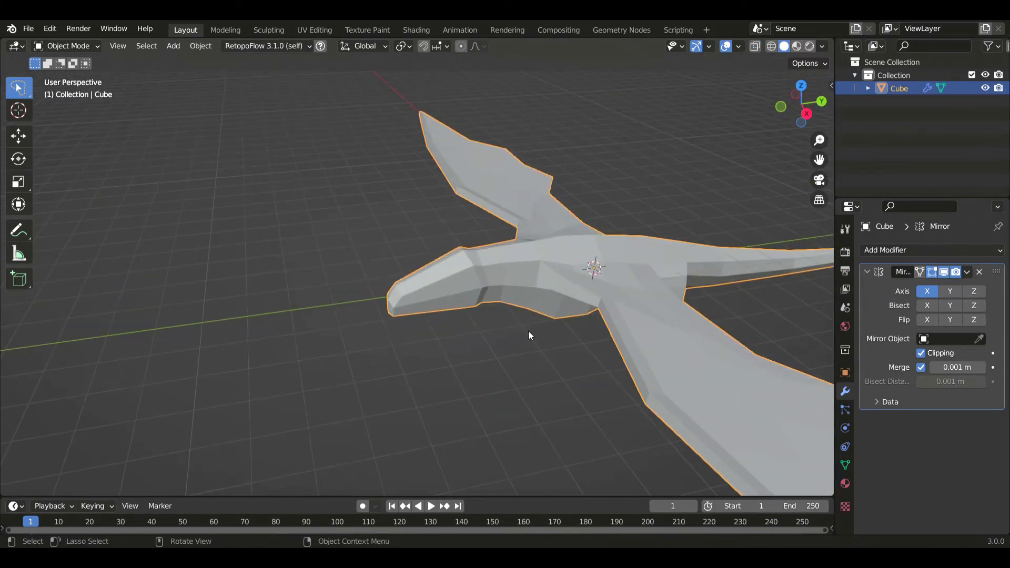
key("KP_3")
scroll(530, 370, "up", 3)
middle_click_drag(529, 370, 473, 266, "shift")
key("Tab")
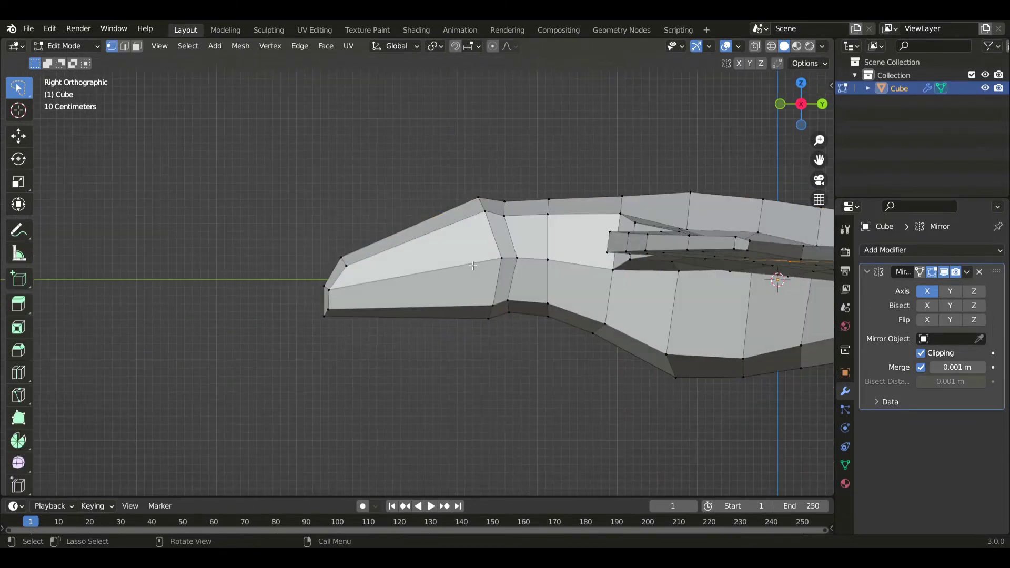
scroll(335, 291, "up", 2)
left_click(480, 263, "ctrl")
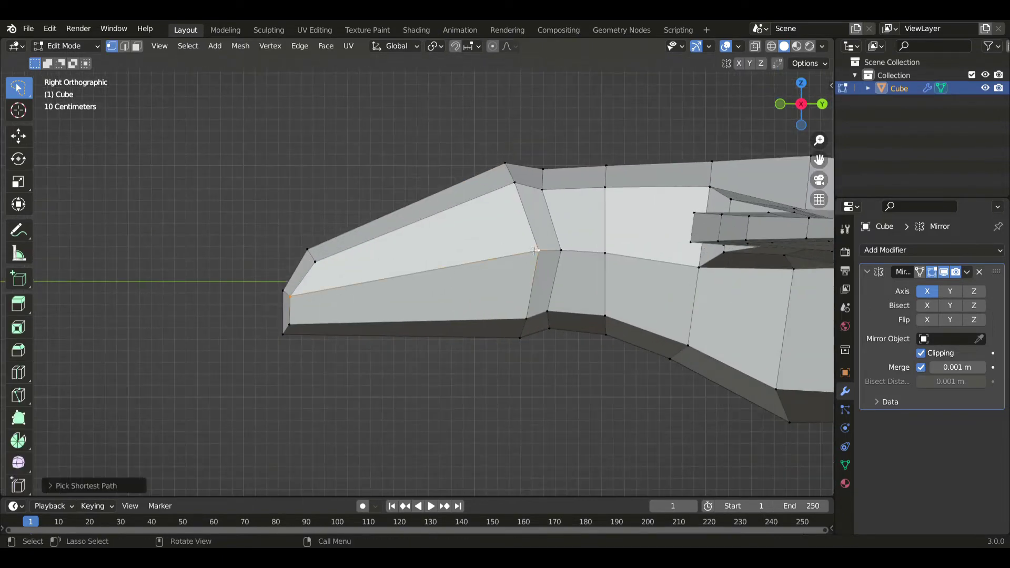
key("KP_1")
key("g")
key("x")
left_click(659, 252)
key("r")
key("z")
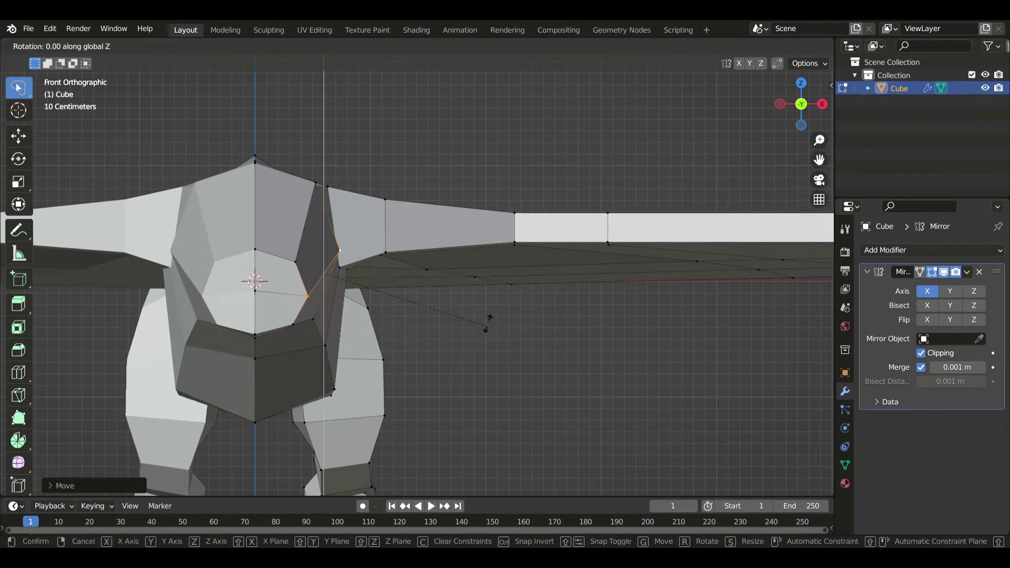
left_click(485, 316)
Add two loop cuts across the head, one near its middle and one closer to the snout tip.
key("KP_3")
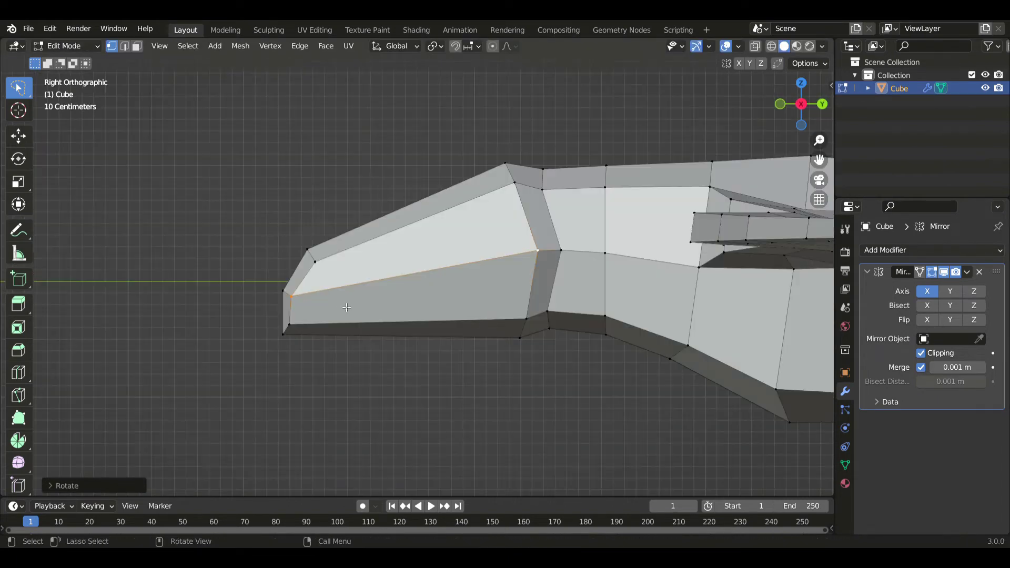
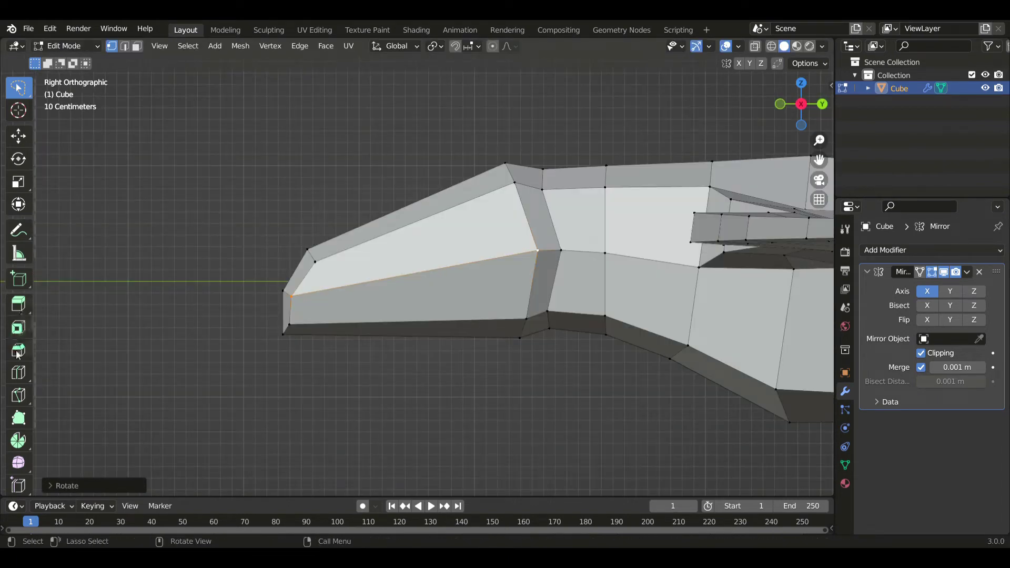
left_click(19, 372)
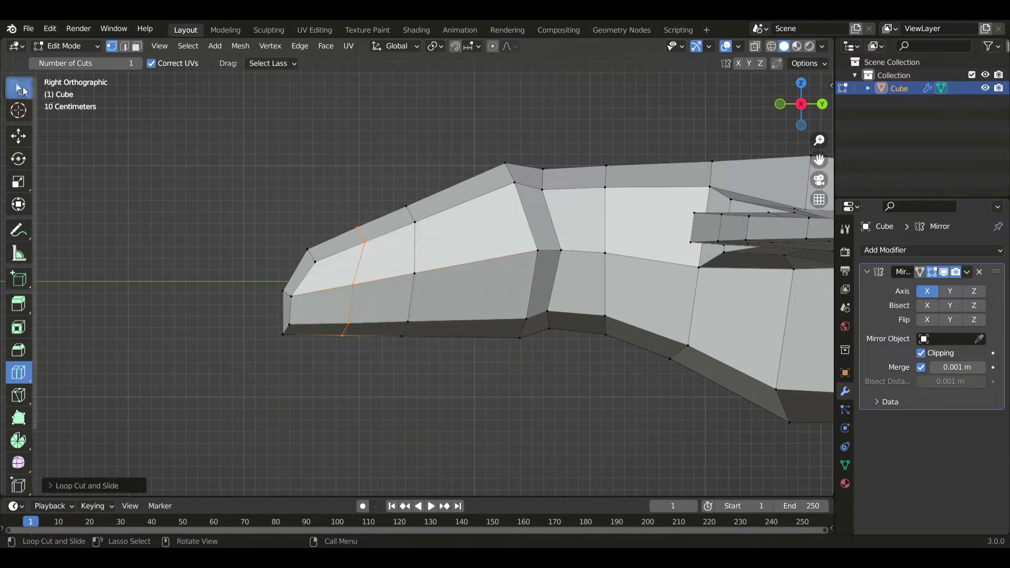
left_click(22, 90)
Extrude the upper side face nearest the snout tip in place and scale it to about 0.8 to form an inset.
scroll(385, 271, "up", 1)
middle_click_drag(348, 278, 418, 264, "shift")
key("3")
left_click(402, 266)
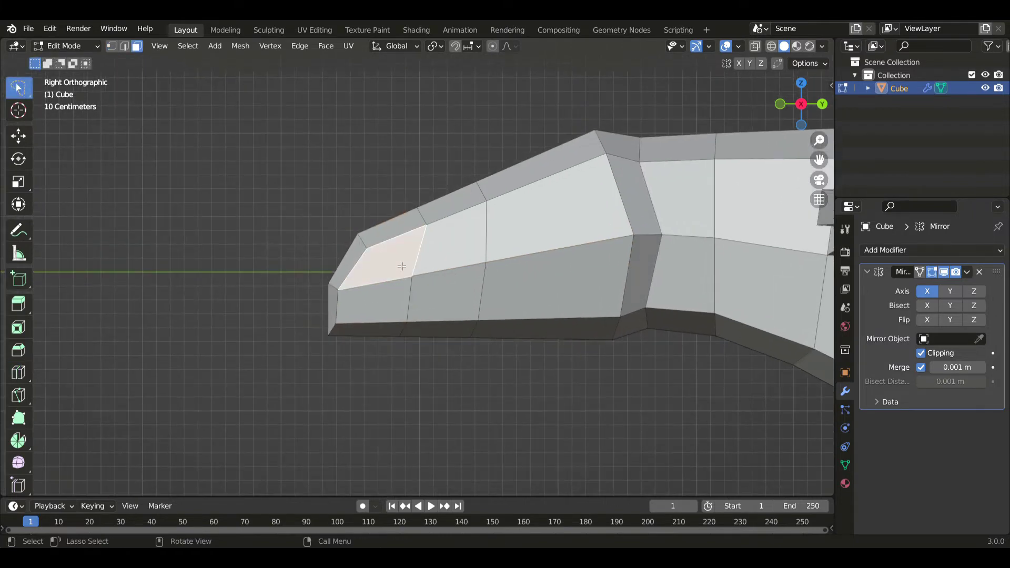
scroll(395, 283, "up", 2)
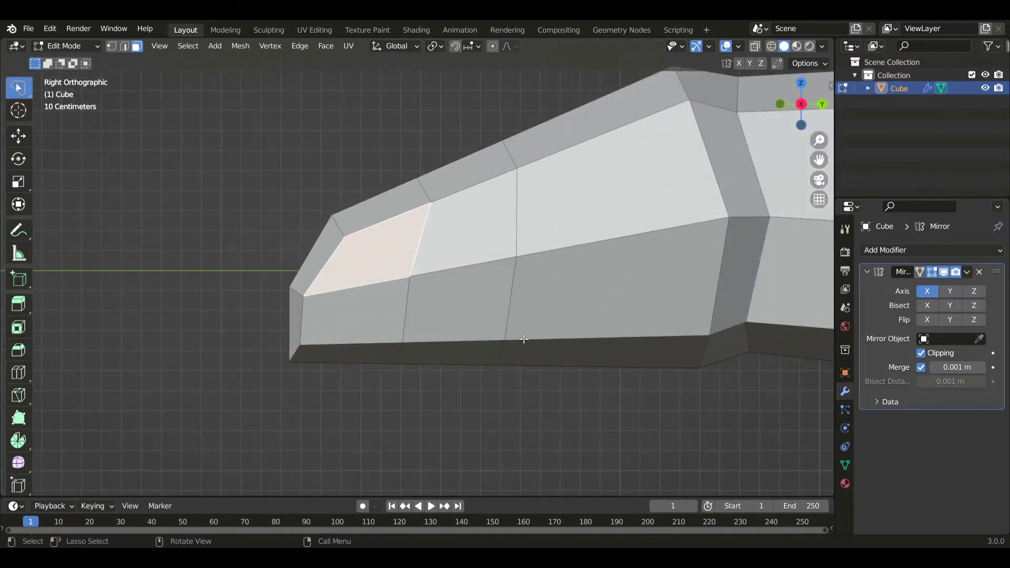
key("e")
key("Escape")
key("s")
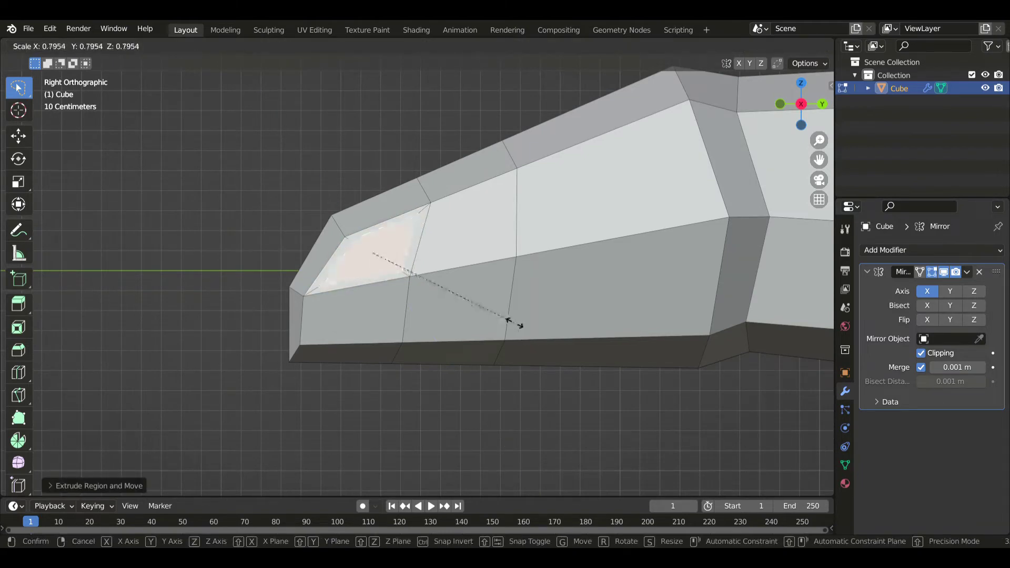
left_click(514, 323)
key("KP_1")
scroll(505, 295, "down", 2)
middle_click_drag(348, 273, 490, 317, "shift")
scroll(489, 318, "up", 2)
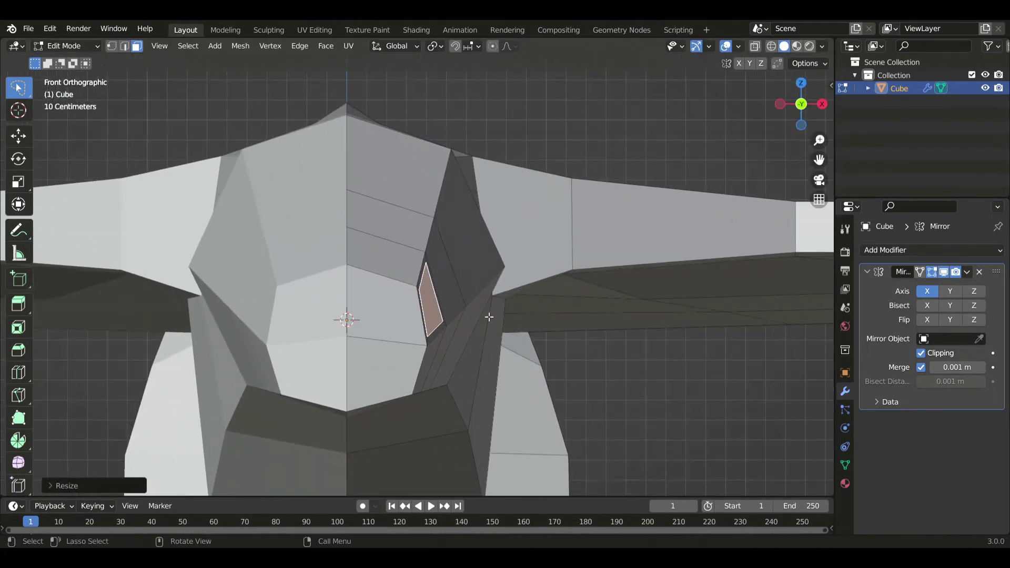
key("g")
key("x")
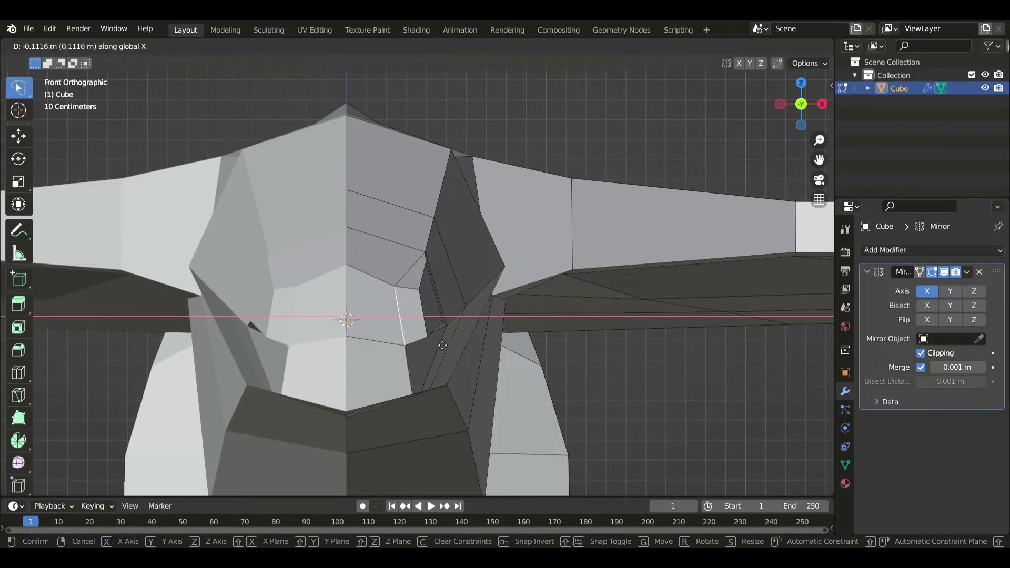
key("Escape")
Try a loop cut across the lower snout and an inward move of the snout's front side edge, and undo both.
left_click(19, 373)
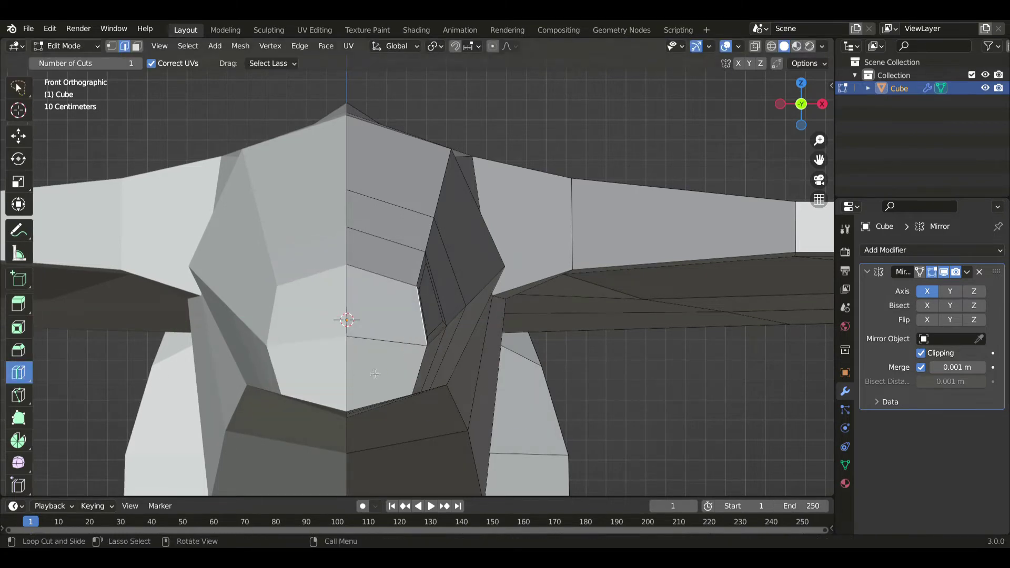
left_click(340, 374)
left_click(19, 91)
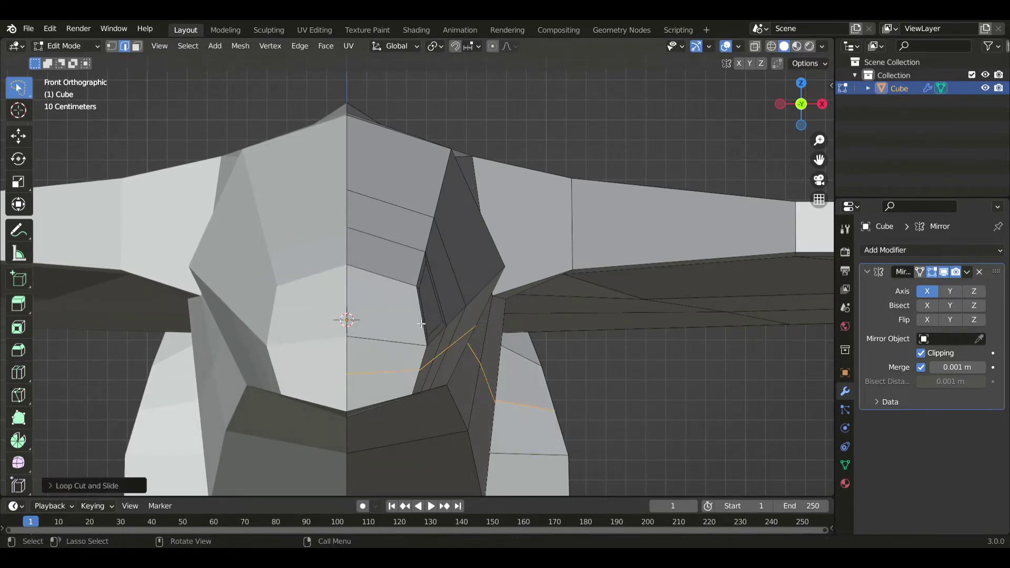
key("g")
key("x")
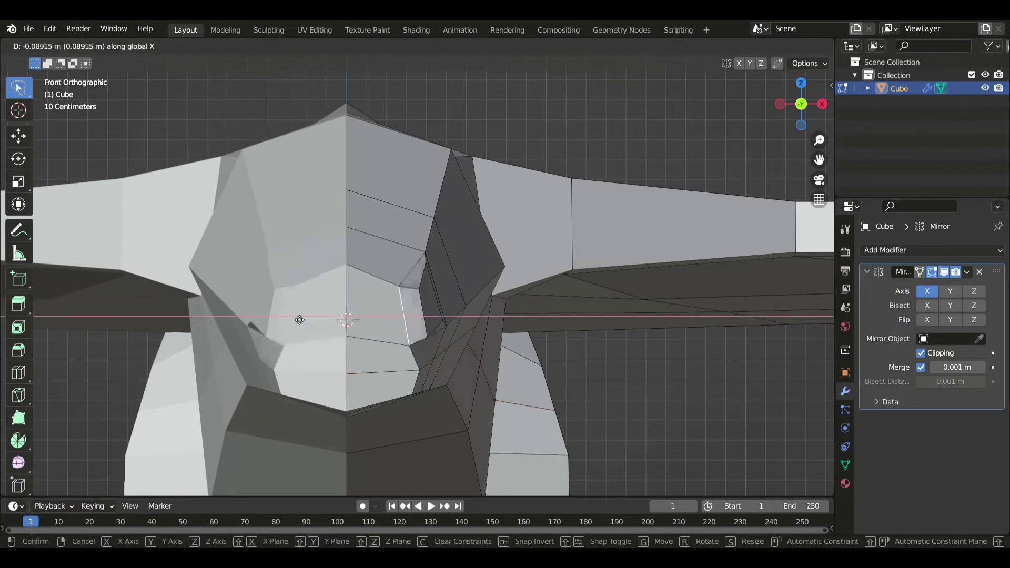
left_click(299, 320)
key("g")
key("x")
right_click(478, 361)
key("ctrl+z")
key("ctrl+z")
key("ctrl+z")
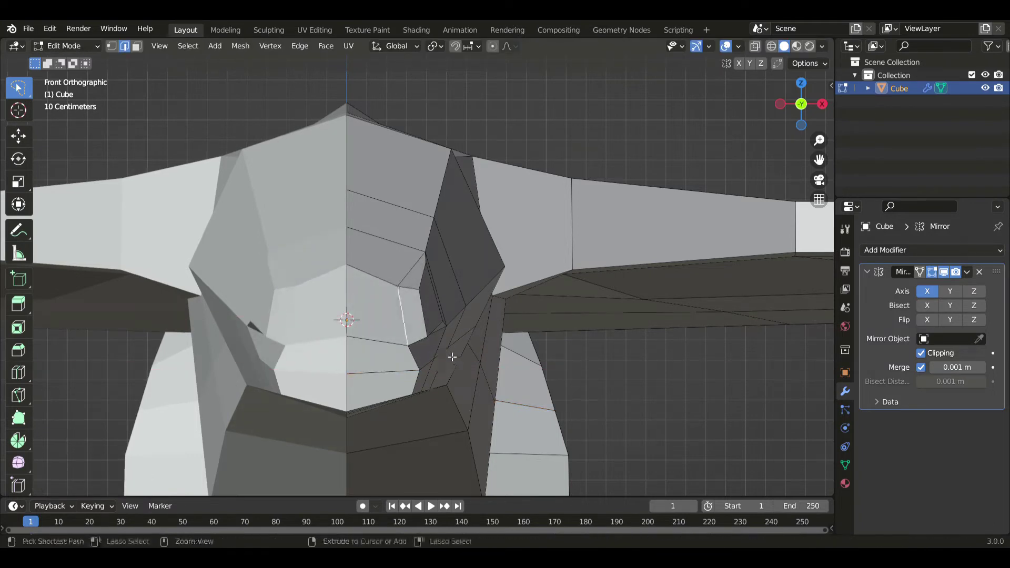
Move the snout's front side edge about 0.04 m toward the centre along X, rotate it, and adjust its position in the side view.
key("g")
key("x")
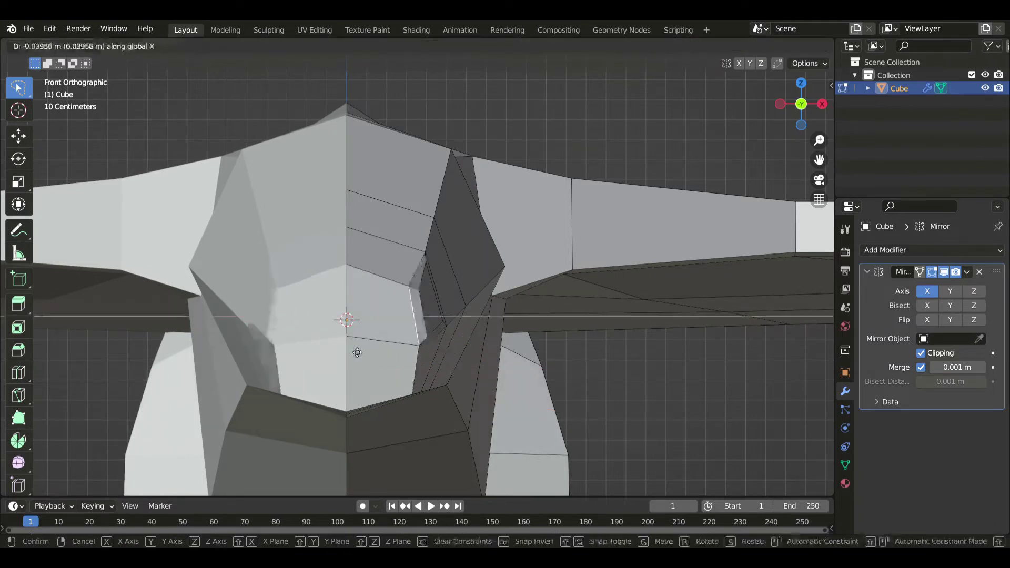
left_click(356, 353)
key("r")
left_click(518, 334)
key("KP_3")
key("g")
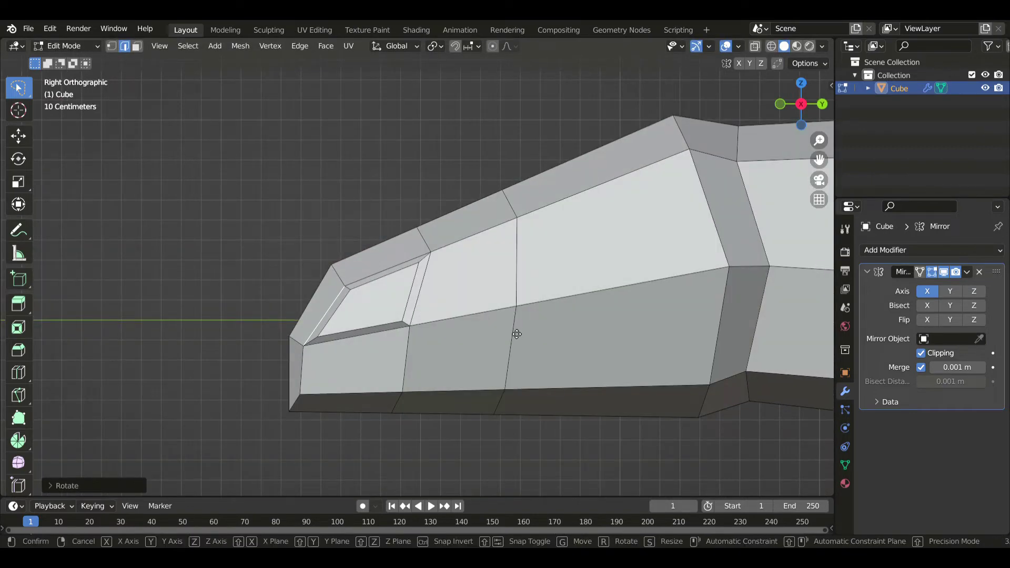
left_click(481, 299, "shift")
Select the inset face on the snout's side, rotate it about -21 degrees around Z and scale it down slightly.
key("3")
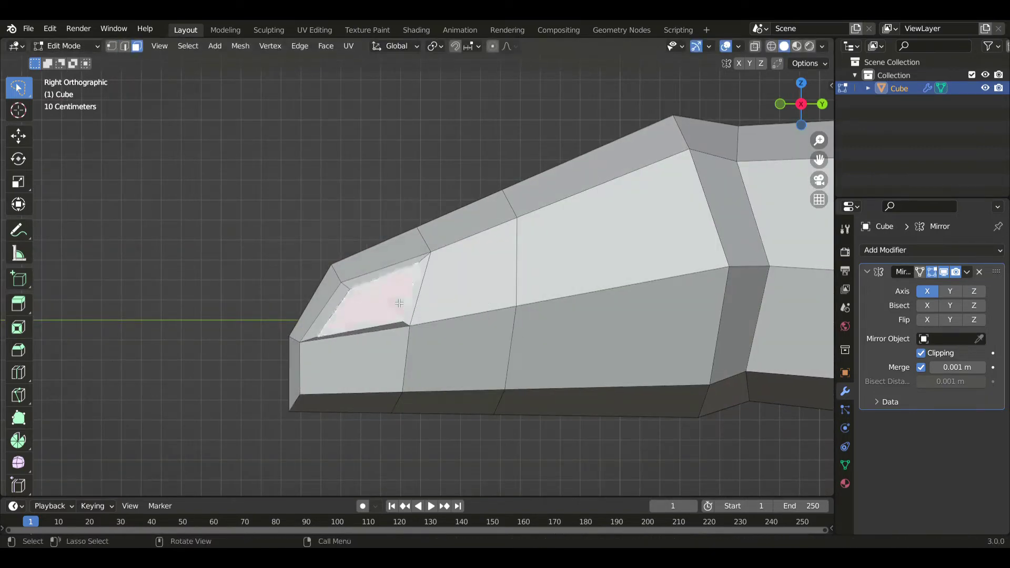
key("KP_1")
key("r")
key("z")
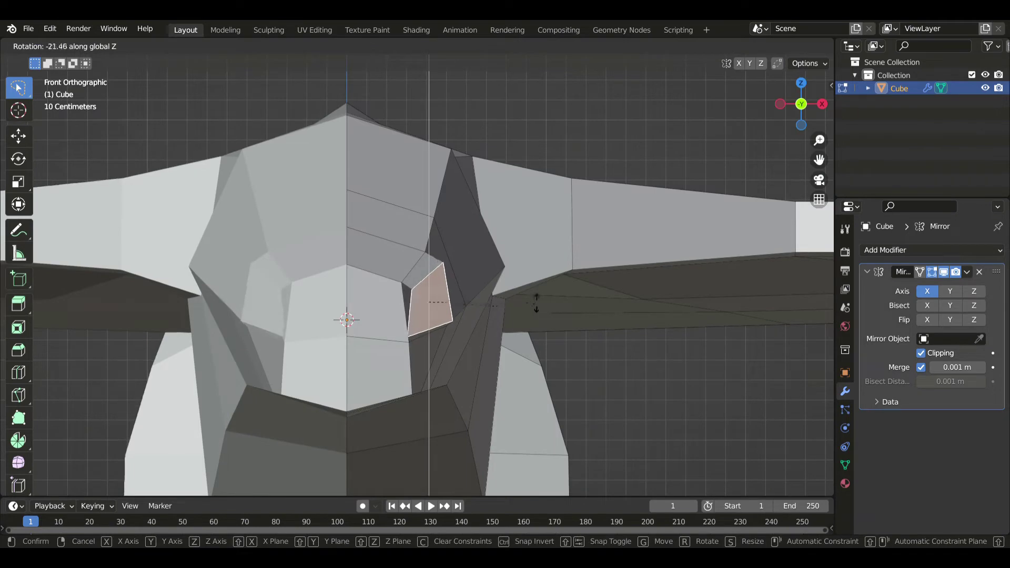
key("Return")
key("s")
key("Return")
key("g")
key("x")
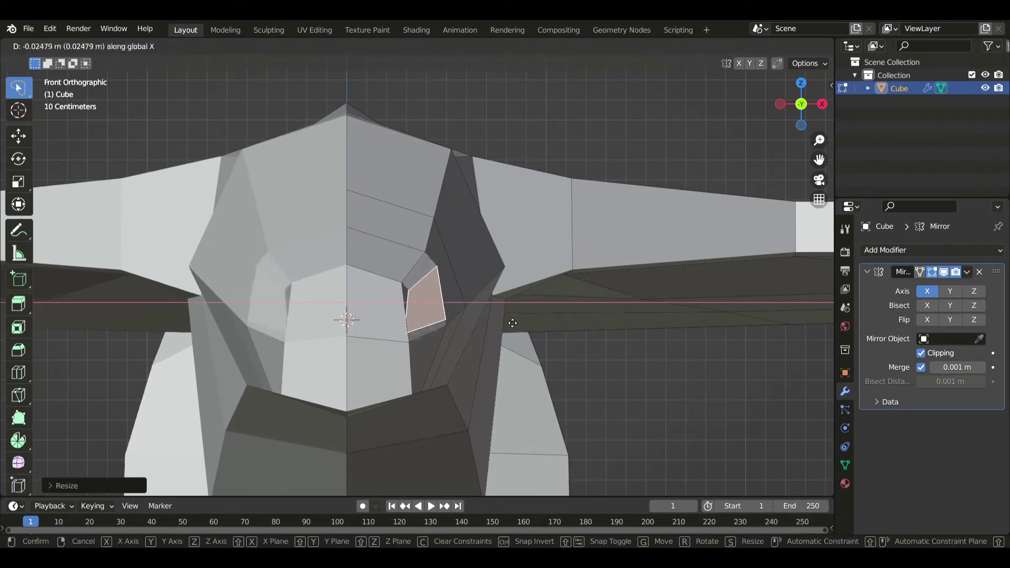
key("Escape")
Move the lower side vertex of the snout tip about 0.05 m toward the centre along X.
left_click(418, 397)
key("g")
key("x")
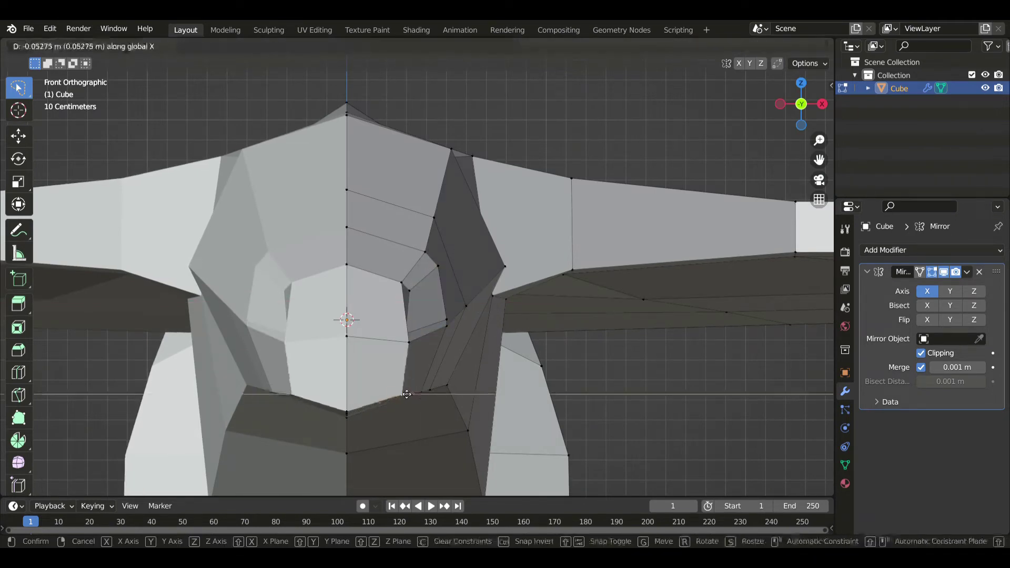
left_click(411, 397)
Select the two rear vertices of the snout's inset face and move them inward along X to deepen the recess.
scroll(439, 334, "down", 7)
middle_click_drag(445, 335, 347, 374)
scroll(438, 275, "up", 3)
middle_click_drag(438, 274, 424, 322)
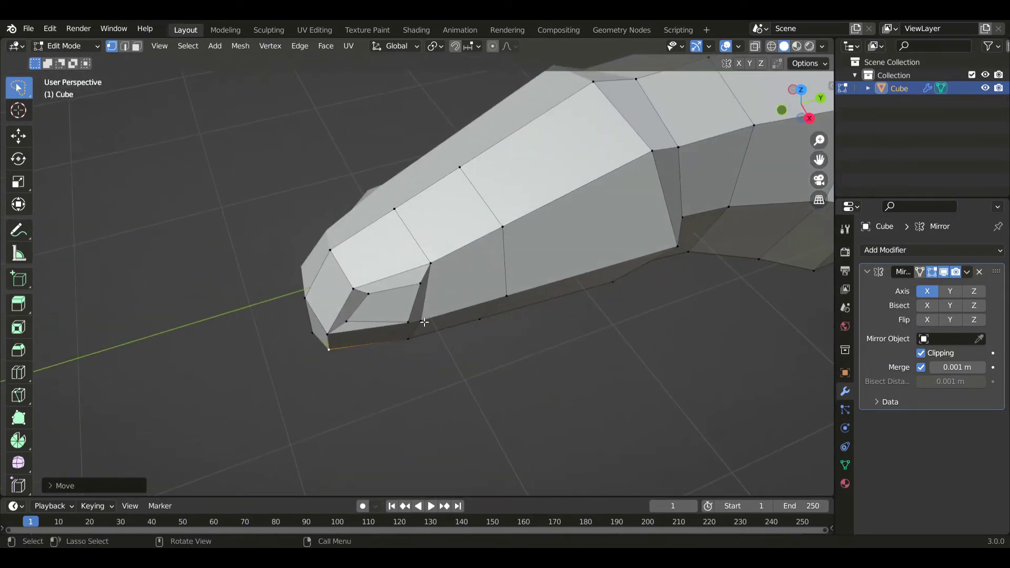
left_click(424, 289)
left_click(409, 322, "shift")
key("g")
key("x")
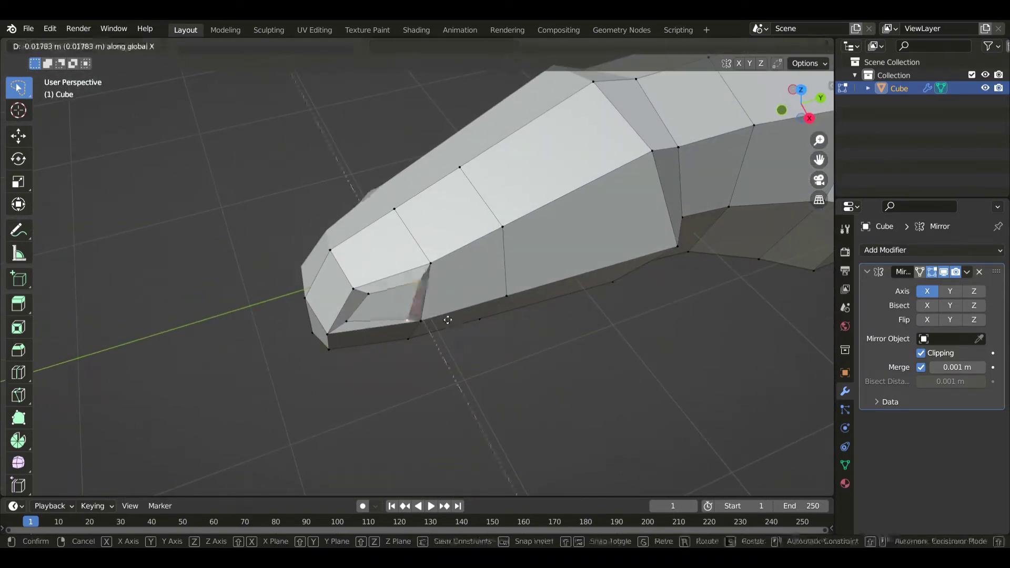
left_click(456, 321)
Select the snout's front side edge beside the recess and move it toward the centre along X in the front view.
mouse_move(463, 326)
middle_mouse_down()
mouse_move(538, 276)
mouse_move(475, 327)
middle_mouse_up()
left_click(355, 353, "ctrl")
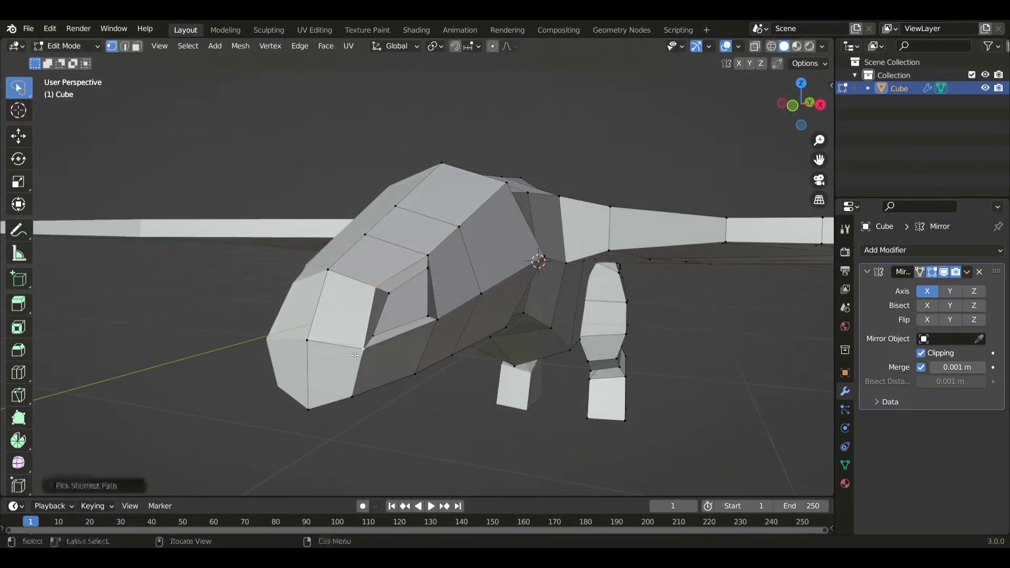
key("KP_1")
key("g")
key("x")
left_click(289, 346)
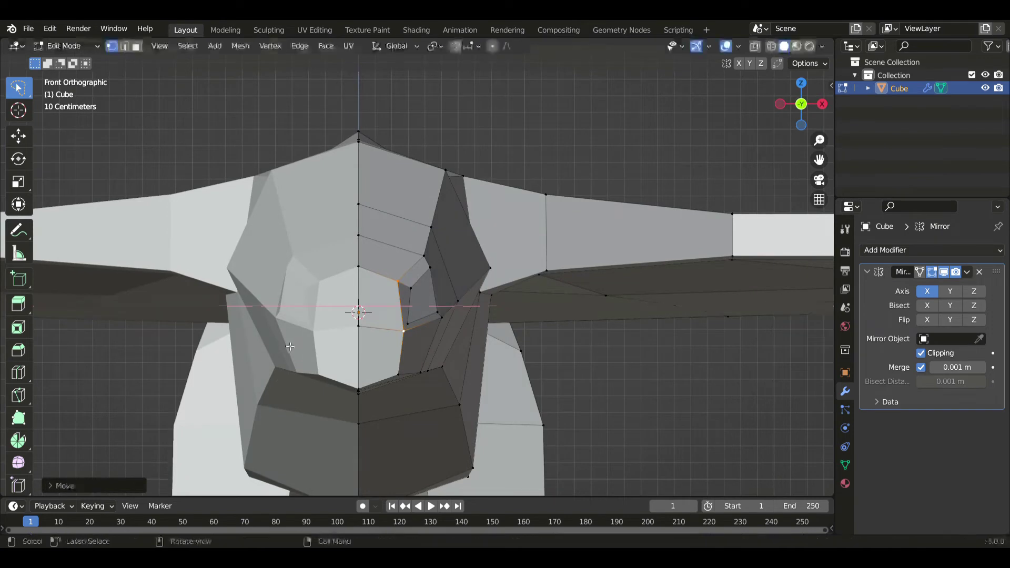
key("KP_3")
left_click(311, 327)
key("g")
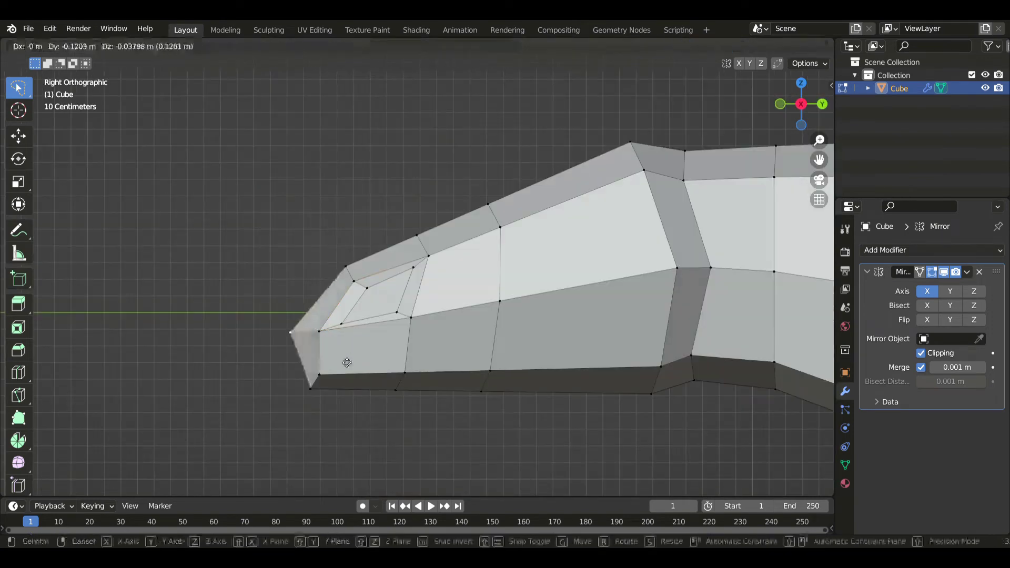
right_click(395, 456)
left_click_drag(334, 362, 370, 429, "shift")
key("g")
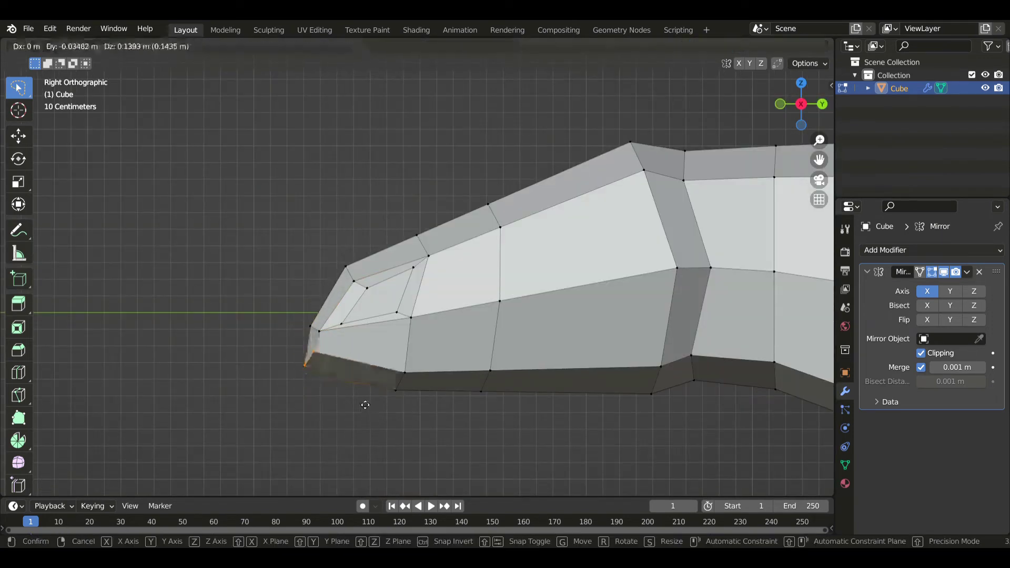
right_click(364, 404)
scroll(456, 360, "down", 2)
key("g")
left_click(519, 357)
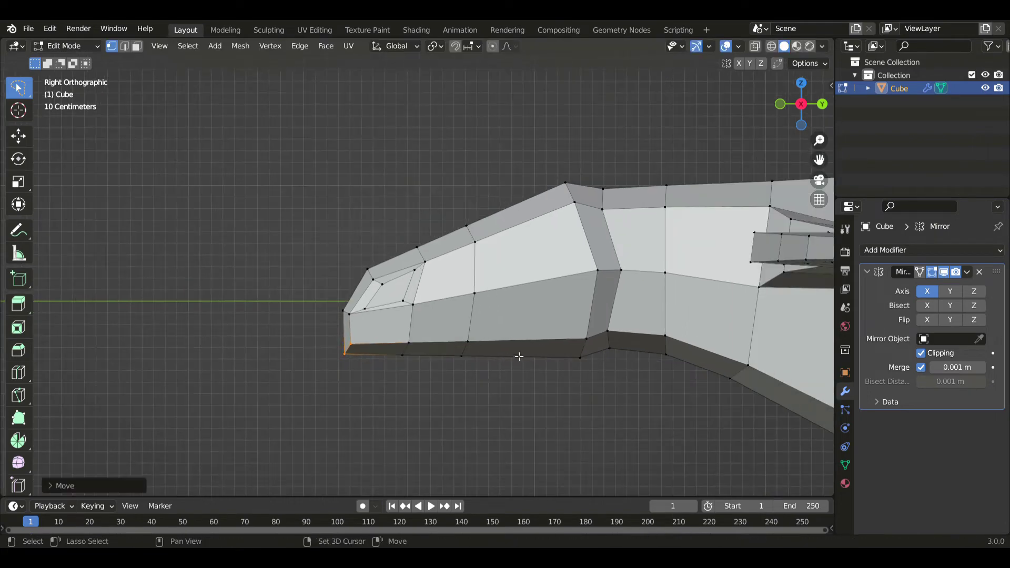
Nudge the upper front vertex of the inset face toward the recess's outer corner.
left_click(384, 289)
key("g")
left_click(388, 296)
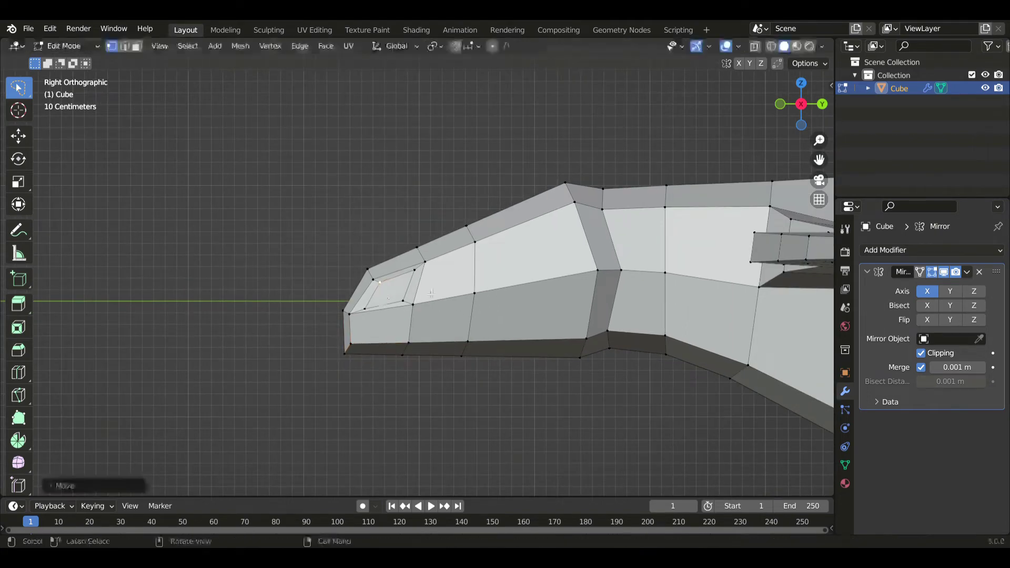
Extrude the snout's upper front face slightly, then scale the new face down and move it upward to form a small horn.
middle_click_drag(438, 280, 360, 301, "shift")
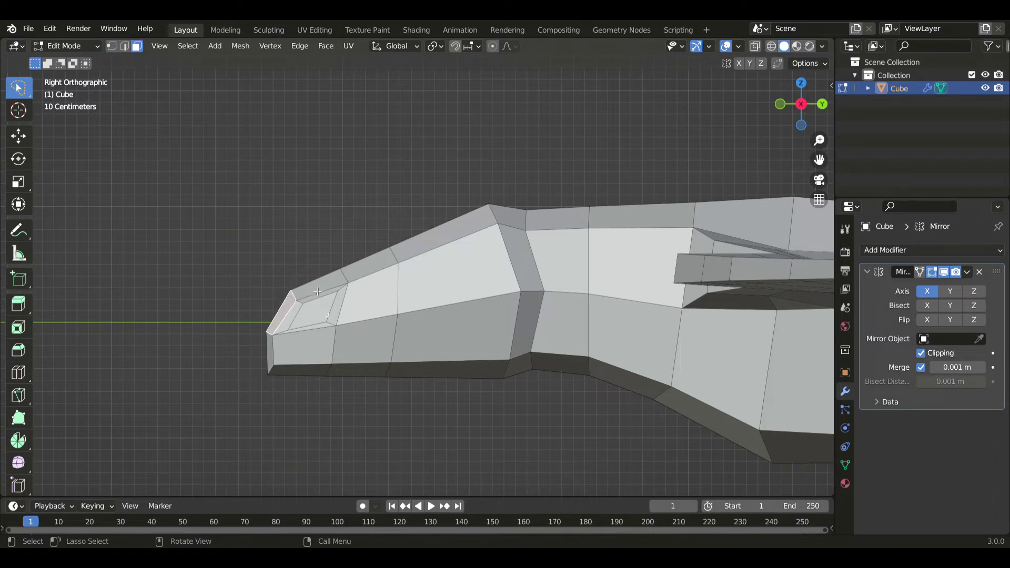
key("e")
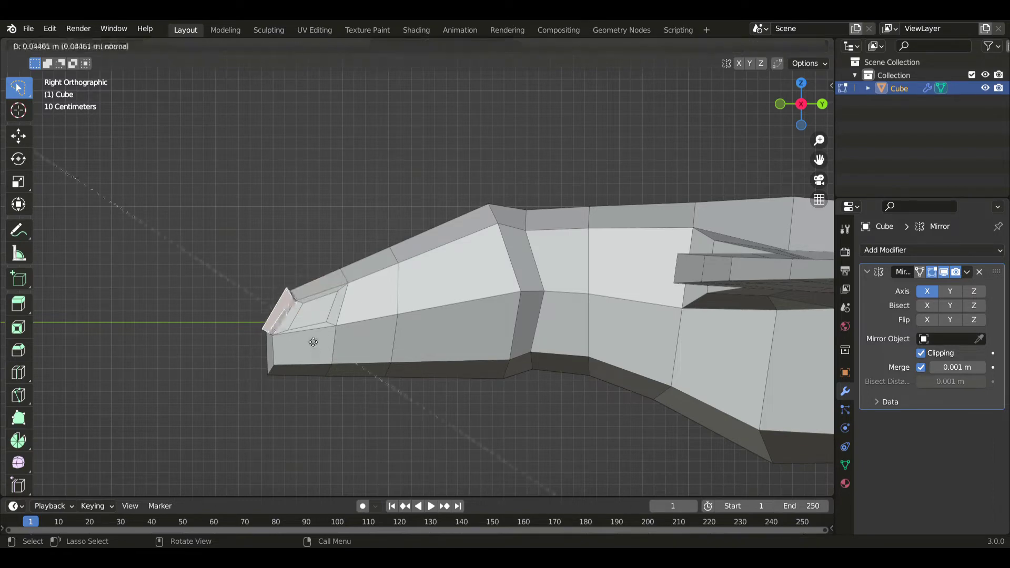
left_click(312, 337)
key("g")
left_click(308, 322)
key("s")
left_click(317, 316)
key("g")
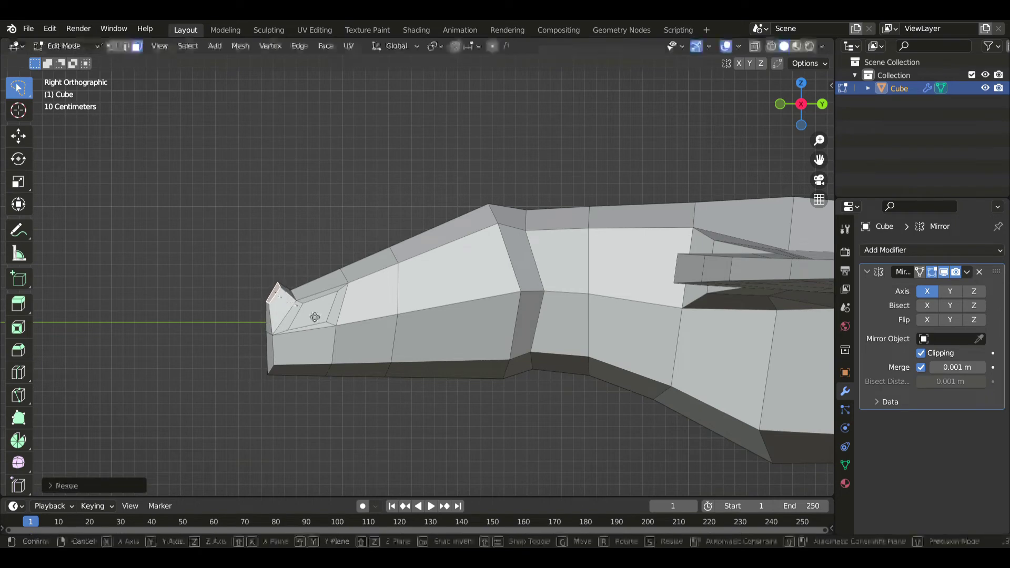
left_click(361, 268)
Move the small horn's tip face along X to the centre line in the front view.
key("KP_1")
key("g")
key("x")
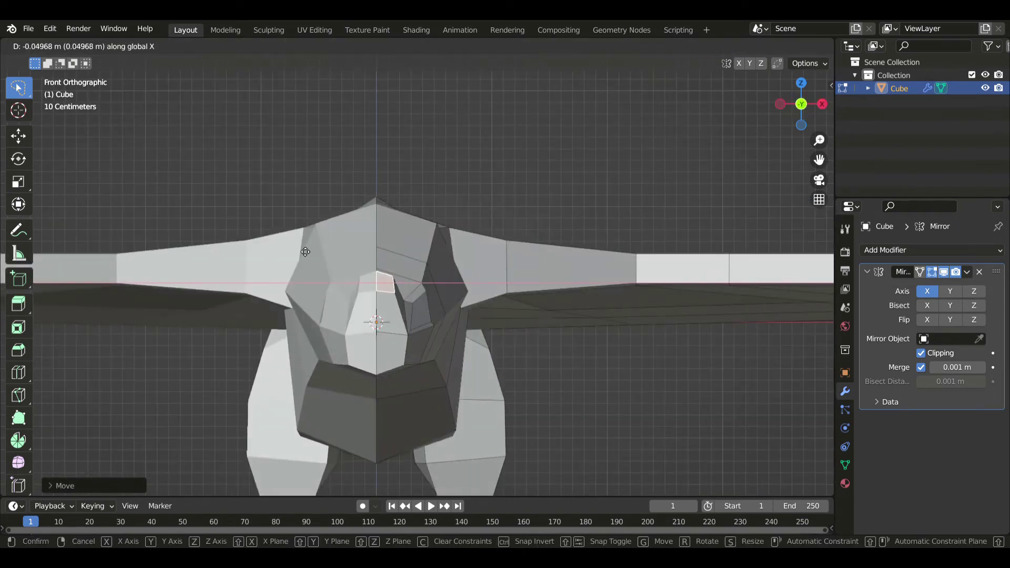
left_click(460, 297)
key("KP_3")
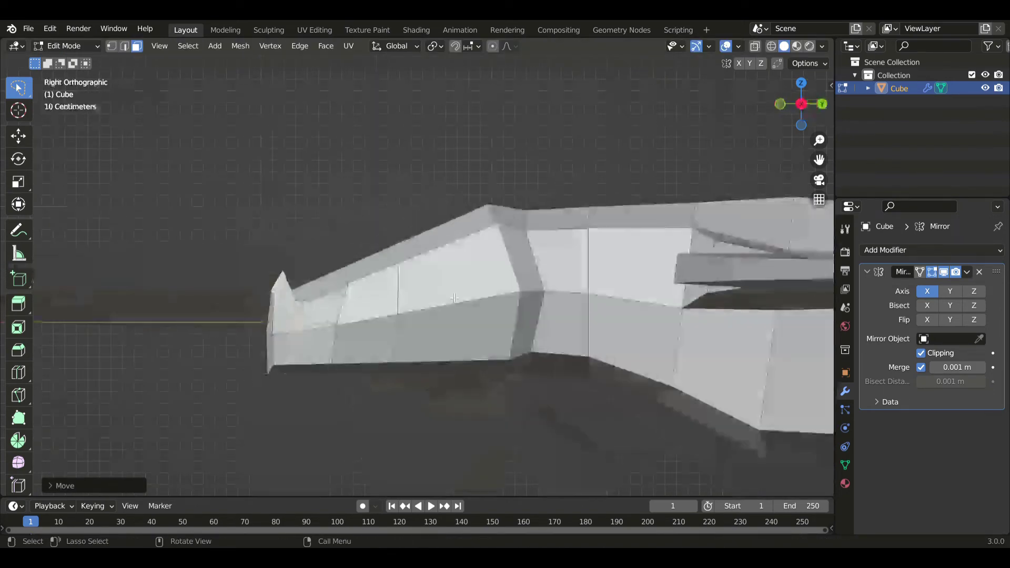
Nudge the vertex behind the snout horn's base backward, then move the horn's tip vertex up and back in the side view.
key("1")
scroll(343, 266, "up", 4)
scroll(343, 266, "up", 2)
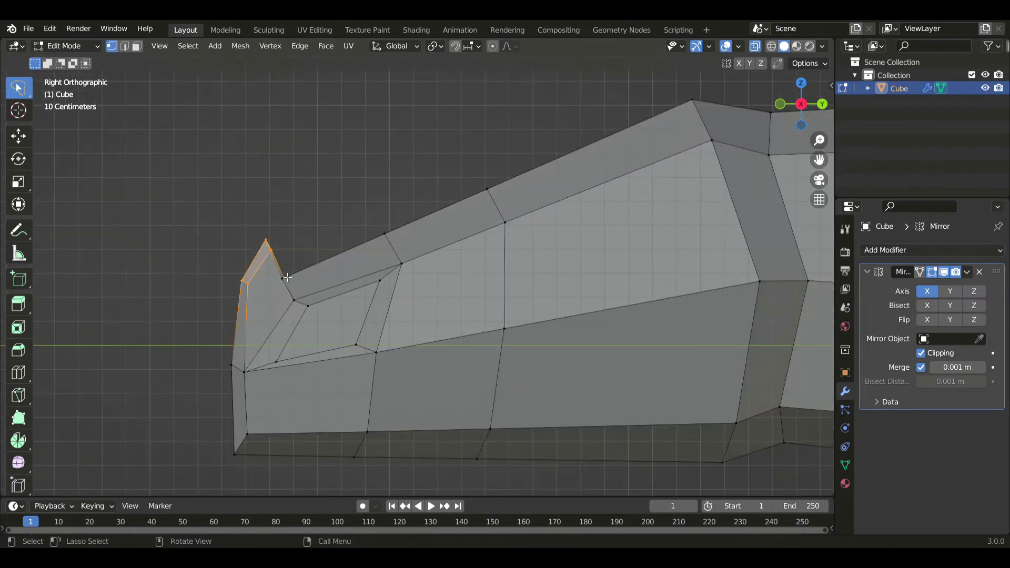
left_click(308, 273)
key("g")
left_click(351, 233)
left_click(266, 240)
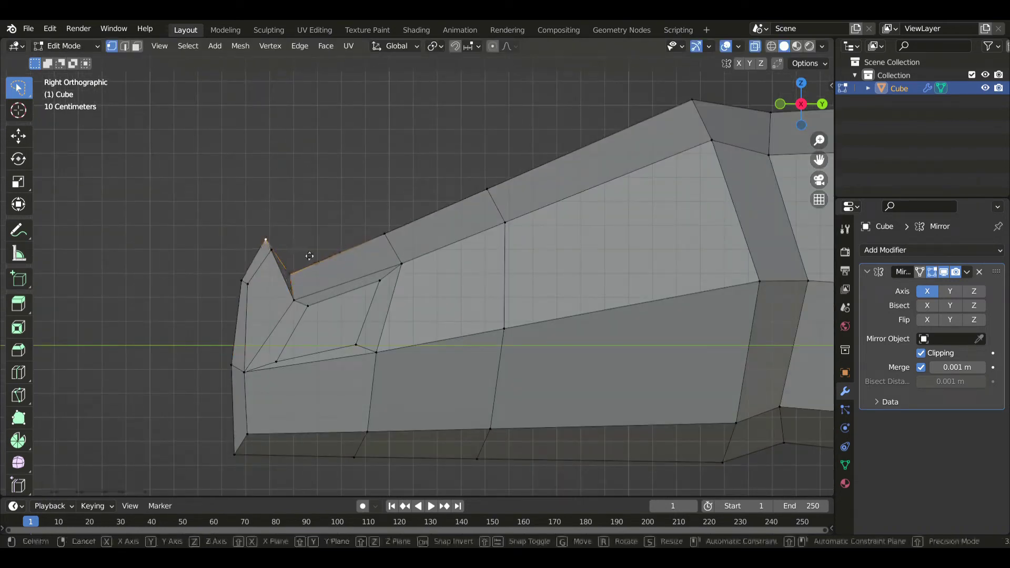
key("g")
left_click(415, 153)
key("g")
left_click(344, 242)
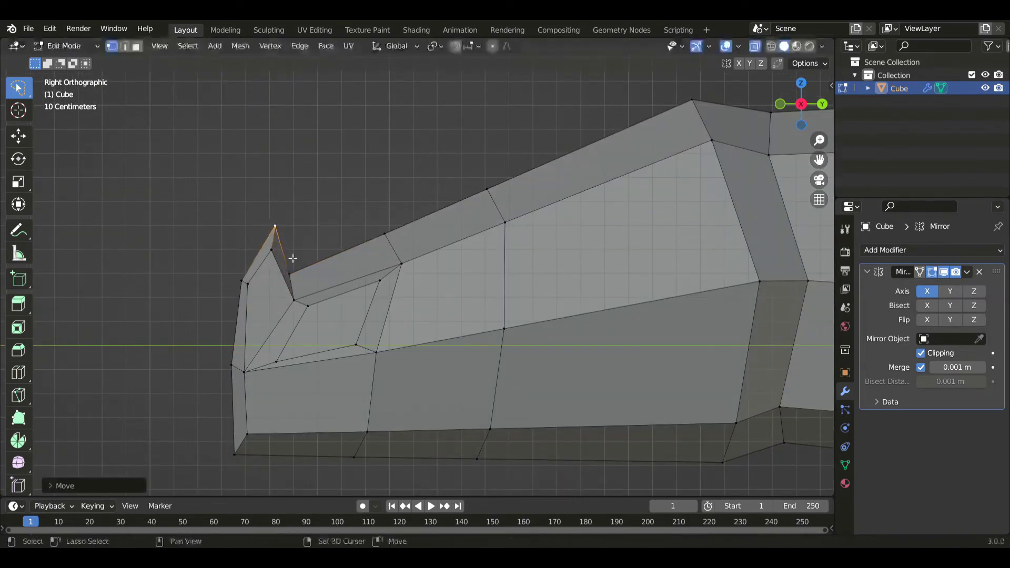
Move the horn's side vertex just below the tip about 0.023 m along X toward the centre line in the front view.
left_click(274, 263)
key("KP_1")
key("KP_1")
key("g")
key("x")
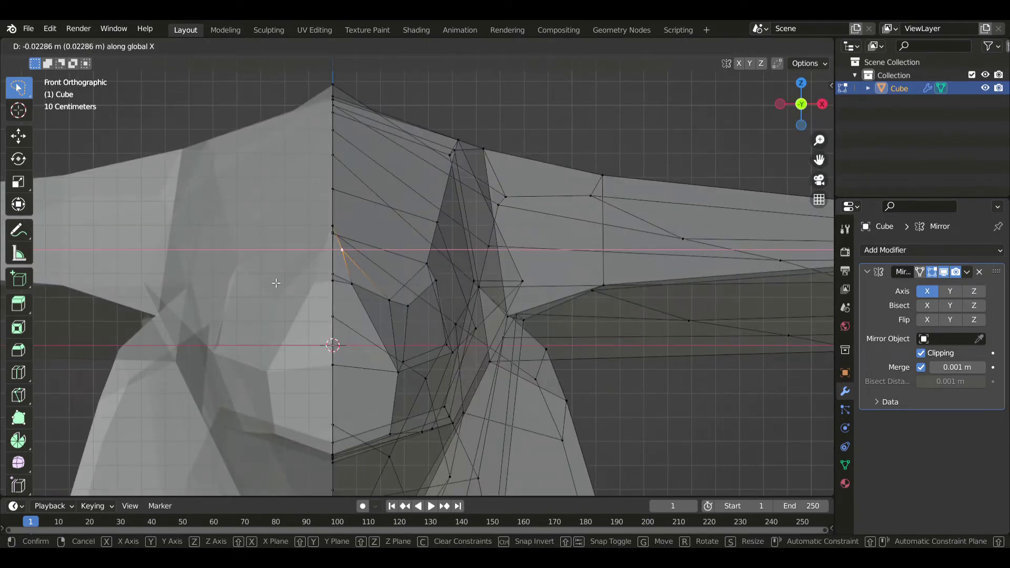
left_click(276, 283)
Select the narrow band of faces around the back of the head and subdivide them.
scroll(276, 283, "down", 5)
middle_click_drag(276, 283, 431, 321)
key("Tab")
key("KP_3")
scroll(532, 270, "up", 3)
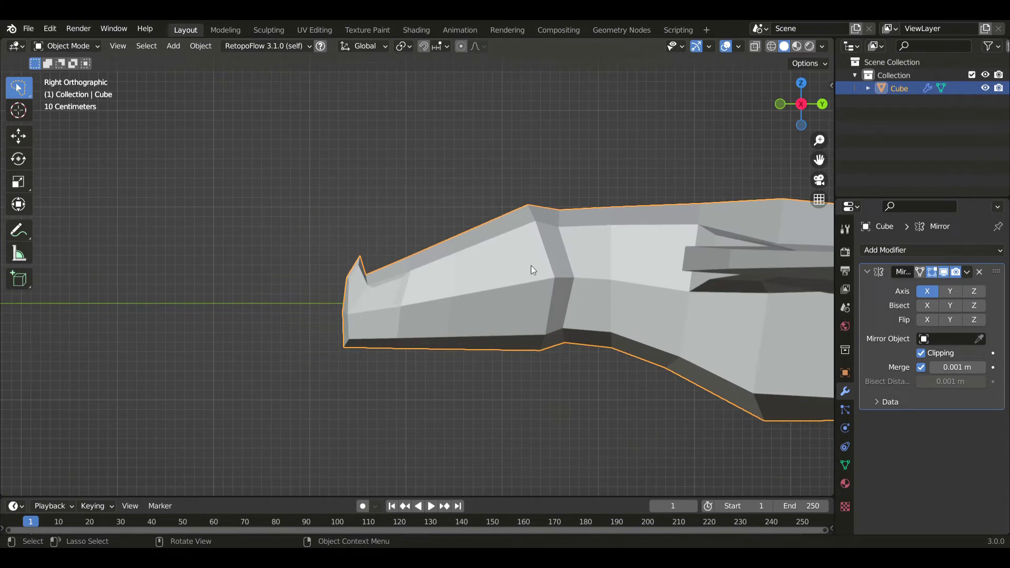
key("Tab")
scroll(531, 265, "down", 2)
key("3")
left_click(464, 220)
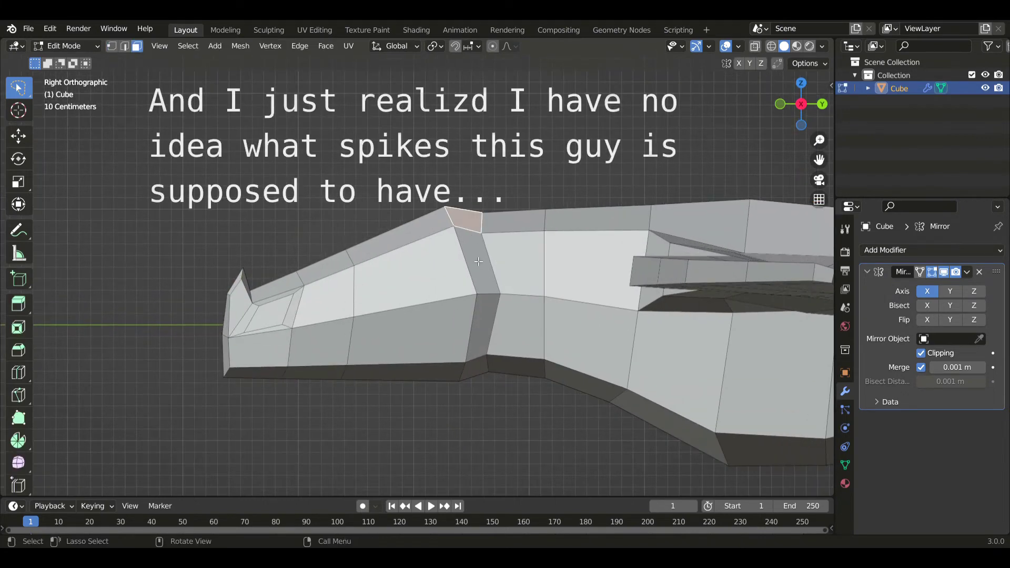
left_click(479, 267)
left_click(471, 222, "shift")
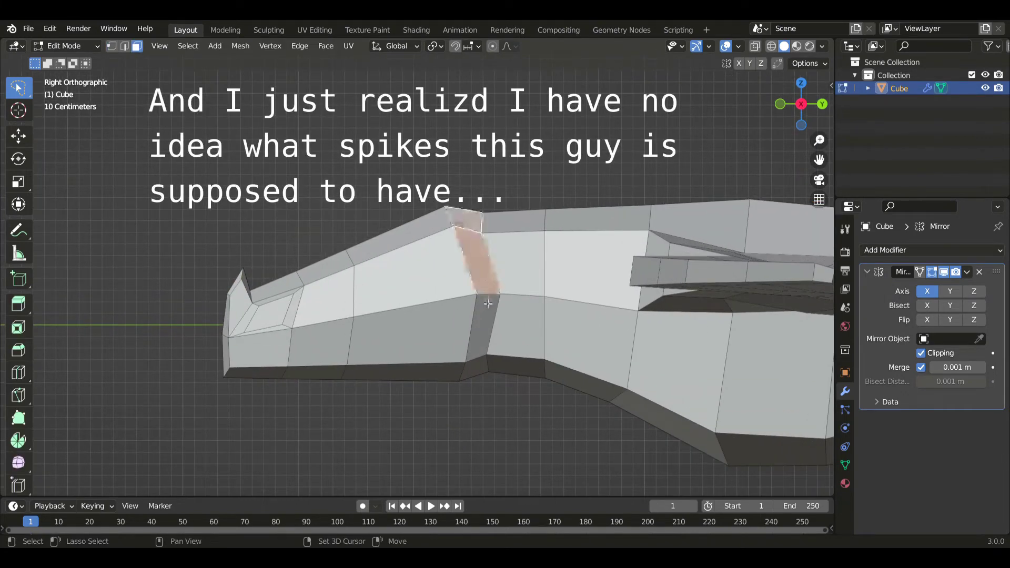
left_click(487, 305, "shift")
right_click(487, 305)
left_click(484, 297)
Turn off mirror clipping, extrude the band's innermost top face, then scale the new face down and move it up and back as a crest spike.
middle_click_drag(453, 240, 444, 329)
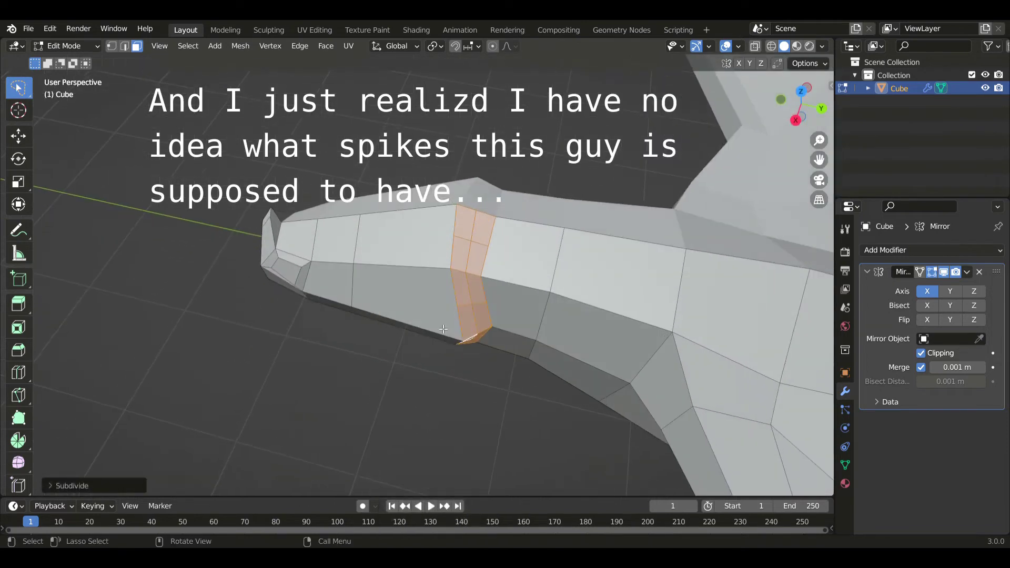
left_click(467, 228)
middle_click_drag(467, 228, 562, 279)
key("e")
left_click(559, 263)
key("s")
left_click(490, 216)
key("KP_3")
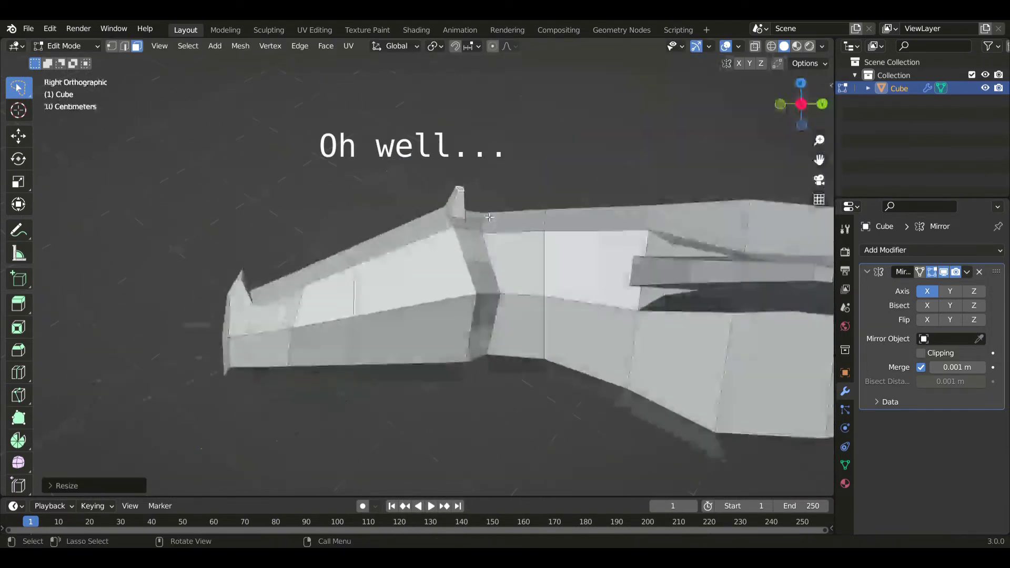
key("g")
left_click(478, 206)
Extrude the neighbouring top face about 0.22 m, then scale its tip down and rotate it in the front view to form a second crest spike.
key("e")
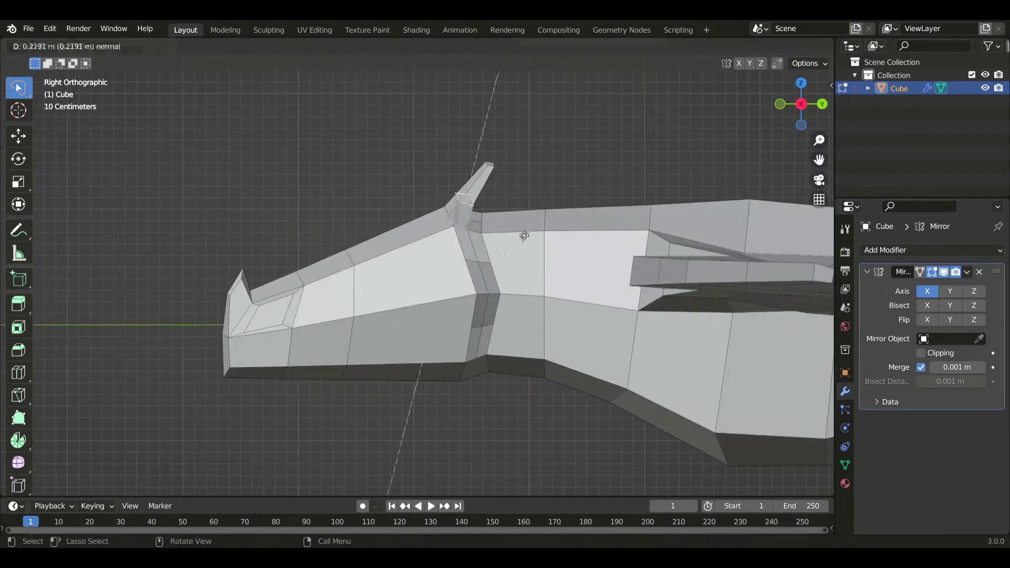
left_click(523, 231)
key("s")
key("x")
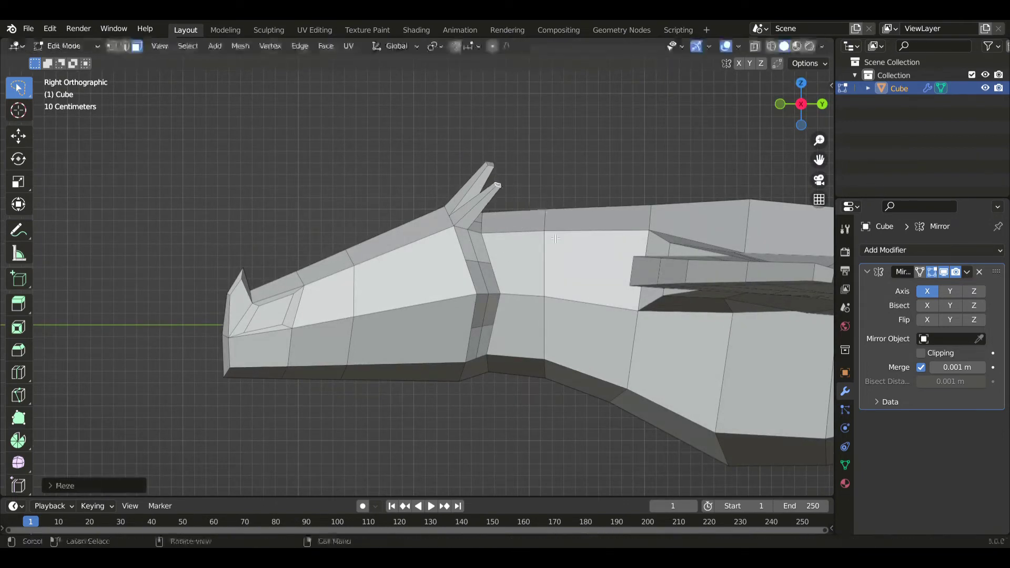
key("KP_1")
right_click(572, 242)
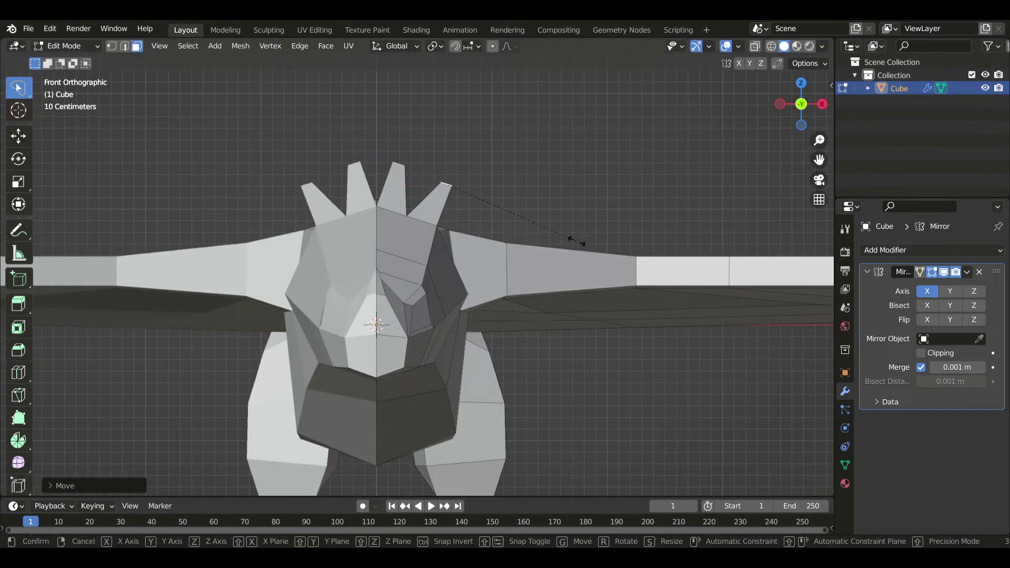
key("r")
left_click(407, 168)
Rotate the tip face of the innermost crest spike in the front view.
key("alt+z")
left_click(408, 168)
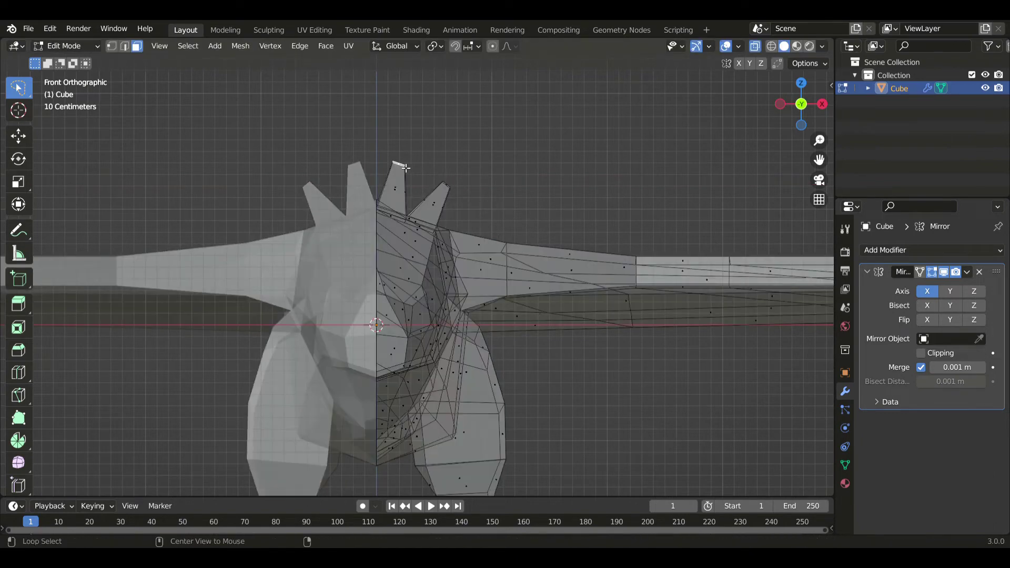
key("alt+z")
key("r")
left_click(519, 223)
Extrude the upper side face of the band, scale its tip down, and move it outward, up and back as a third spike.
key("KP_3")
key("alt+z")
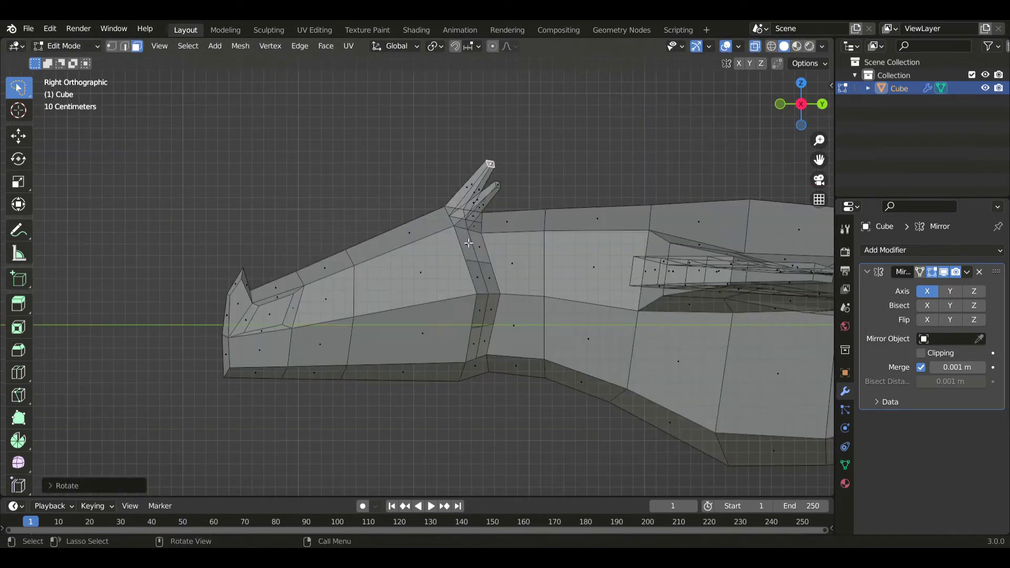
left_click(466, 244)
key("alt+z")
key("KP_1")
key("e")
left_click(564, 275)
key("s")
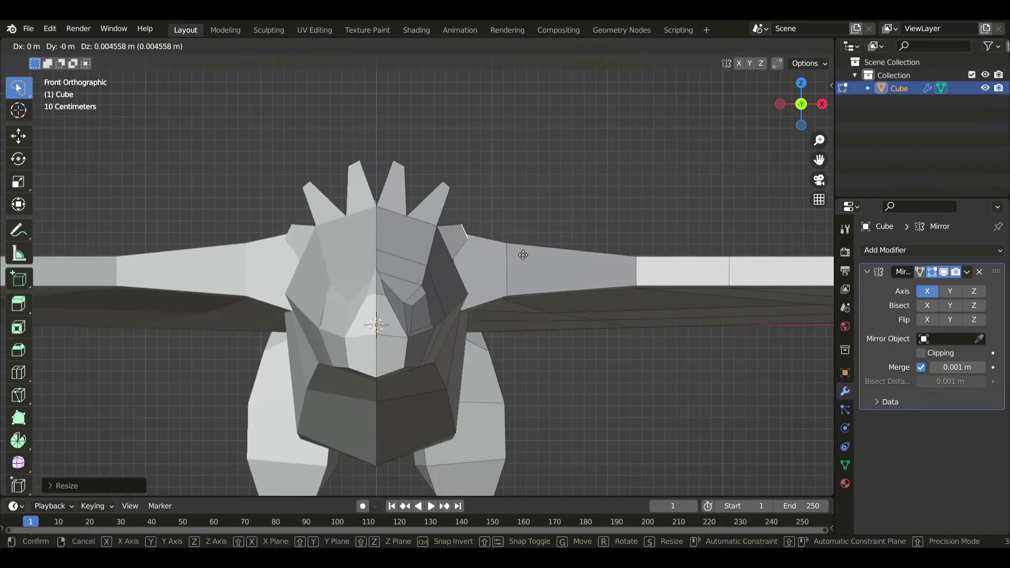
left_click(542, 227)
key("KP_3")
key("g")
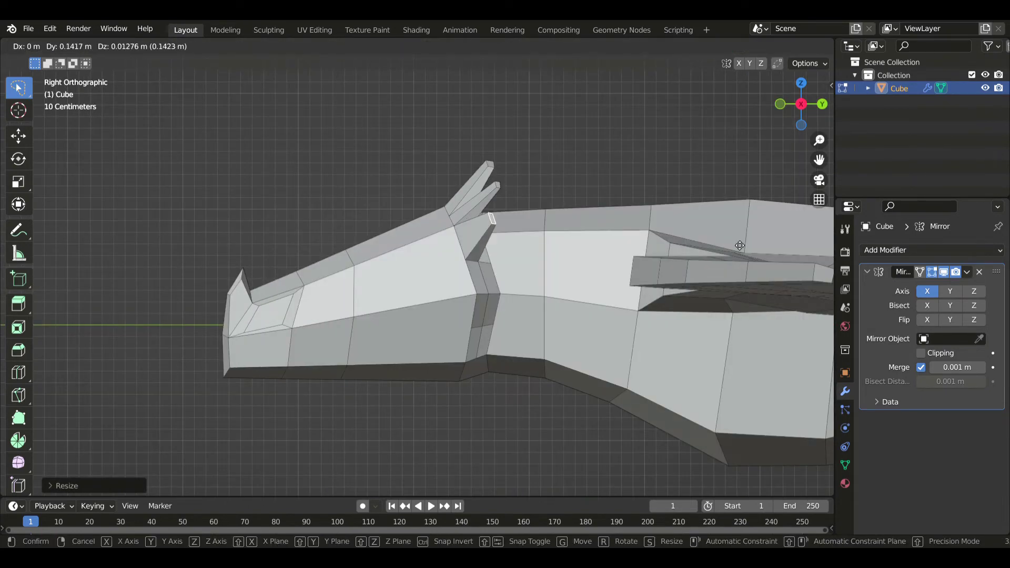
left_click(538, 202)
Move the second crest spike's tip face slightly forward in the side view.
left_click(499, 187)
key("g")
left_click(457, 196)
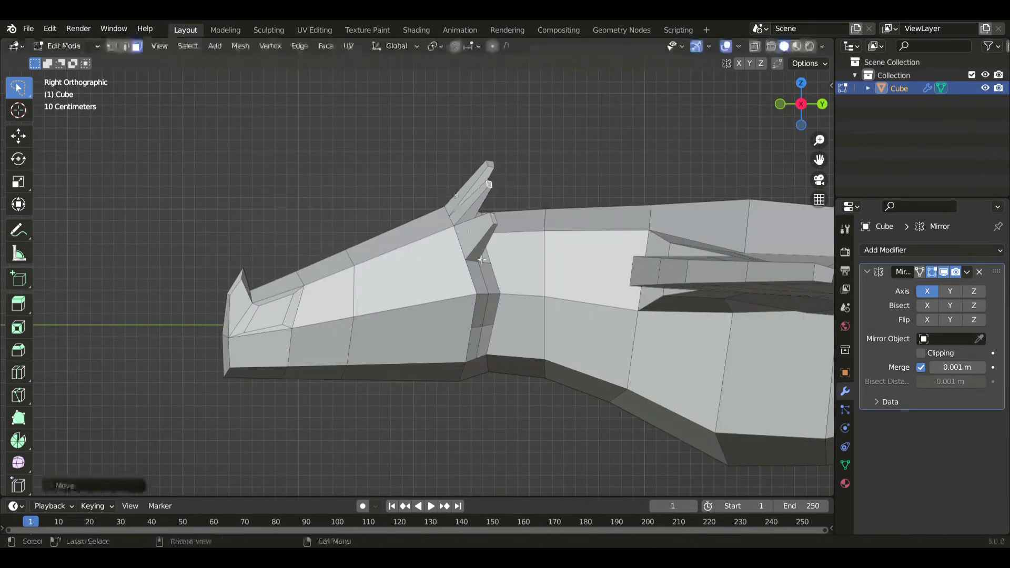
Extrude the next side face down into a fourth spike, scaling its tip, moving it outward along X and rotating it in the front view.
left_click(480, 277)
key("e")
left_click(546, 307)
key("s")
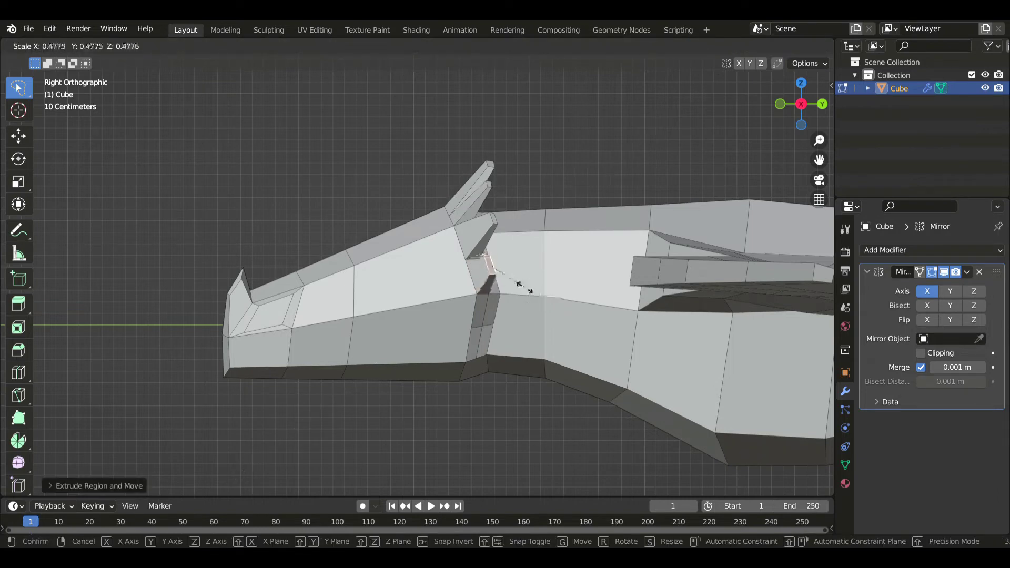
left_click(541, 286)
key("KP_1")
key("g")
key("x")
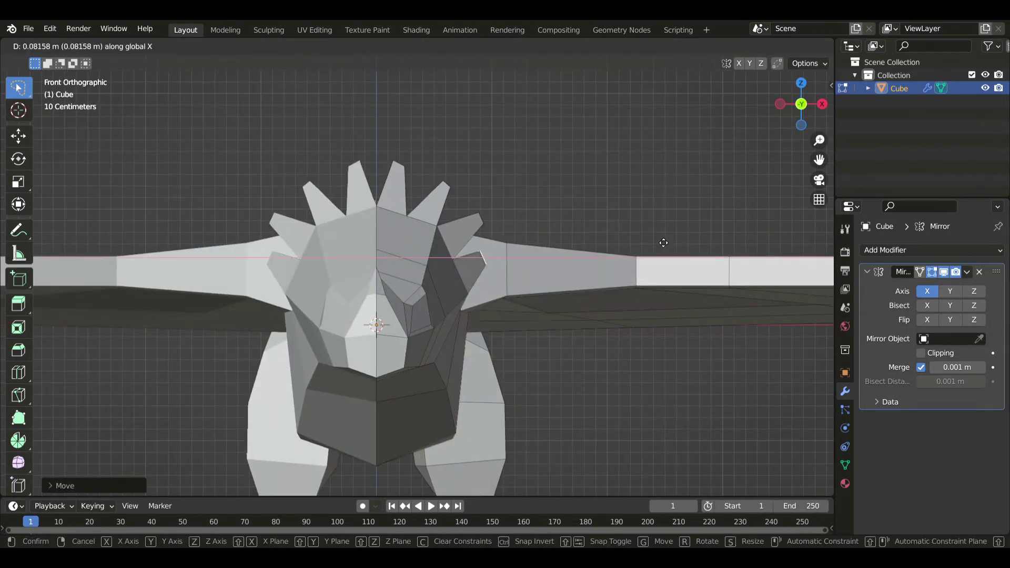
left_click(566, 281)
key("s")
left_click(559, 289)
key("r")
left_click(520, 254)
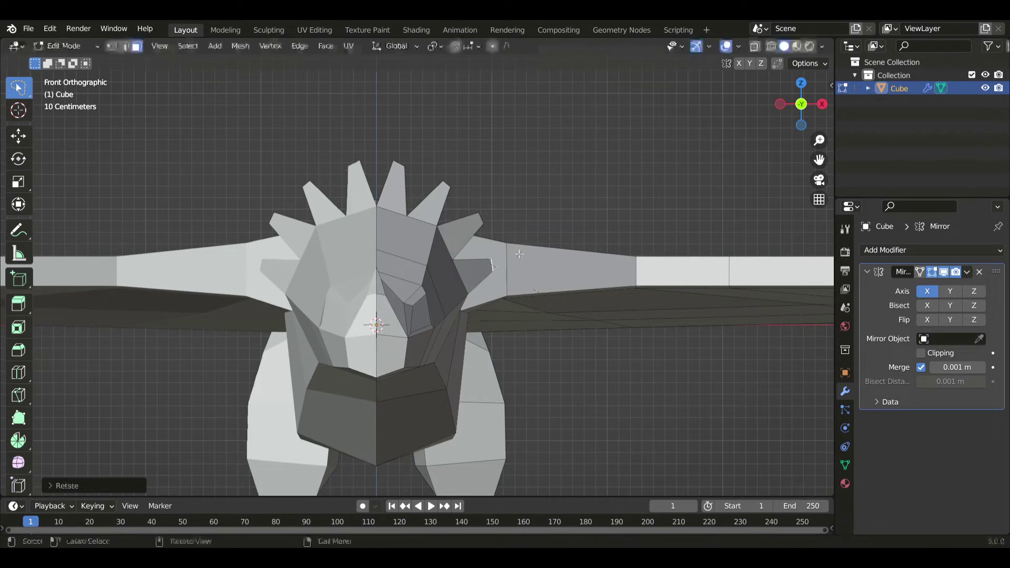
Rotate the innermost crest spike's tip slightly in the front view, then pull the fourth spike's tip backward in the side view.
key("alt+z")
left_click(450, 189)
left_click(405, 173)
key("r")
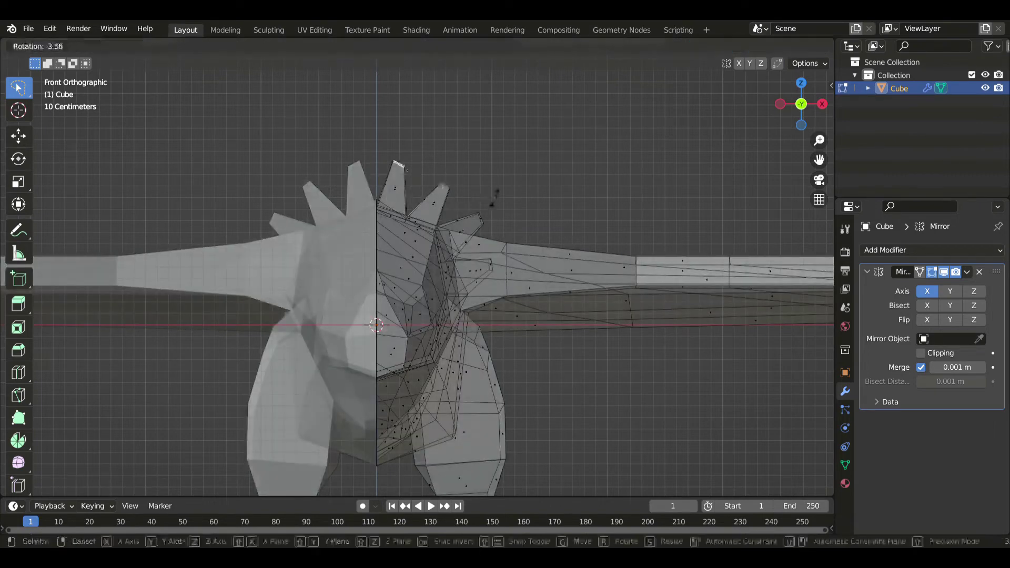
left_click(497, 199)
key("KP_3")
key("alt+z")
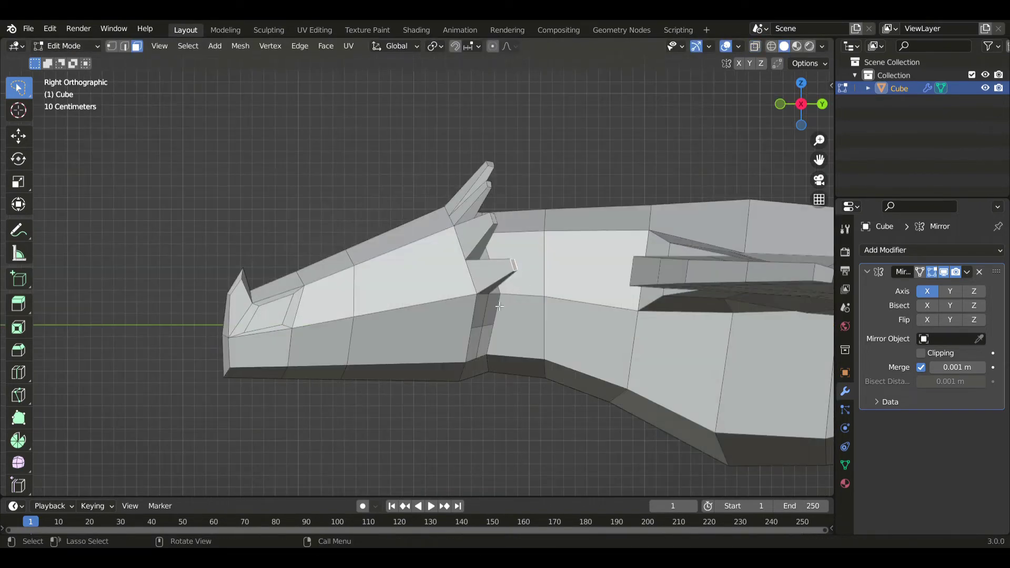
Extrude the band face below the fourth spike, scale its tip down, and position the tip along Y in the side view as a fifth spike.
key("e")
left_click(529, 342)
key("s")
left_click(518, 335)
key("g")
left_click(522, 347)
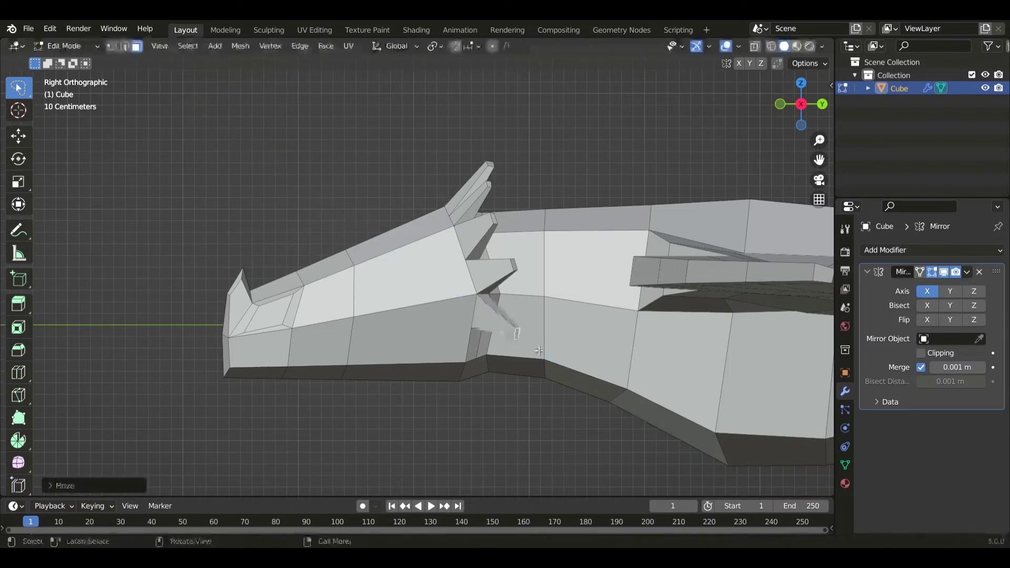
key("KP_1")
key("g")
key("Escape")
key("KP_3")
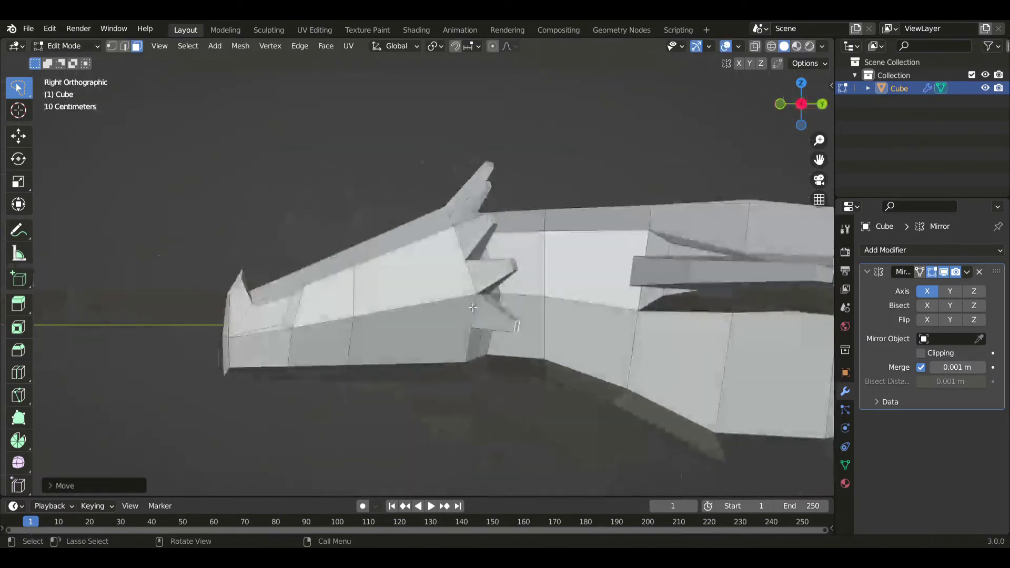
key("g")
key("y")
left_click(531, 327)
left_click(453, 342)
key("e")
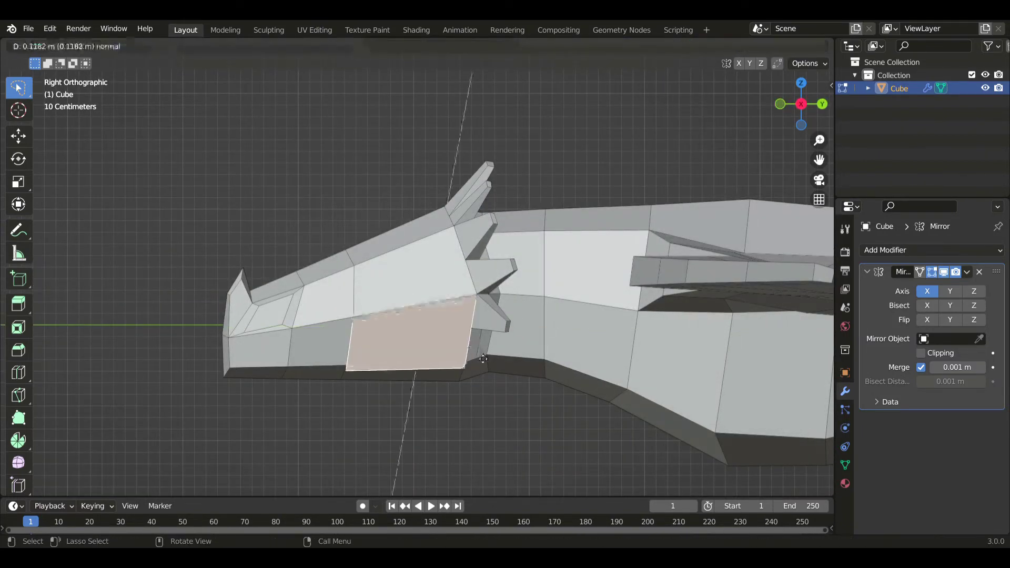
key("Escape")
key("ctrl+z")
key("ctrl+z")
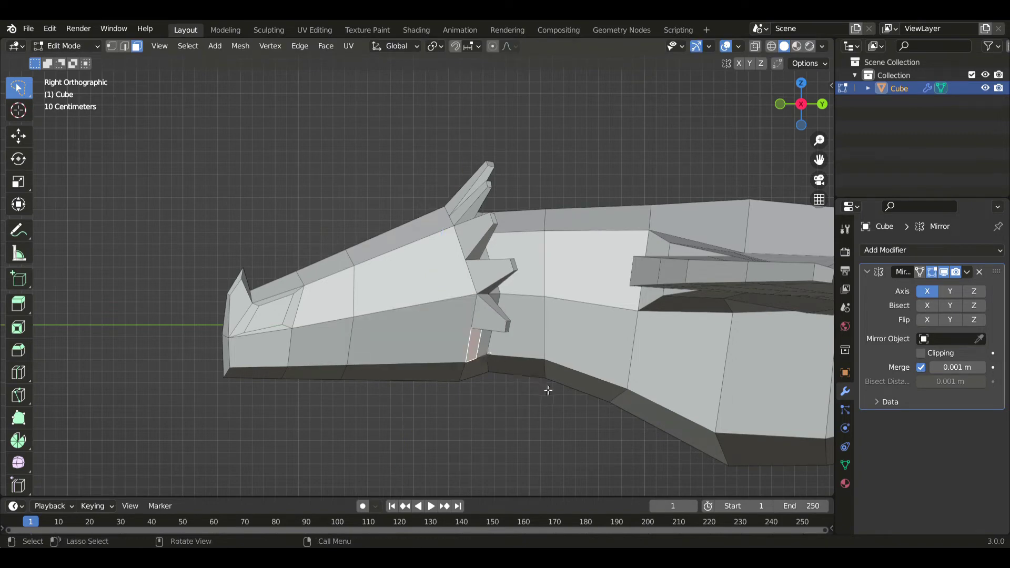
Extrude the lowest side face of the band near the jaw, then scale down and rotate its tip to form a sixth spike.
key("e")
left_click(548, 390)
key("s")
left_click(526, 395)
key("r")
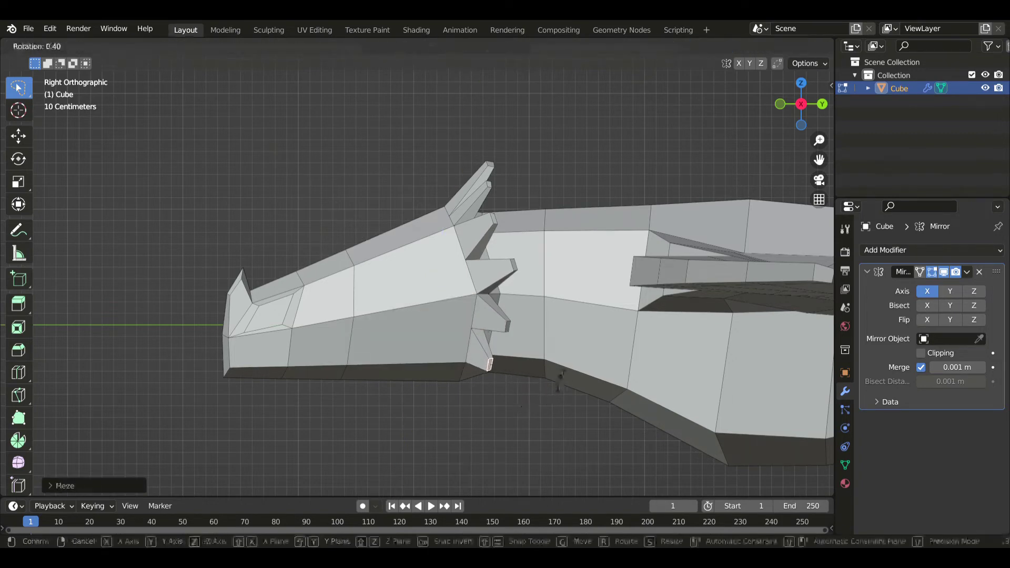
left_click(551, 392)
key("KP_1")
key("g")
key("x")
right_click(488, 381)
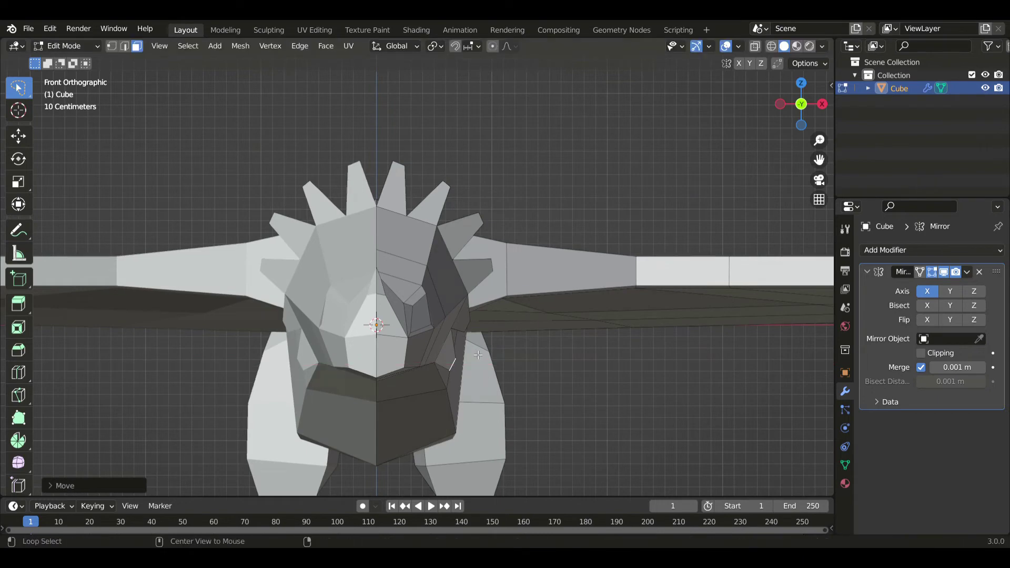
Select the fifth spike's tip face and move it outward along X in the front view.
key("alt+z")
left_click(472, 328)
key("alt+z")
key("g")
key("x")
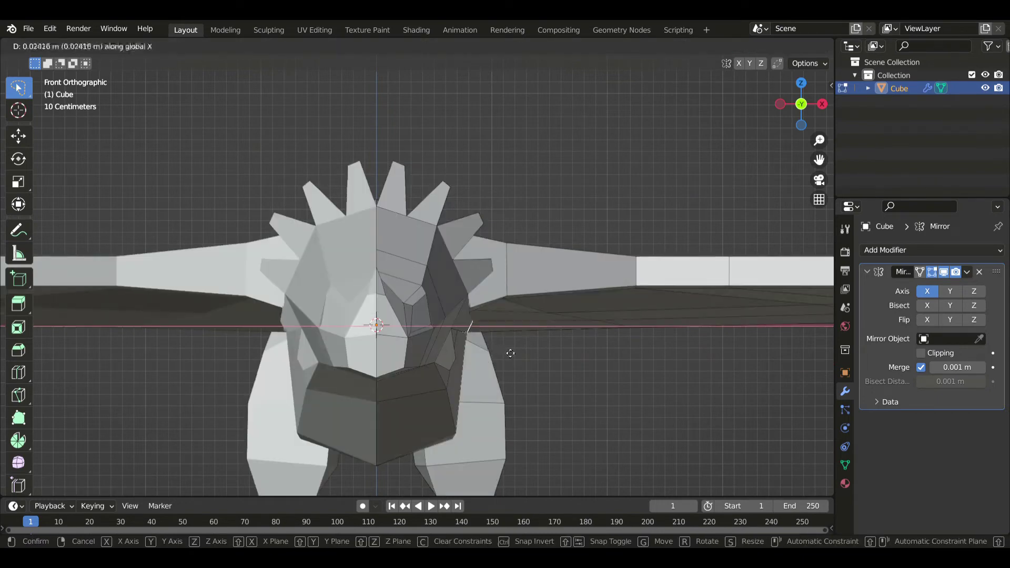
left_click(513, 351)
Select the lowest jaw spike's tip face and move it along X in the front view.
key("alt+z")
left_click(461, 368)
key("alt+z")
key("g")
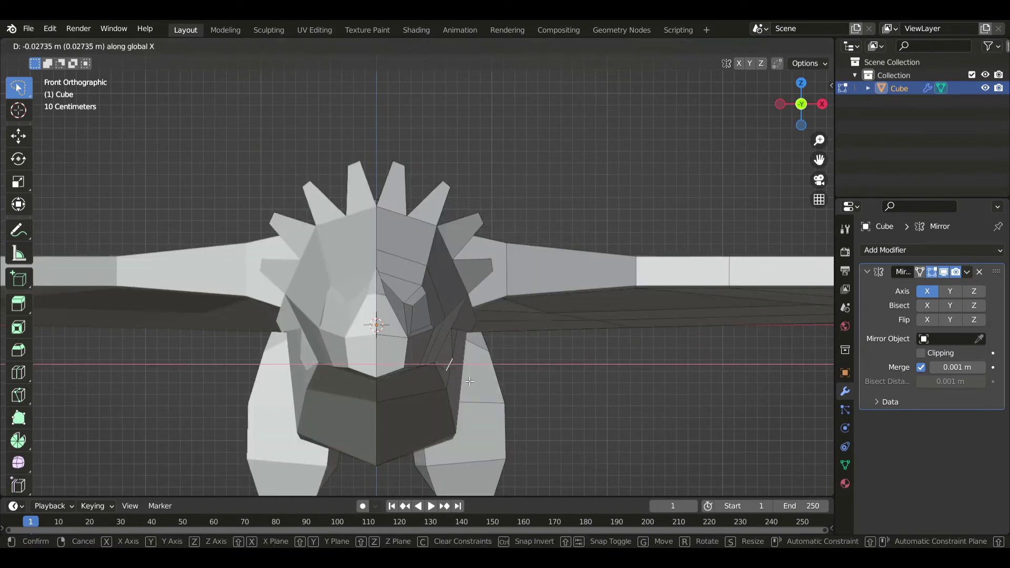
left_click(480, 336)
Examine the head's new spikes and the body shape in Object Mode from several angles and the side view.
middle_click_drag(480, 337, 316, 331)
key("Tab")
middle_click_drag(471, 314, 532, 311)
key("KP_3")
scroll(532, 310, "up", 5)
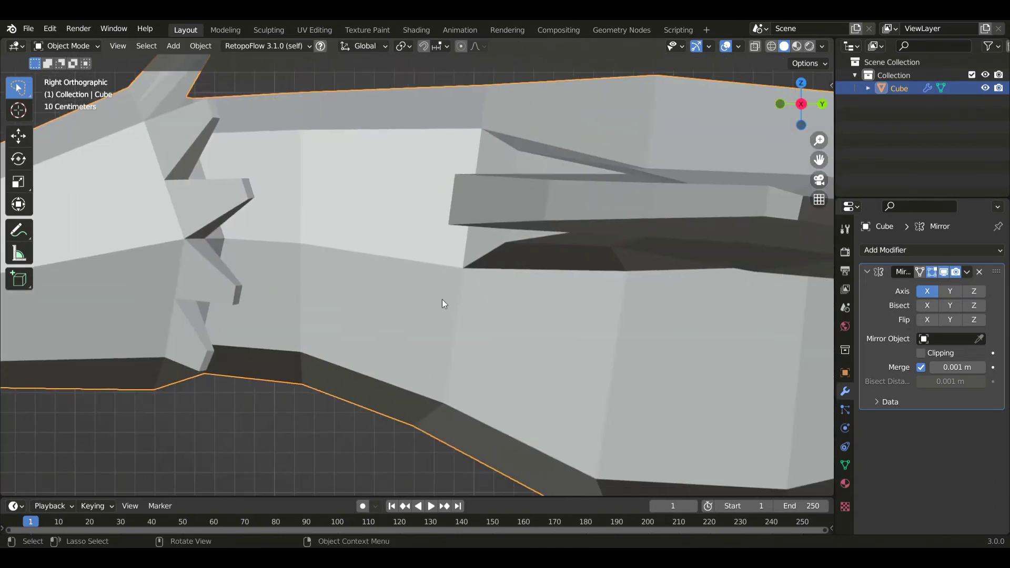
scroll(442, 299, "down", 3)
scroll(566, 352, "up", 2)
scroll(426, 266, "down", 3)
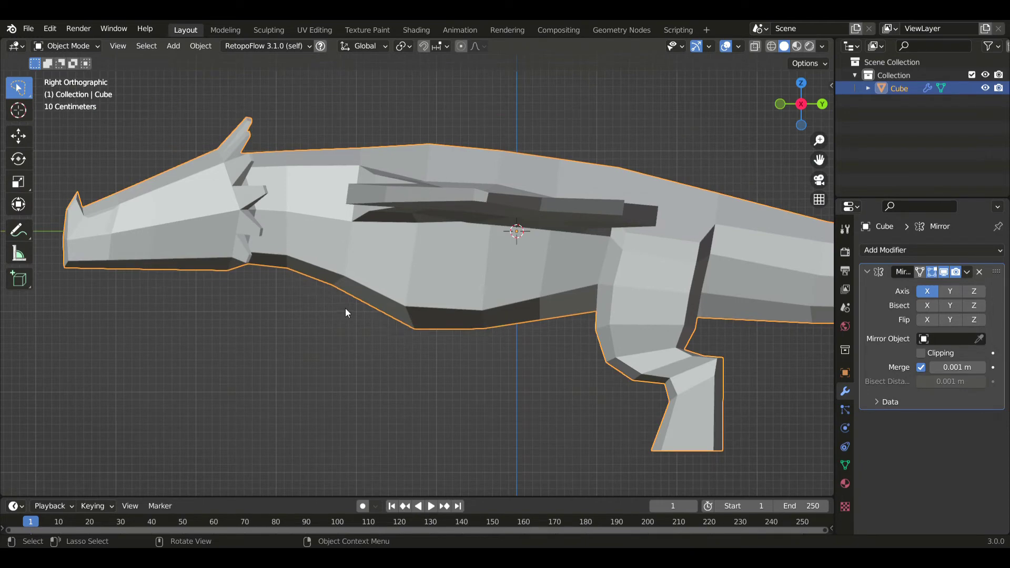
Add two loop cuts across the wing, one close to each side of the existing edge line at the wing's corner.
key("Tab")
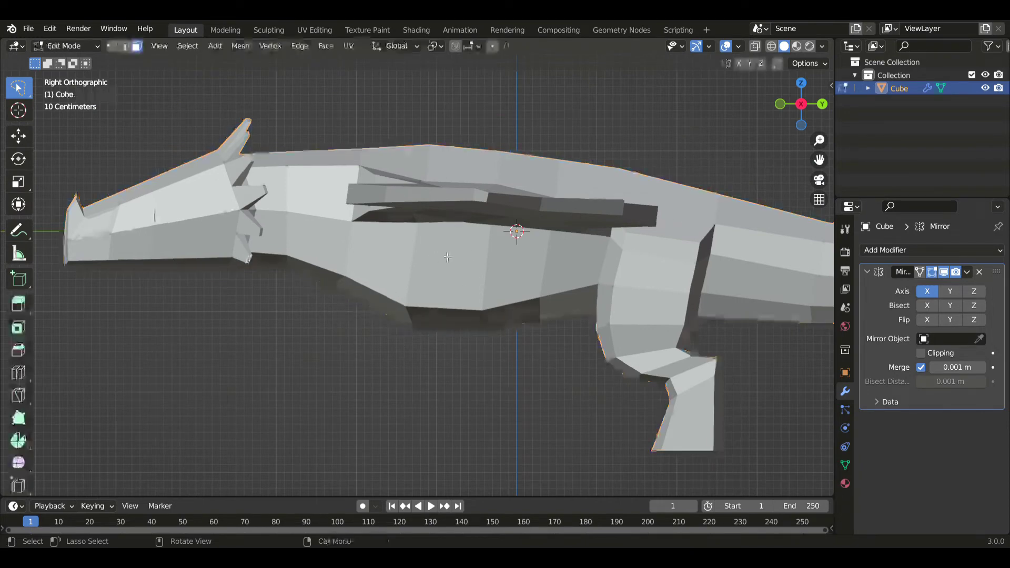
middle_click_drag(412, 187, 164, 317)
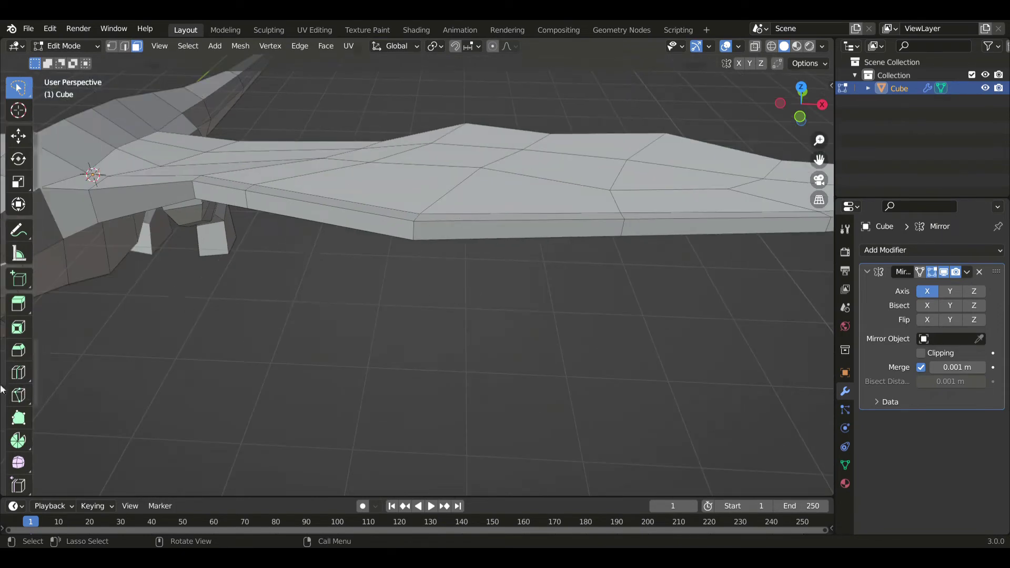
left_click(19, 372)
left_click_drag(374, 223, 412, 269)
key("w")
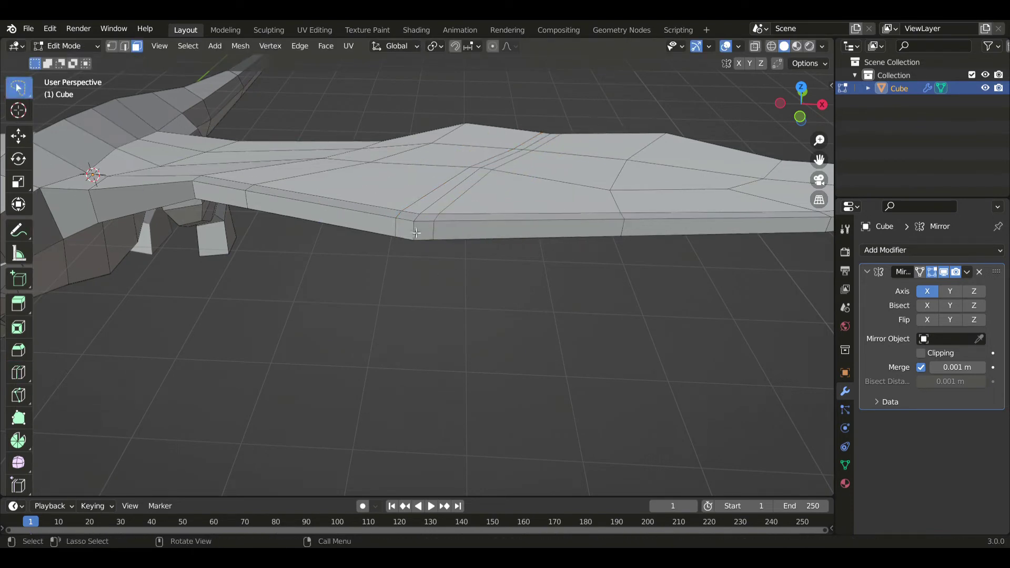
Widen the wing corner's front faces along X in the top view, extrude a short segment forward and resize its end.
key("KP_7")
key("s")
key("x")
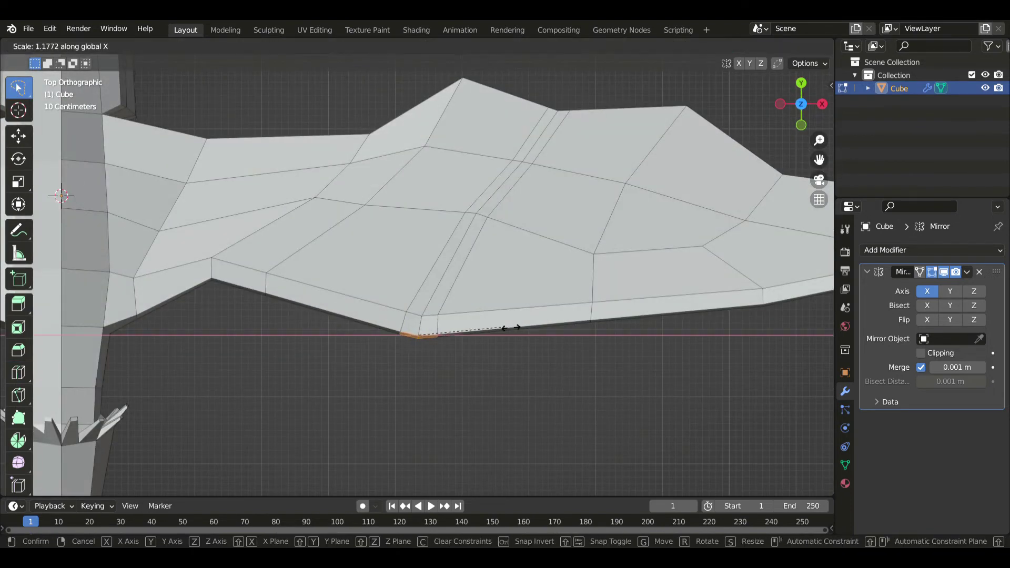
left_click(532, 336)
key("e")
left_click(538, 353)
key("s")
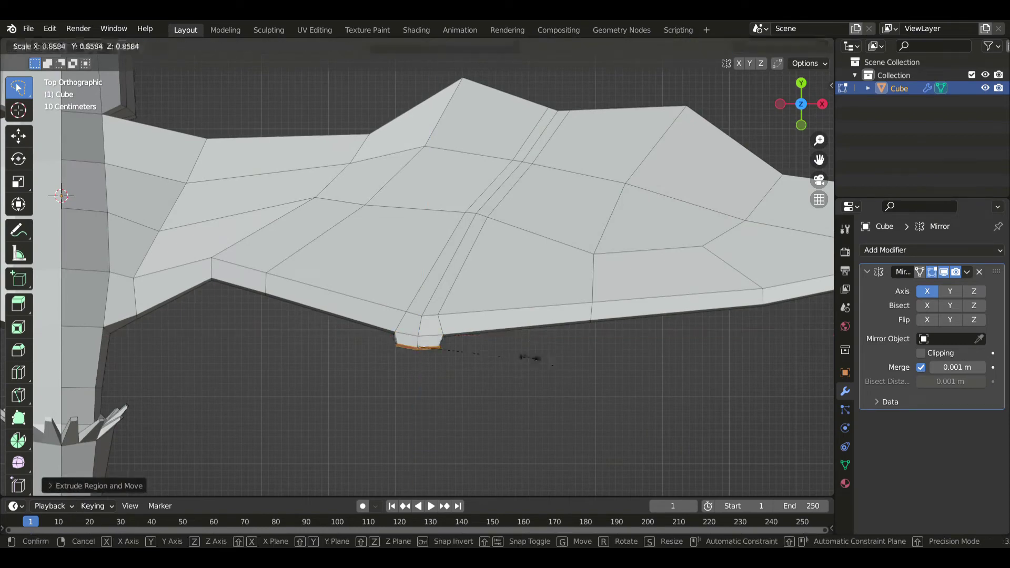
left_click(519, 360)
Extrude a second short segment for the wing claw and scale its end to form a knuckle.
key("e")
left_click(456, 386)
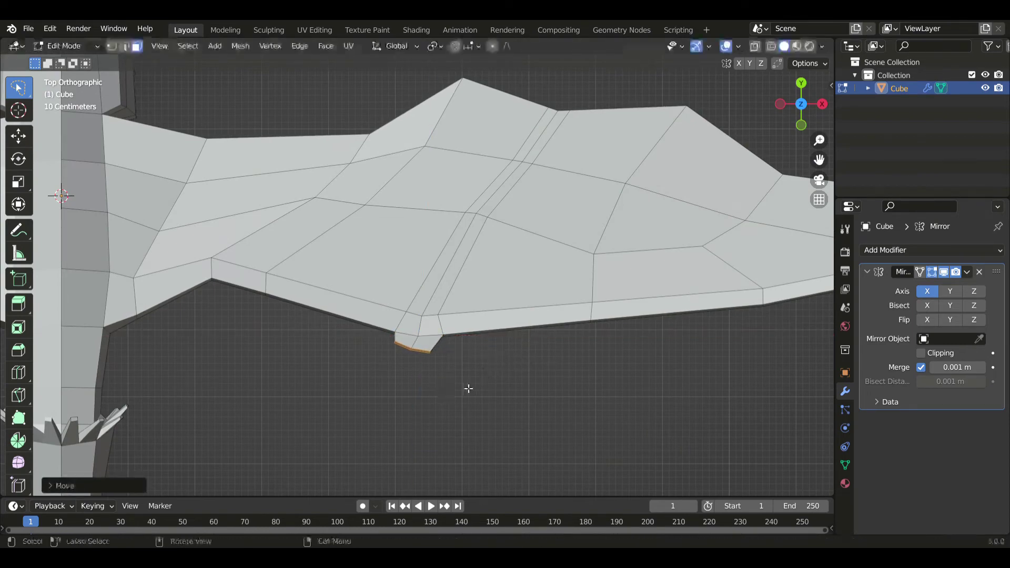
key("s")
left_click(491, 392)
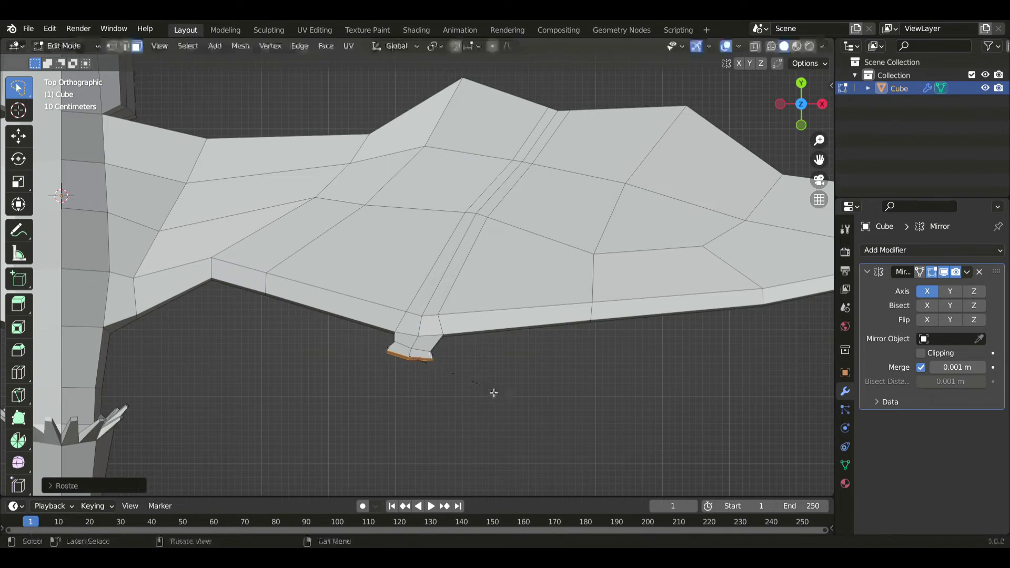
Extrude a longer third claw segment, then shrink and shift its end to bend the claw outward.
key("e")
left_click(480, 407)
key("s")
left_click(475, 379)
key("g")
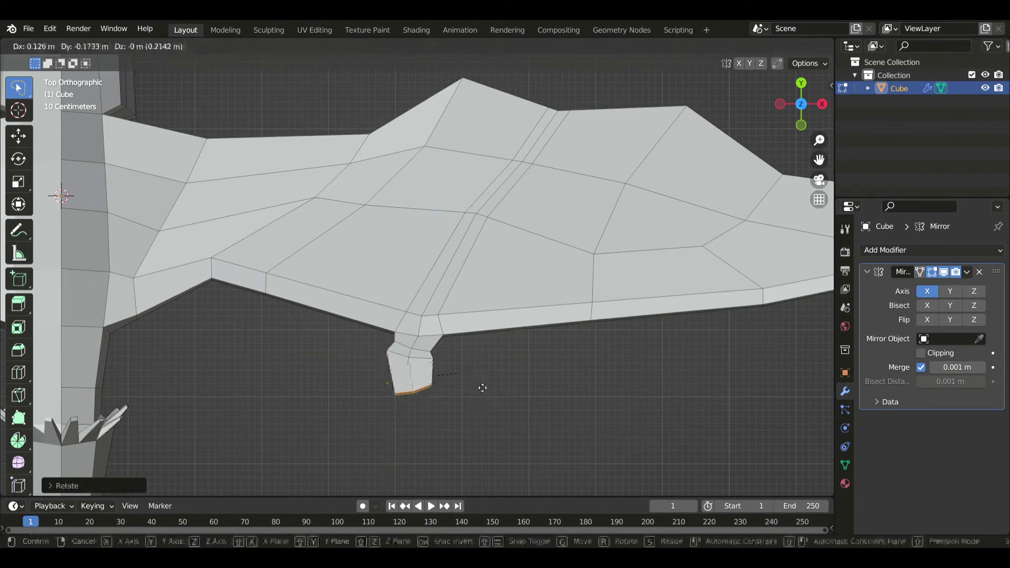
left_click(488, 389)
key("s")
left_click(475, 384)
key("g")
left_click(491, 361)
Extrude the claw's final segment, rotate and taper its end into a curved tip, and shrink the tip in the front view.
key("e")
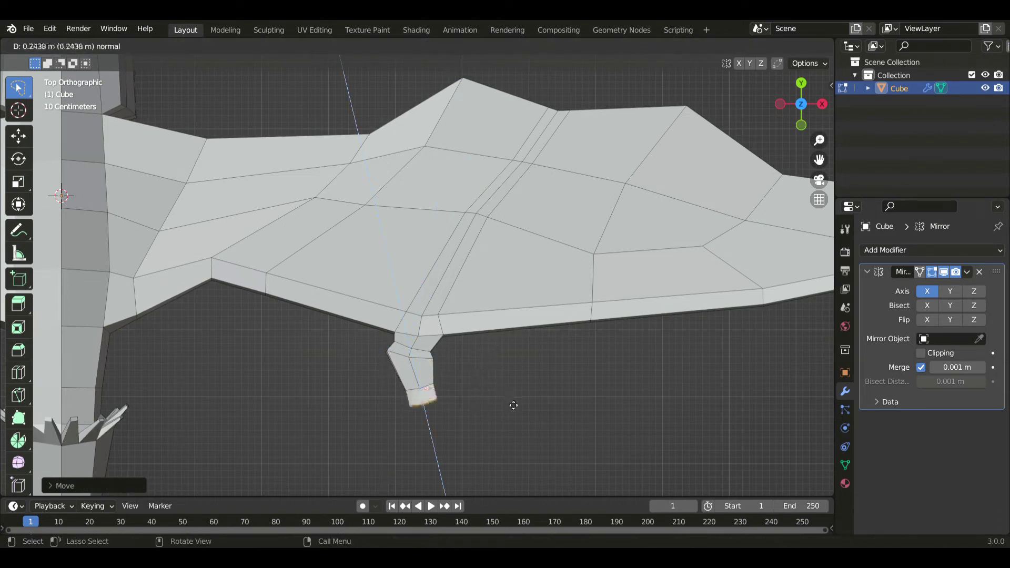
left_click(514, 406)
key("s")
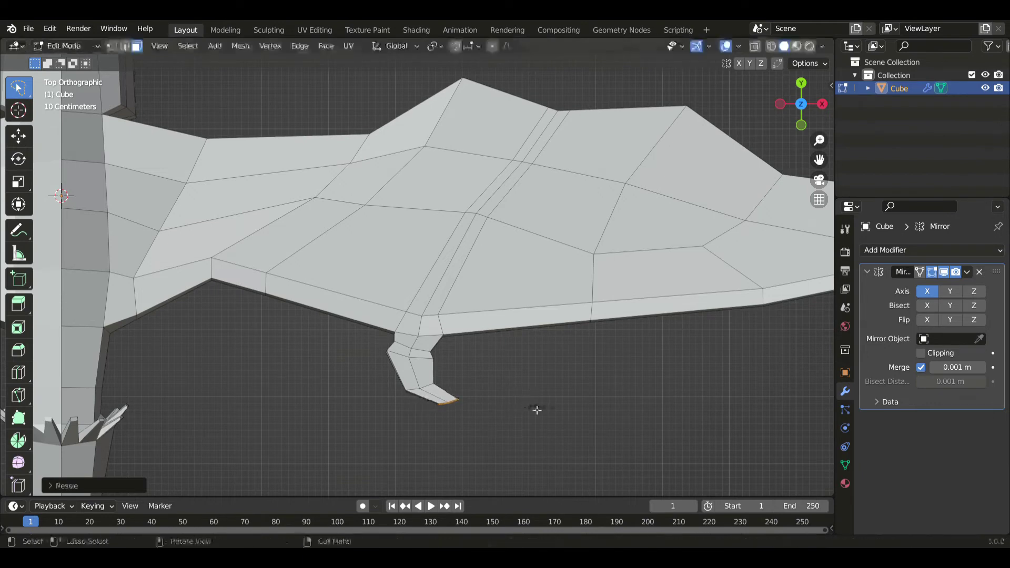
key("r")
left_click(528, 429)
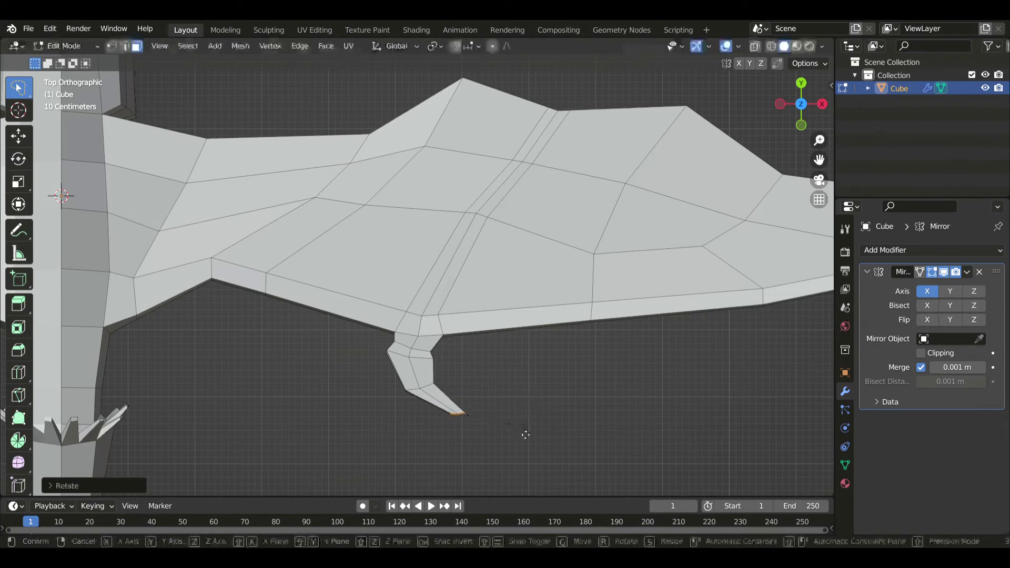
key("KP_1")
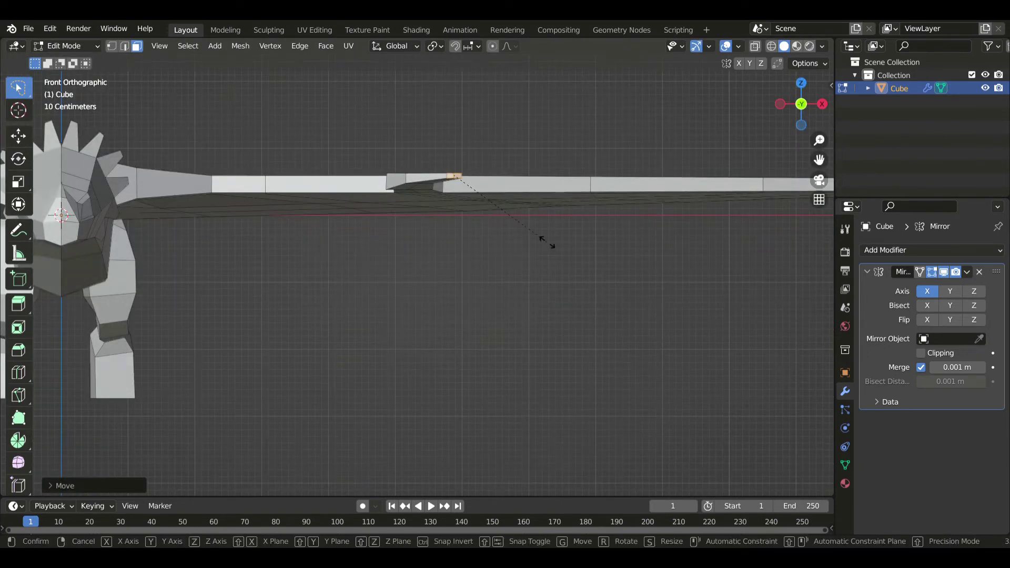
key("s")
left_click(536, 239)
Switch to edge selection in the side view and move the edge at the claw's base joint along Z.
key("KP_3")
scroll(433, 298, "up", 2)
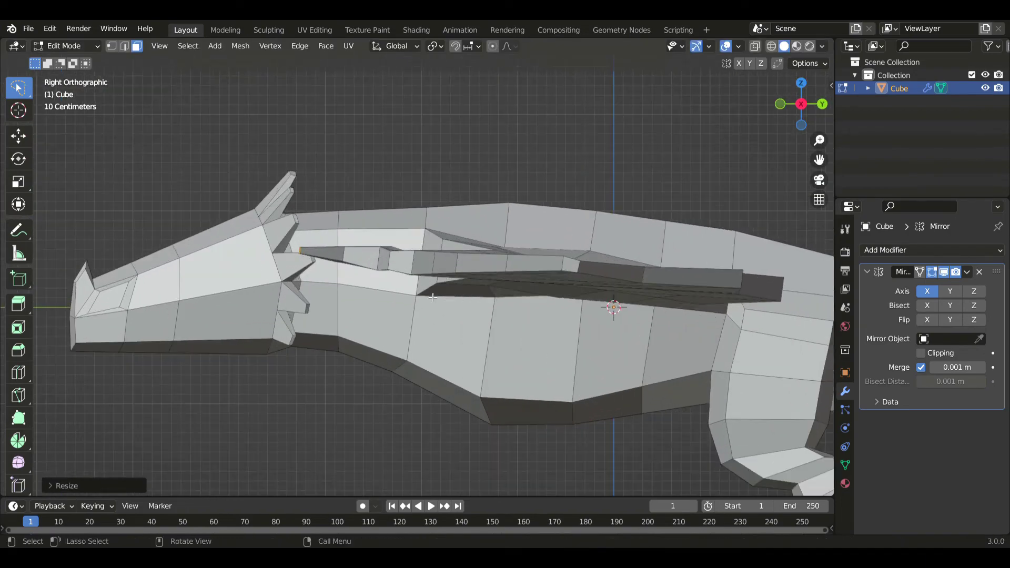
middle_click_drag(433, 298, 442, 380)
key("KP_3")
scroll(378, 271, "up", 2)
key("2")
key("g")
key("z")
left_click(430, 308)
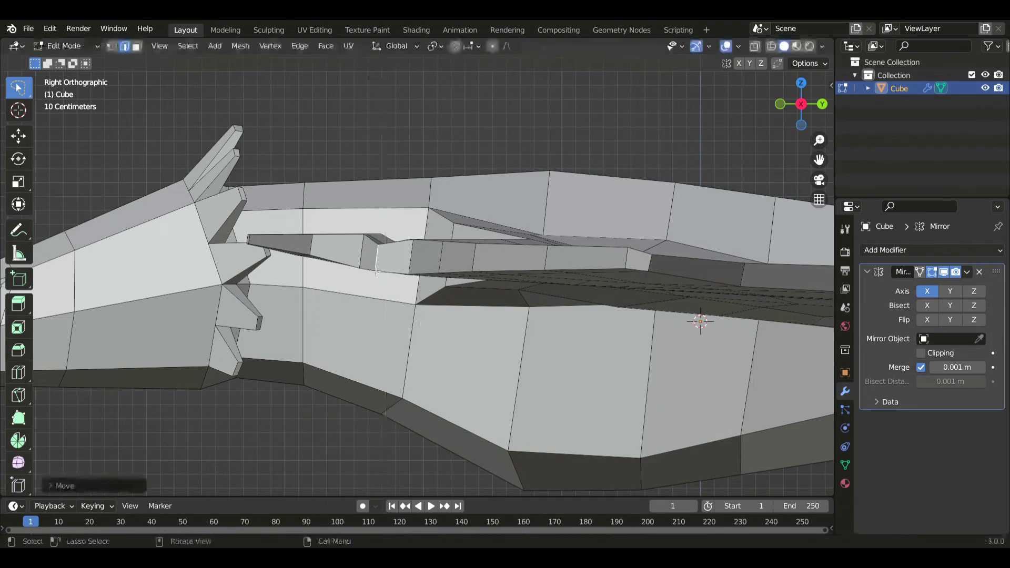
Move the upper edges of the claw's knuckle and its next joint along Z to thin the profile.
key("g")
key("z")
left_click(371, 313)
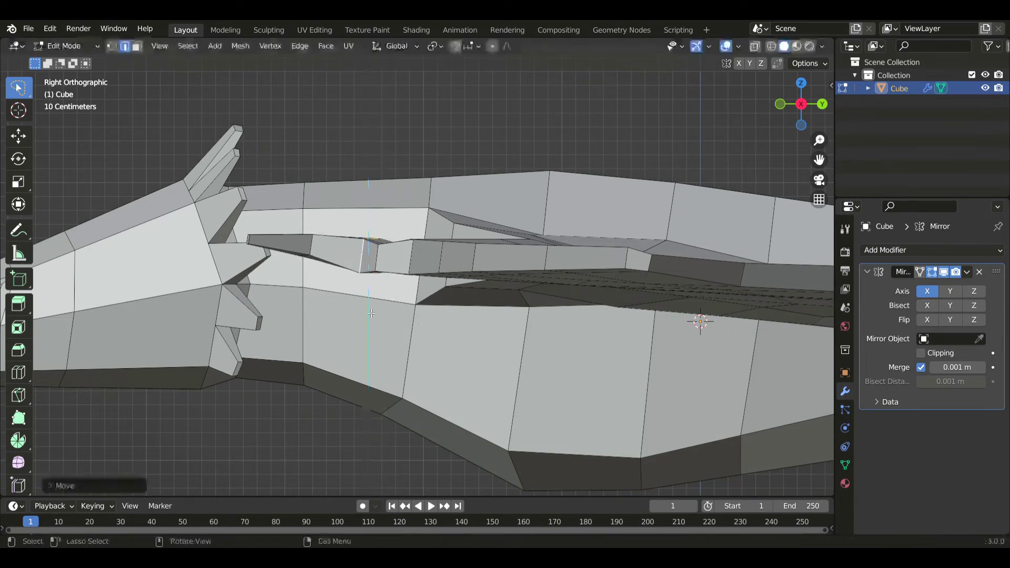
key("g")
key("z")
left_click(357, 274)
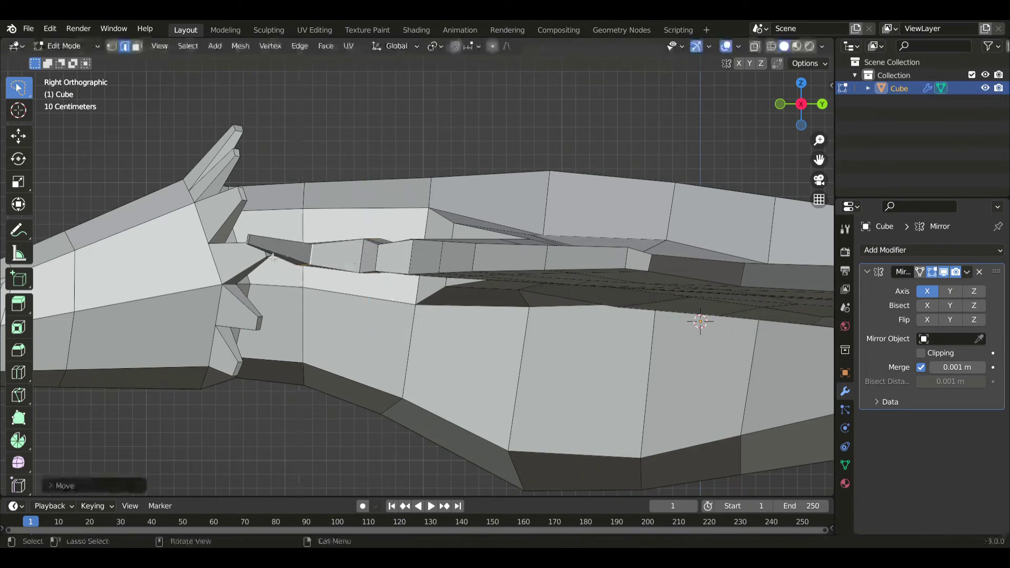
Move the lower edge of the joint before the tip along Z, and lower the claw's tip.
right_click_drag(288, 219, 289, 220, "ctrl")
key("g")
key("z")
left_click(336, 265)
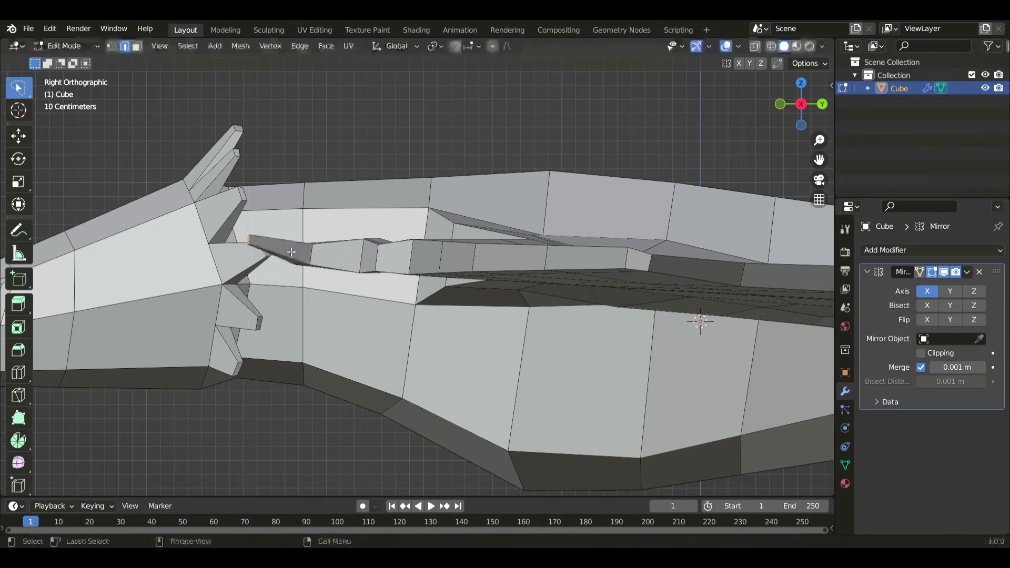
key("alt+z")
key("alt+z")
key("g")
key("z")
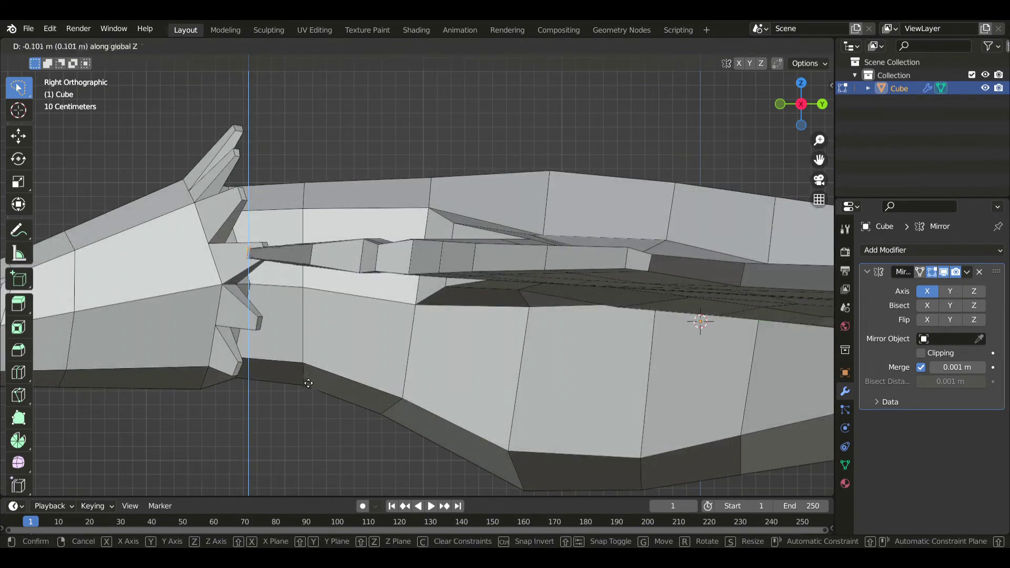
left_click(366, 280)
Move the edges at the claw's base about 0.01 m along Z, and raise its upper middle ridge edges about 0.07 m.
left_click(379, 262, "alt")
key("g")
key("z")
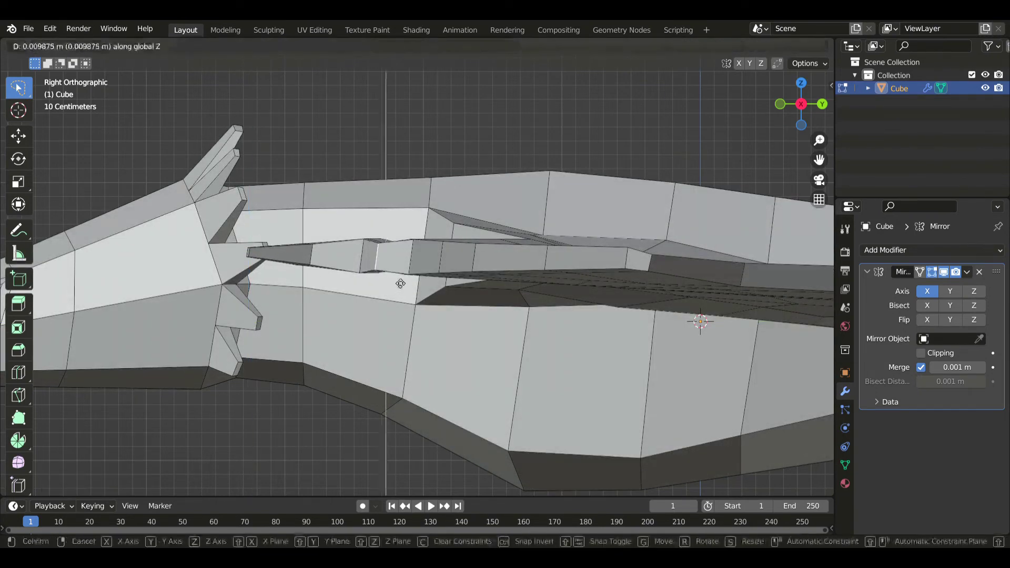
left_click(400, 281)
middle_click_drag(399, 281, 415, 257)
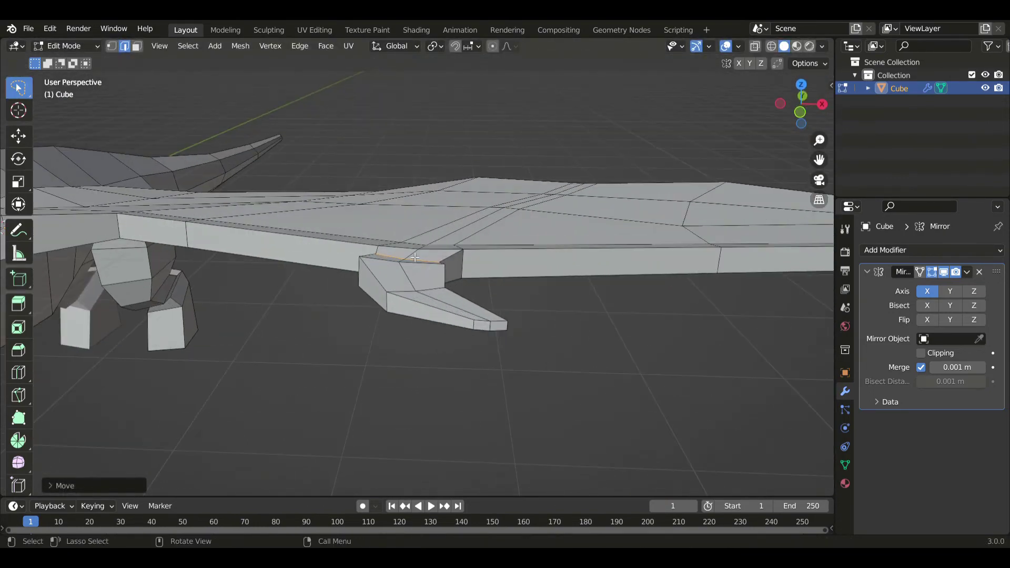
left_click(422, 293)
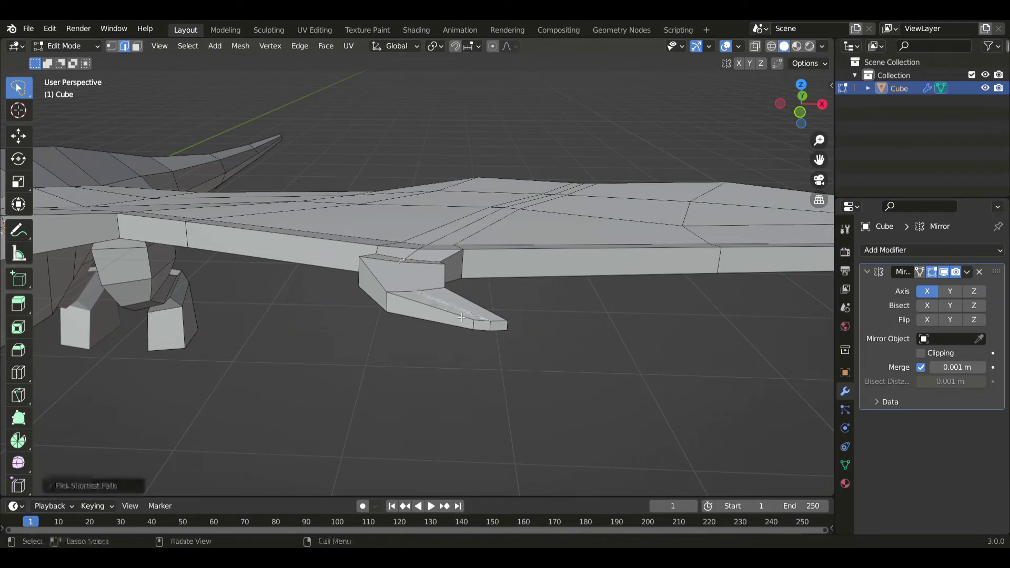
key("g")
key("z")
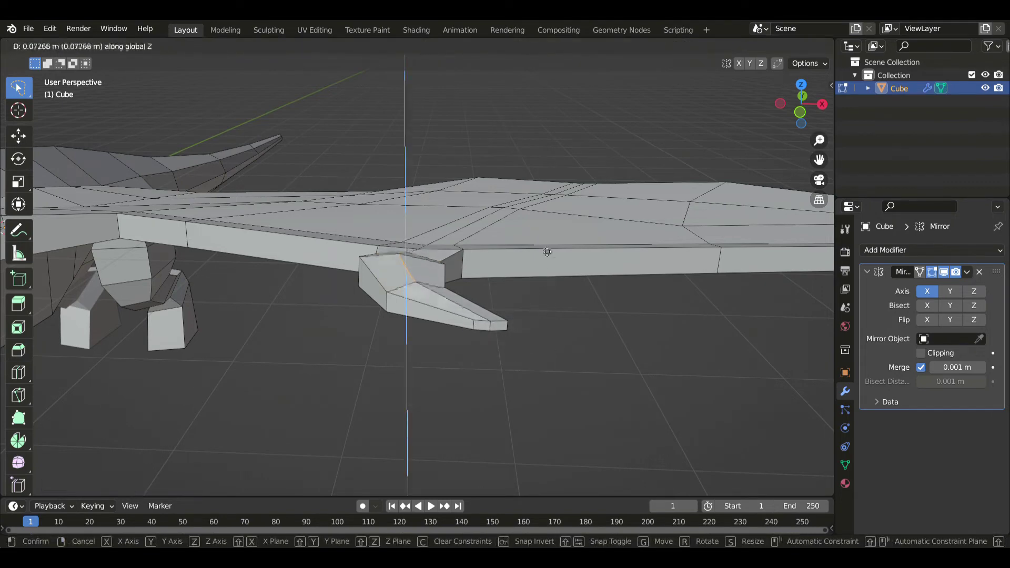
left_click(547, 252)
Switch to vertex selection, reposition a vertex at the claw's base, and move the row of vertices under the claw along Z.
middle_click_drag(547, 252, 382, 315)
key("1")
left_click(418, 252)
key("g")
left_click(440, 271)
left_click(324, 247, "ctrl")
key("g")
key("z")
left_click(385, 341)
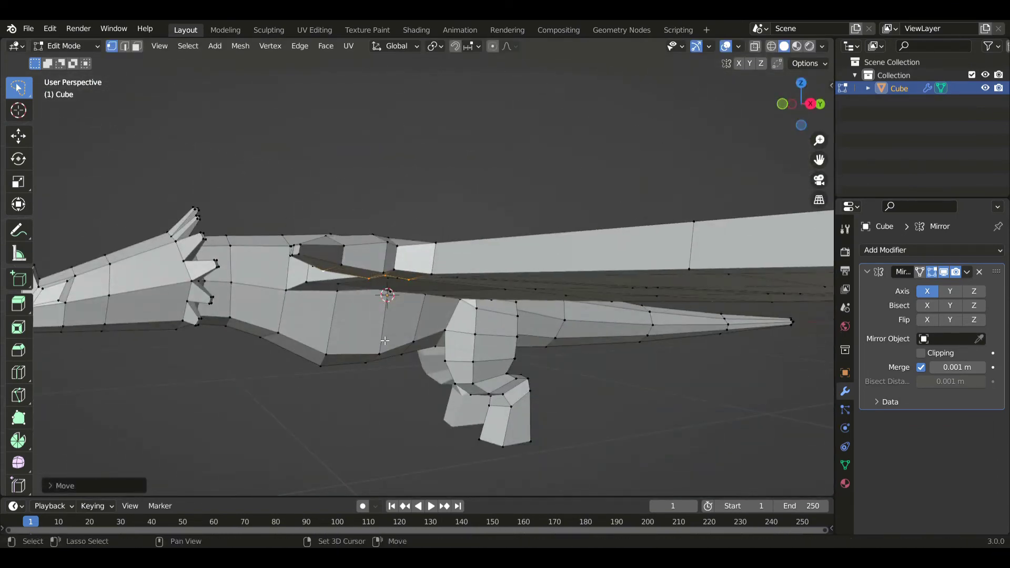
Slide the vertex on the underside of the claw's base along its edge and reposition it.
left_click(393, 280)
key("shift+v")
left_click(394, 291)
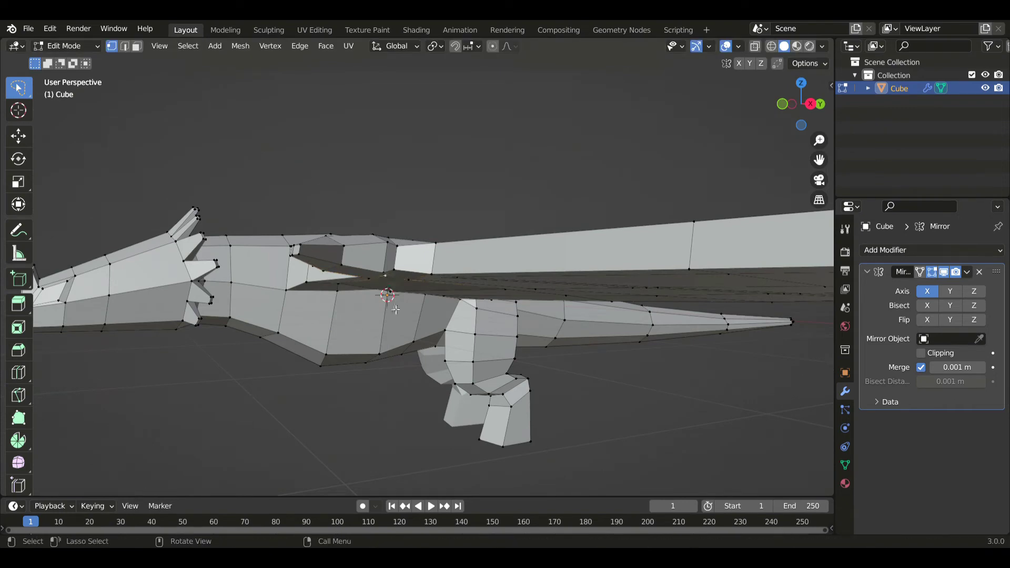
key("g")
left_click(395, 303)
Examine the finished wing claws and the whole body in Object Mode from the top, perspective and side views.
middle_click_drag(395, 303, 437, 373)
key("KP_7")
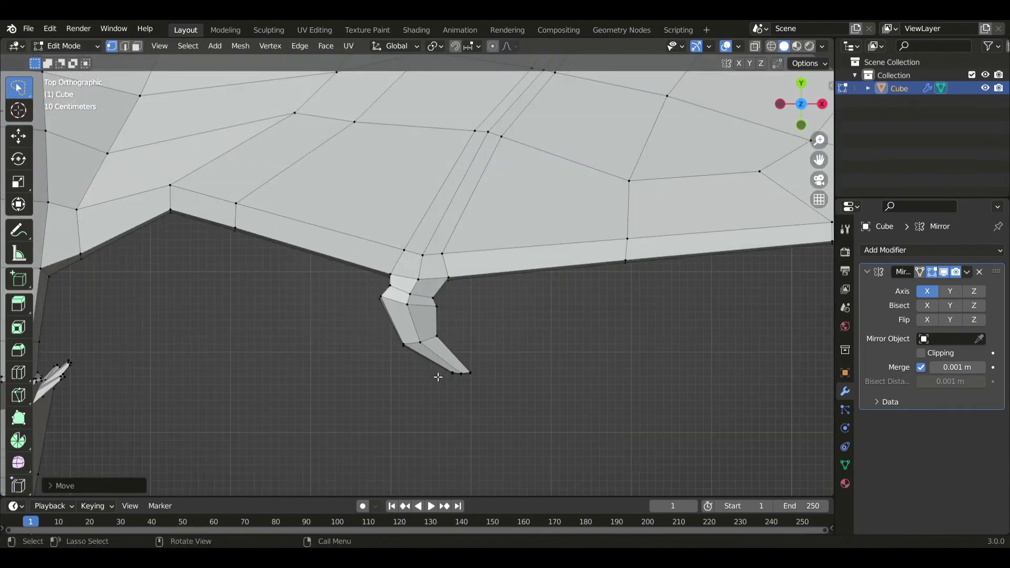
scroll(438, 377, "down", 8)
key("Tab")
middle_click_drag(365, 332, 432, 320)
key("KP_3")
scroll(602, 410, "up", 3)
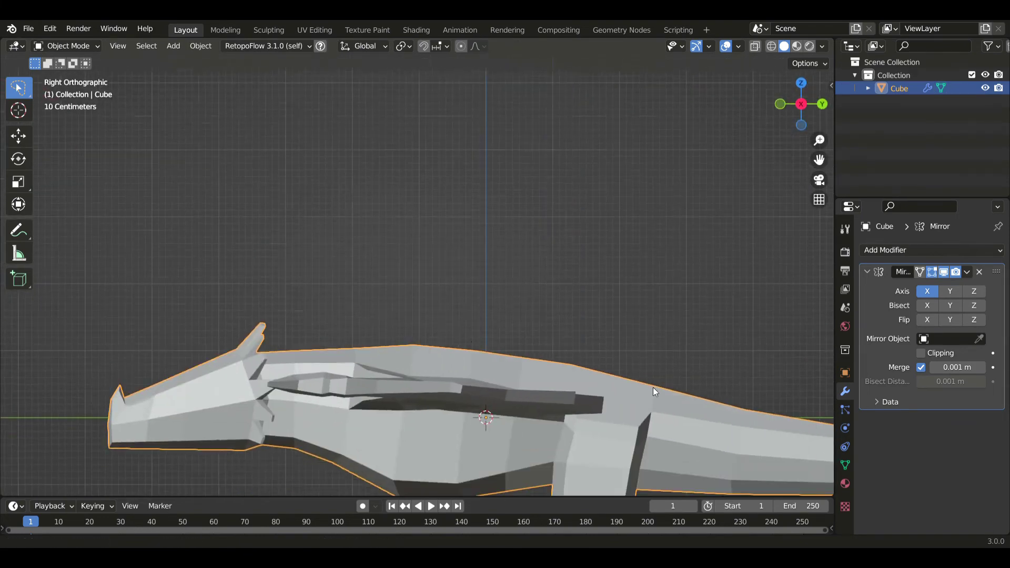
middle_click_drag(655, 391, 422, 299, "shift")
Add loop cuts along the tail with the Loop Cut tool, splitting its long segments up to the hips.
key("Tab")
scroll(319, 293, "up", 3)
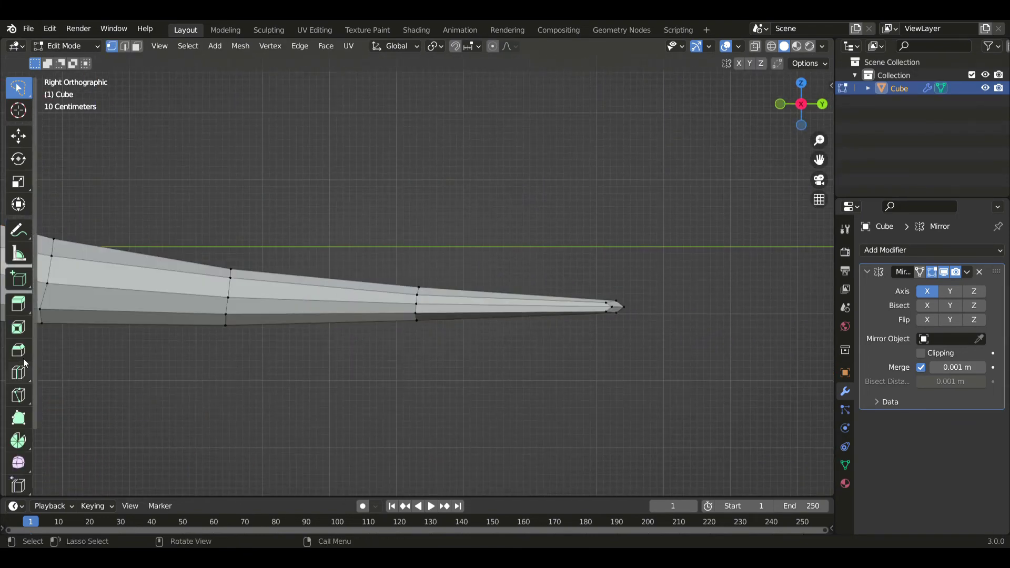
left_click(18, 372)
left_click(242, 340)
left_click(518, 318)
left_click(157, 316)
scroll(157, 316, "down", 3)
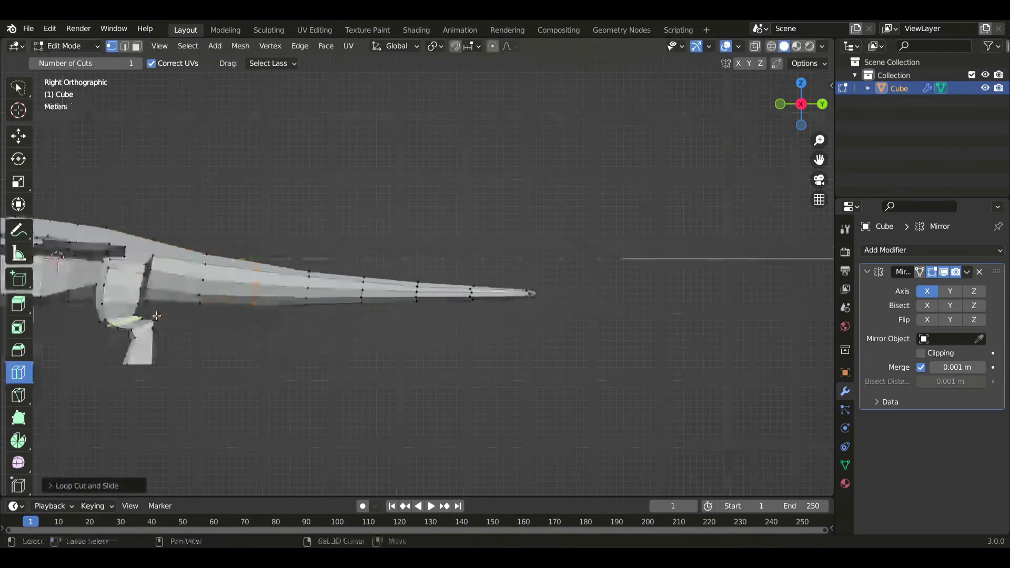
middle_click_drag(157, 315, 426, 322, "shift")
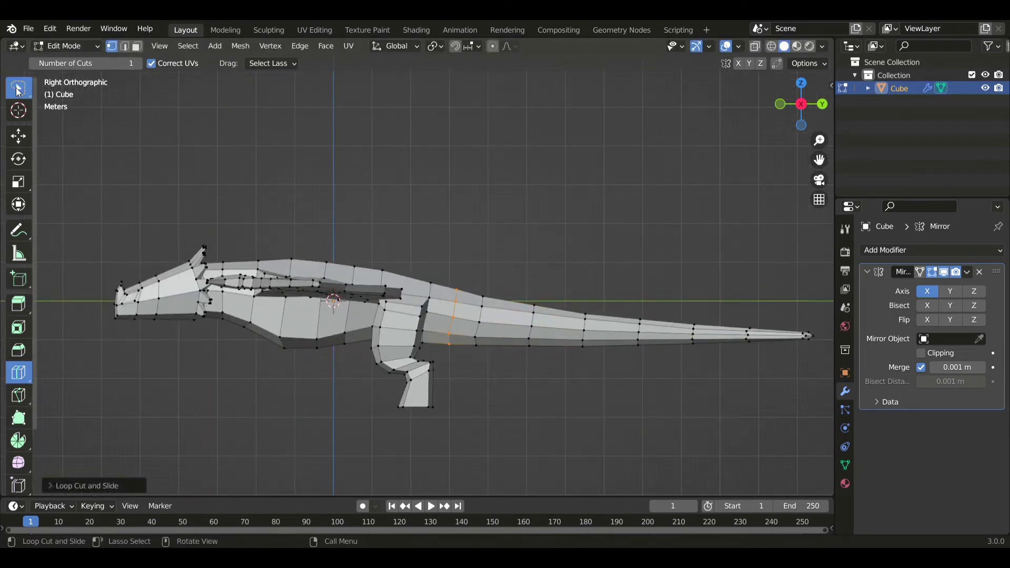
Enable Clipping on the Mirror modifier and select the row of upper back faces from the shoulders to the hips.
left_click(19, 90)
key("3")
middle_click_drag(239, 241, 487, 291)
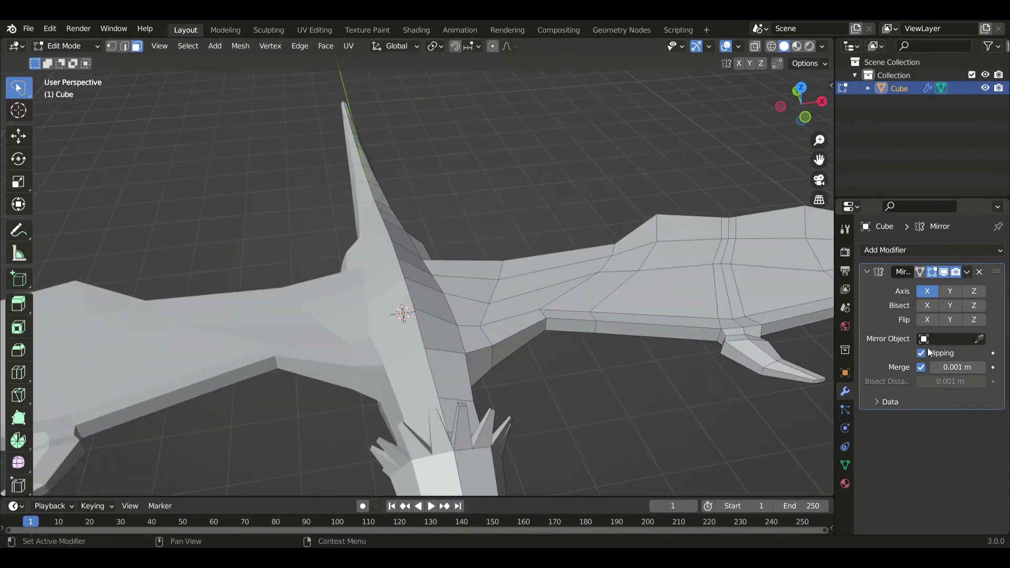
key("KP_3")
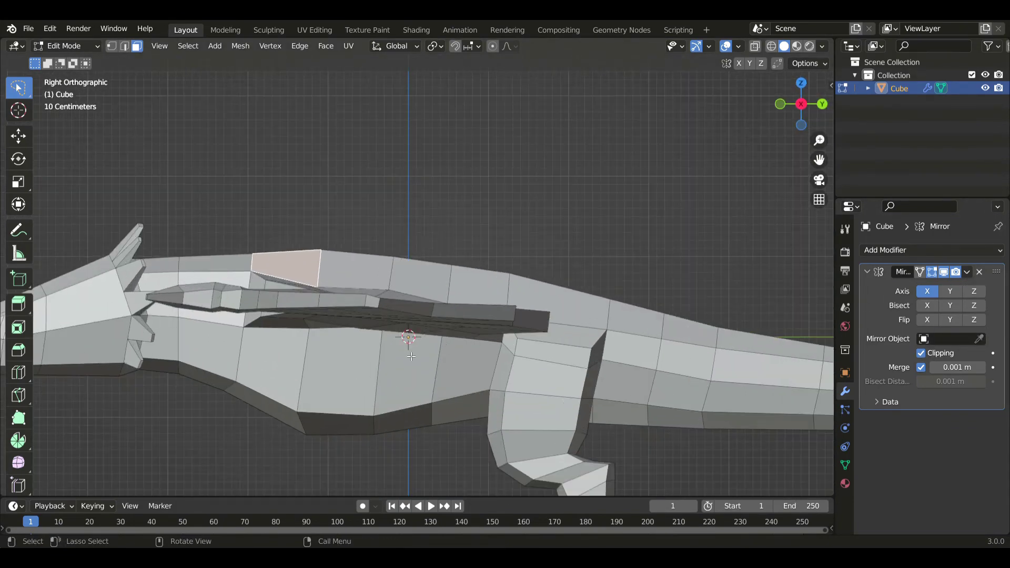
left_click(361, 274, "shift")
left_click(421, 276, "shift")
left_click(479, 284, "shift")
left_click(568, 300, "shift")
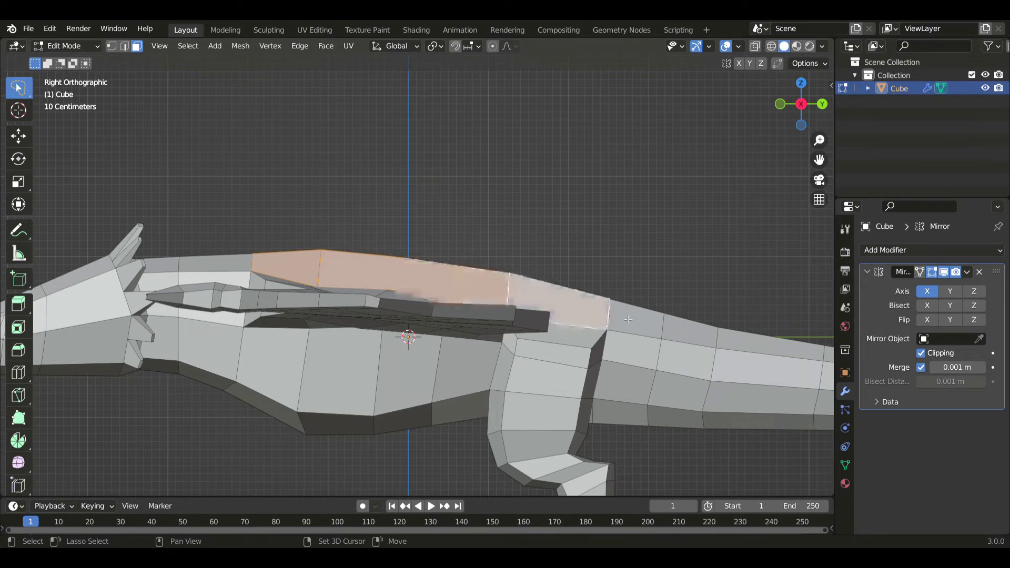
Try to extrude the front face of the back row into a spike, shrinking and moving its end.
scroll(598, 313, "down", 1)
left_click(322, 280)
key("e")
left_click(356, 318)
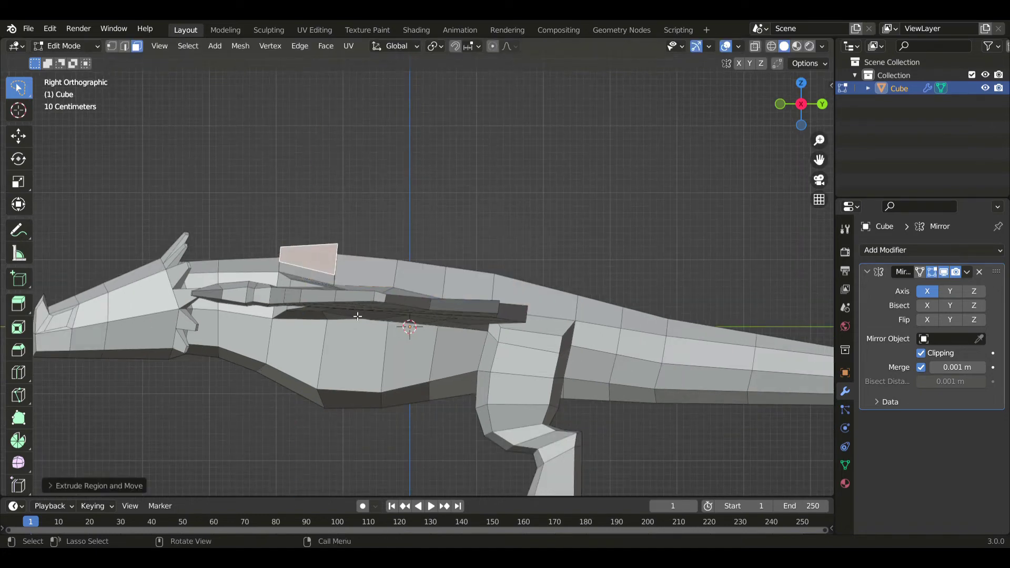
key("s")
left_click(353, 289)
key("g")
left_click(369, 282)
Try to move the extruded back face along X and Z in the front view and rotate it.
key("KP_1")
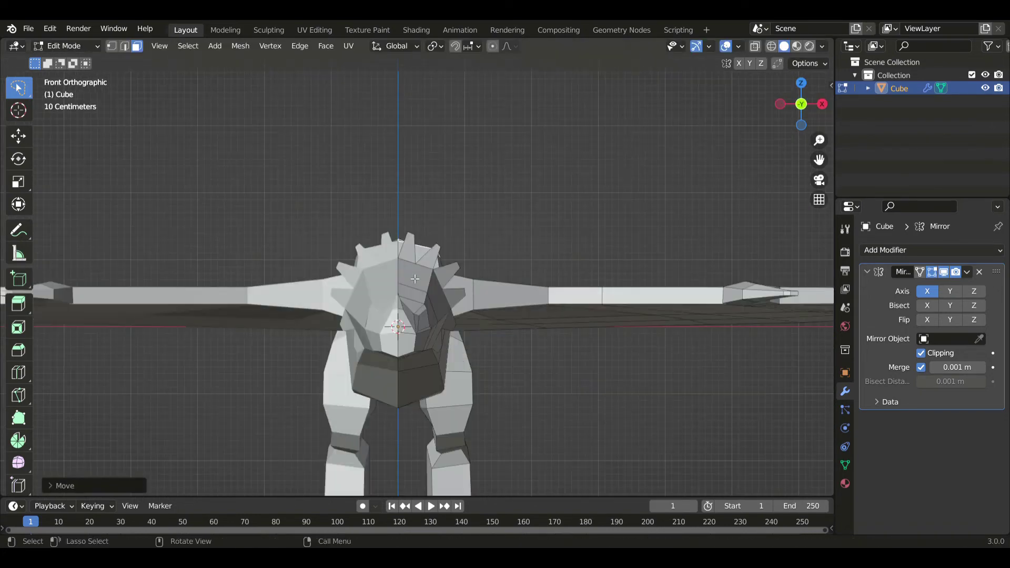
key("g")
key("x")
left_click(453, 295)
key("g")
key("z")
left_click(461, 288)
key("r")
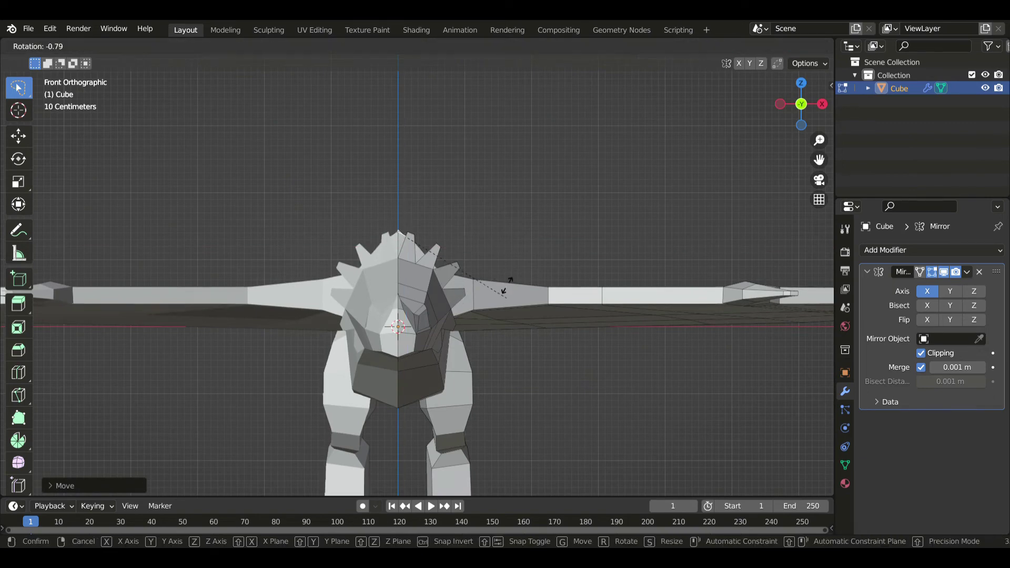
left_click(504, 291)
Undo the back spike's extrusion and its adjustments, back to the selected row of upper back faces.
scroll(504, 292, "down", 1)
middle_click_drag(504, 291, 364, 320)
key("ctrl+z")
key("ctrl+z")
key("ctrl+z")
key("ctrl+z")
key("ctrl+z")
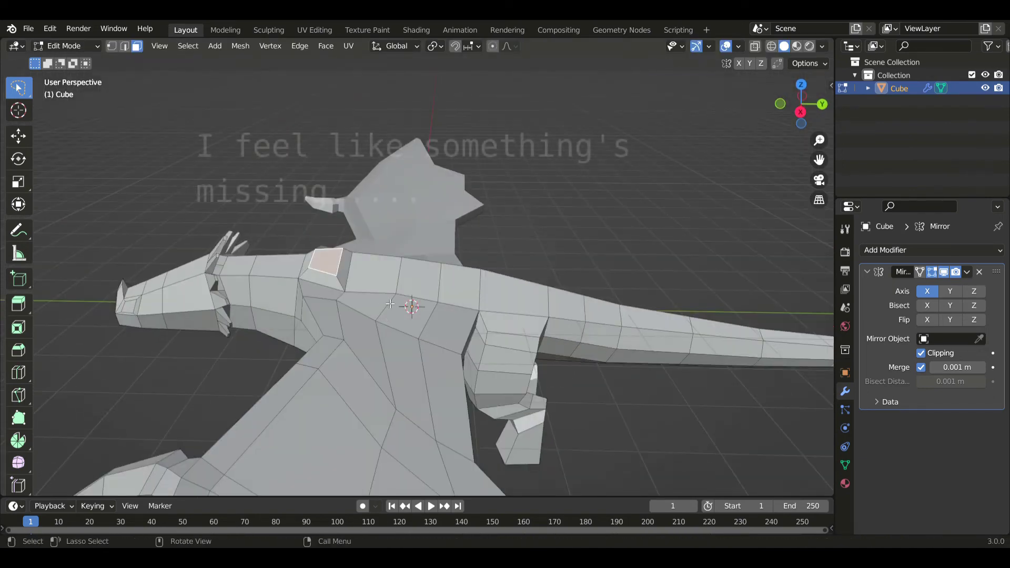
Select the two adjacent faces on the underside of the chest and subdivide them.
key("KP_3")
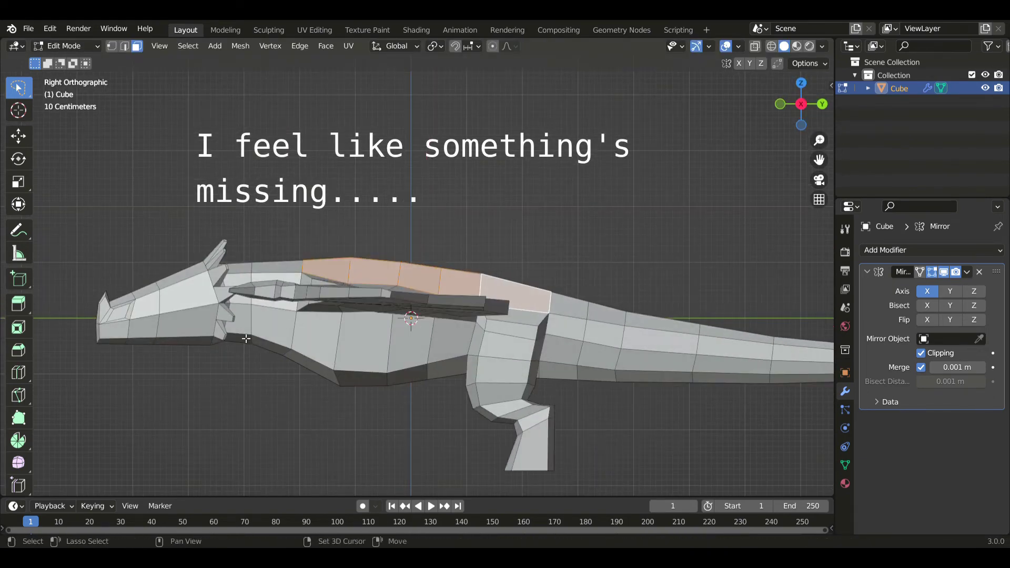
middle_click_drag(246, 339, 443, 313, "shift")
scroll(308, 248, "up", 5)
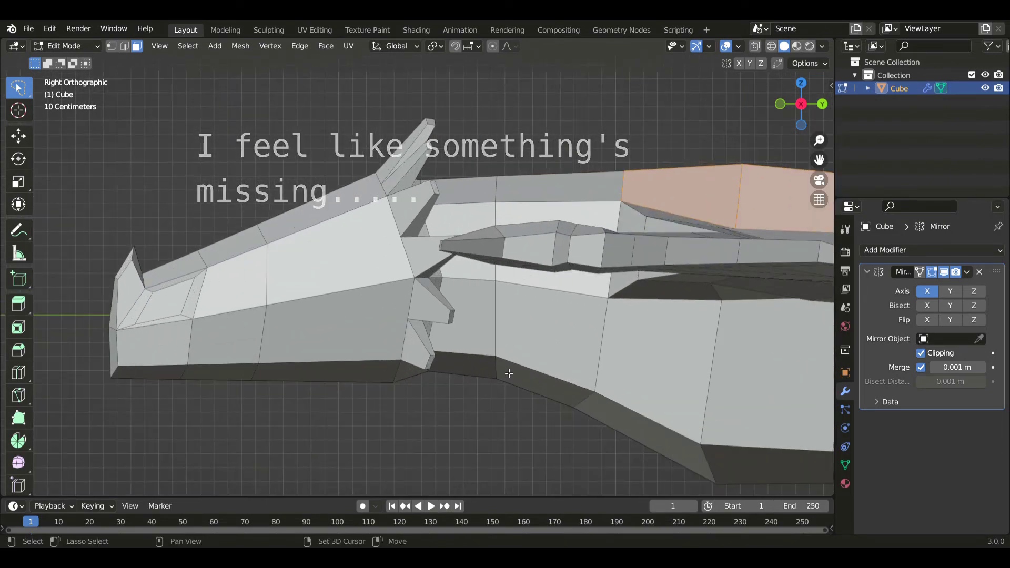
scroll(509, 373, "down", 3)
middle_click_drag(606, 397, 390, 286, "shift")
left_click(333, 280)
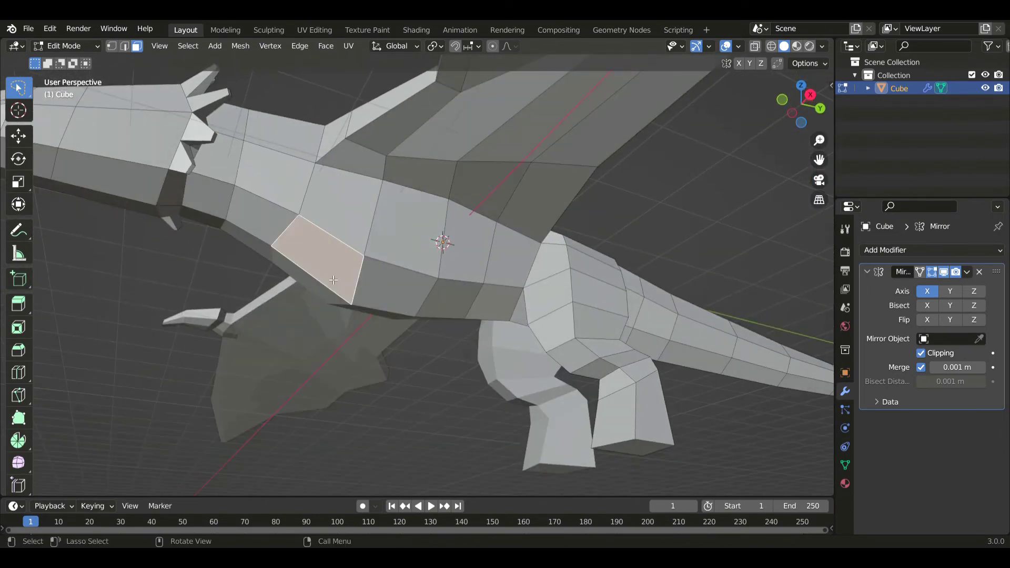
left_click(451, 297, "ctrl")
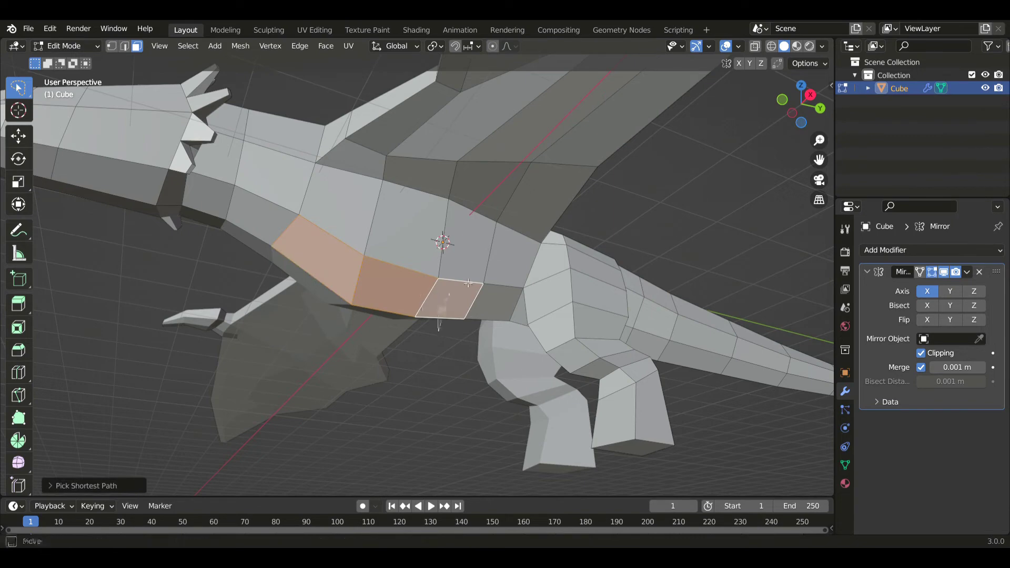
key("KP_3")
right_click(492, 291)
left_click(505, 291)
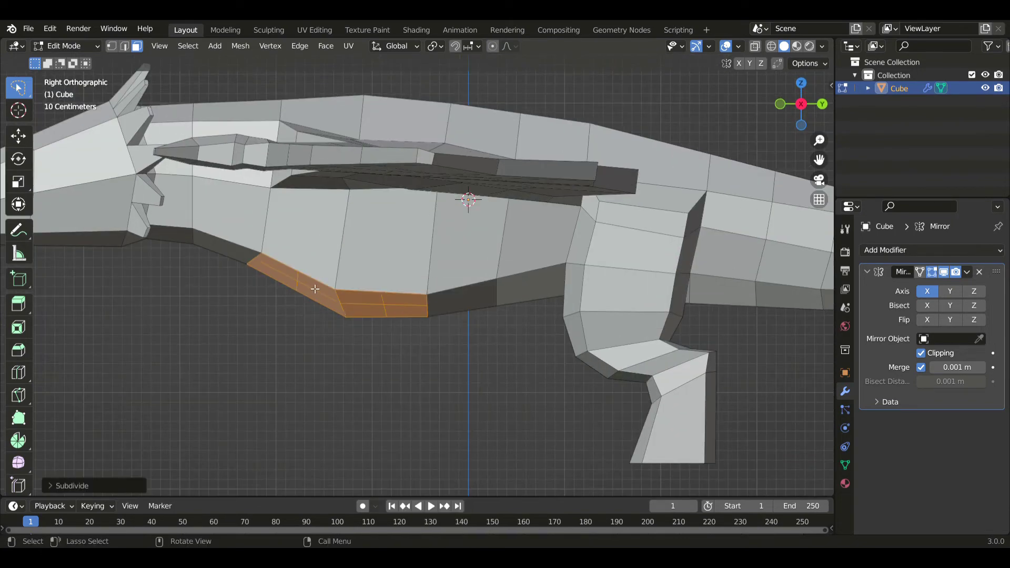
Try to extrude the front subdivided chest face into a spike, shrinking, rotating and moving its end.
left_click(292, 284)
key("e")
left_click(333, 348)
key("s")
left_click(311, 324)
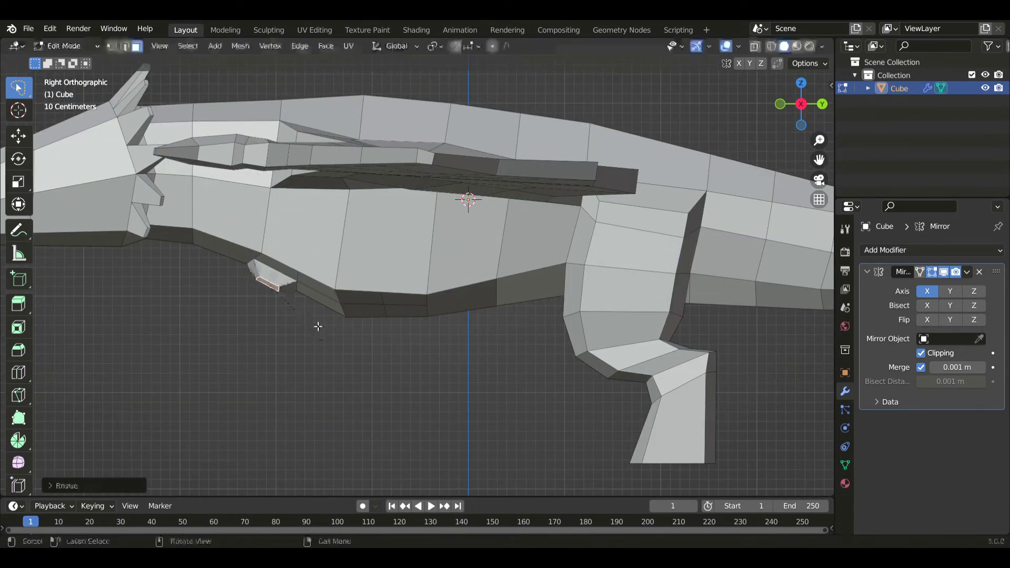
key("r")
left_click(309, 337)
key("g")
left_click(313, 353)
Try to shift the chest spike's tip along X in the front view and rotate and reposition it in the side view.
left_click(332, 312)
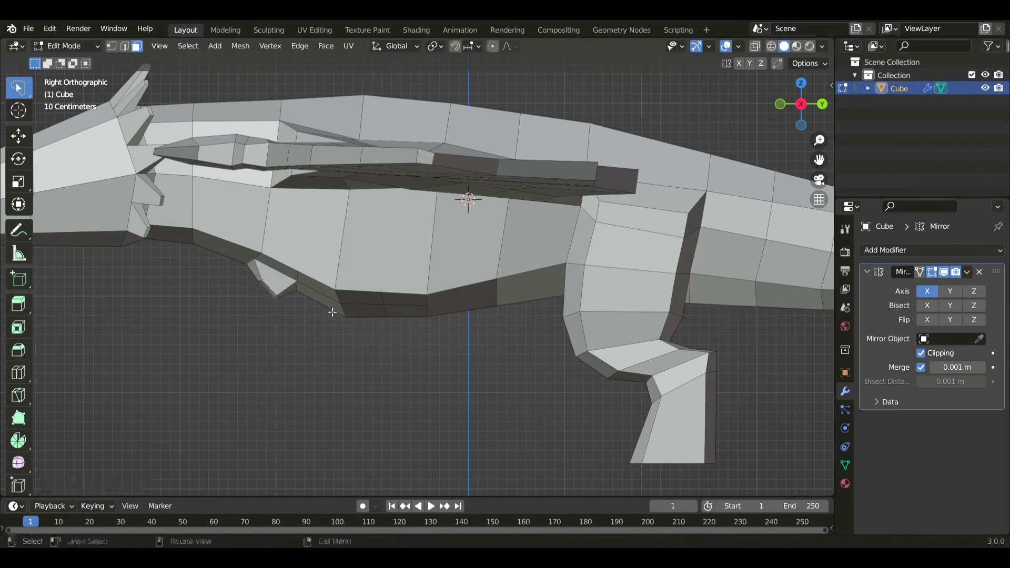
key("KP_1")
key("g")
key("x")
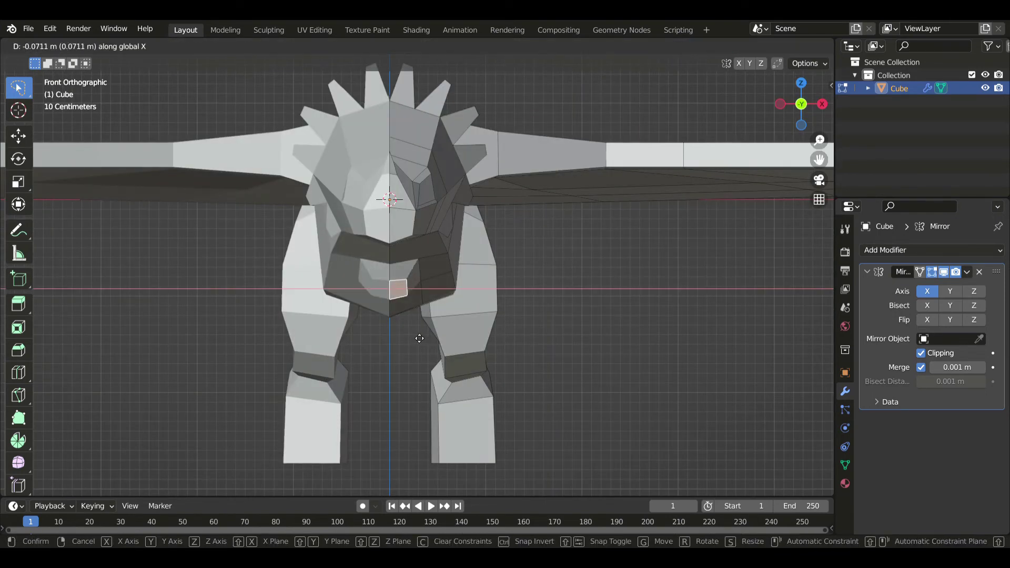
left_click(340, 328)
key("KP_3")
key("r")
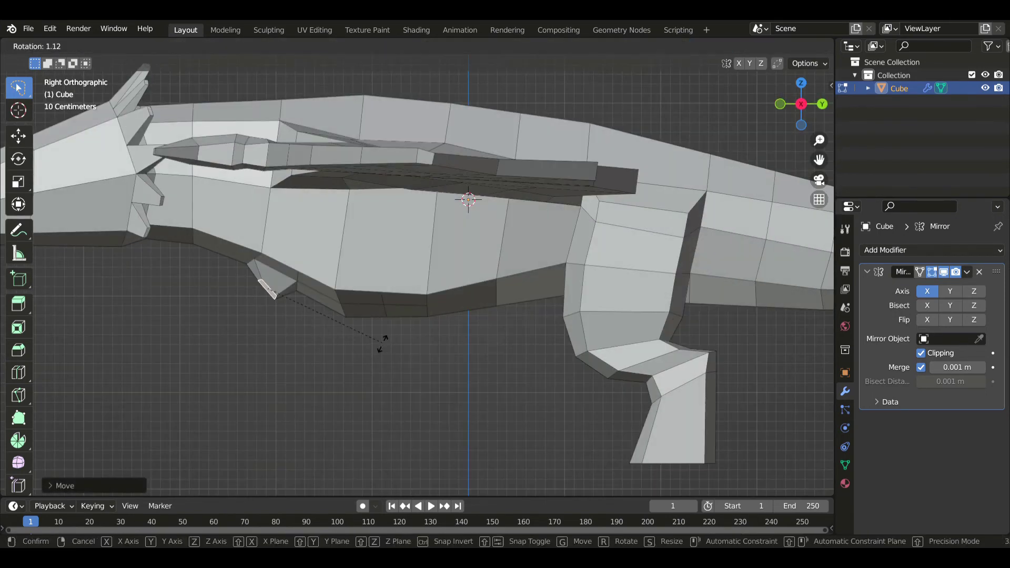
left_click(353, 348)
key("g")
left_click(346, 348)
Try to extrude a second spike from the chest face behind the first, shrinking, rotating and moving its end.
left_click(333, 311)
key("e")
left_click(375, 358)
key("s")
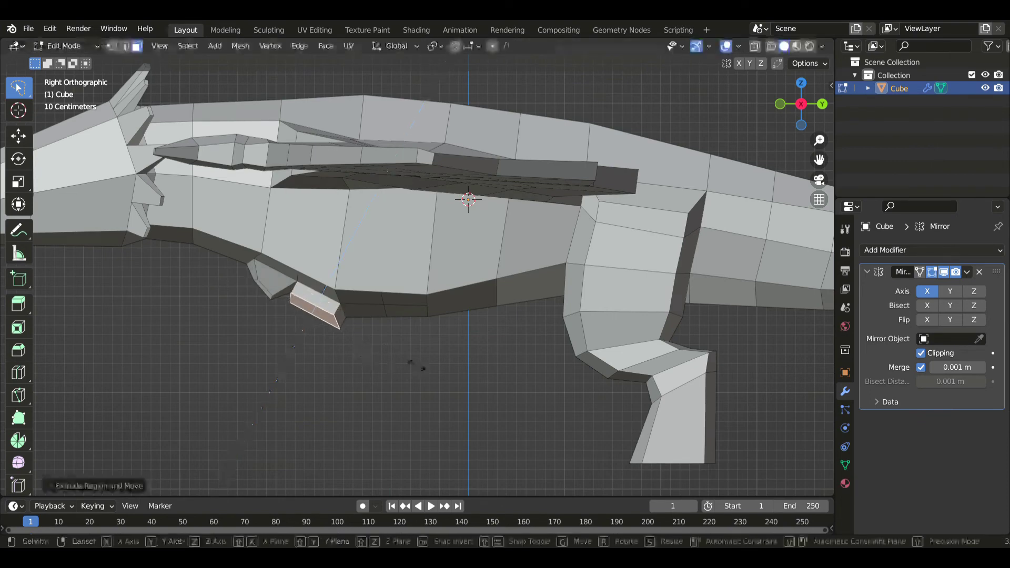
left_click(371, 348)
key("r")
left_click(367, 376)
key("g")
left_click(368, 388)
key("s")
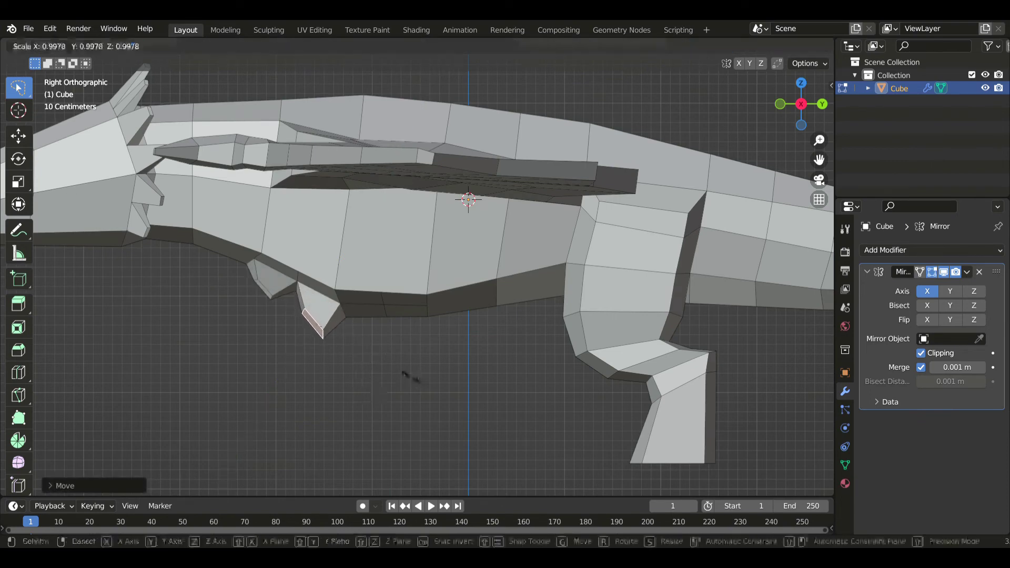
left_click(398, 370)
Undo both chest spikes, back to the selected subdivided face on the chest's underside.
middle_click_drag(399, 371, 462, 356)
key("ctrl+z")
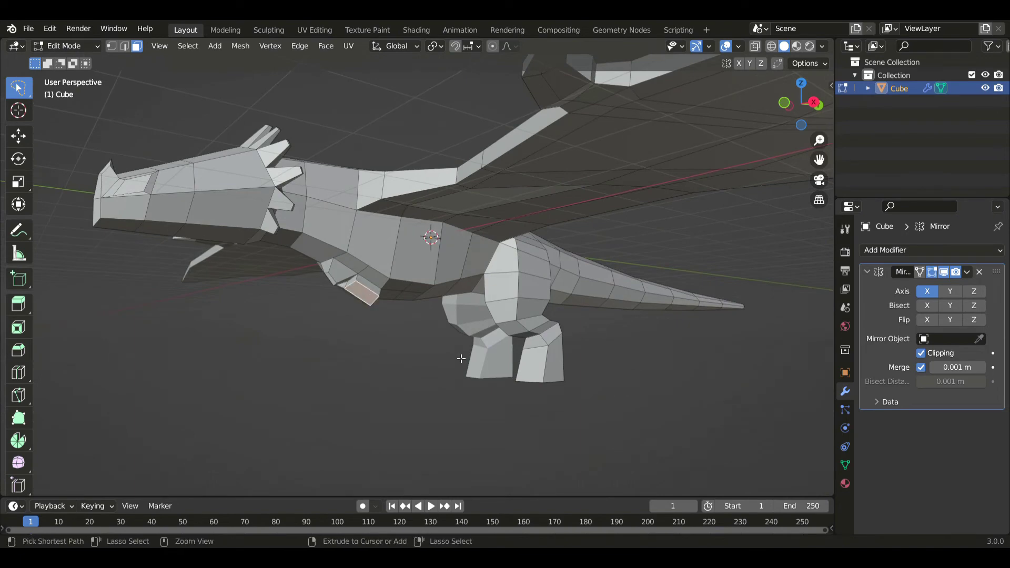
key("ctrl+z")
key("ctrl+z")
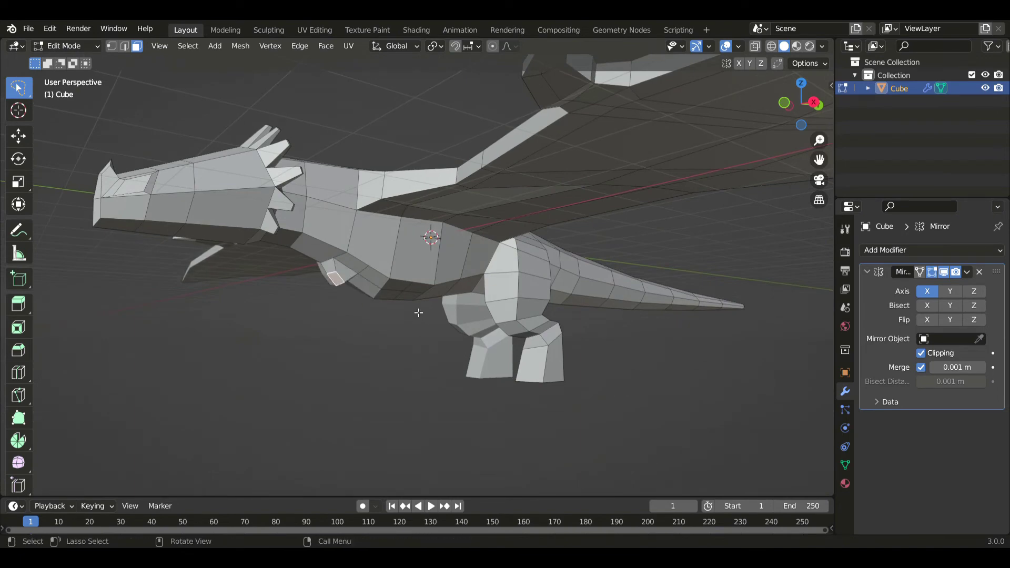
key("ctrl+z")
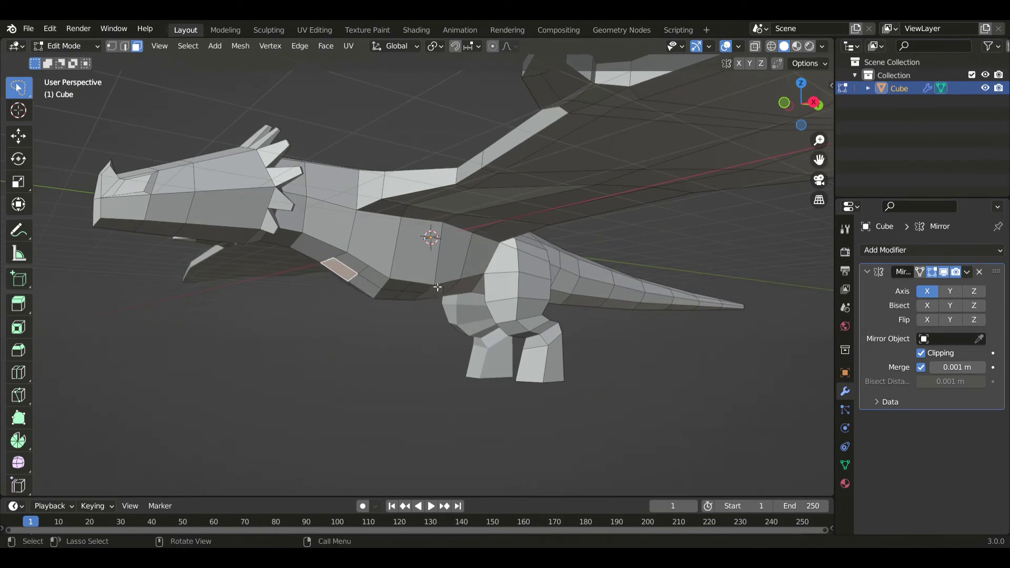
Return to Object Mode and switch the viewport to Material Preview shading with the whole creature in view.
scroll(437, 286, "down", 3)
key("Tab")
middle_click_drag(476, 291, 523, 331)
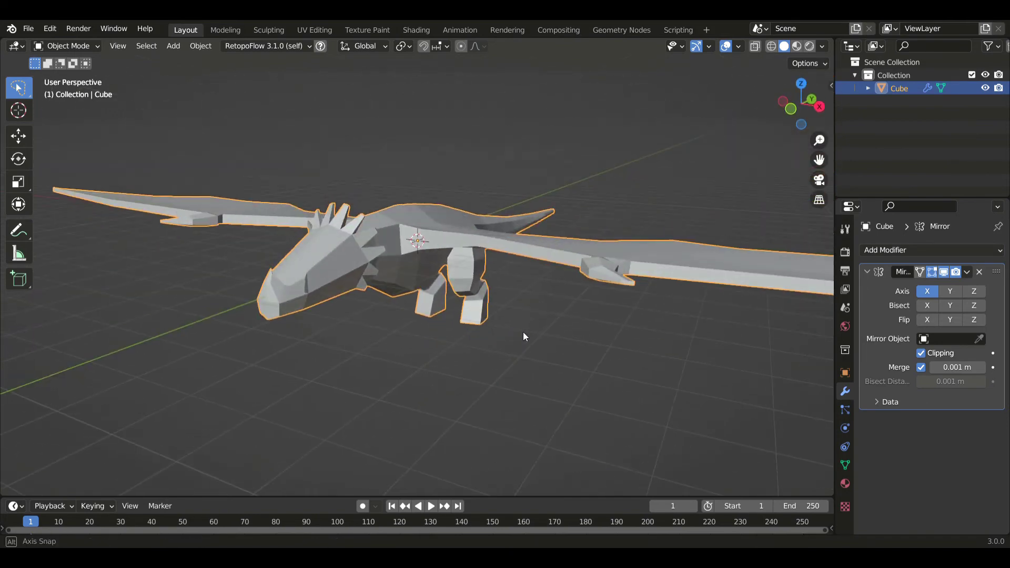
middle_click_drag(707, 143, 678, 200)
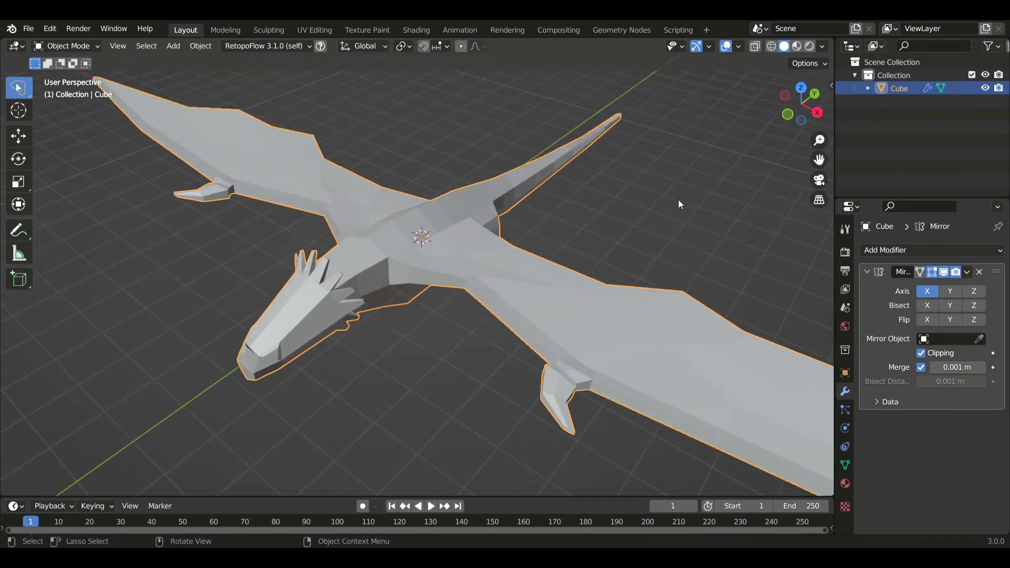
key("Tab")
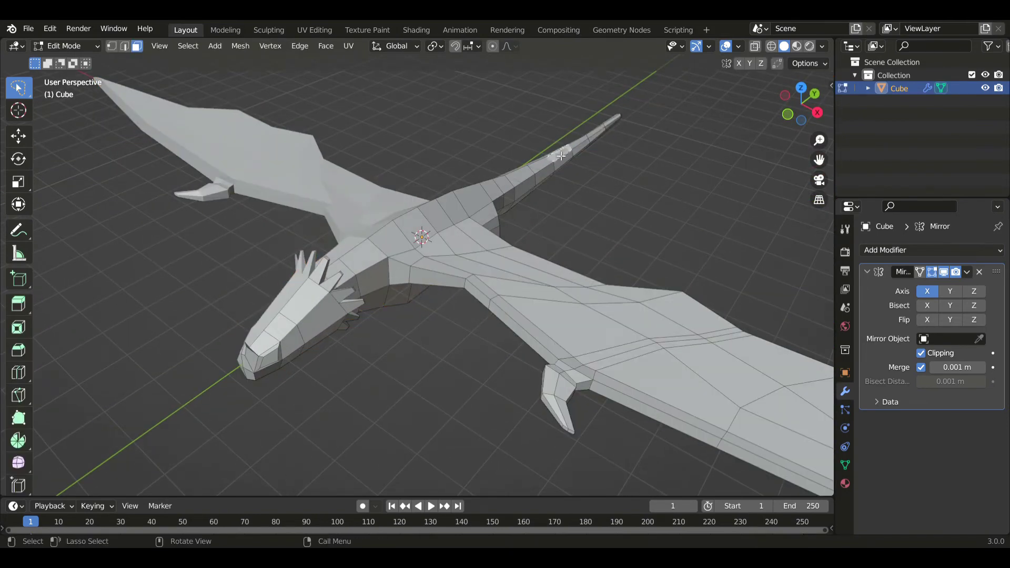
key("Tab")
scroll(561, 155, "down", 4)
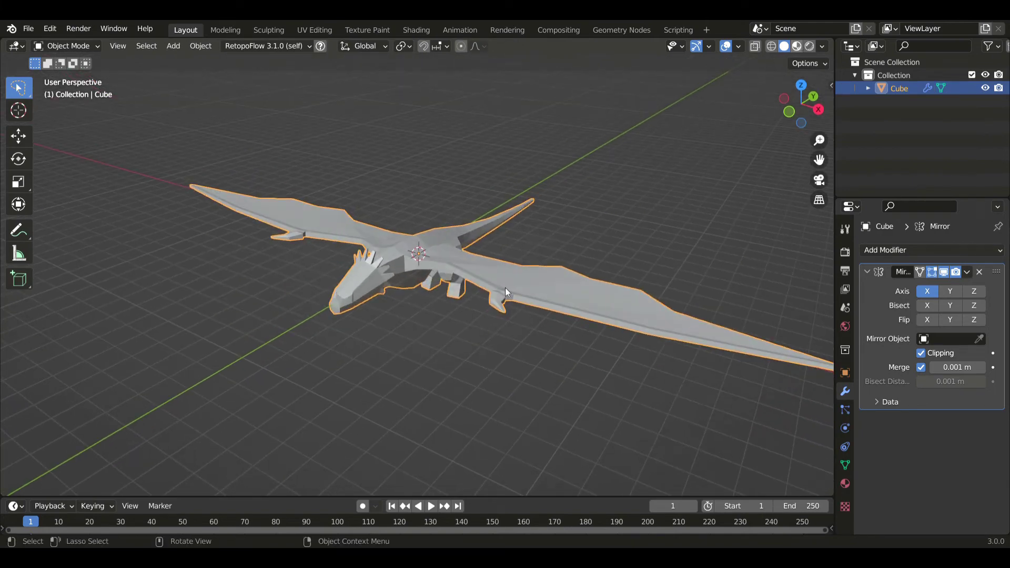
key("z")
key("2")
scroll(608, 343, "up", 1)
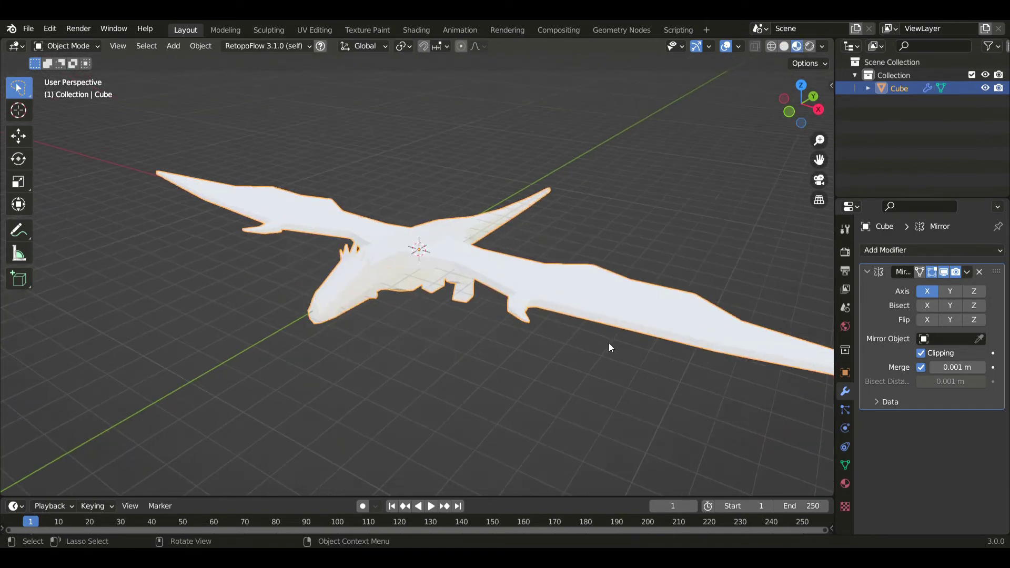
Darken the base color of the creature's material to a value of 0.038 and deselect the creature.
left_click(845, 484)
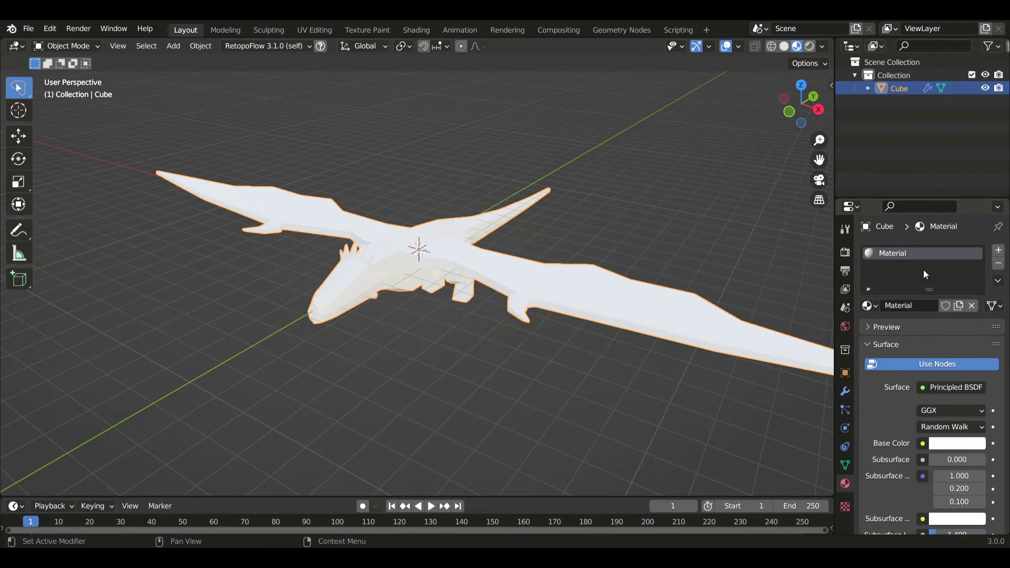
left_click(940, 445)
left_click_drag(978, 297, 976, 330)
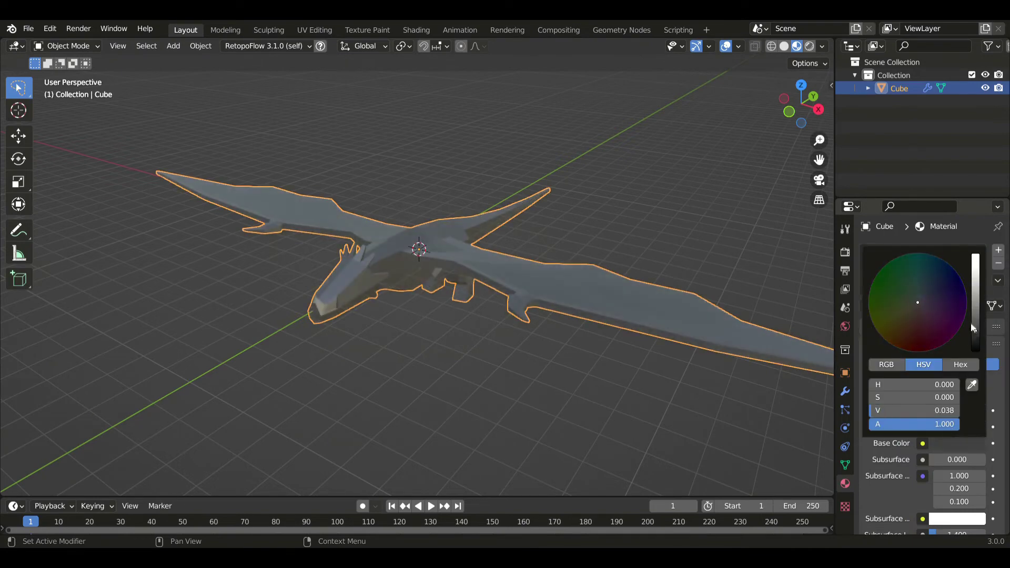
left_click(605, 299)
middle_click_drag(605, 299, 564, 314)
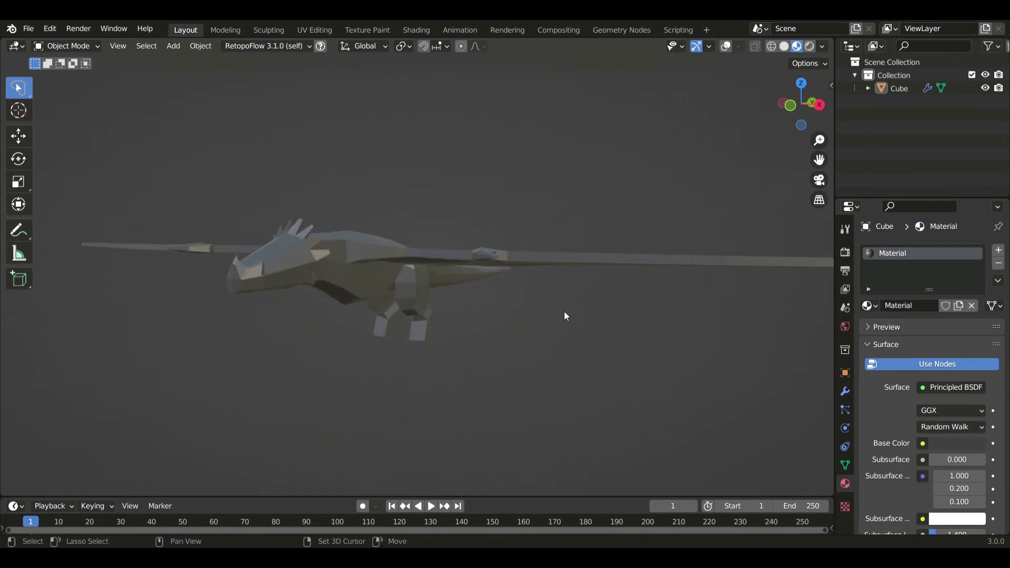
Set the roughness of the creature's material to 0.7.
scroll(961, 490, "down", 3)
scroll(958, 472, "down", 5)
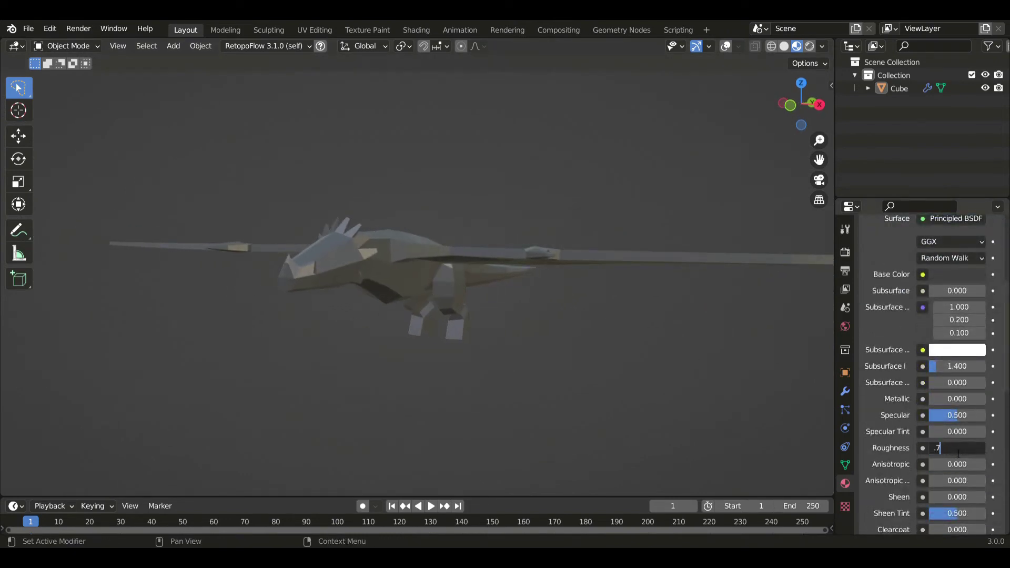
key("Return")
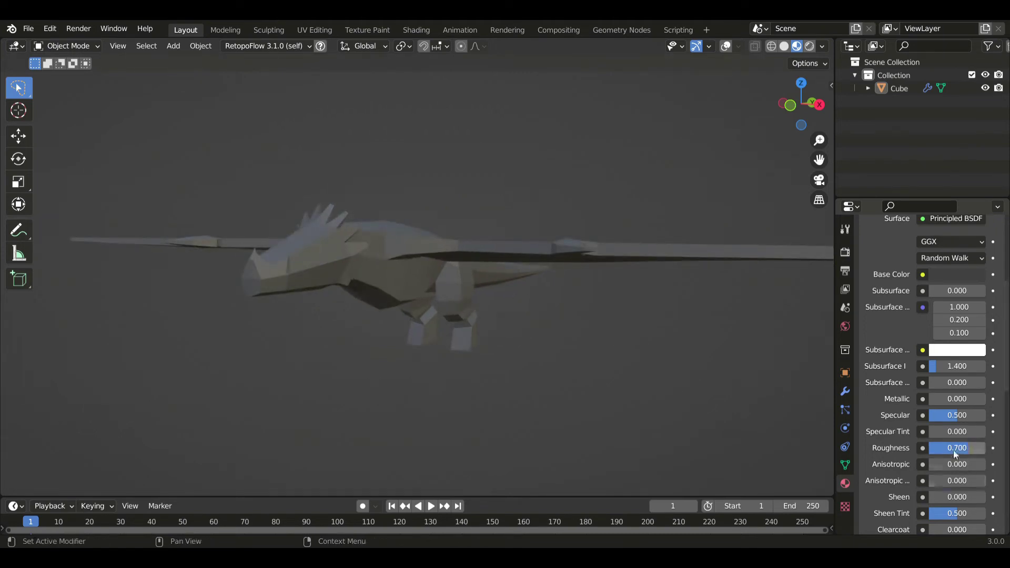
Tint the material's dark base color slightly toward blue-purple, keeping its brightness low.
scroll(926, 357, "up", 5)
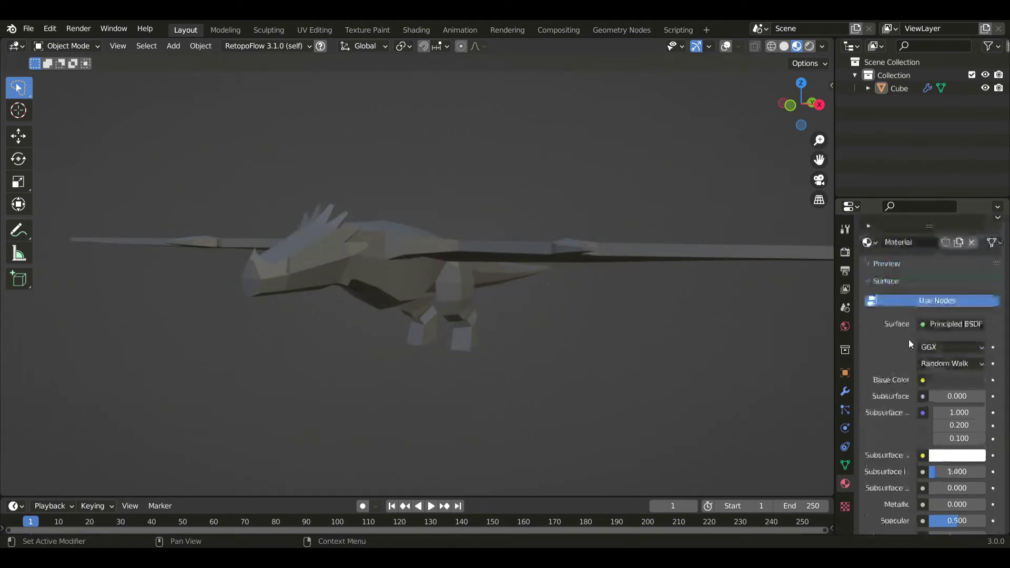
left_click(952, 381)
left_click(926, 240)
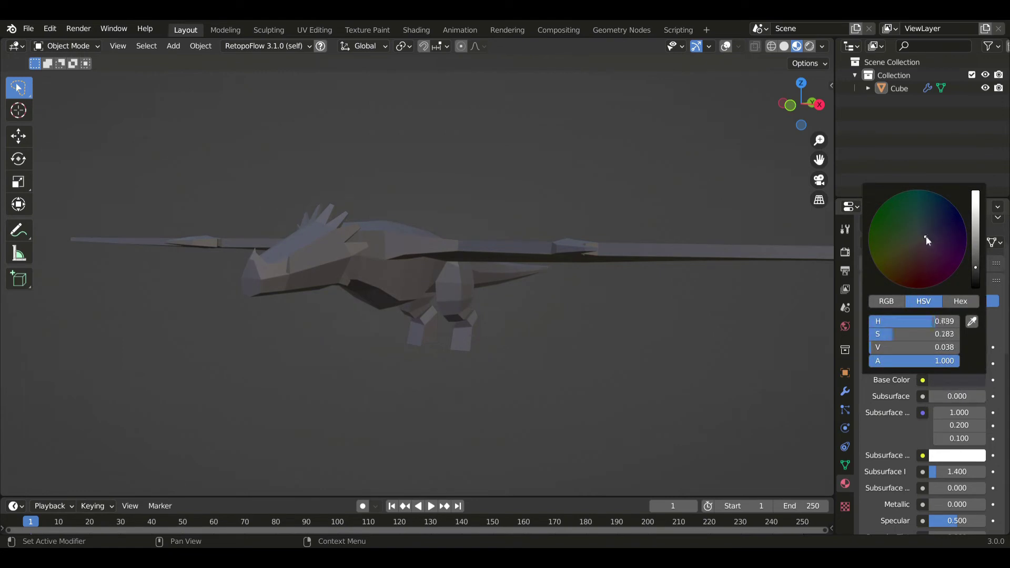
middle_click_drag(412, 309, 523, 338, "shift")
scroll(488, 312, "up", 1)
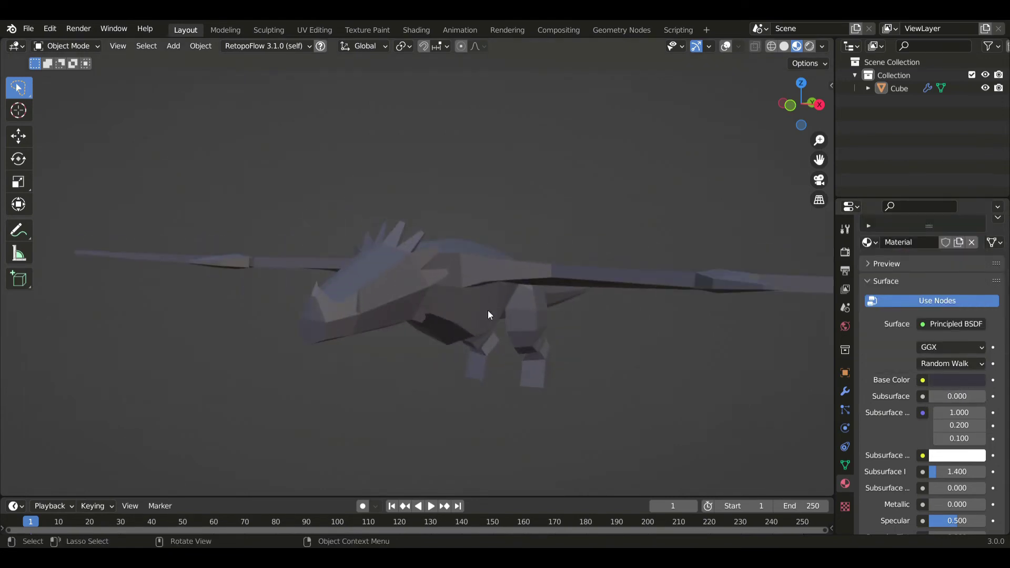
middle_click_drag(573, 301, 520, 334)
scroll(922, 338, "up", 4)
Add a second material, sample its base color from the creature's body, and lighten it to a pale blue-purple.
left_click(998, 251)
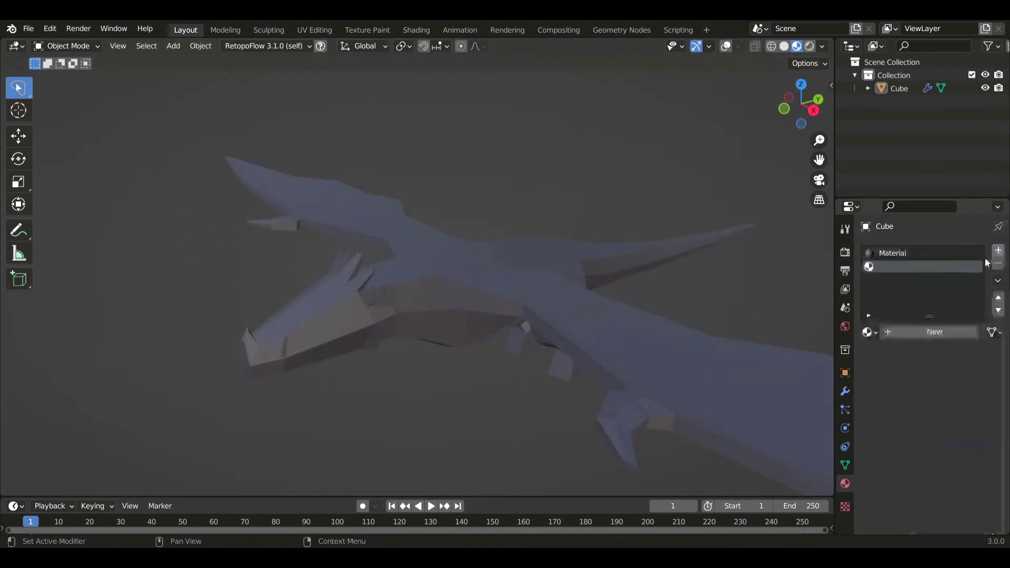
left_click(907, 331)
left_click(957, 469)
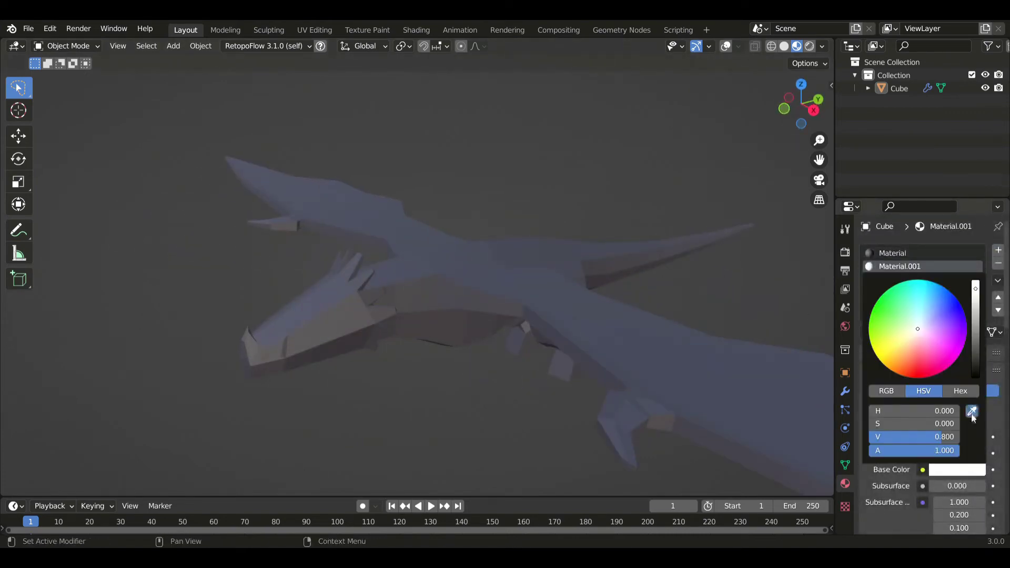
left_click(972, 412)
left_click(550, 291)
left_click(983, 470)
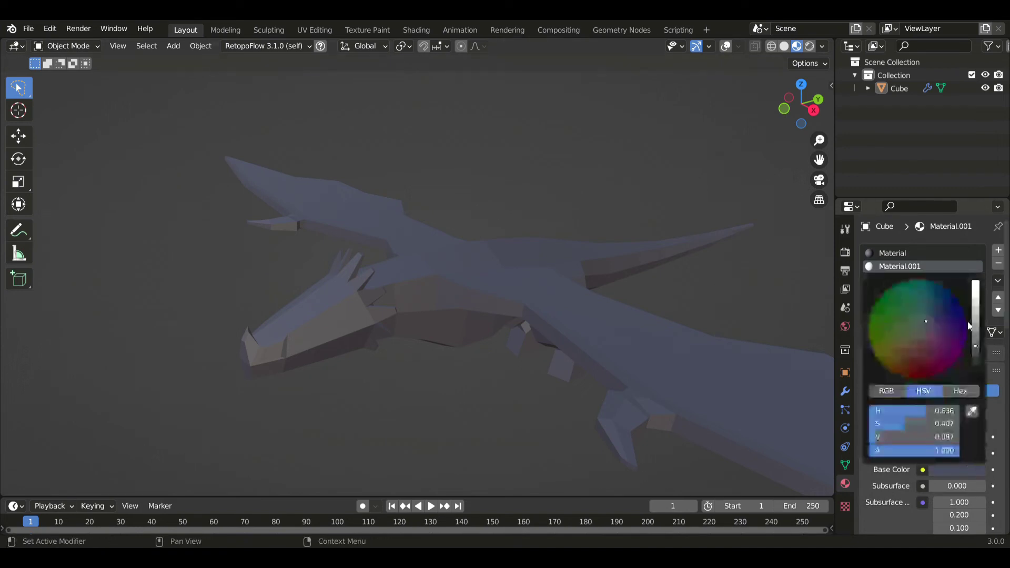
left_click_drag(976, 338, 978, 313)
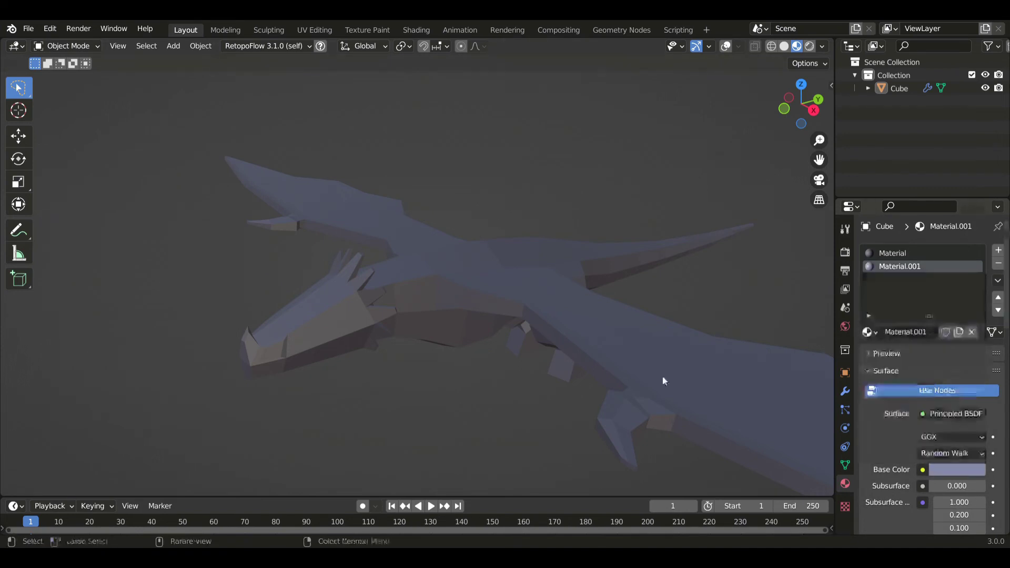
Turn on the viewport overlays and assign Material.001 to the creature's belly faces and the underside of its tail.
middle_click_drag(662, 375, 537, 270)
key("Tab")
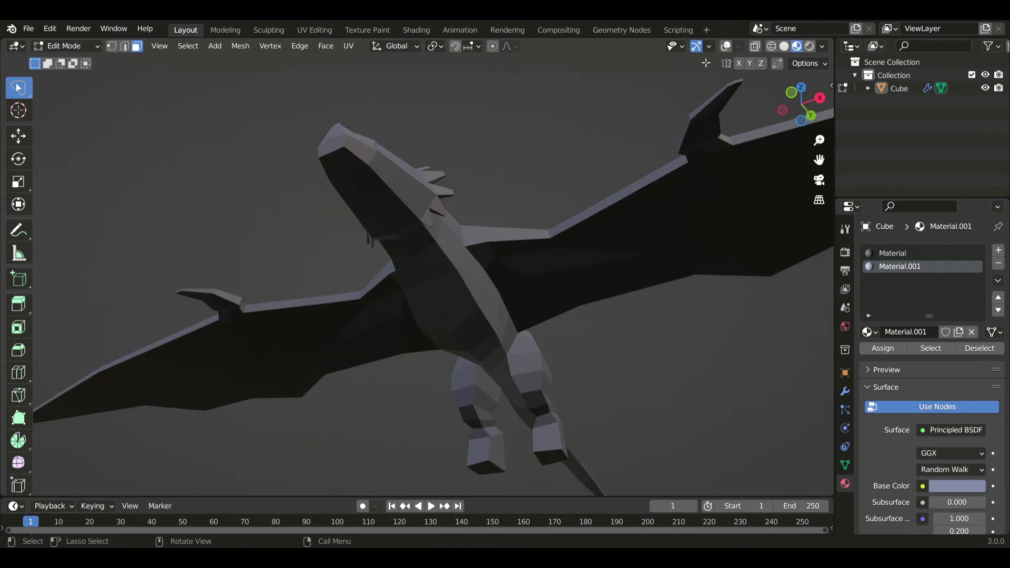
left_click(725, 46)
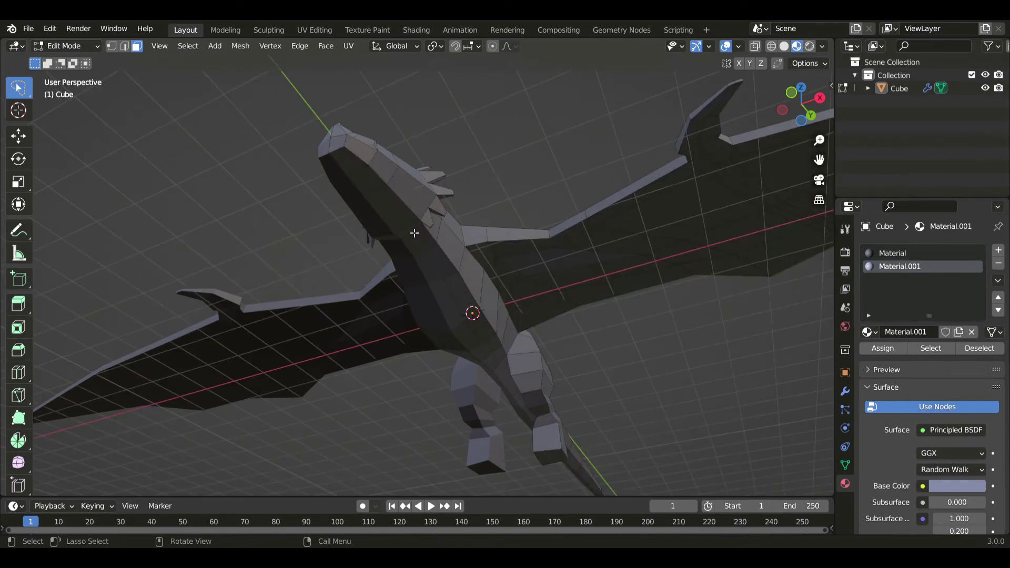
right_click_drag(451, 304, 441, 279, "ctrl")
right_click_drag(482, 353, 501, 340, "ctrl")
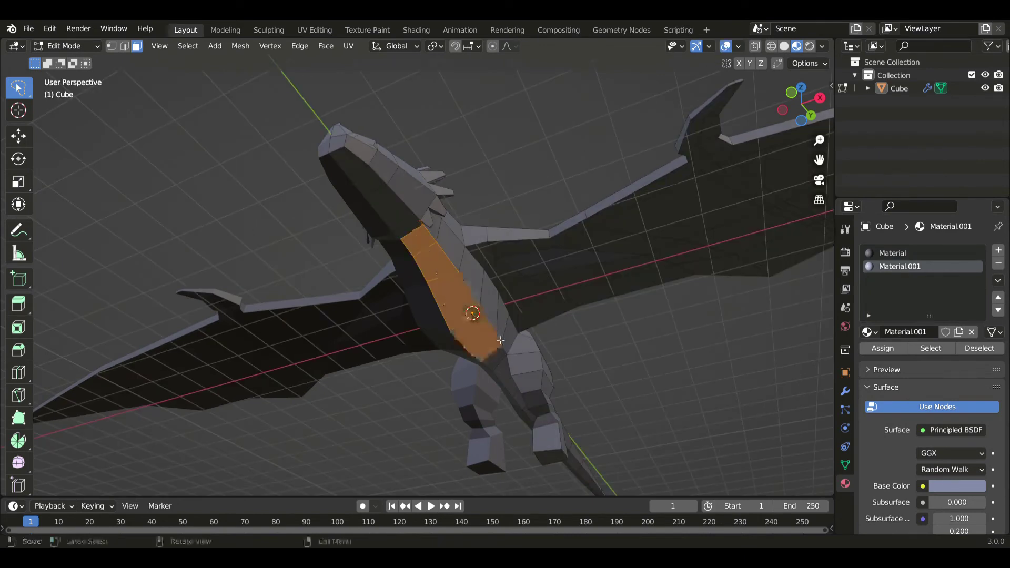
middle_click_drag(581, 357, 416, 337)
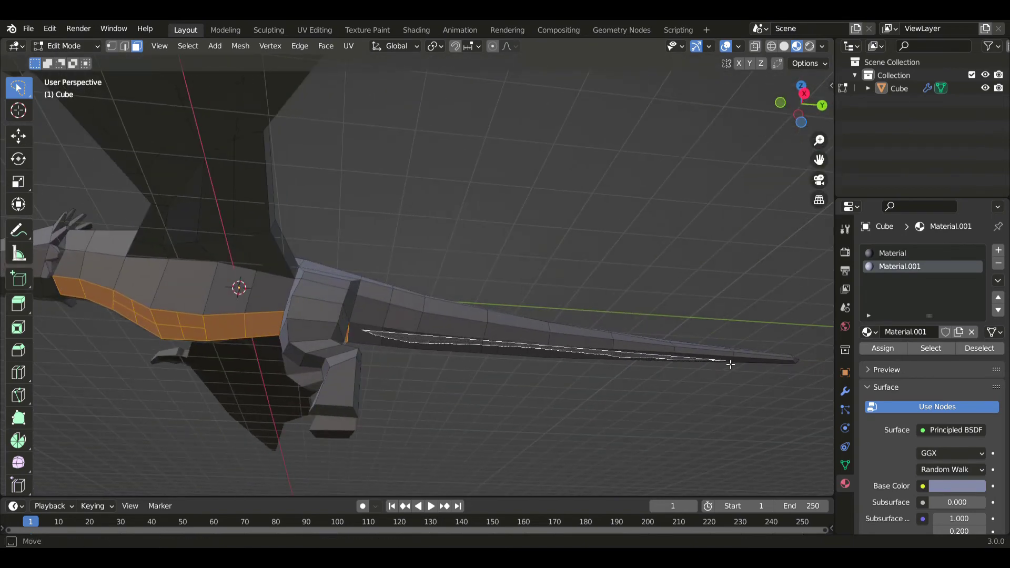
right_click_drag(752, 367, 752, 366, "ctrl")
left_click(879, 350)
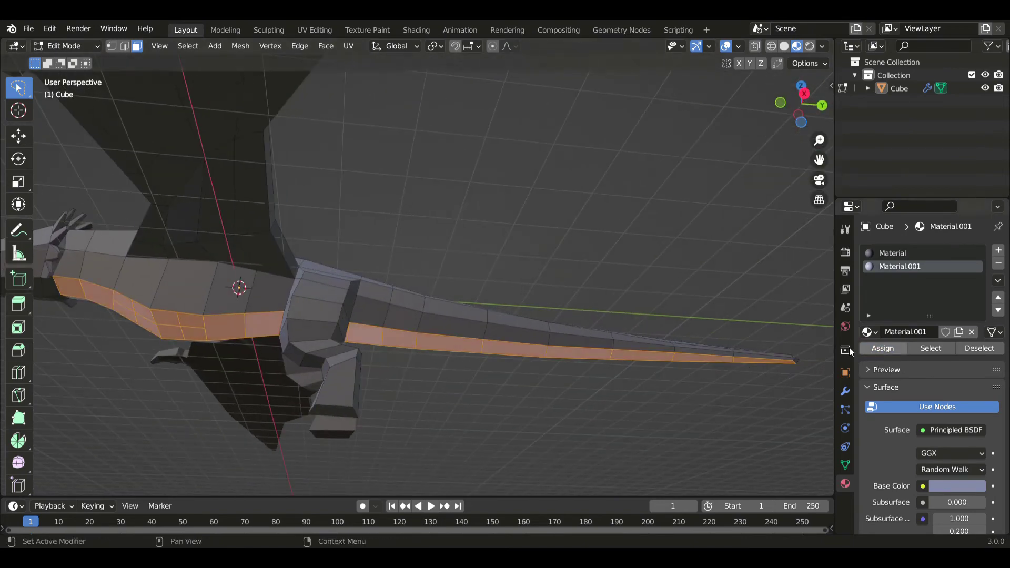
middle_click_drag(268, 303, 484, 298, "shift")
key("Tab")
Slightly lighten the pale blue-purple base color of the underside material.
middle_click_drag(472, 308, 605, 347)
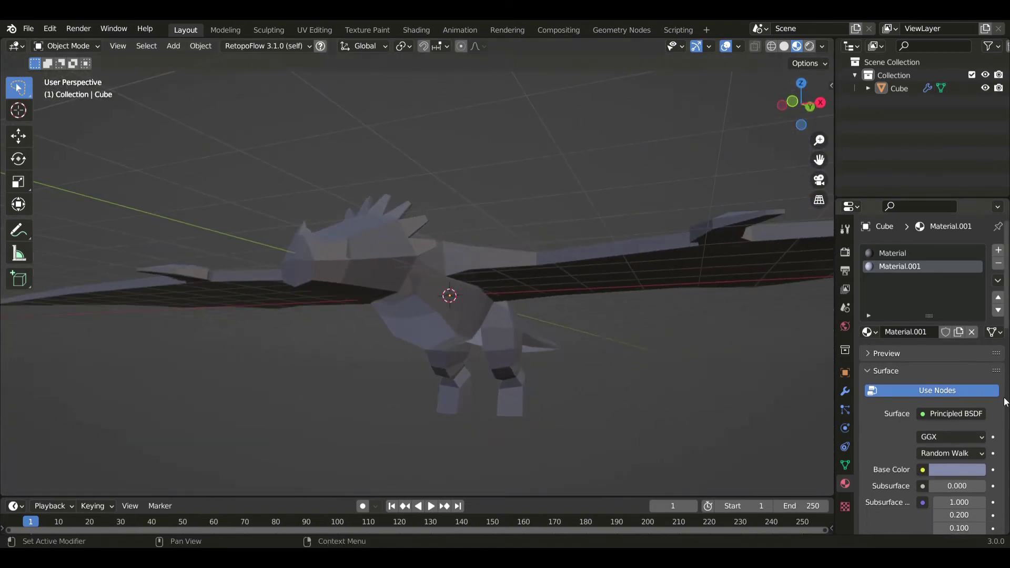
left_click(955, 470)
left_click_drag(977, 321, 976, 317)
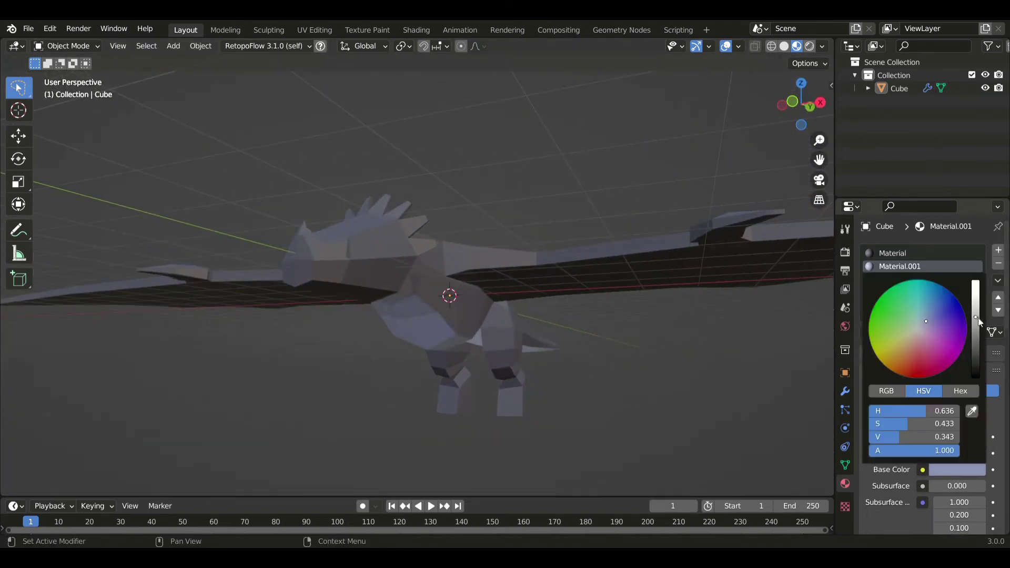
Assign Material.001 to the faces along the underside of the creature's jaw up to the throat.
mouse_move(550, 331)
middle_mouse_down()
mouse_move(478, 285)
mouse_move(367, 265)
mouse_move(354, 234)
mouse_move(363, 277)
mouse_move(316, 252)
middle_mouse_up()
key("Tab")
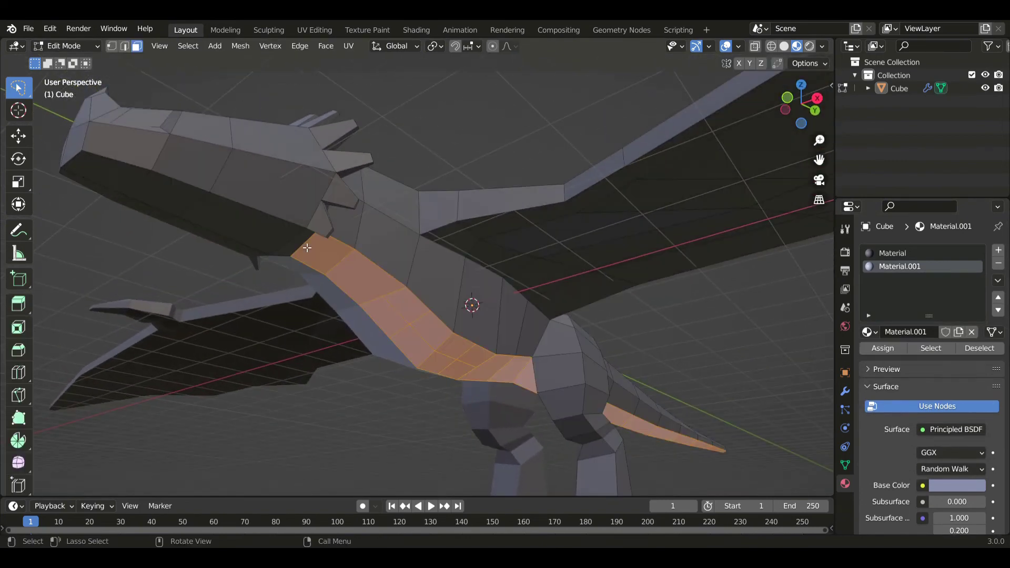
right_click_drag(309, 245, 271, 240, "ctrl")
left_click_drag(272, 240, 268, 242)
left_click_drag(218, 218, 162, 207, "shift")
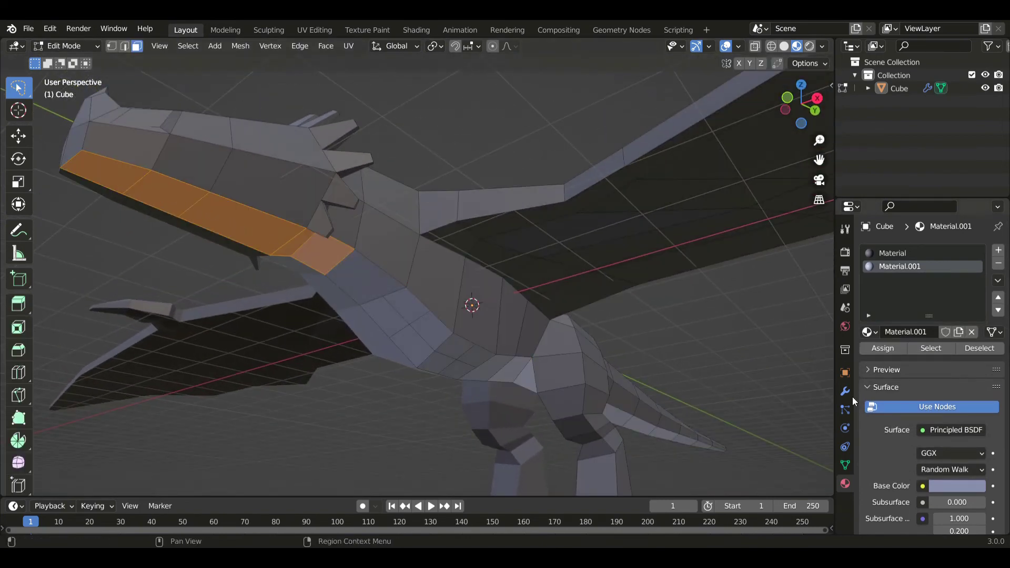
left_click(883, 348)
key("Tab")
middle_click_drag(300, 234, 388, 320)
Add a third material to the creature and give it a golden-yellow base color.
key("Tab")
left_click(998, 249)
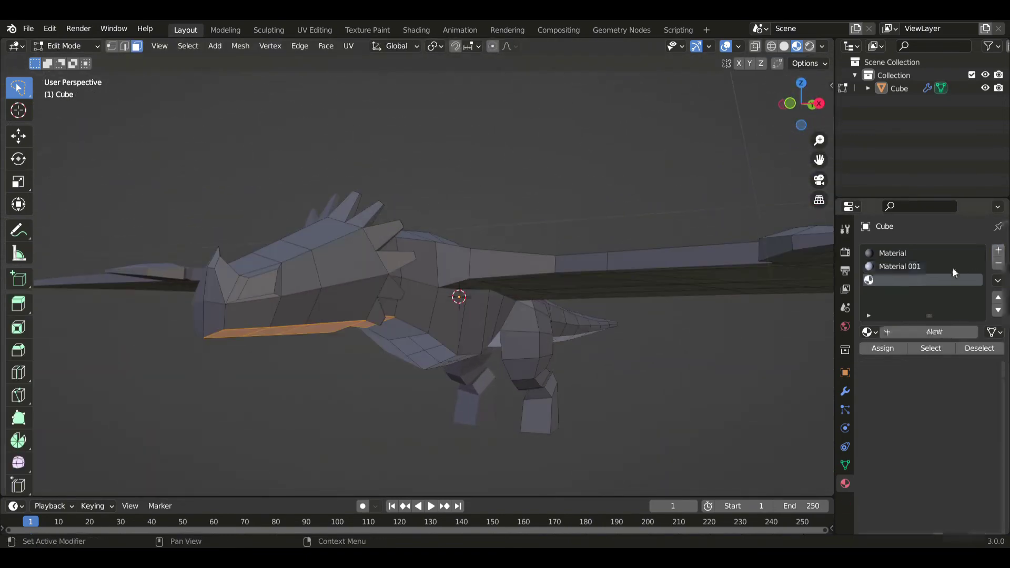
left_click(921, 332)
left_click(957, 485)
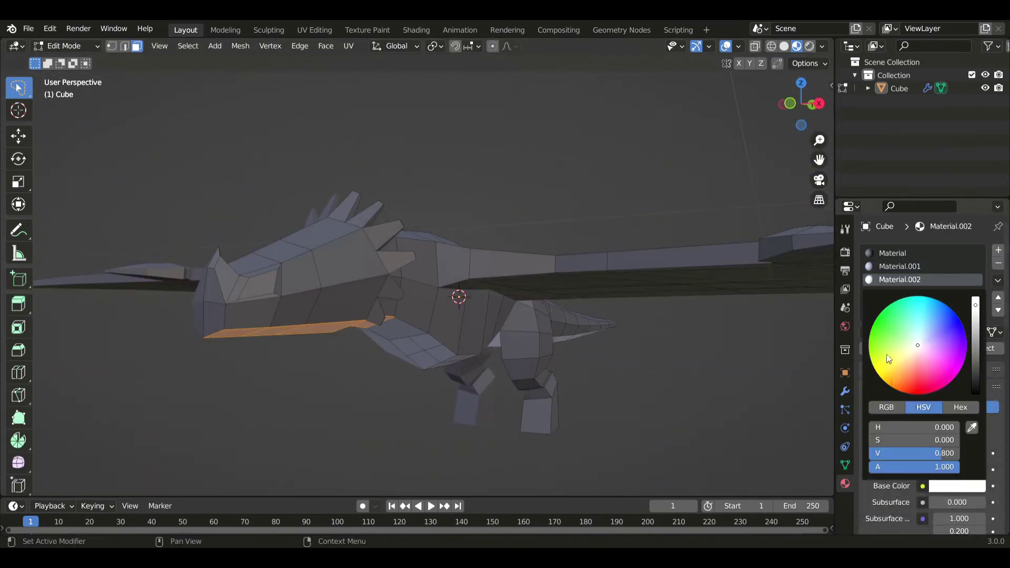
left_click(888, 370)
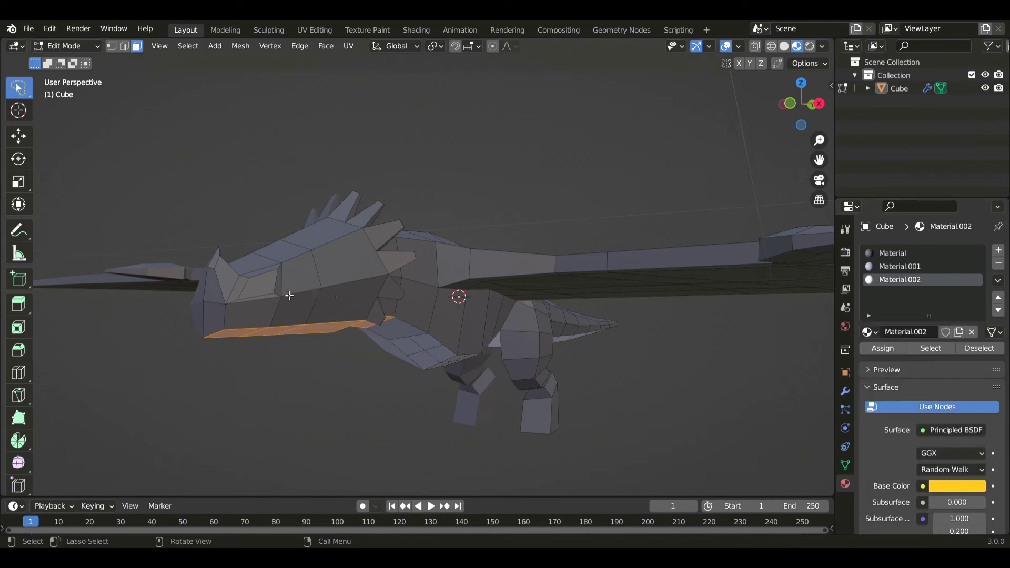
Assign the yellow Material.002 to the eye face on the side of the creature's head.
left_click(259, 288)
key("Tab")
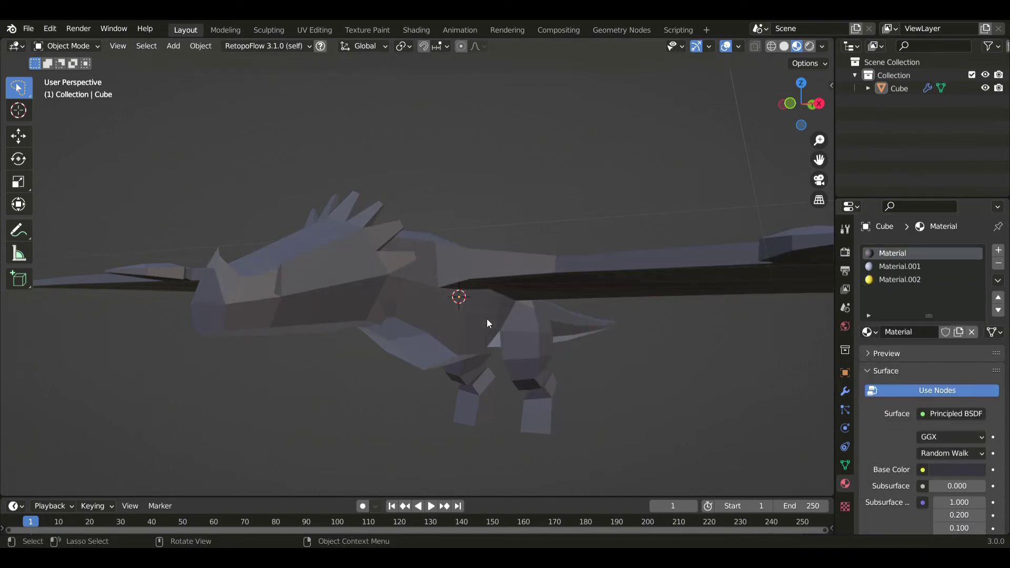
key("Tab")
left_click(897, 280)
left_click(876, 350)
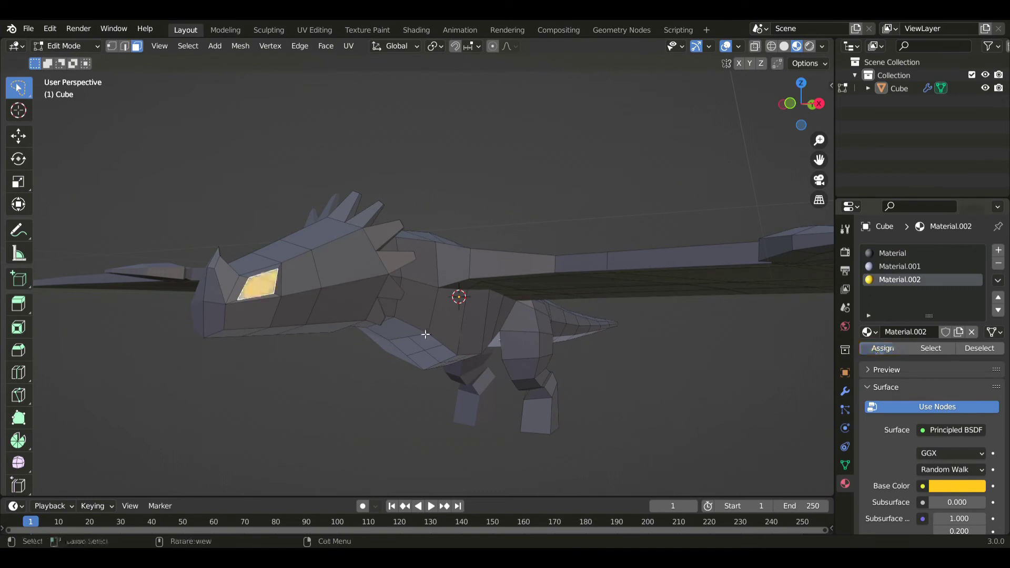
key("Tab")
middle_click_drag(388, 327, 494, 275)
scroll(495, 275, "down", 2)
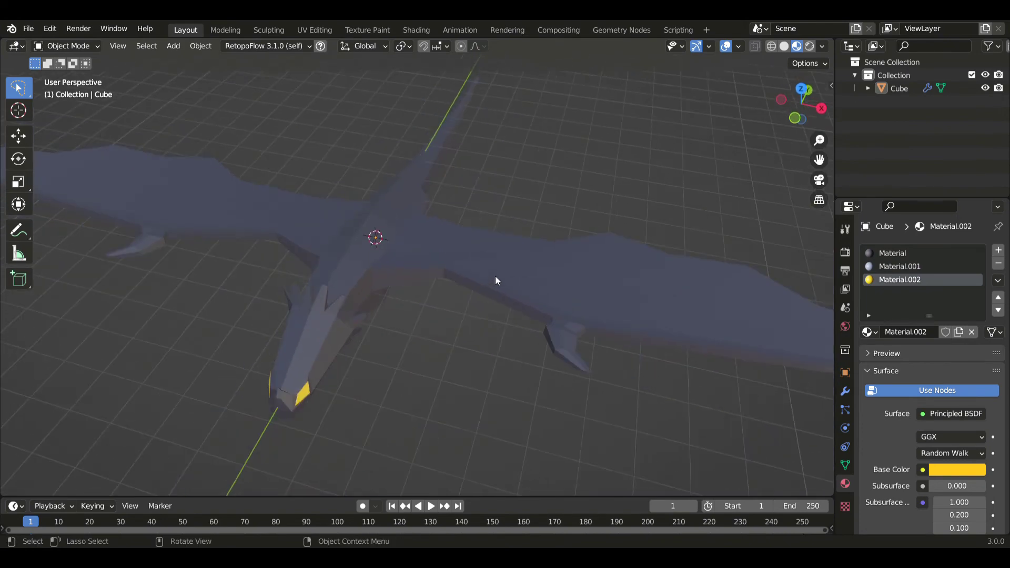
Add a fourth material to the creature and darken its base color to near black.
key("KP_7")
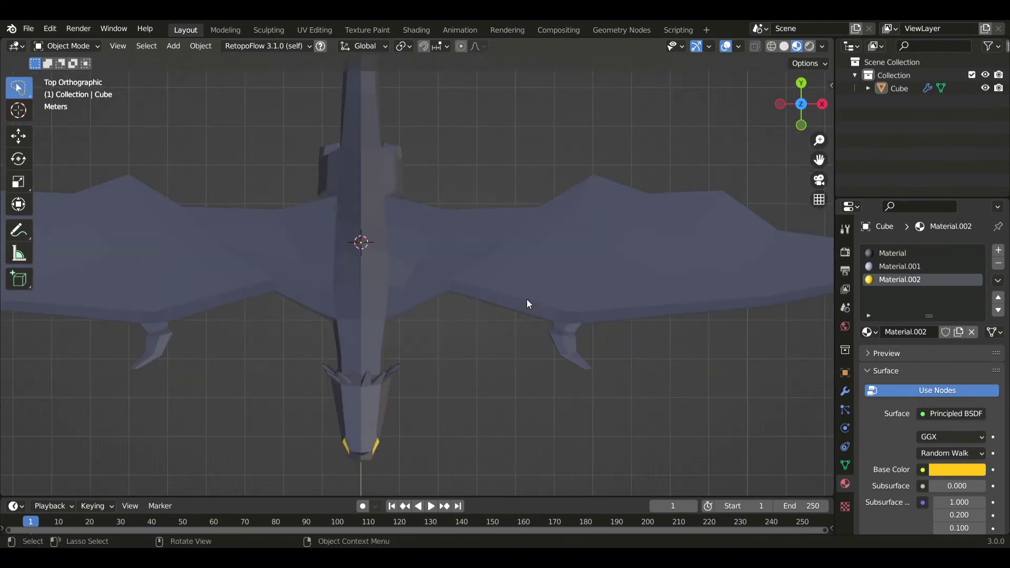
key("Tab")
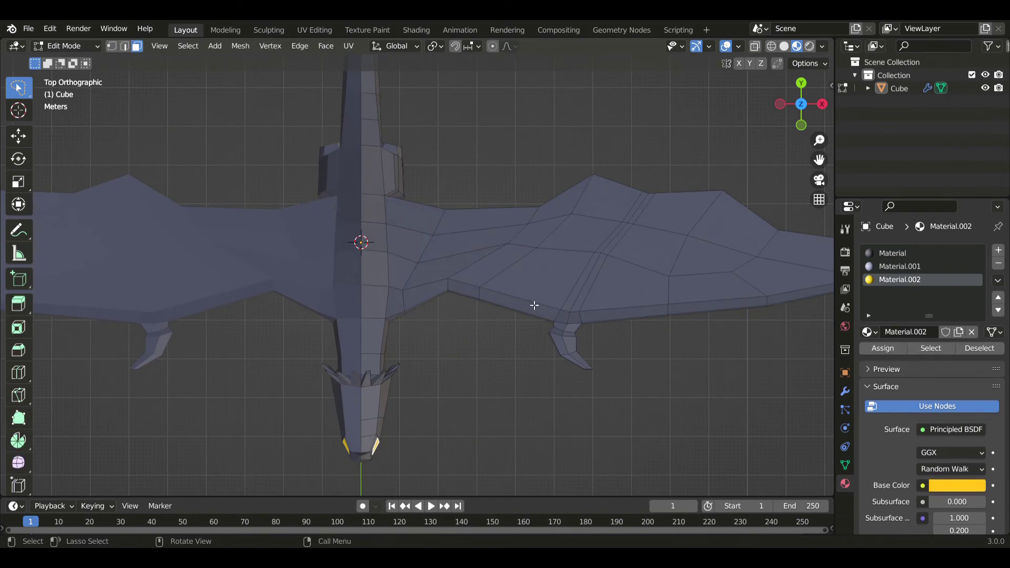
left_click(998, 250)
left_click(929, 332)
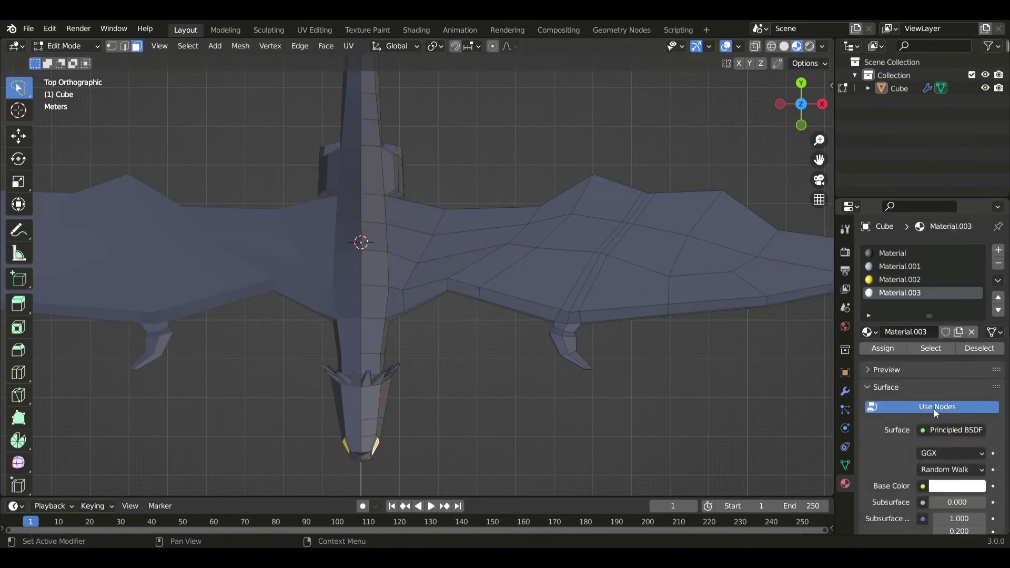
left_click(955, 487)
left_click_drag(975, 313, 975, 394)
Assign the near-black Material.003 to all faces of the claw on the wing's front edge.
key("Tab")
scroll(582, 359, "up", 2)
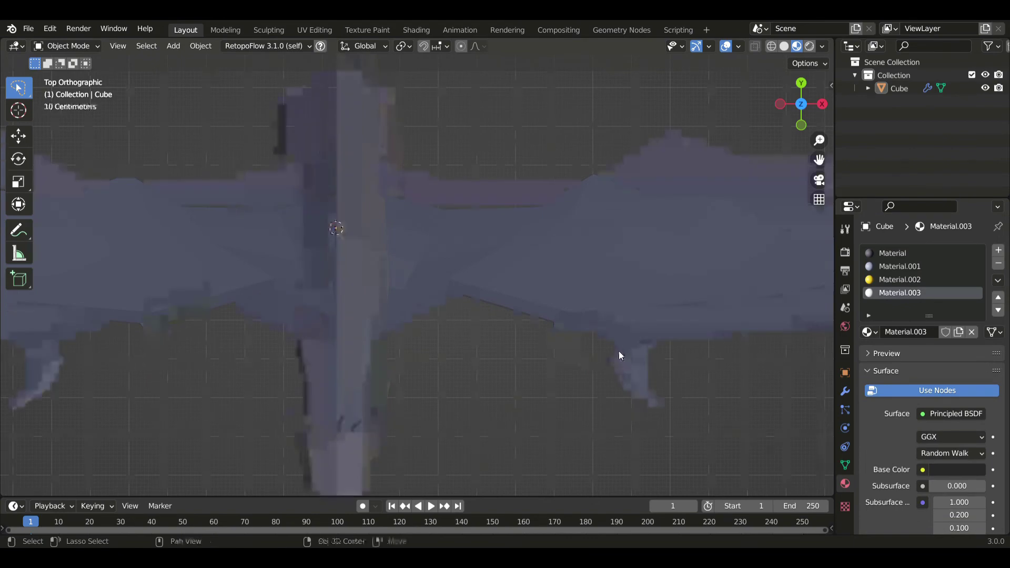
middle_click_drag(619, 352, 473, 282, "shift")
scroll(473, 283, "up", 3)
key("alt+z")
key("Tab")
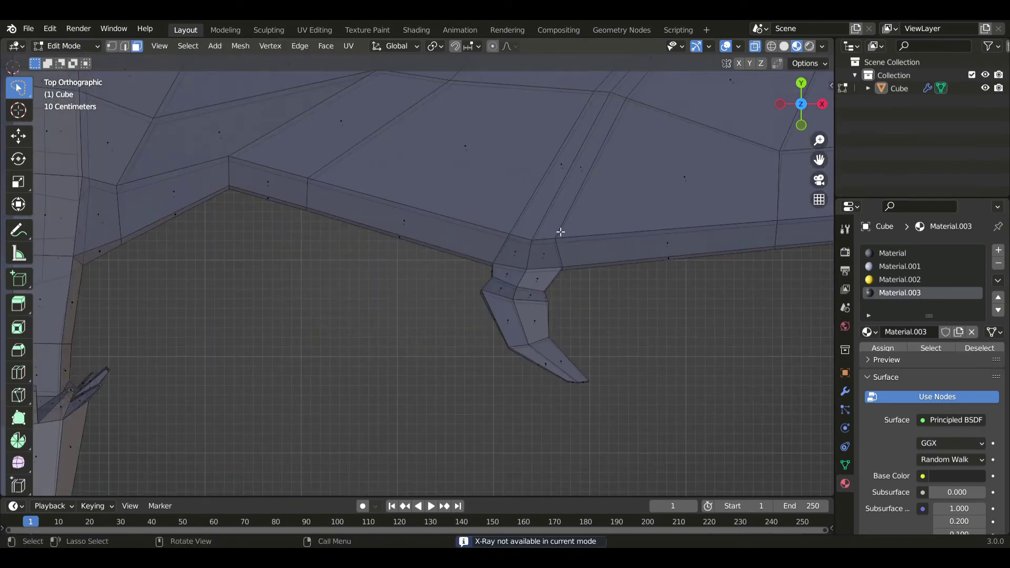
mouse_move(497, 275)
left_mouse_down()
mouse_move(661, 399)
mouse_move(608, 284)
mouse_move(512, 279)
left_mouse_up()
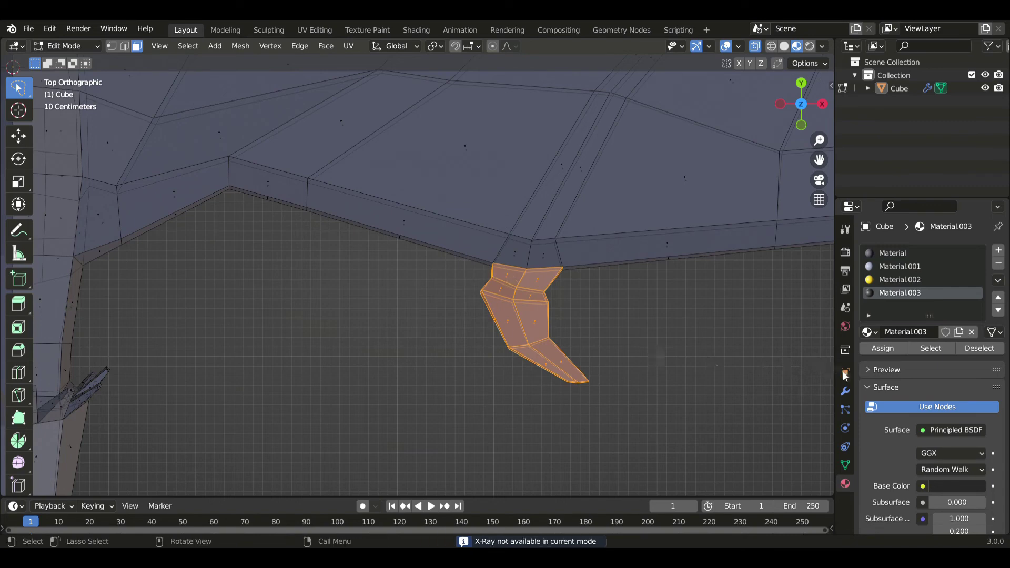
left_click(883, 348)
key("Tab")
scroll(402, 291, "down", 5)
middle_click_drag(403, 291, 345, 311)
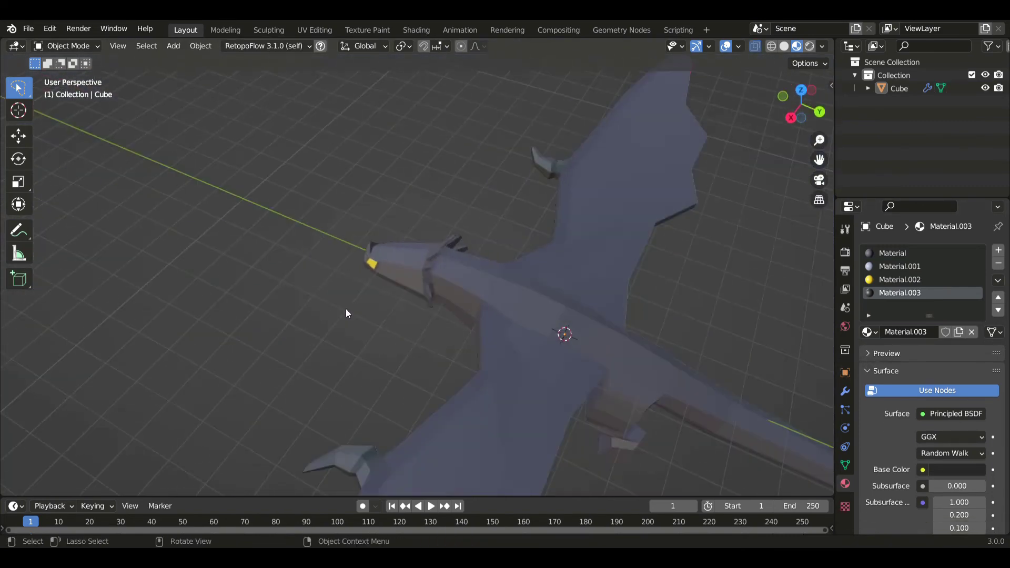
Select the spikes around the back of the head, excluding the neck faces behind them.
scroll(476, 311, "up", 3)
middle_click_drag(475, 311, 405, 272)
key("KP_3")
key("Tab")
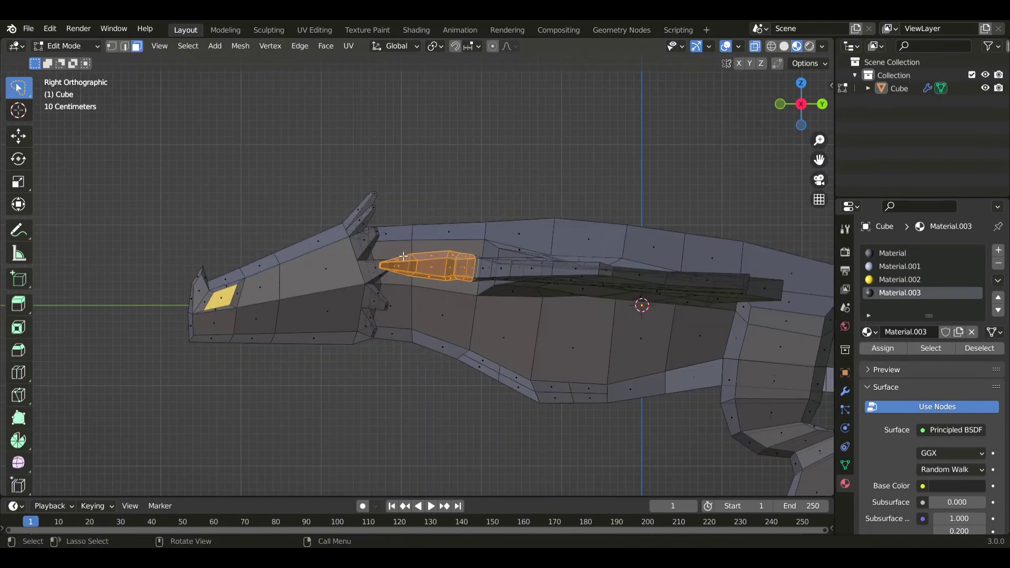
scroll(387, 243, "up", 2)
key("alt+z")
mouse_move(337, 235)
right_mouse_down("ctrl")
mouse_move(345, 128)
mouse_move(380, 212)
right_mouse_up("ctrl")
mouse_move(402, 261)
right_mouse_down("ctrl")
mouse_move(391, 379)
mouse_move(336, 246)
right_mouse_up("ctrl")
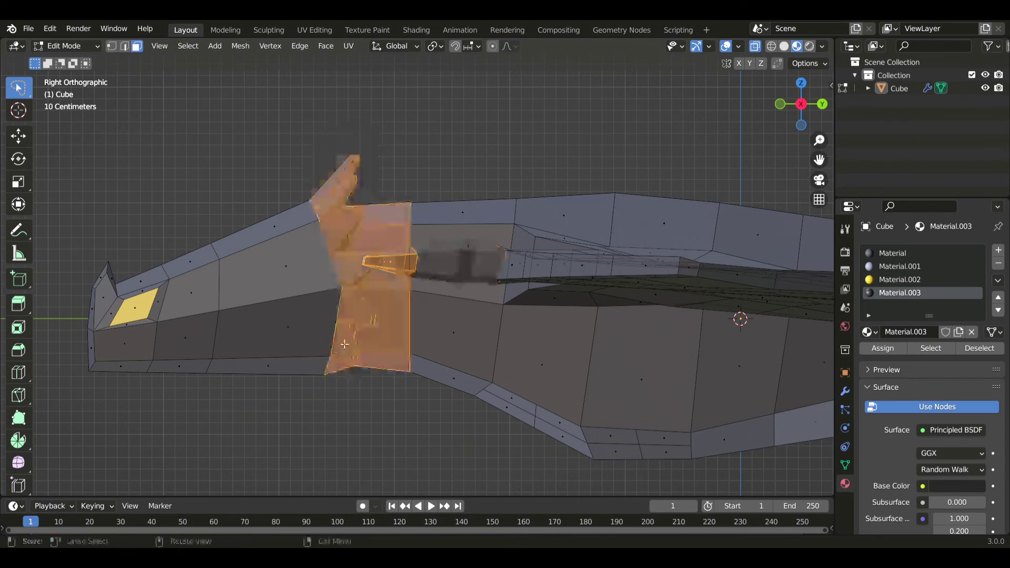
right_click_drag(390, 400, 415, 239, "ctrl")
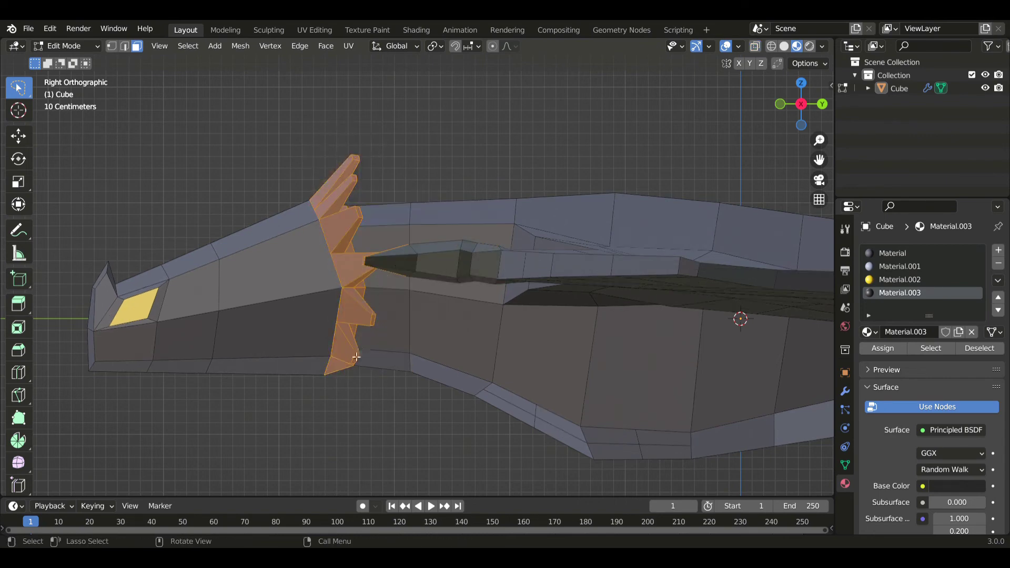
Remove the stray non-spike faces from the selection and assign Material.003 to the head spikes.
middle_click_drag(314, 379, 265, 337)
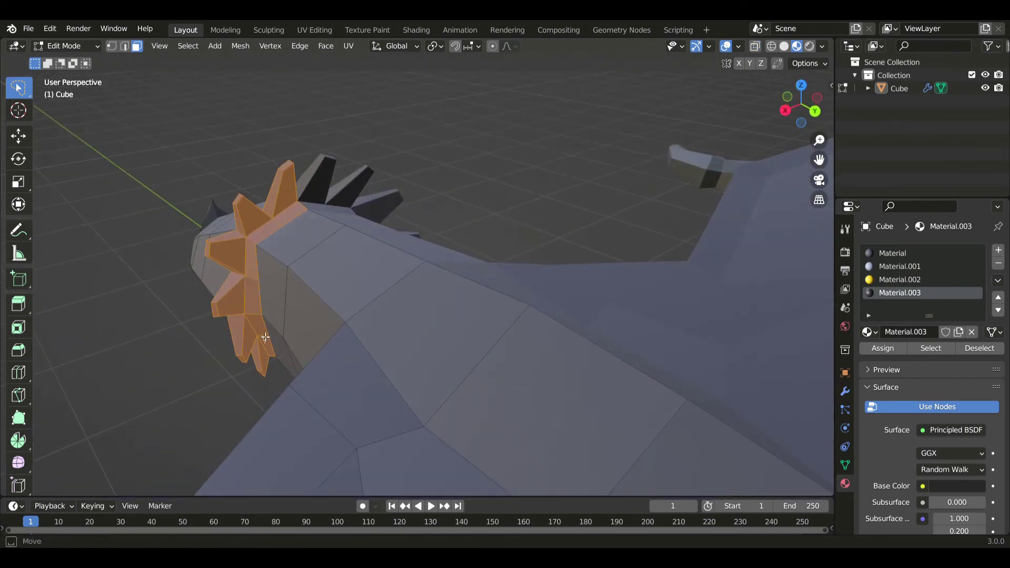
right_click_drag(257, 250, 321, 219, "ctrl+shift")
scroll(417, 347, "down", 3)
middle_click_drag(417, 347, 474, 348)
scroll(473, 347, "down", 3)
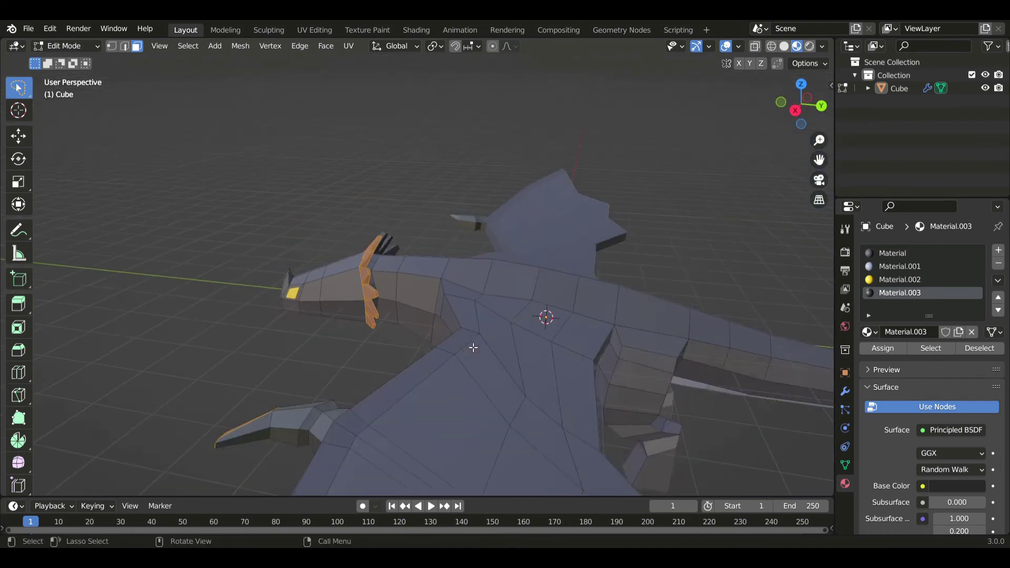
key("alt+z")
left_click_drag(400, 362, 491, 385, "ctrl")
key("alt+z")
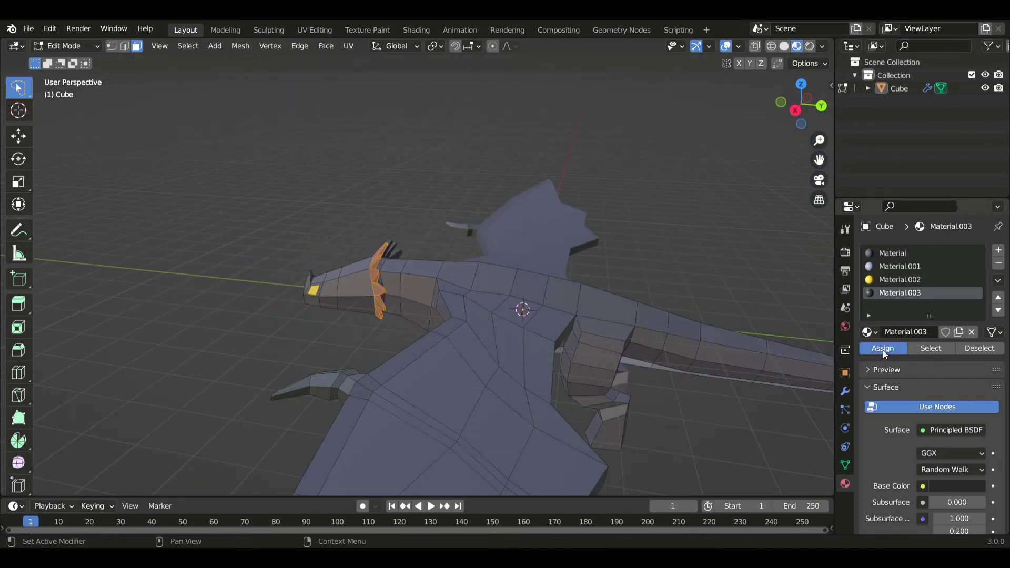
left_click(884, 349)
key("Tab")
middle_click_drag(394, 314, 440, 314)
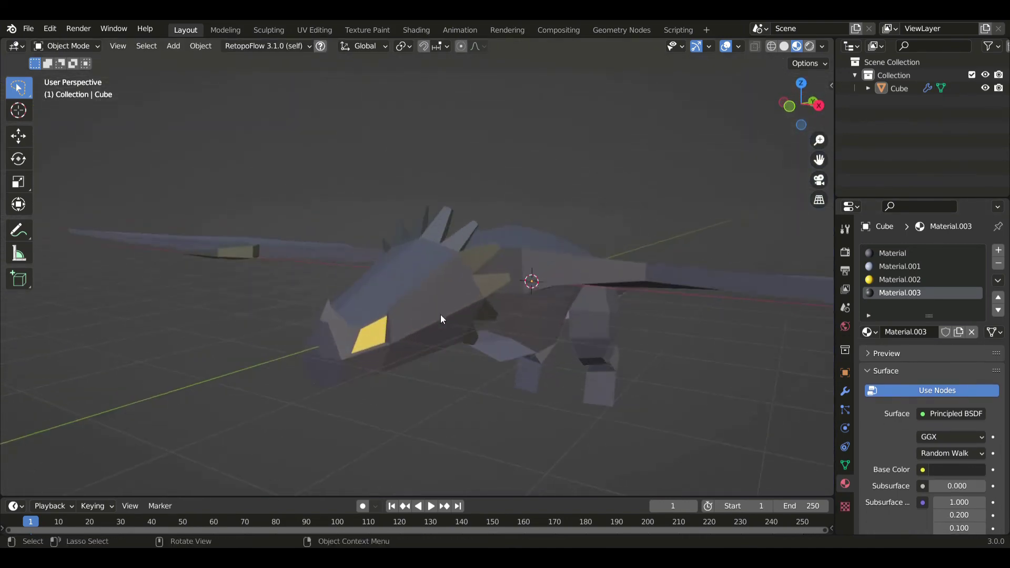
Assign the near-black Material.003 to the horn faces at the tip of the creature's snout.
key("Tab")
key("KP_3")
scroll(345, 314, "up", 5)
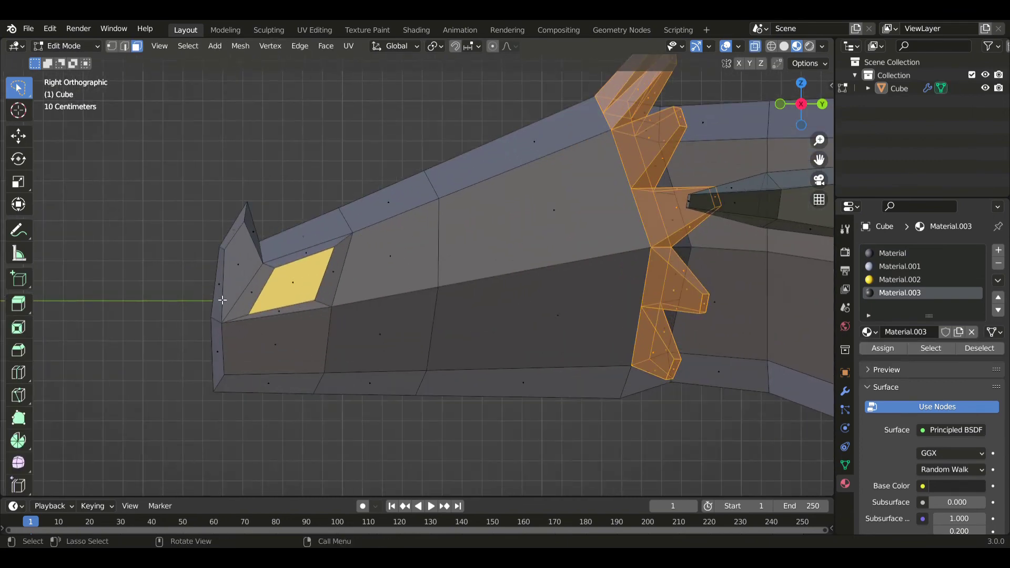
mouse_move(222, 299)
left_mouse_down()
mouse_move(295, 210)
mouse_move(247, 318)
left_mouse_up()
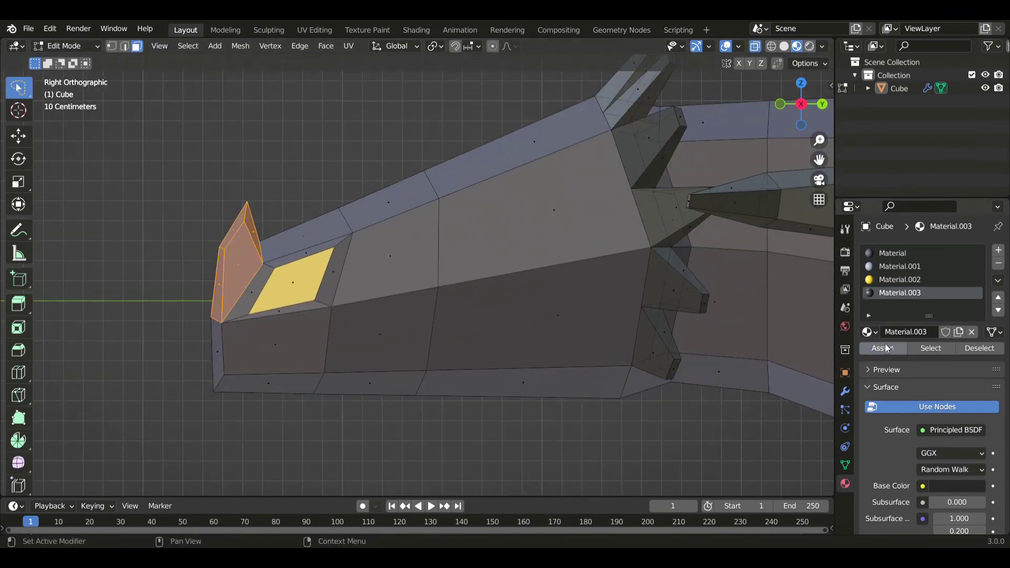
left_click(885, 349)
key("Tab")
scroll(339, 300, "down", 2)
scroll(342, 293, "up", 1)
Subdivide the yellow eye face twice to form a grid of small faces.
key("Tab")
left_click(316, 280)
key("alt+z")
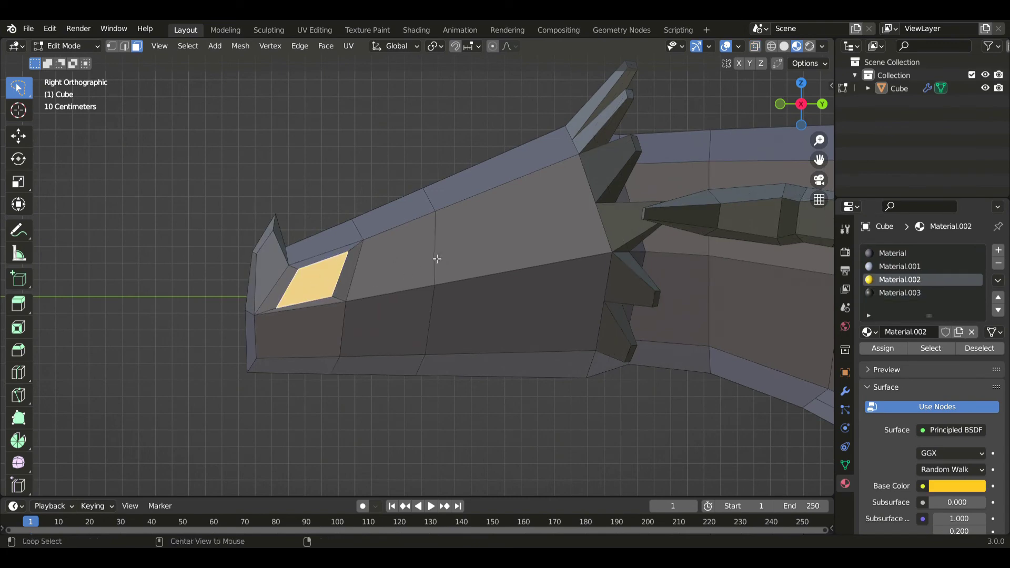
right_click(437, 259)
left_click(436, 256)
right_click(435, 255)
left_click(436, 255)
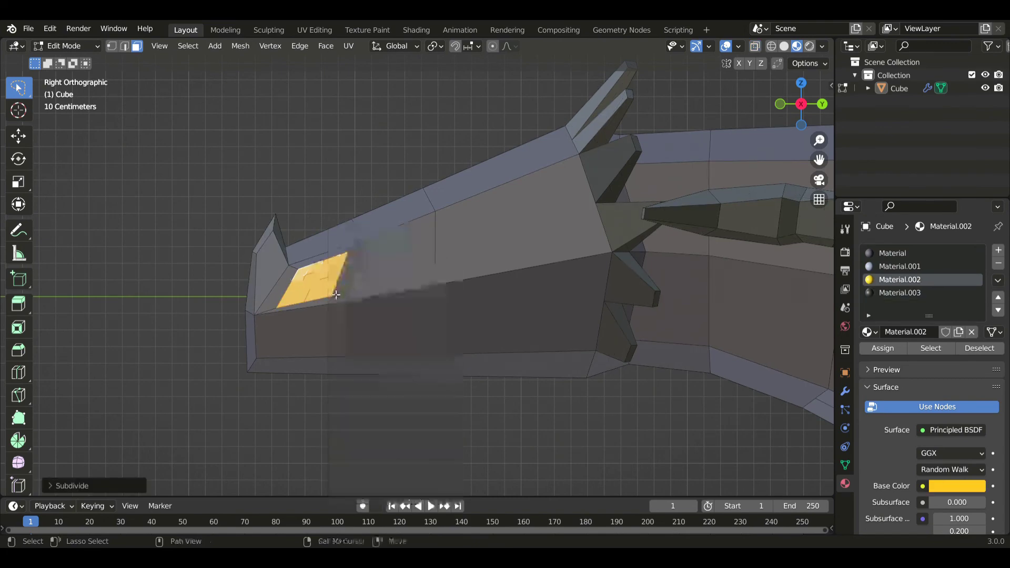
Select a block of faces at the upper front of the subdivided eye and assign it a new material with a black base color.
middle_click_drag(336, 295, 489, 284, "shift")
scroll(489, 256, "up", 4)
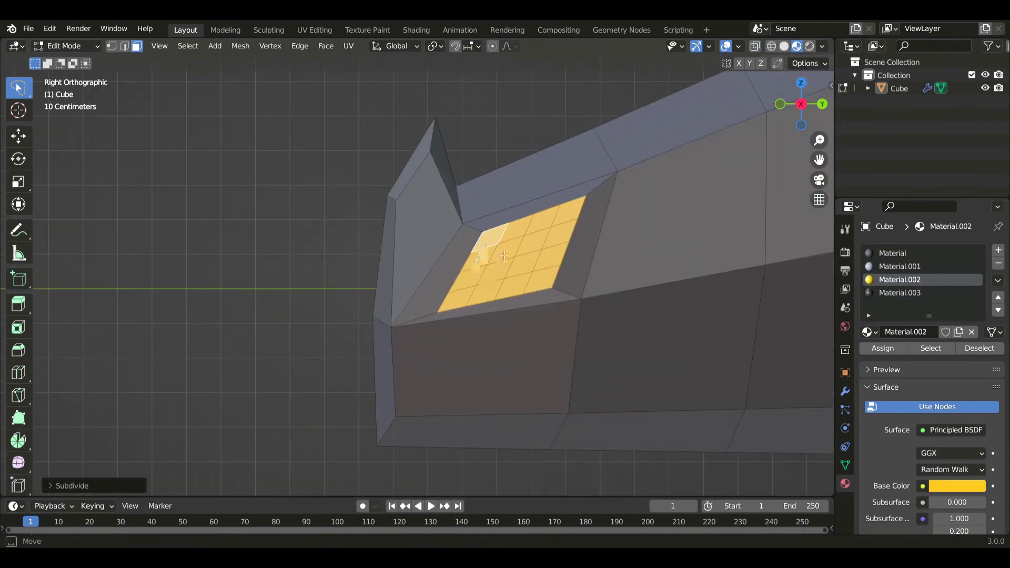
left_click(491, 240)
left_click(901, 292)
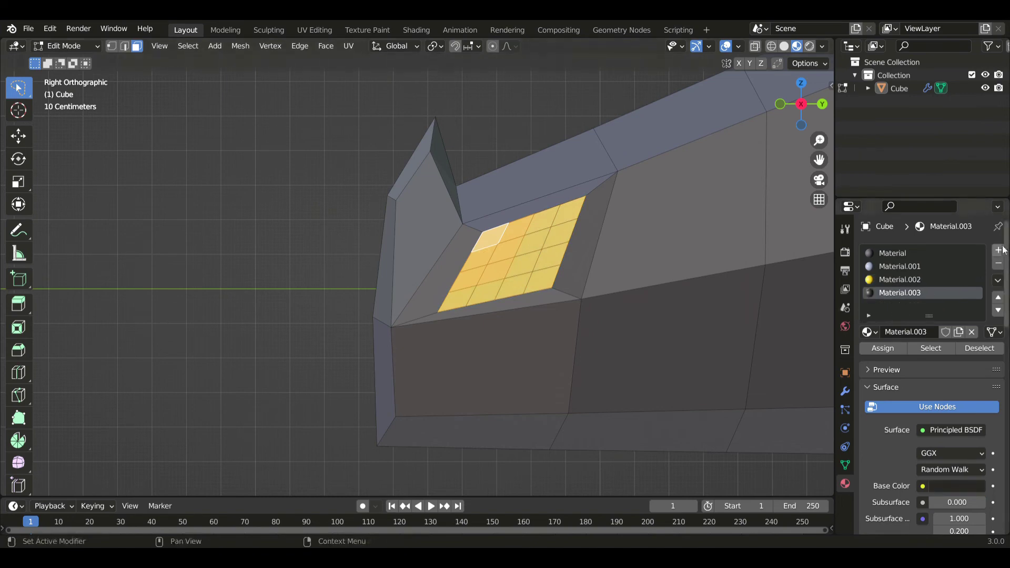
left_click(998, 250)
left_click(945, 333)
left_click(956, 486)
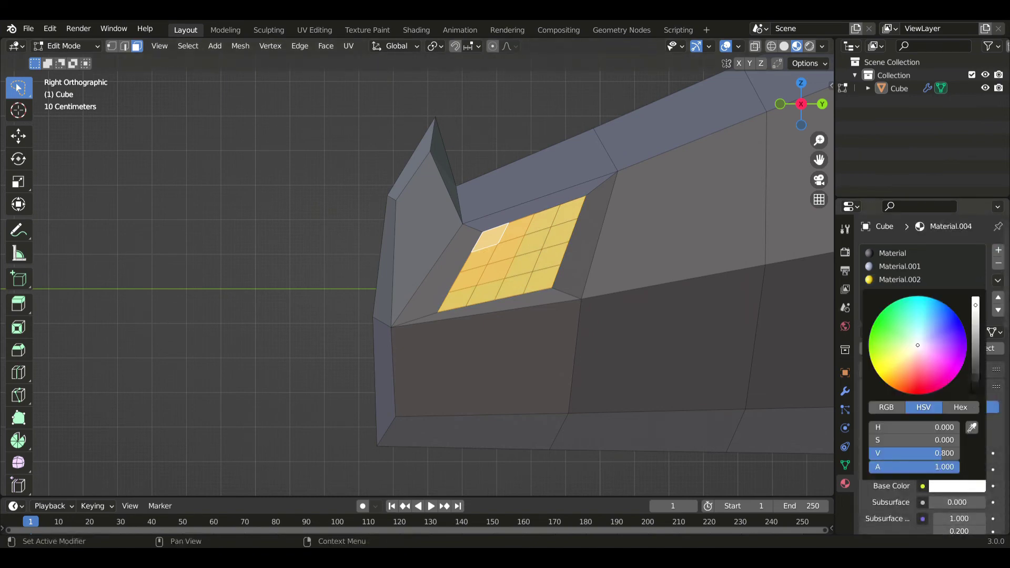
left_click(980, 392)
left_click(885, 352)
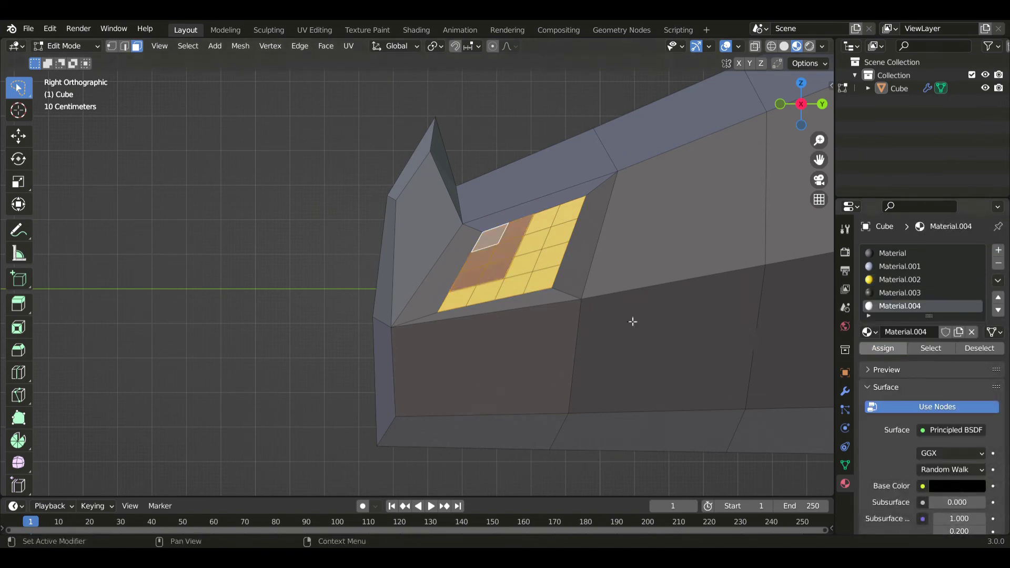
Edge-slide the pupil's lower edges down toward the eye's bottom border.
key("2")
left_click(495, 280)
left_click(464, 289, "ctrl")
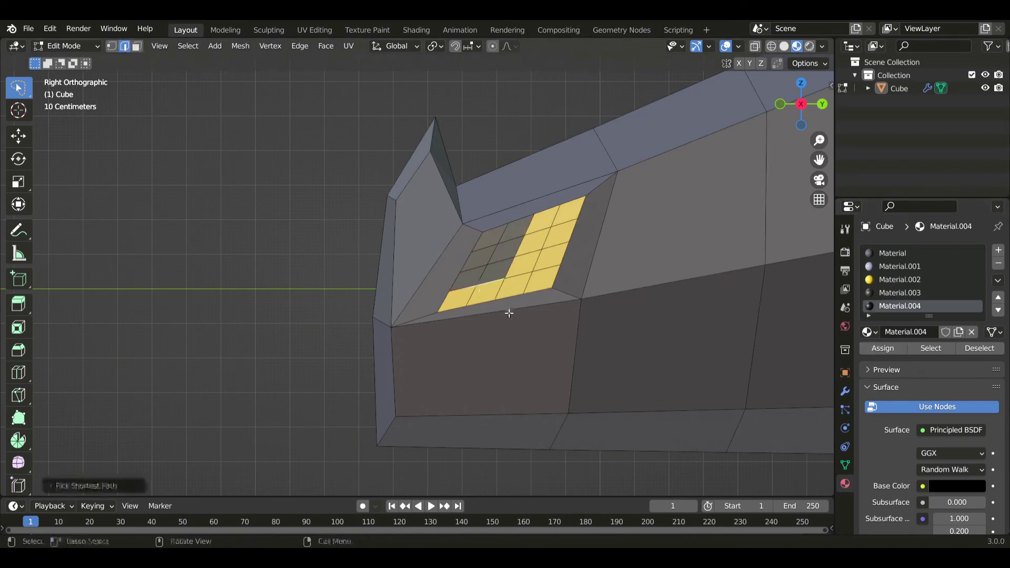
key("g")
key("g")
left_click(509, 277)
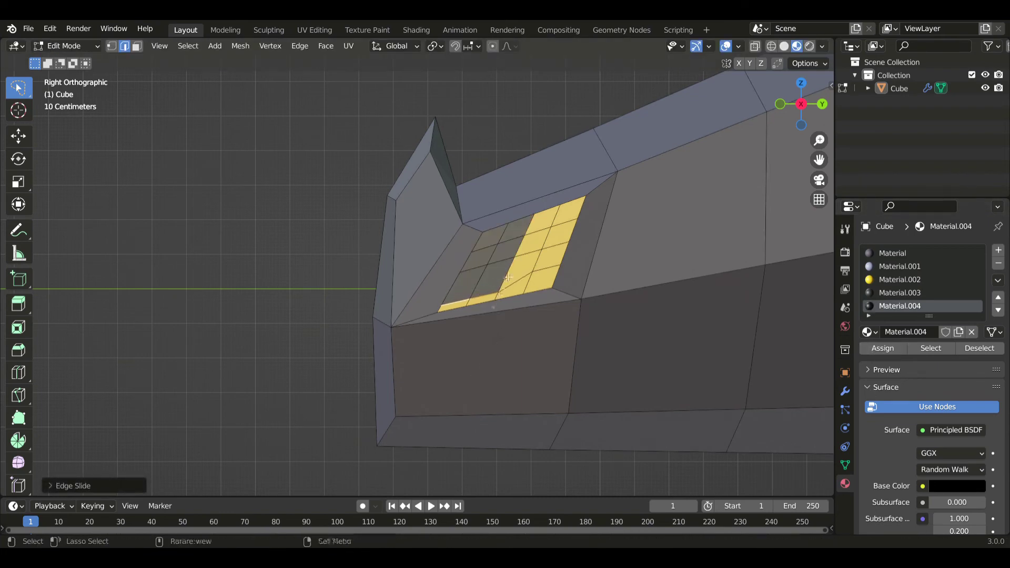
Edge-slide the remaining lower grid edges behind the pupil down toward the eye's bottom border.
left_click(548, 275)
key("ctrl+z")
key("ctrl+z")
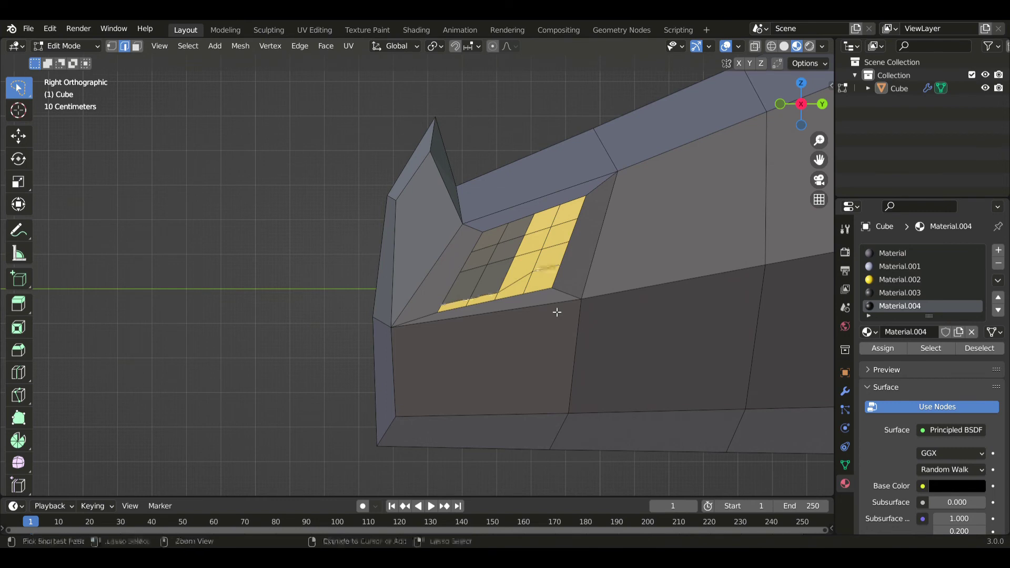
left_click(545, 280, "ctrl")
key("g")
key("g")
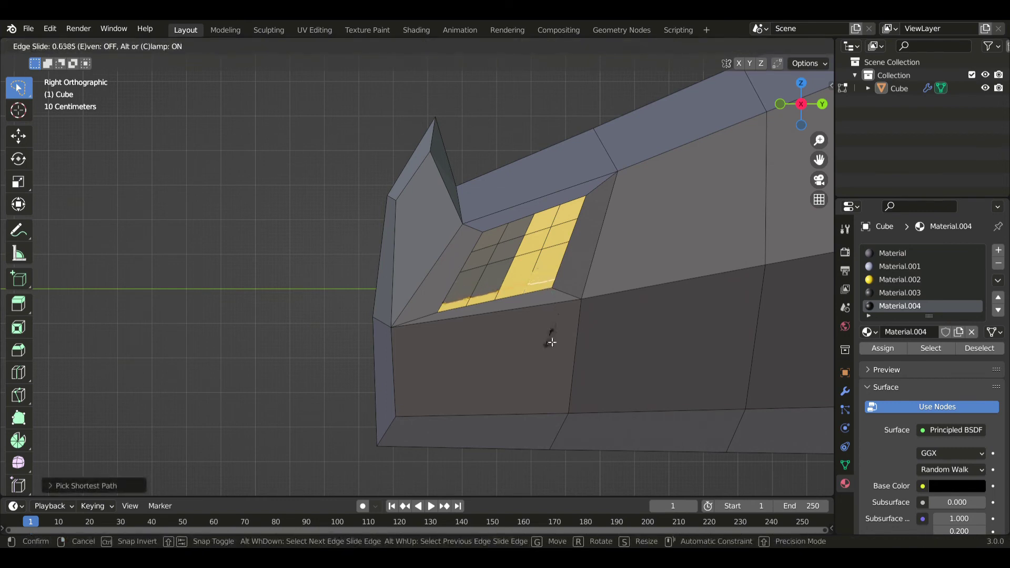
Edge-slide the pupil's rear edges backward to widen the black area and narrow the yellow strip.
left_click(519, 265)
left_click(535, 233, "ctrl")
key("g")
key("g")
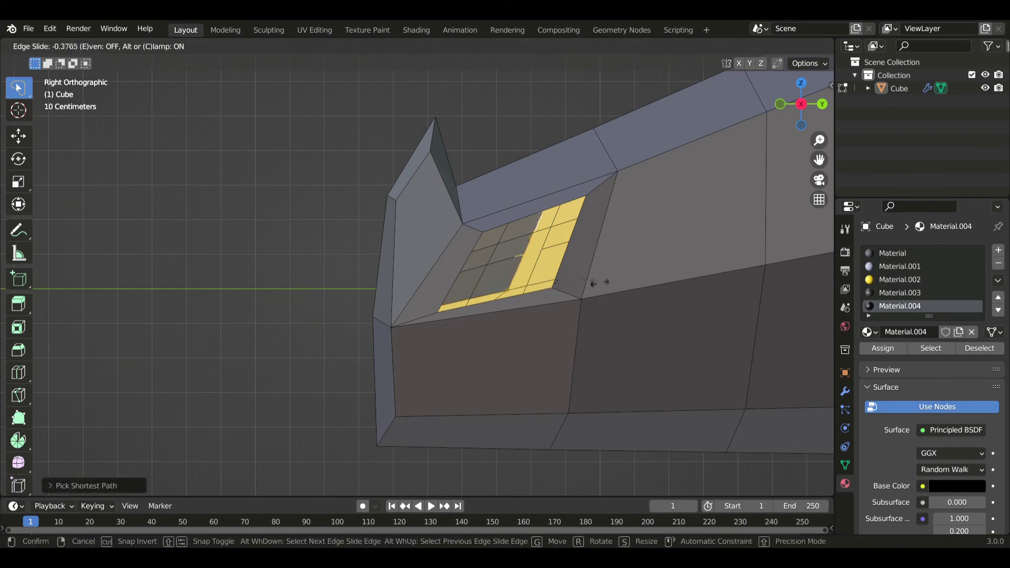
left_click(657, 285)
key("KP_1")
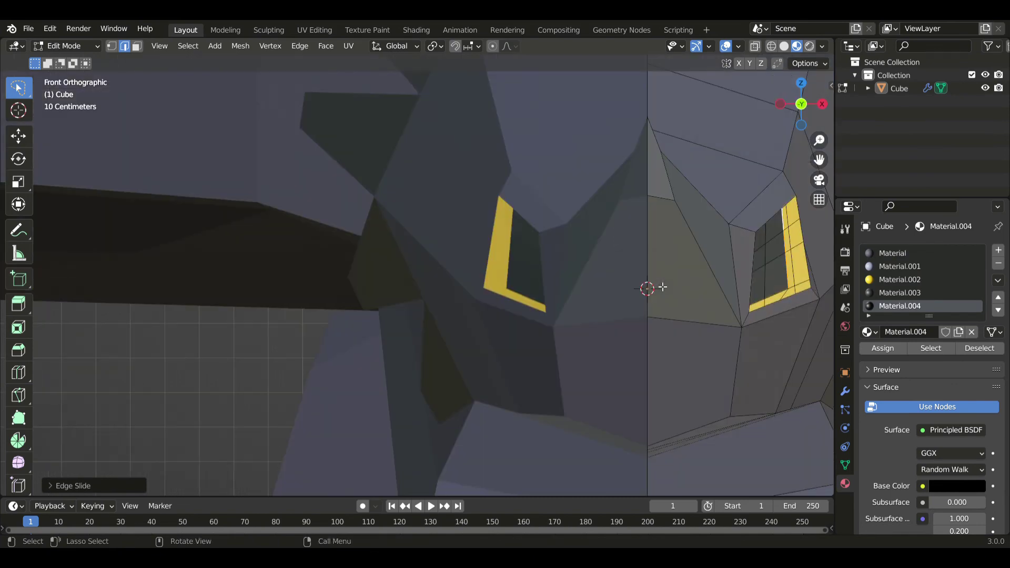
Add a new material, Material.005, with a dark purple base color of about H 0.728, S 0.643, V 0.073.
key("Tab")
scroll(626, 326, "down", 8)
middle_click_drag(593, 333, 789, 384)
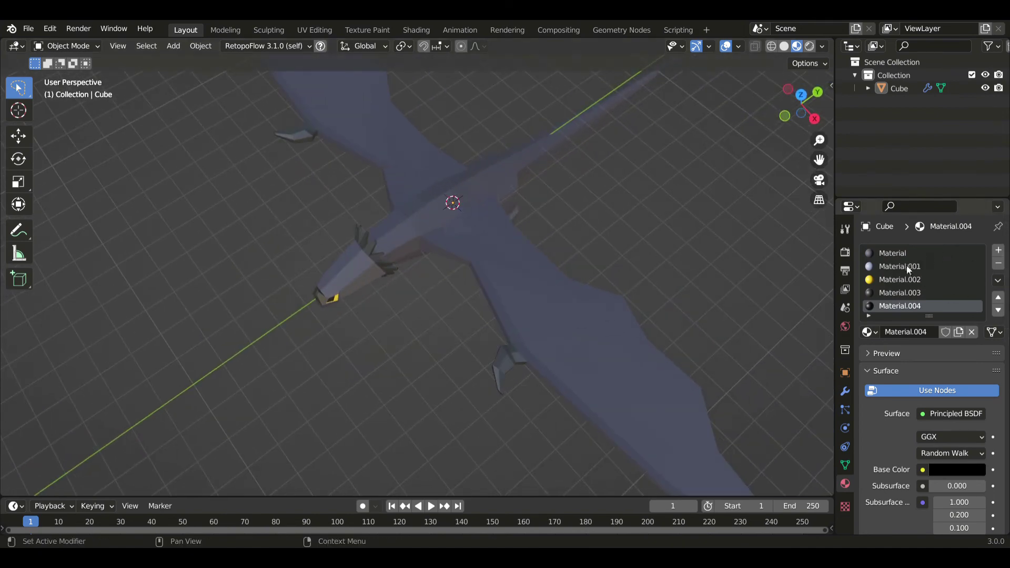
left_click(999, 252)
left_click(924, 332)
left_click(947, 470)
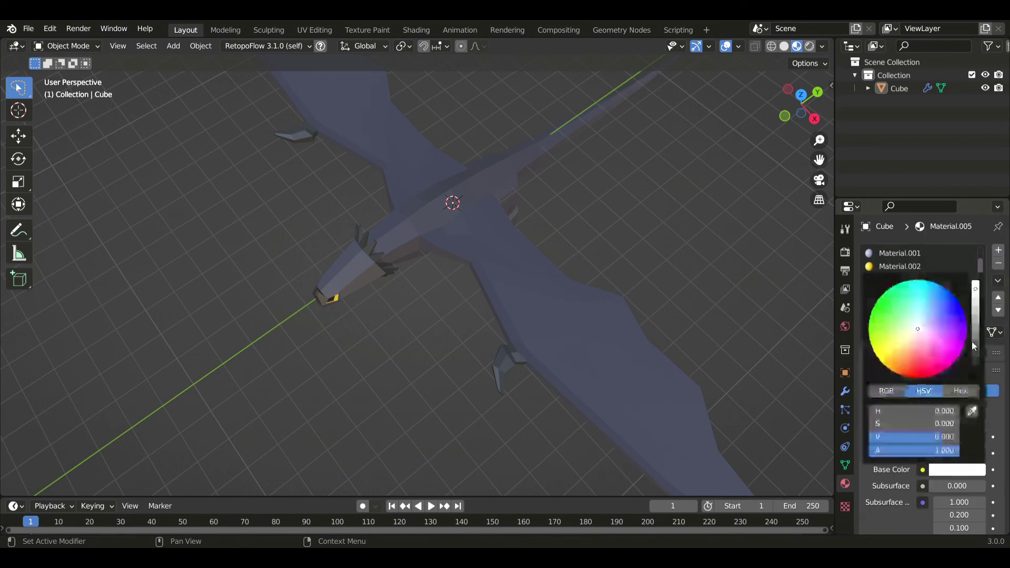
scroll(931, 340, "down", 10)
left_click_drag(927, 339, 931, 325)
left_click_drag(977, 357, 938, 327)
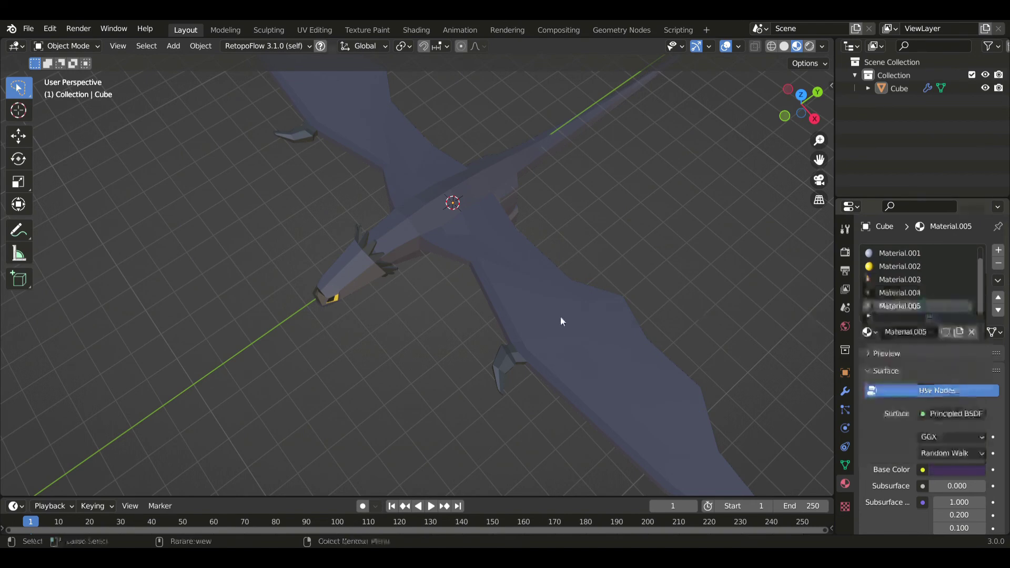
Open the creature's mesh for editing in a top view of the wing.
key("KP_7")
key("Tab")
key("KP_7")
scroll(475, 270, "up", 5)
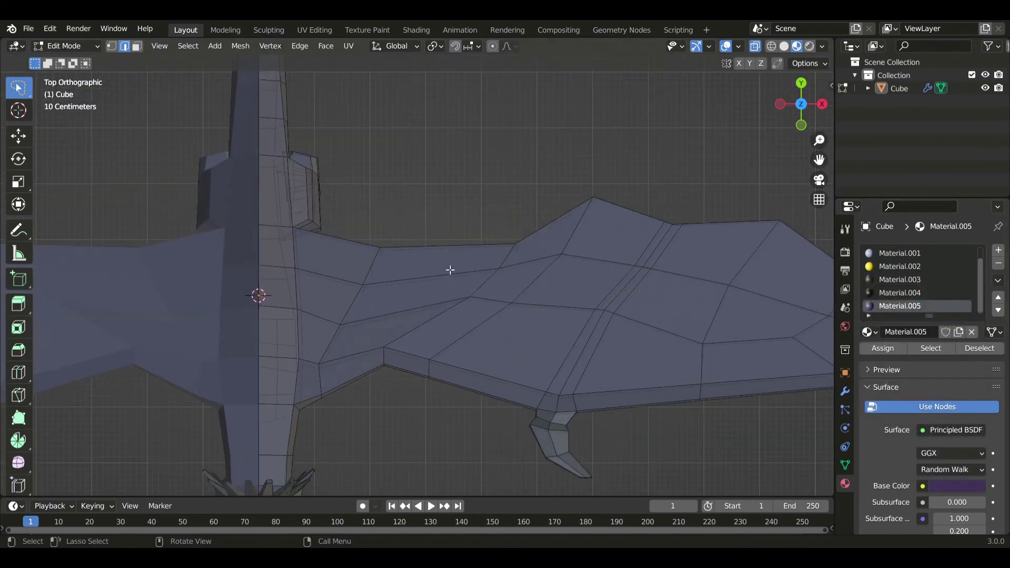
left_click_drag(423, 276, 510, 271)
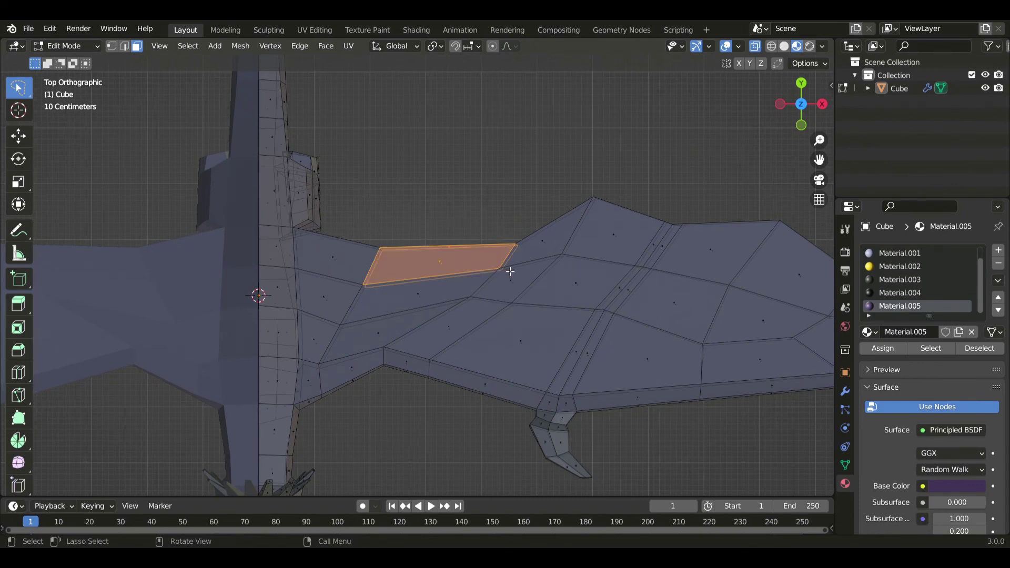
mouse_move(598, 257)
left_mouse_down("shift")
mouse_move(595, 233)
mouse_move(674, 216)
left_mouse_up("shift")
middle_click_drag(822, 295, 638, 254, "shift")
left_click(638, 254, "shift")
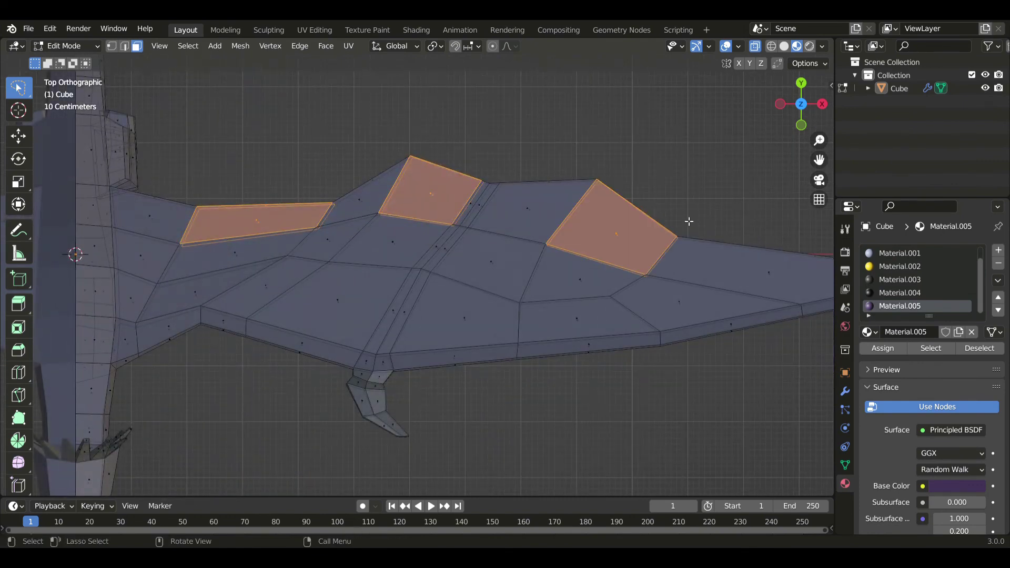
scroll(684, 224, "down", 3)
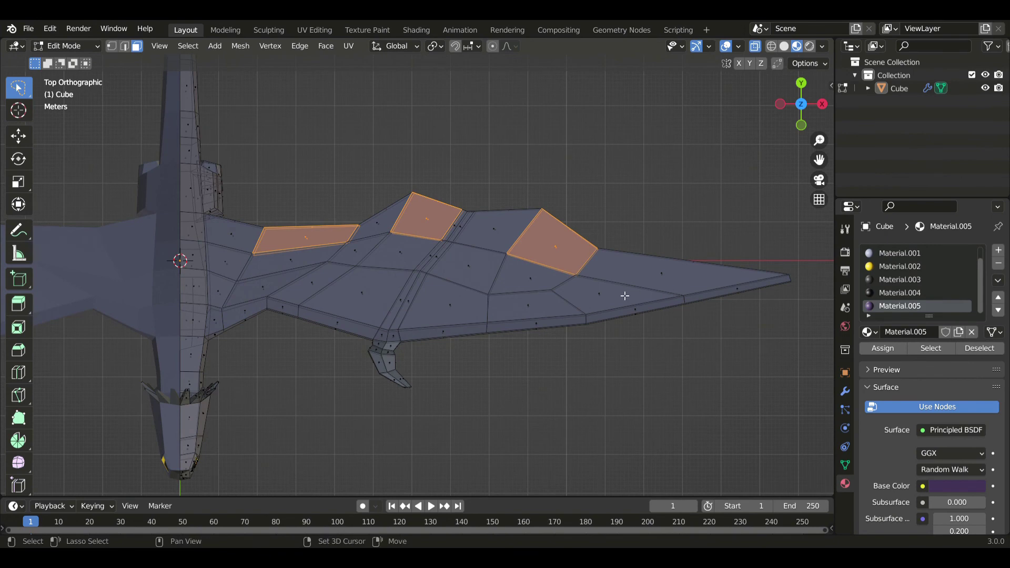
Select four alternating faces along the wing's trailing edge, from body to wingtip, and assign Material.005 to them.
left_click(236, 246)
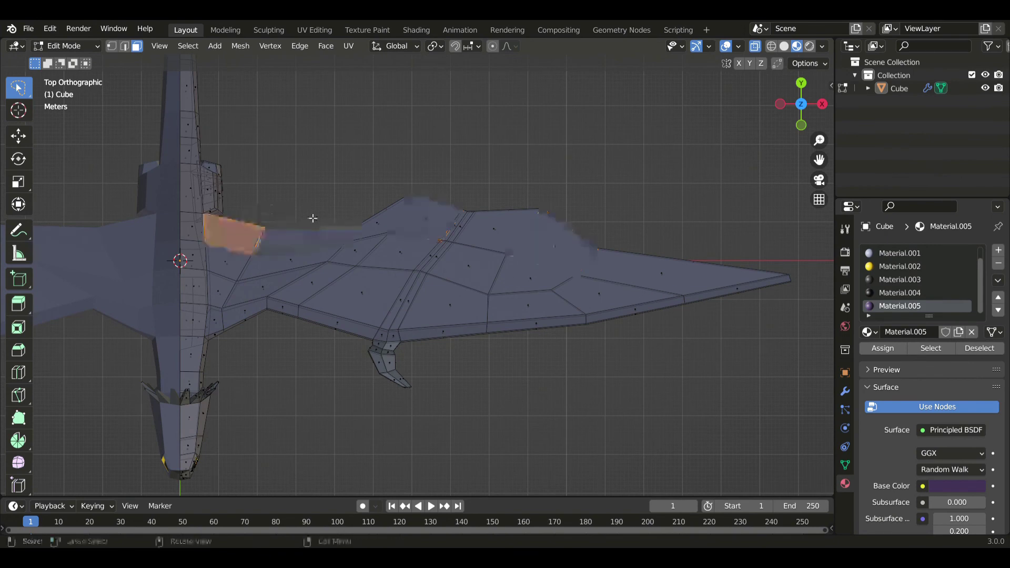
left_click(382, 228, "shift")
left_click(490, 248, "shift")
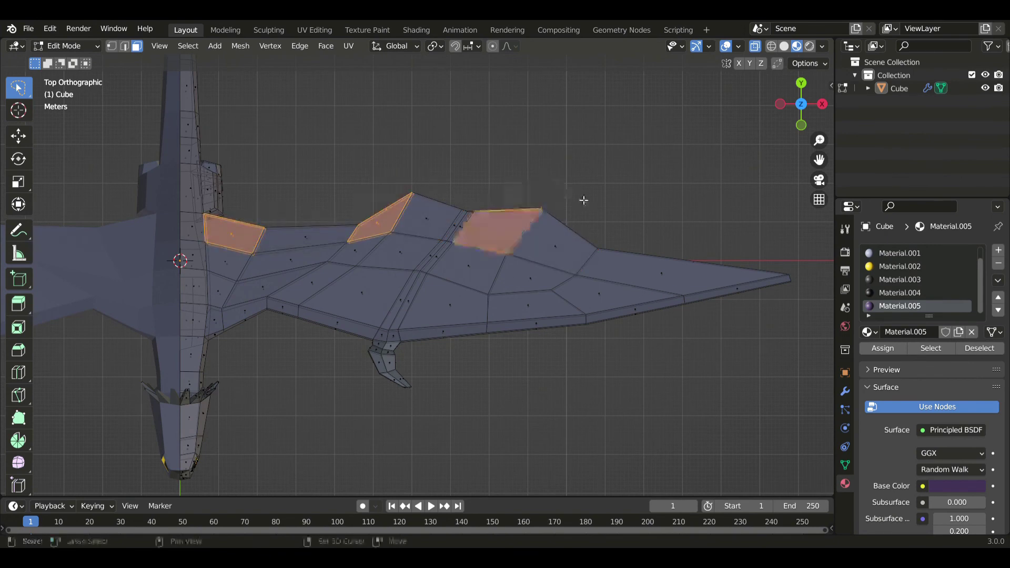
left_click(735, 270, "shift")
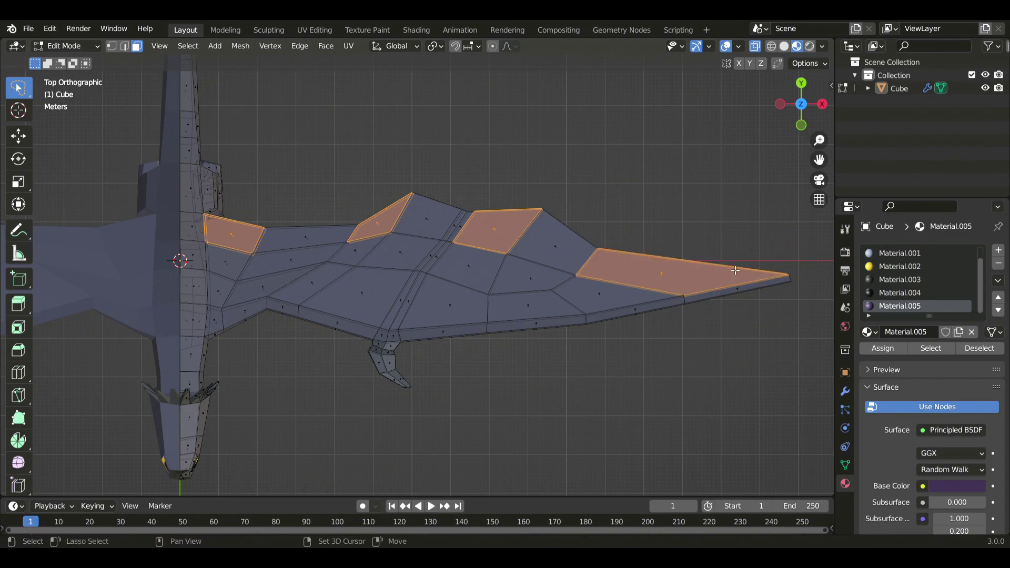
left_click(900, 348)
key("Tab")
middle_click_drag(573, 330, 430, 324)
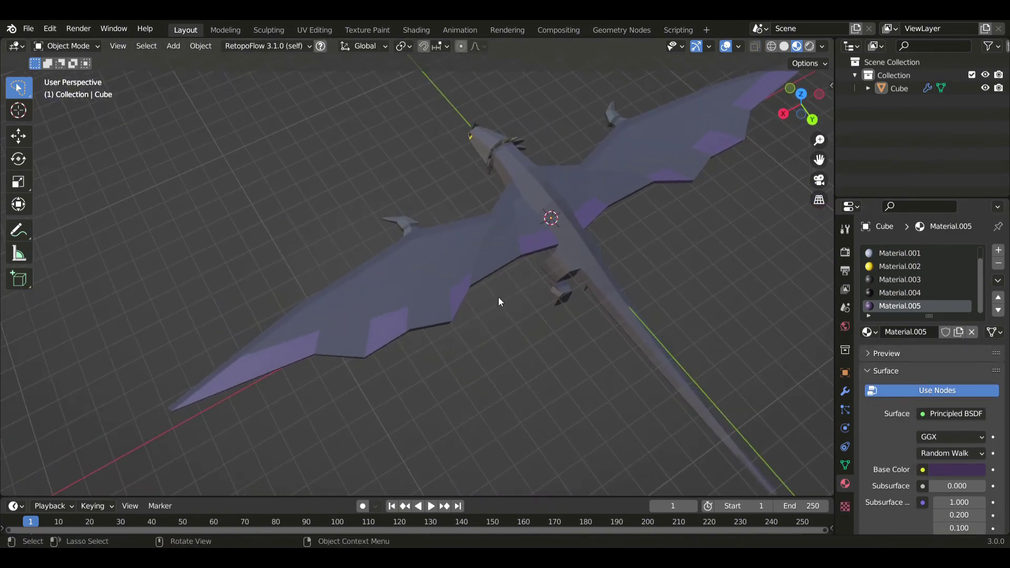
Select the four wing faces directly in front of the purple trailing-edge patches and assign Material.005 to them.
key("KP_7")
key("Tab")
scroll(499, 301, "up", 3)
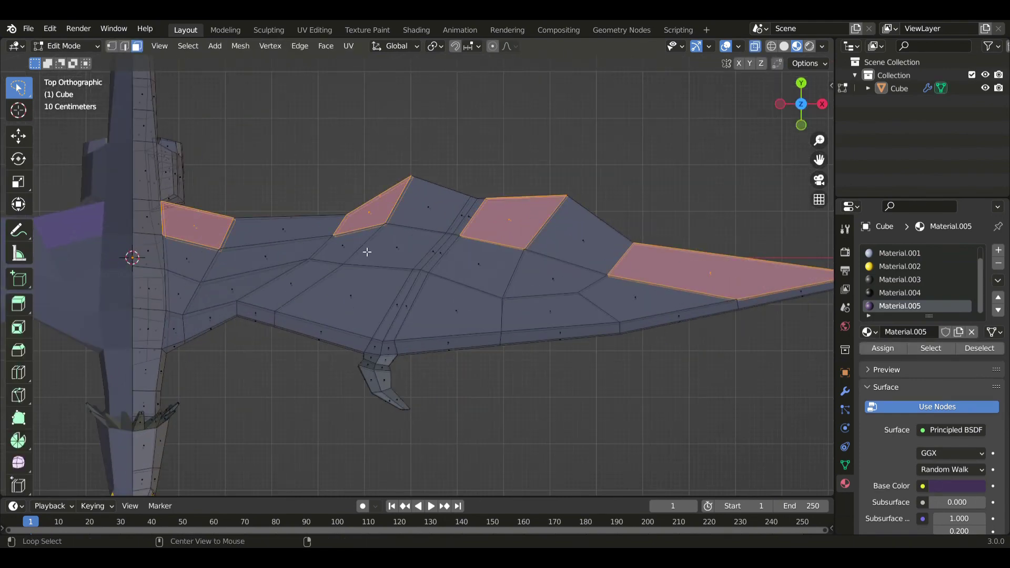
left_click(344, 240)
left_click(208, 258, "shift")
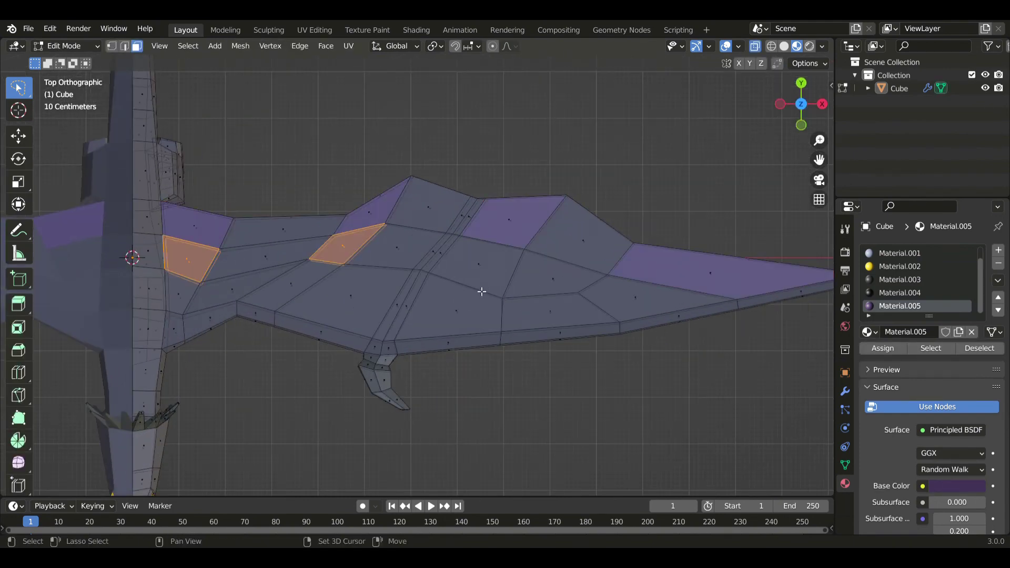
left_click(479, 273, "shift")
left_click(637, 299, "shift")
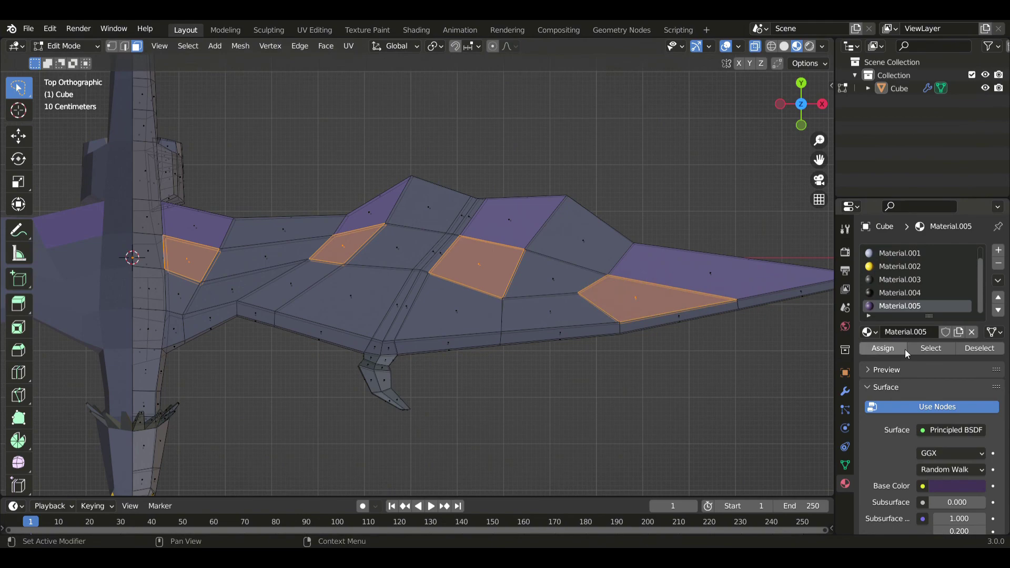
left_click(873, 350)
key("Tab")
Adjust Material.005's base color to a slightly lighter, less saturated purple of H 0.732, S 0.595, V 0.078.
middle_click_drag(511, 341, 439, 316)
middle_click_drag(465, 278, 469, 344)
scroll(475, 280, "up", 3)
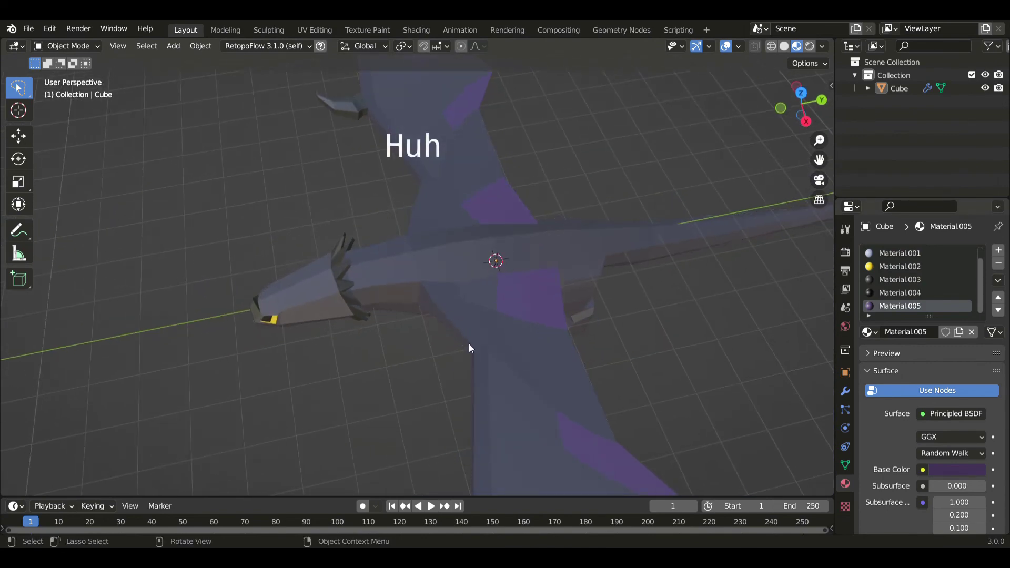
left_click(956, 469)
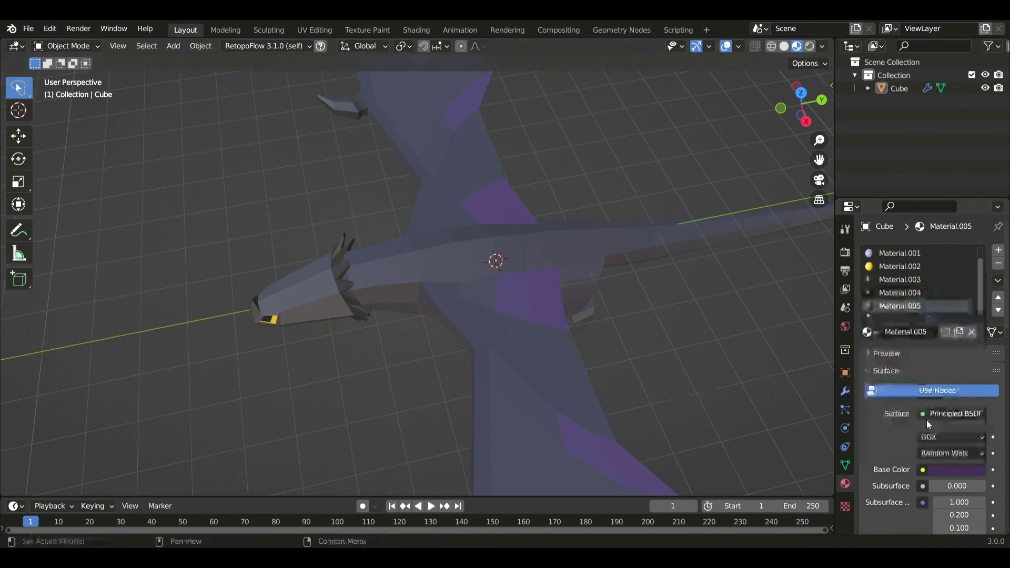
scroll(958, 494, "down", 5)
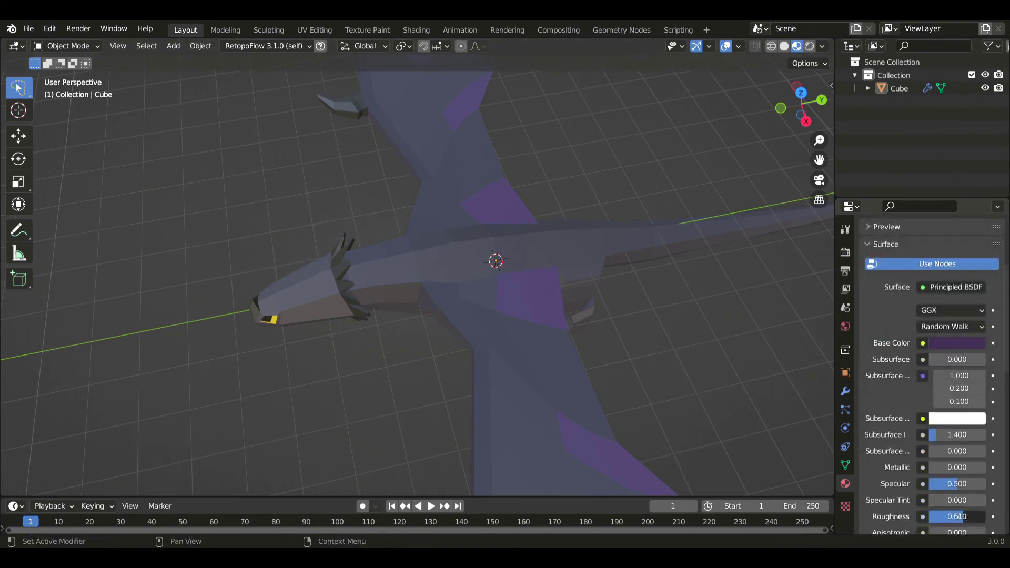
scroll(913, 371, "up", 5)
left_click(956, 448)
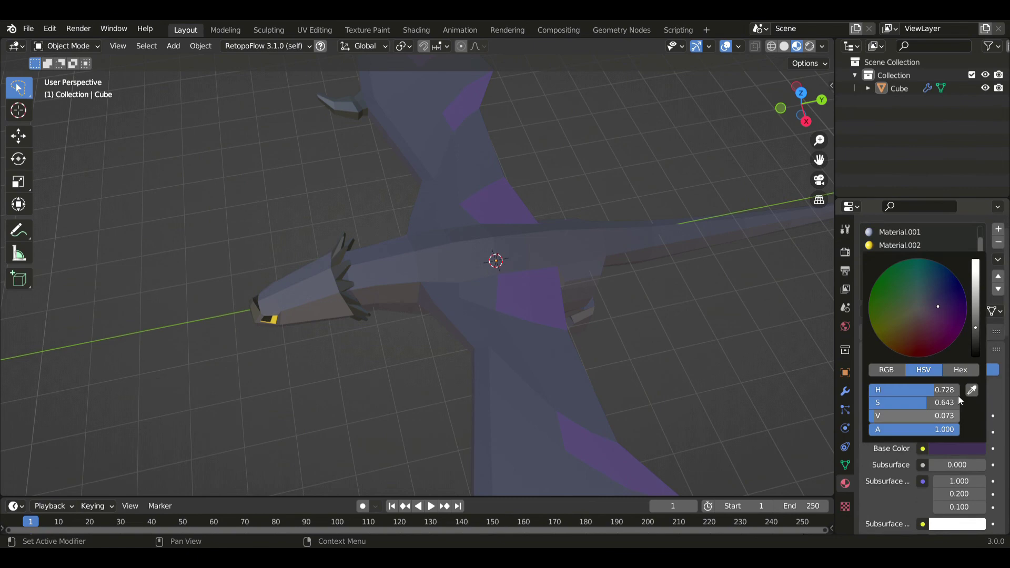
left_click_drag(981, 333, 976, 324)
left_click(936, 301)
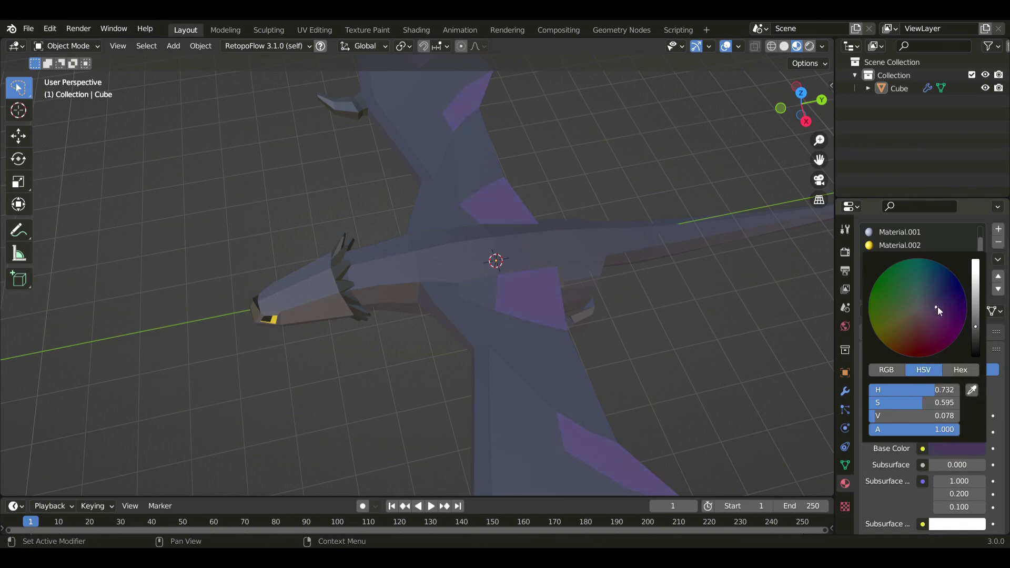
middle_click_drag(371, 305, 518, 209)
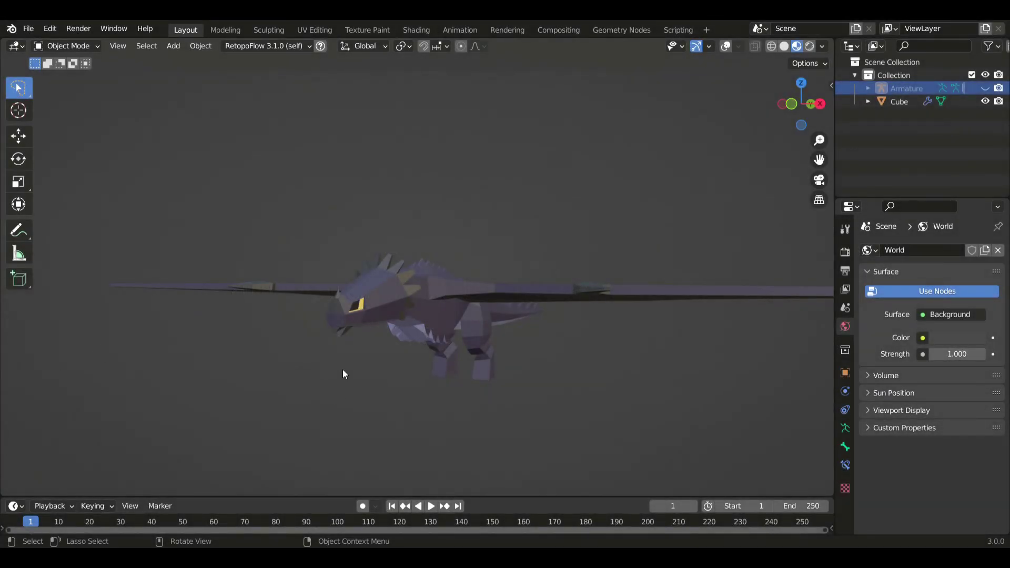
middle_click_drag(342, 372, 489, 362)
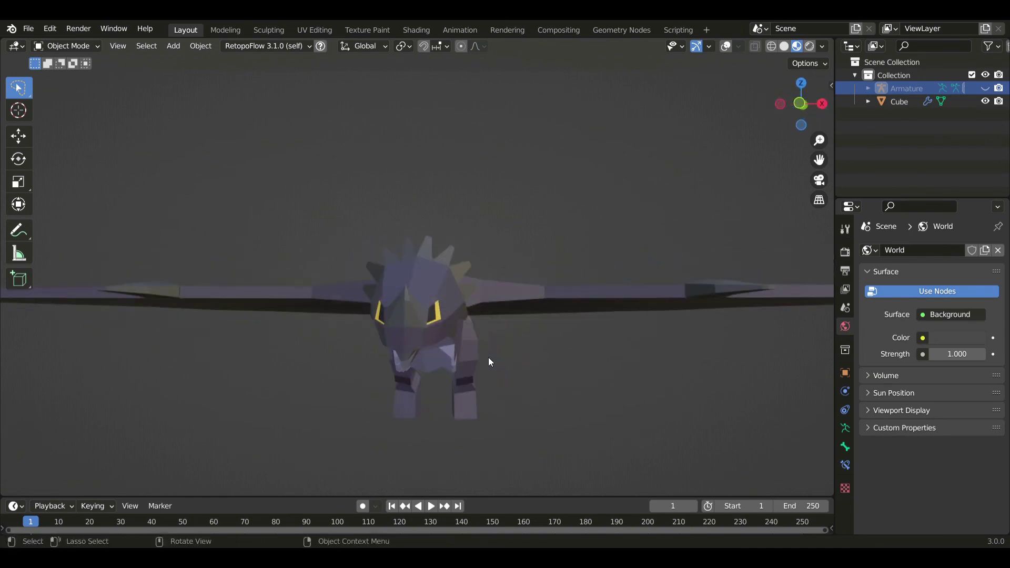